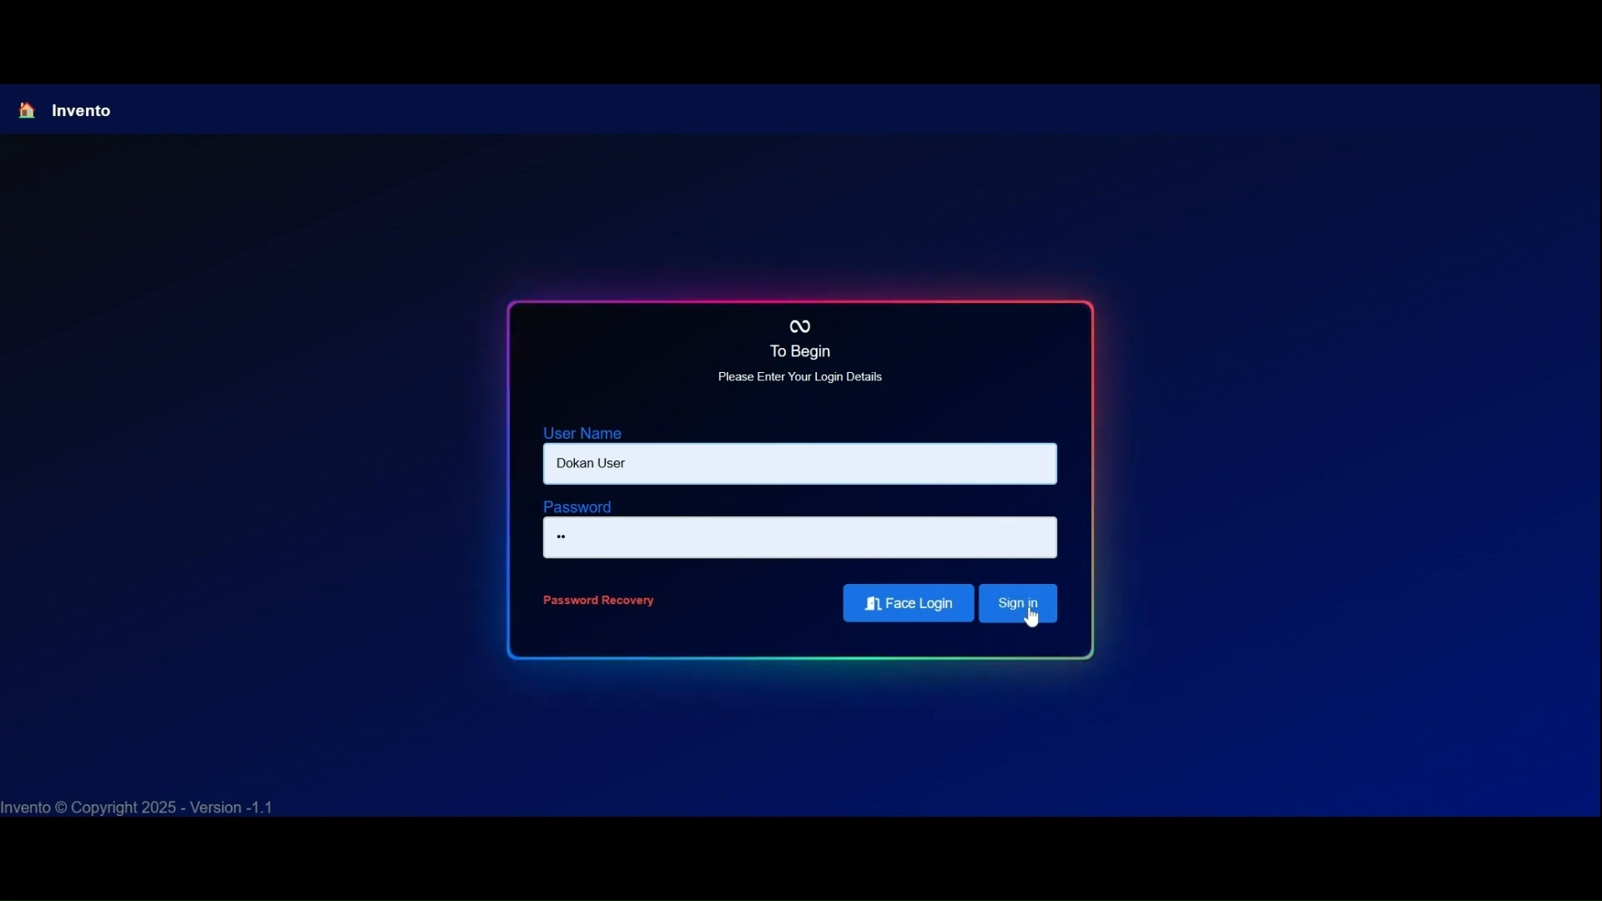
- Sign in with the prefilled credentials and switch the home page to the Basic view
left_click(1032, 617)
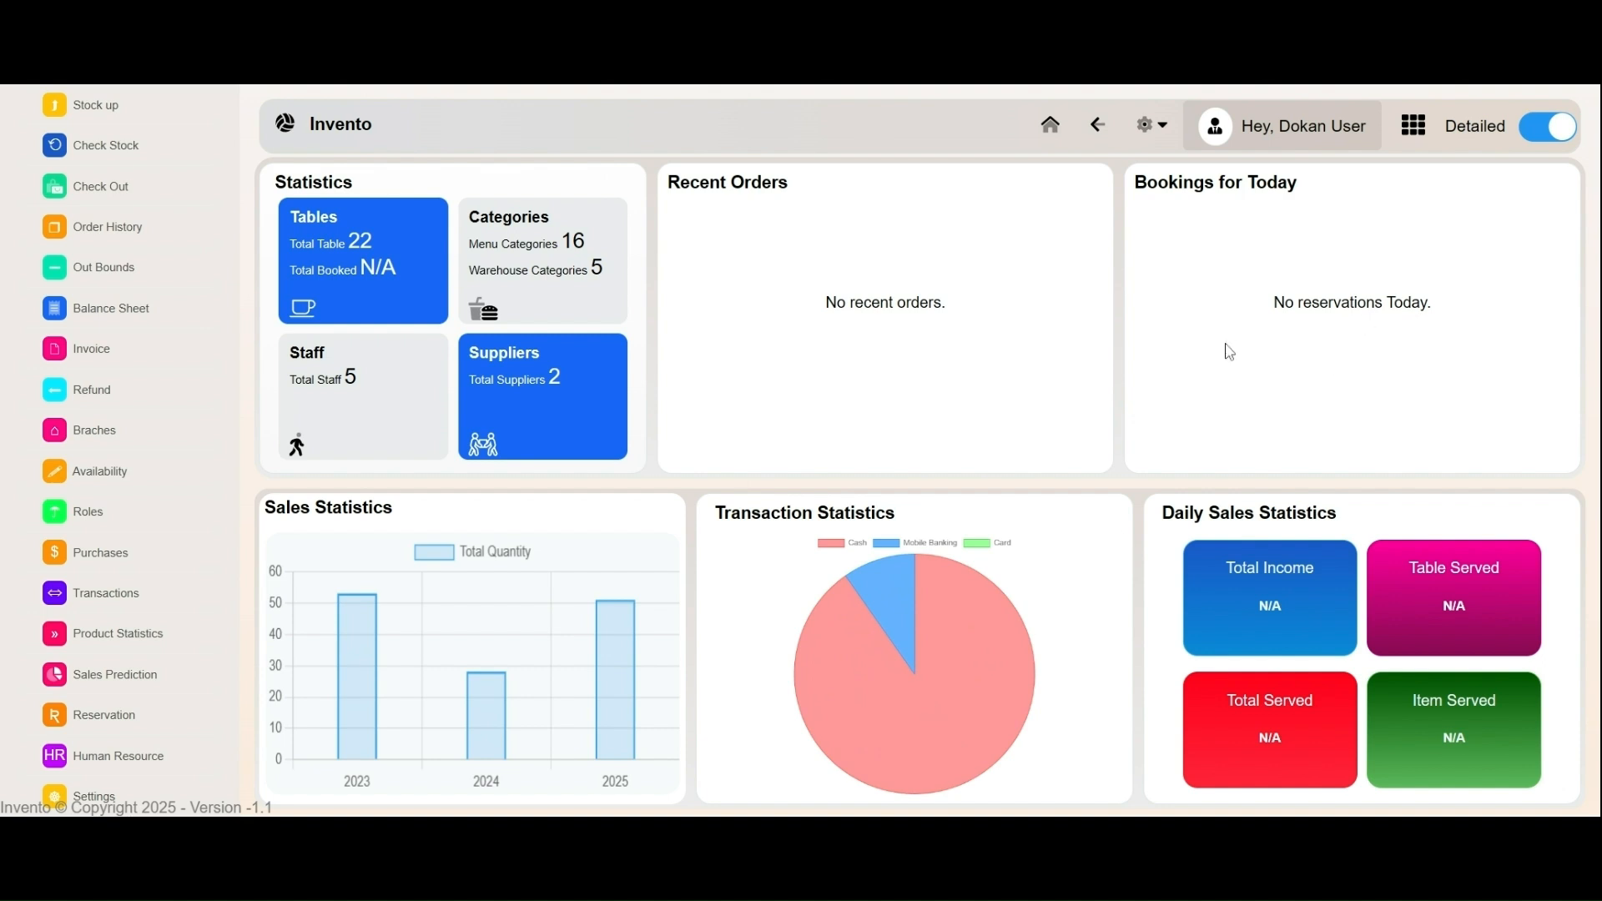
left_click(1543, 133)
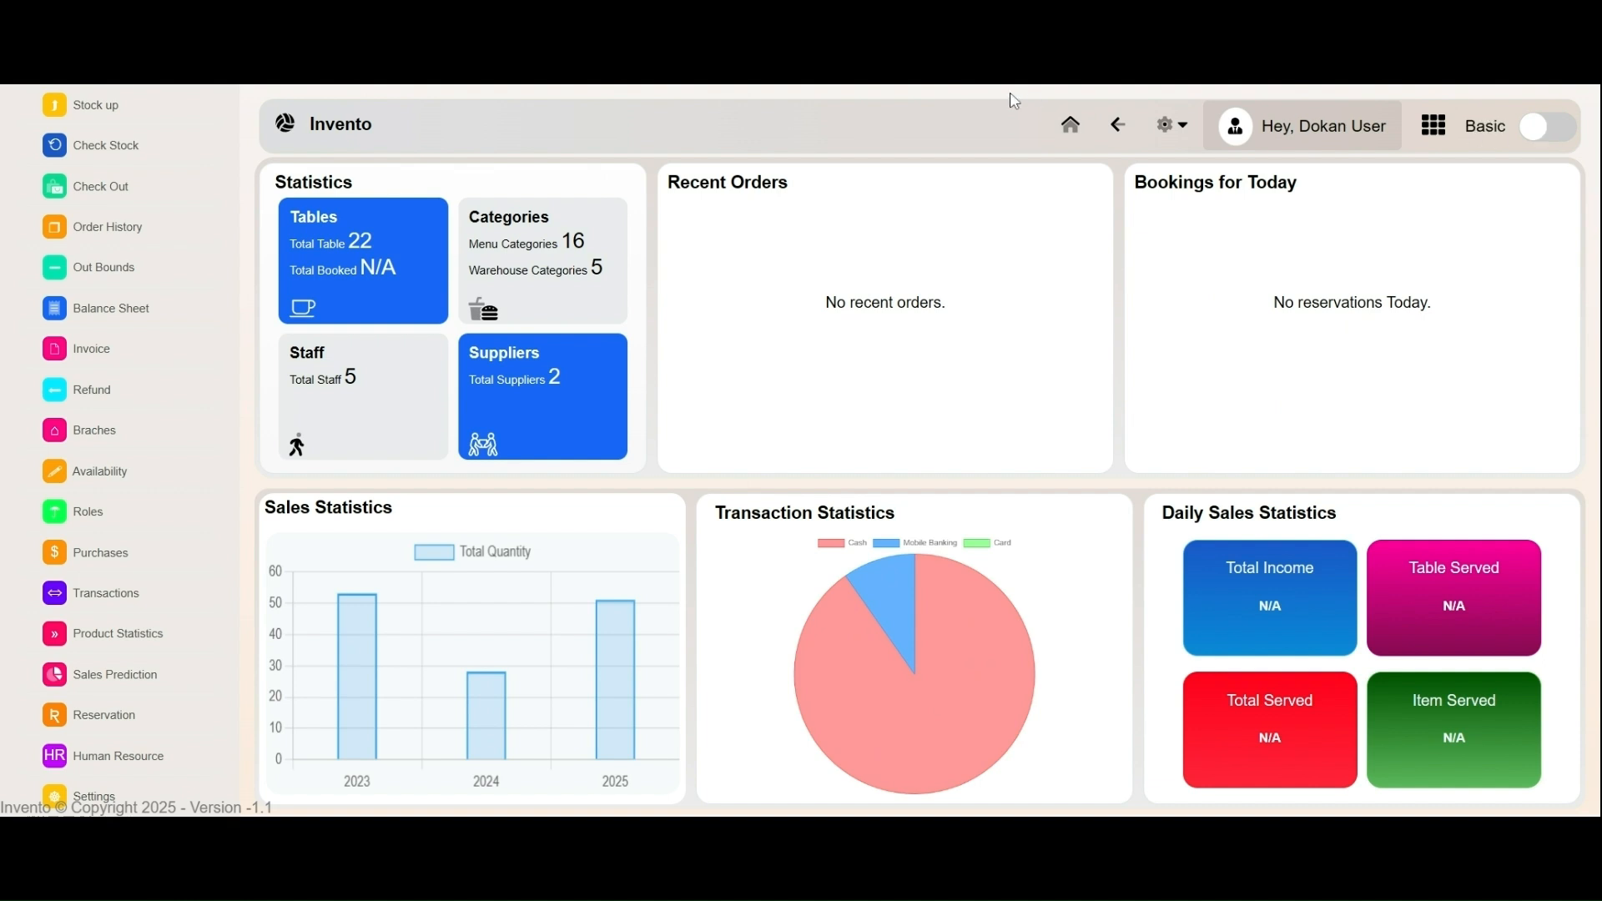
left_click(1071, 125)
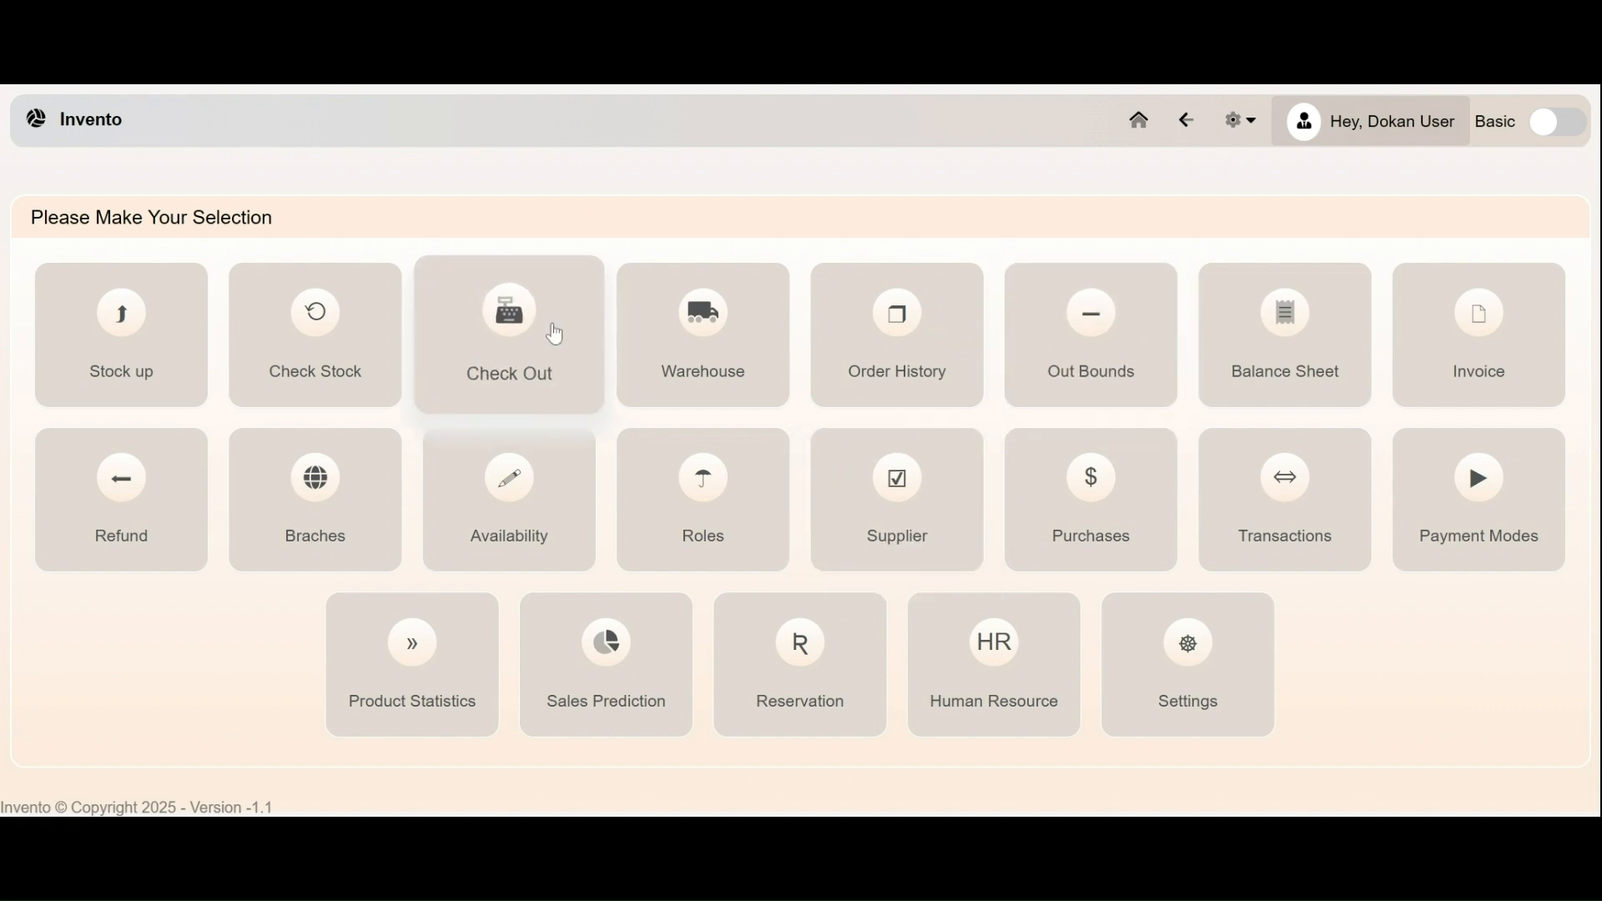
- View the Stock up page, and go from it to Check Stock through the module selection
left_click(136, 326)
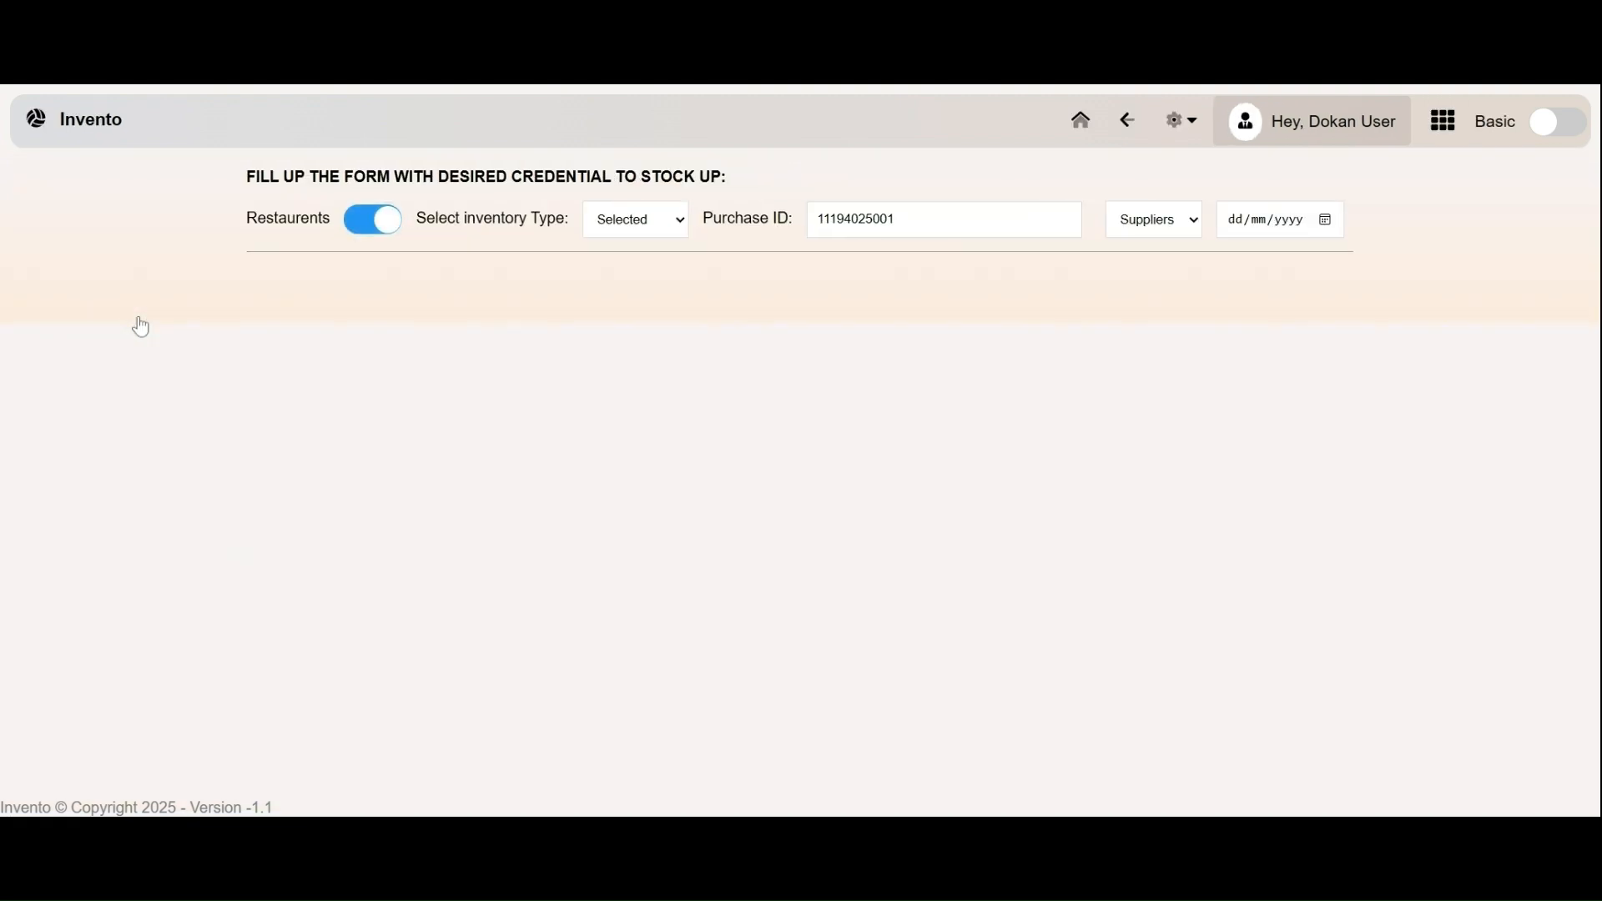
left_click(1447, 131)
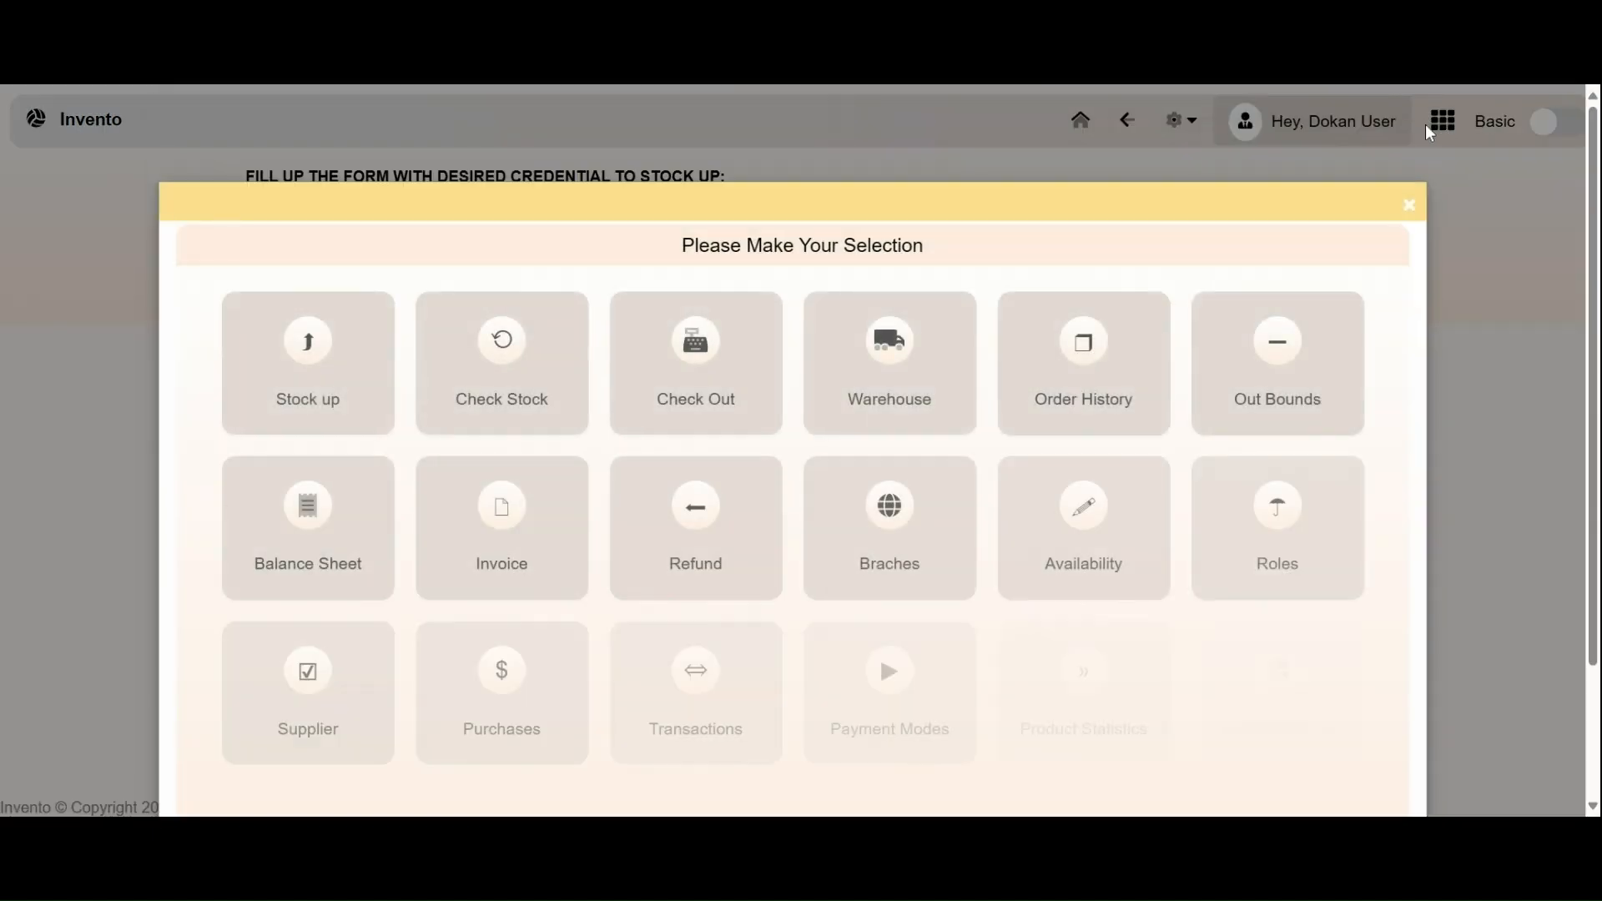
scroll(1172, 566, "down", 2)
scroll(1172, 566, "up", 2)
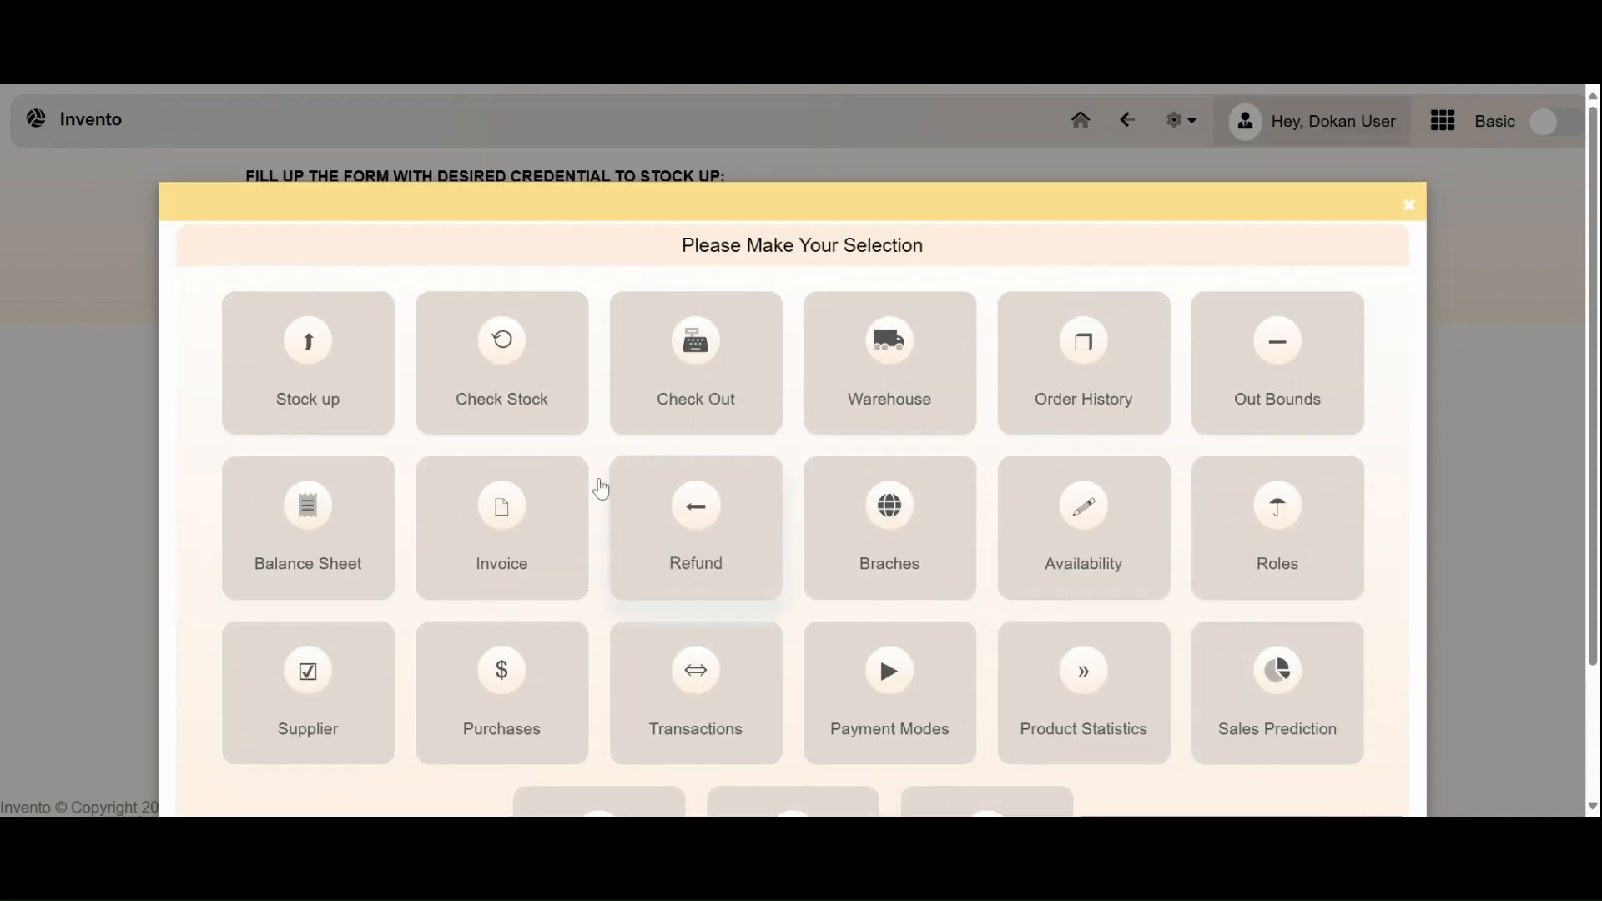
left_click(524, 343)
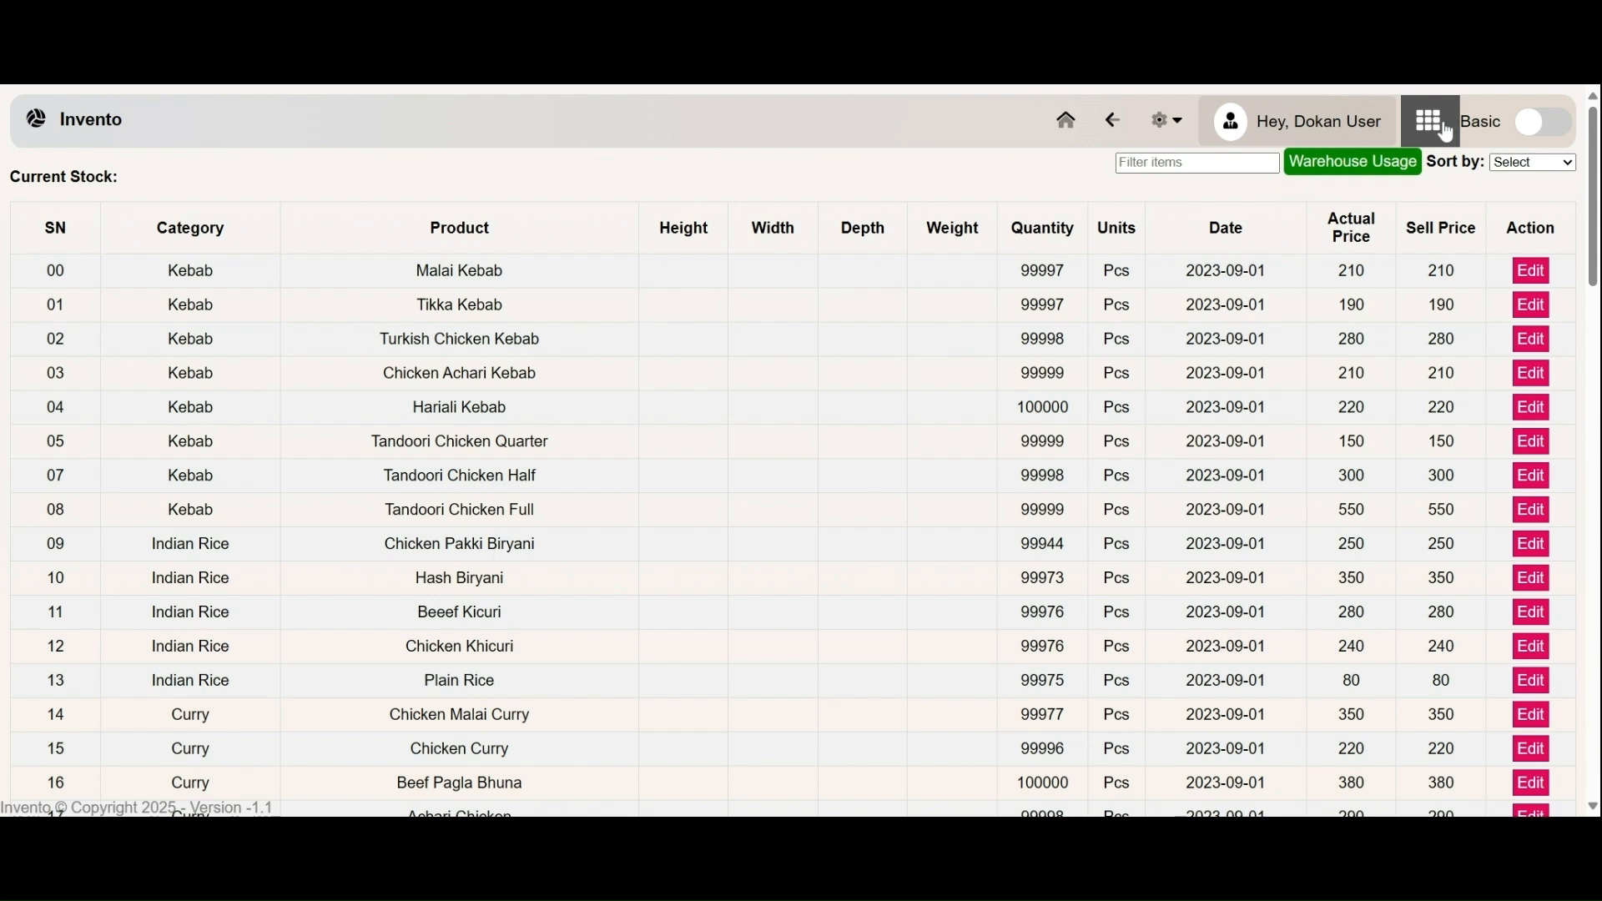
- Switch to the Detailed view, and log out and back in with the prefilled credentials
left_click(1545, 131)
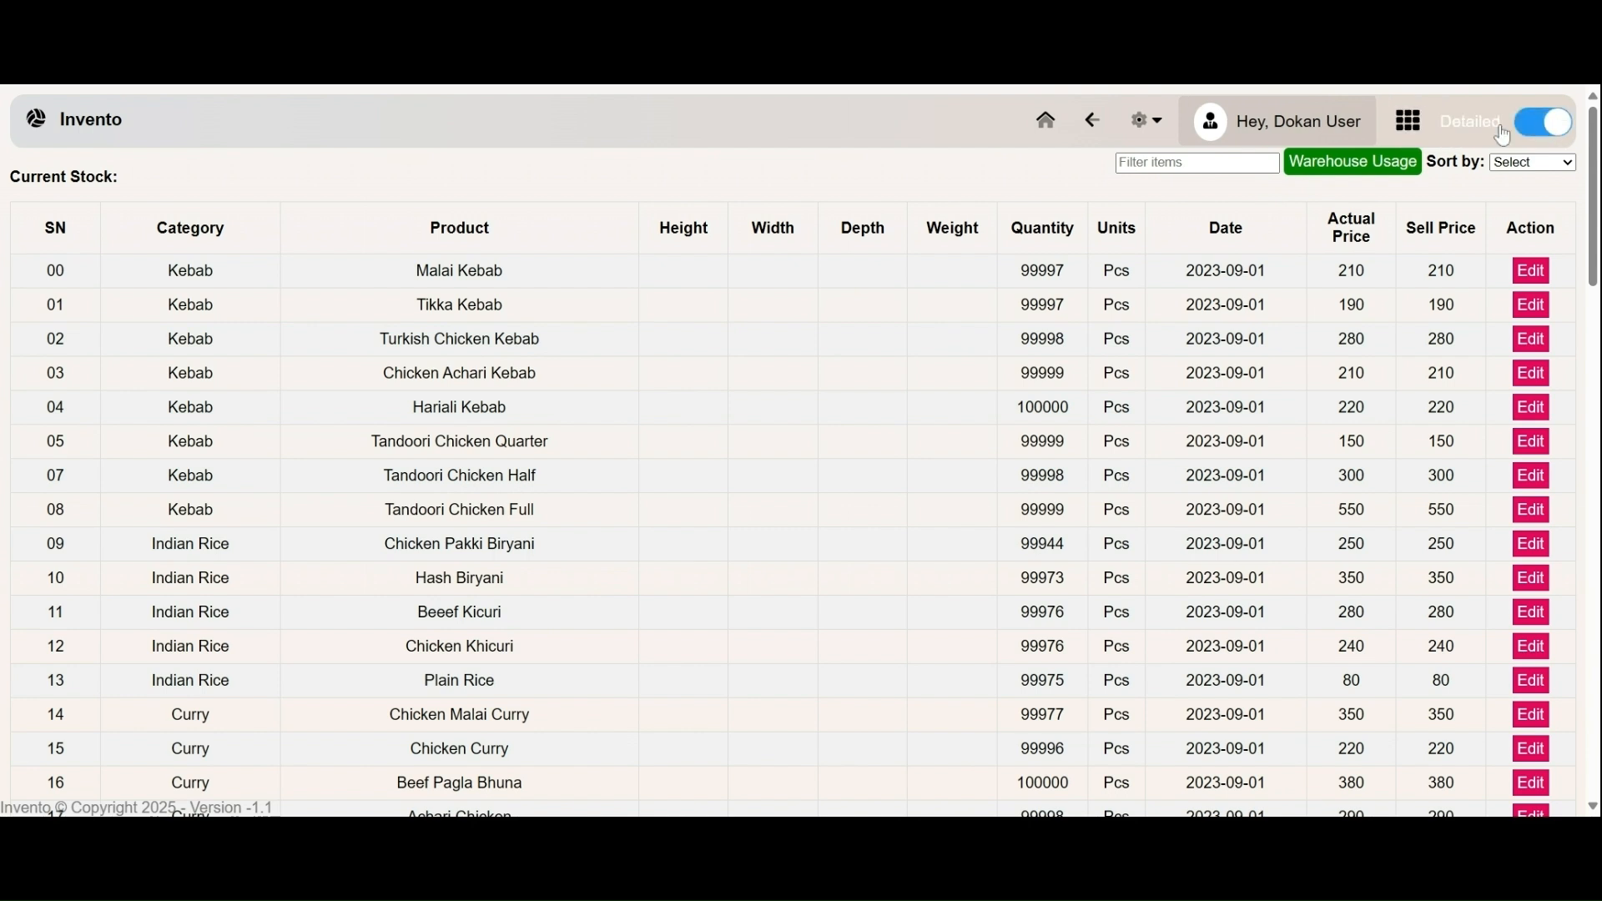
left_click(1145, 120)
left_click(1167, 210)
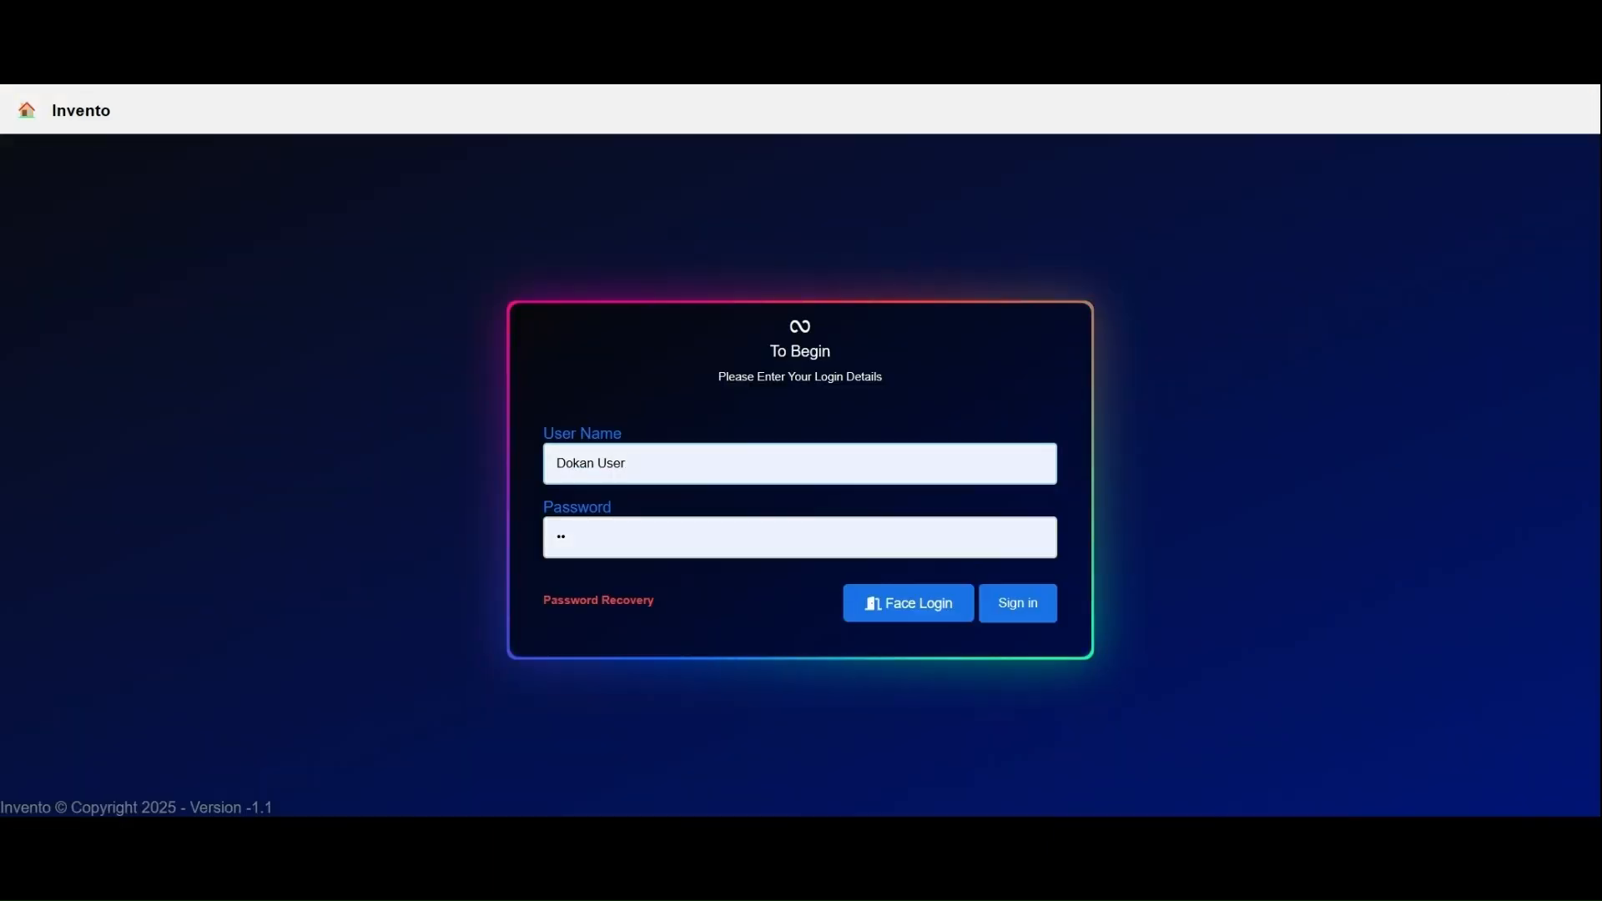
left_click(1031, 609)
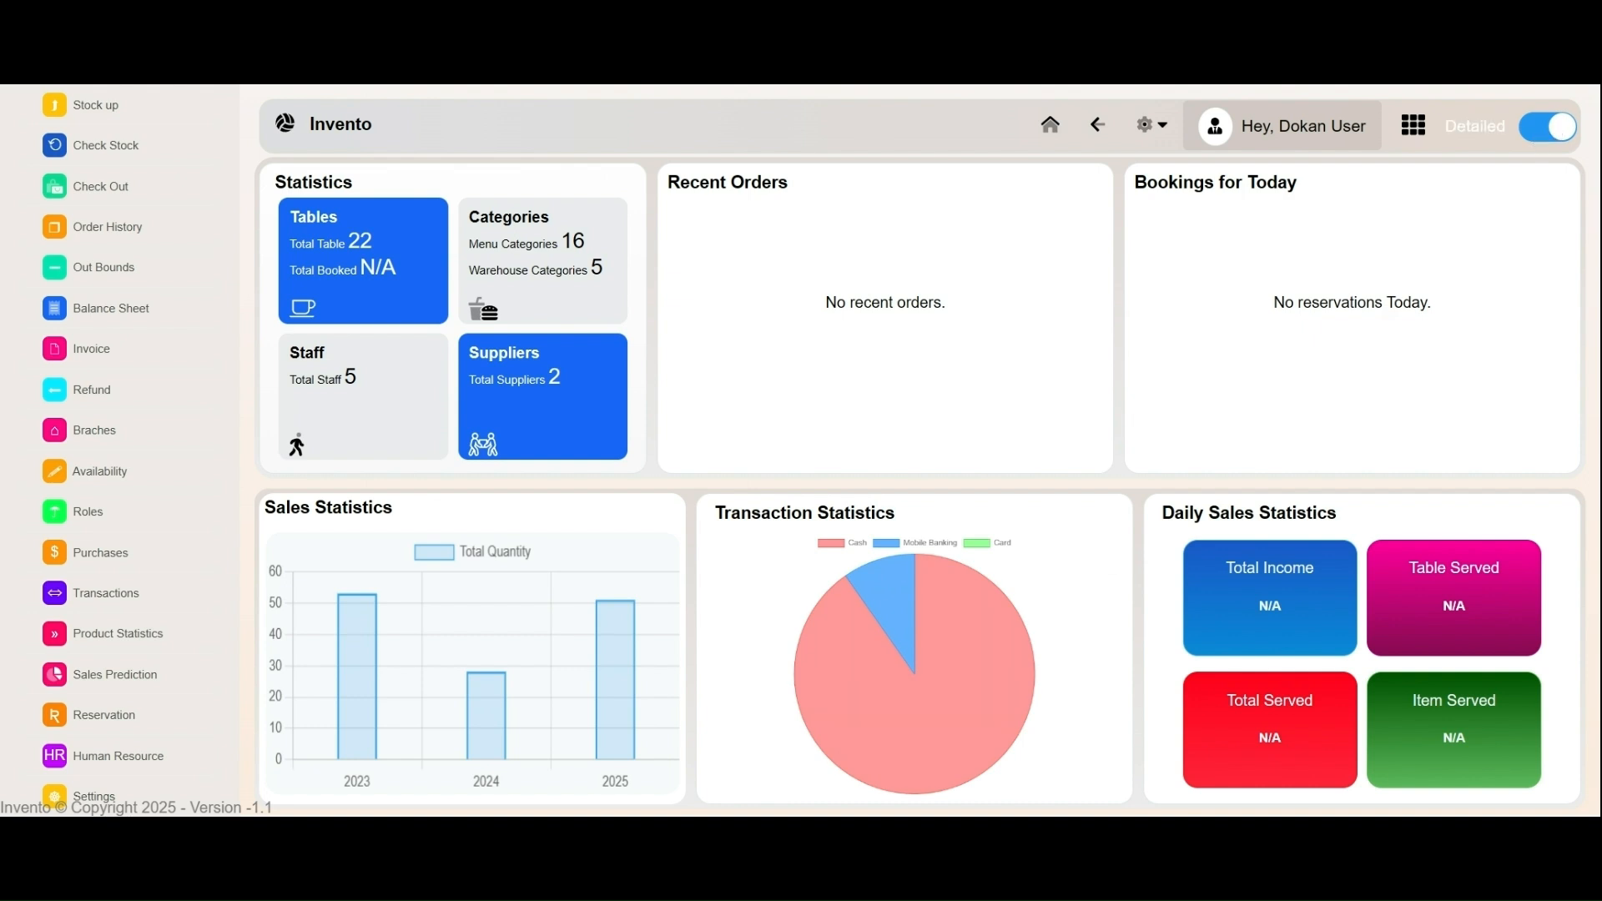
- Switch the dashboard to the Basic view, and log out and sign in again
left_click(1540, 133)
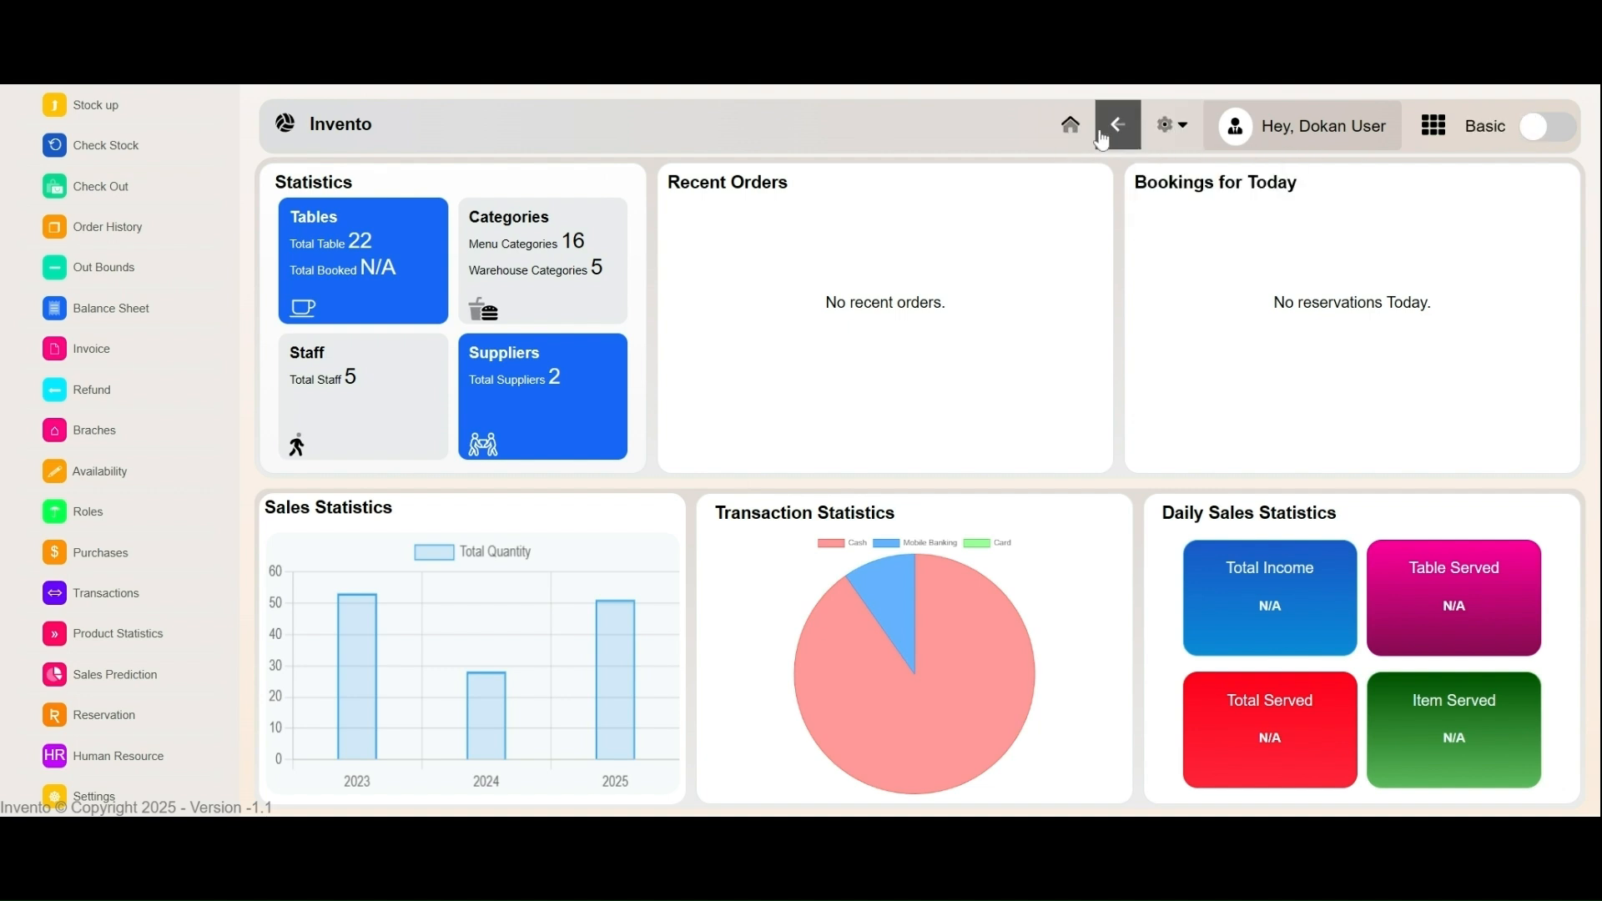
left_click(1178, 126)
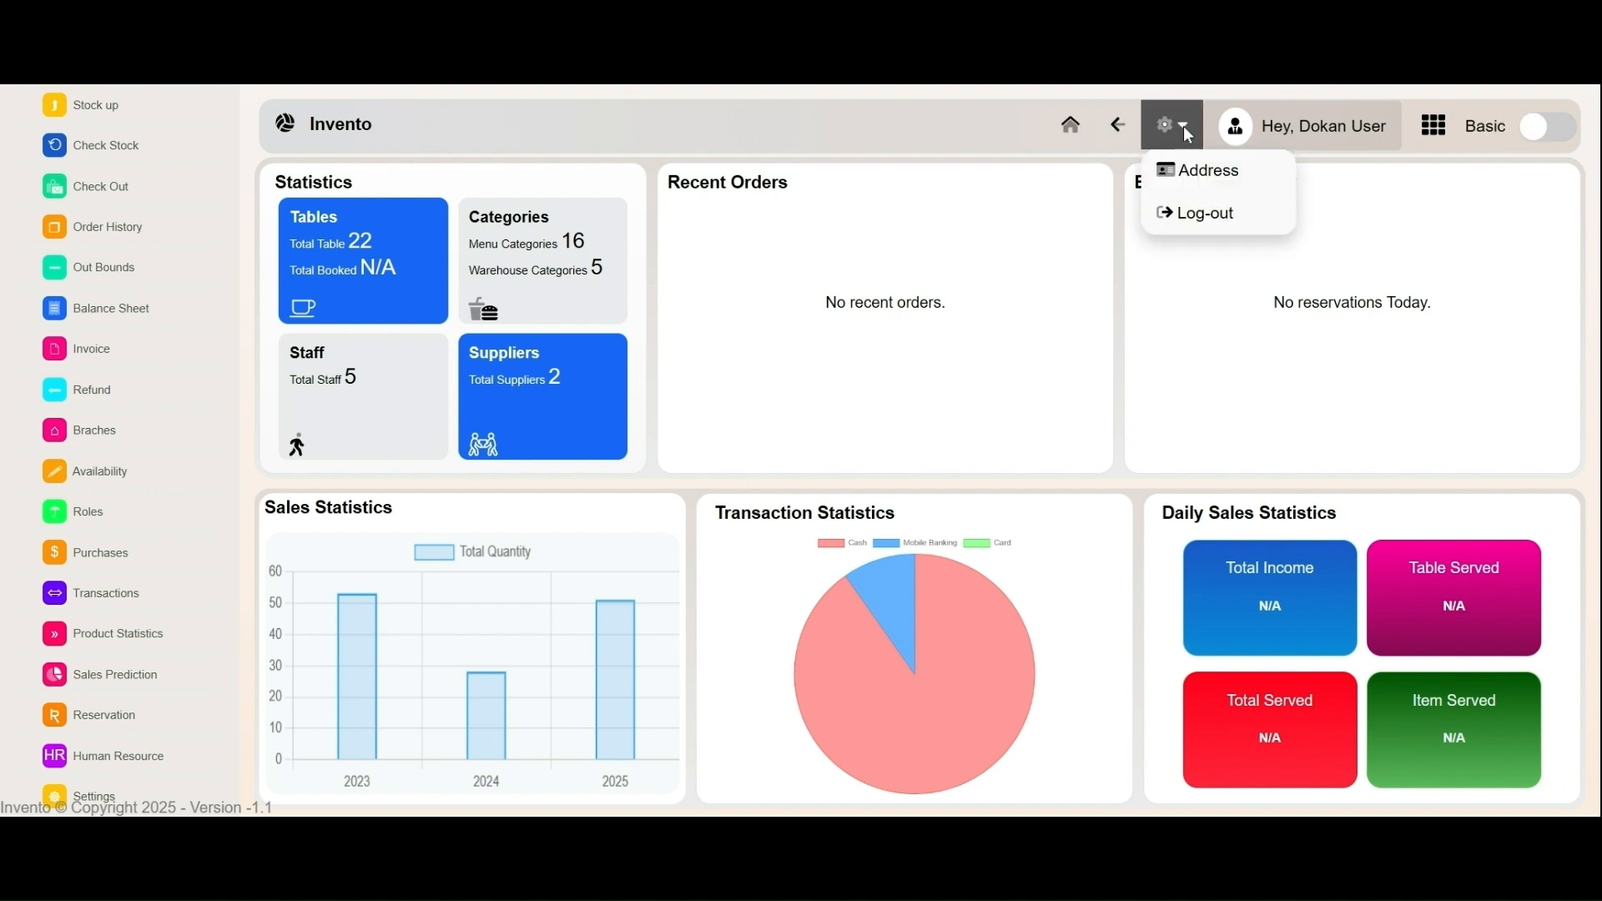
left_click(1206, 214)
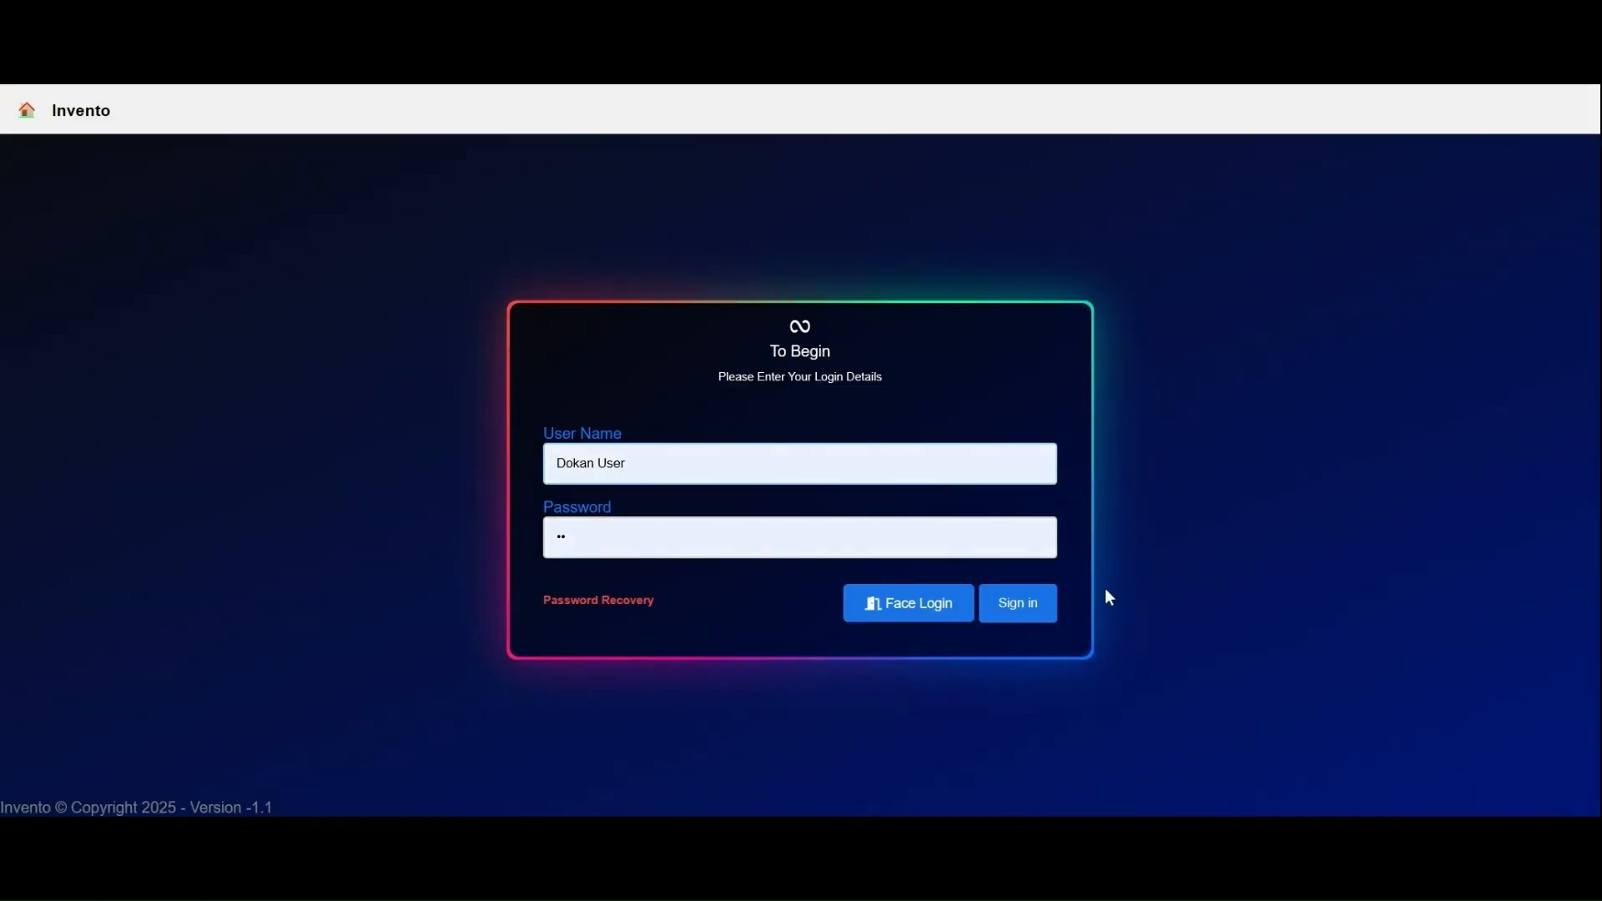
left_click(1038, 608)
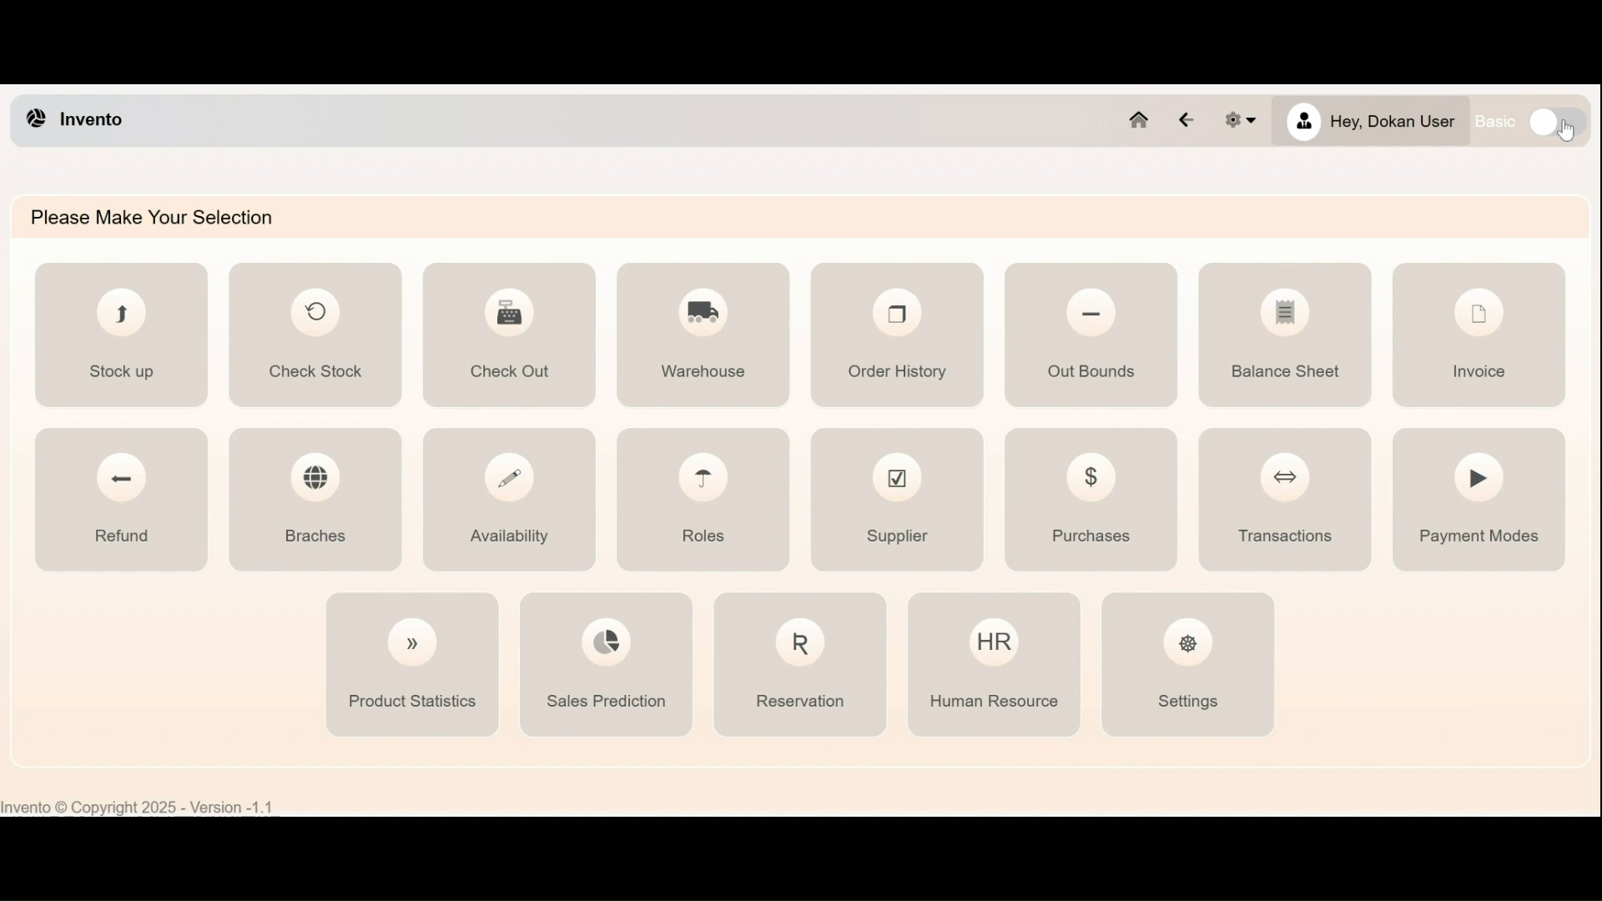
- Switch the view back to Detailed and open the Stock up form from the detailed dashboard
left_click(1567, 130)
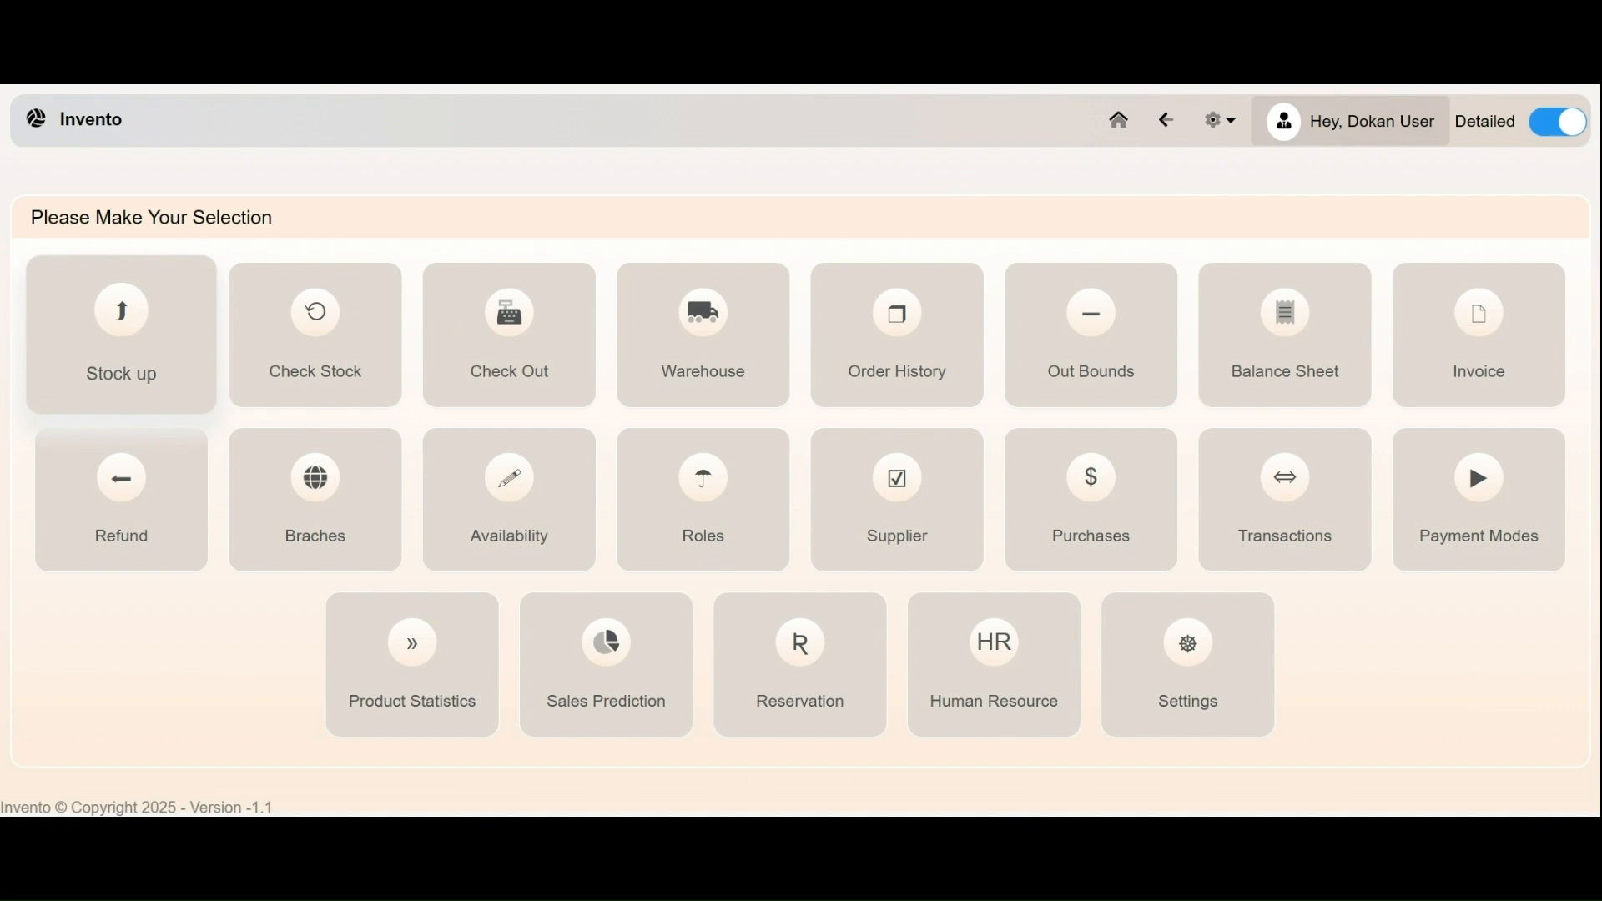
left_click(183, 323)
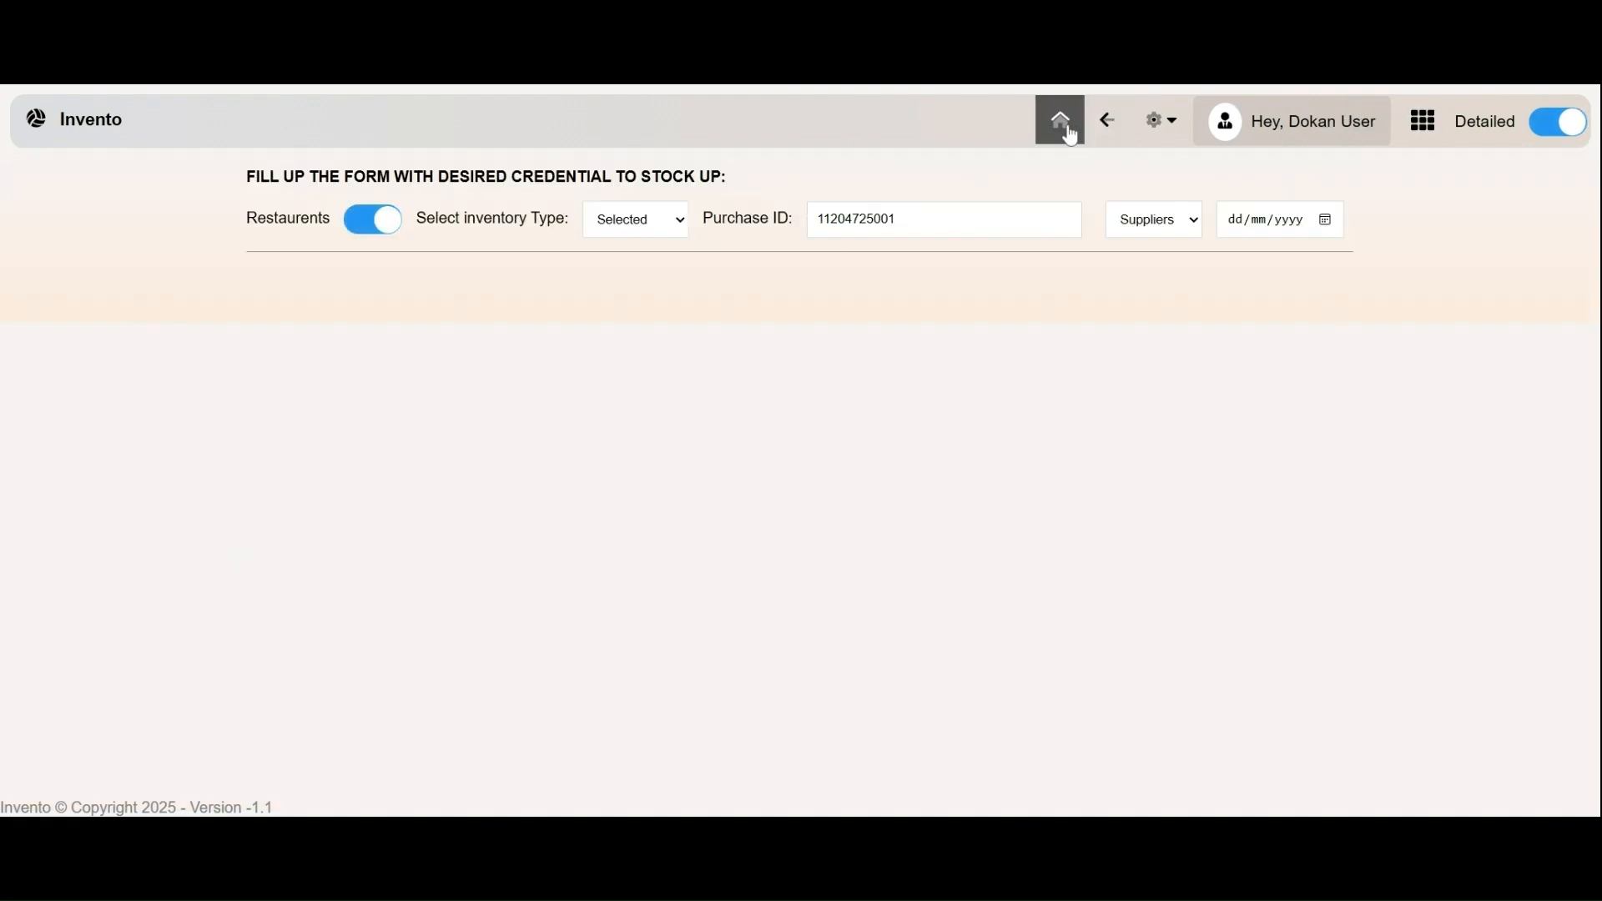
left_click(1096, 131)
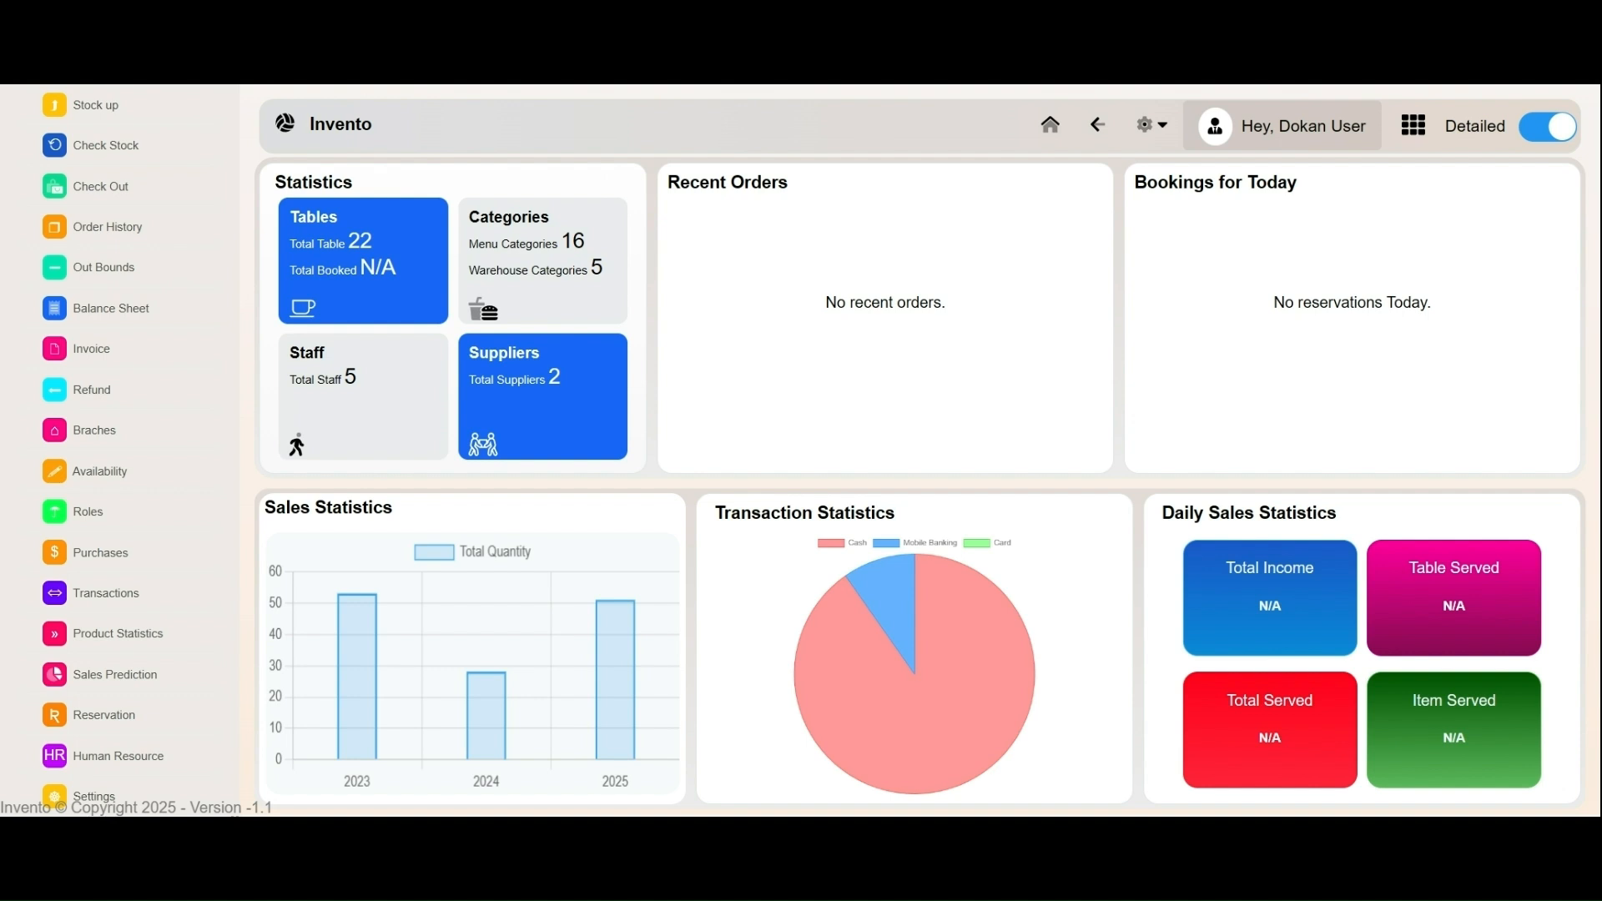
left_click(96, 106)
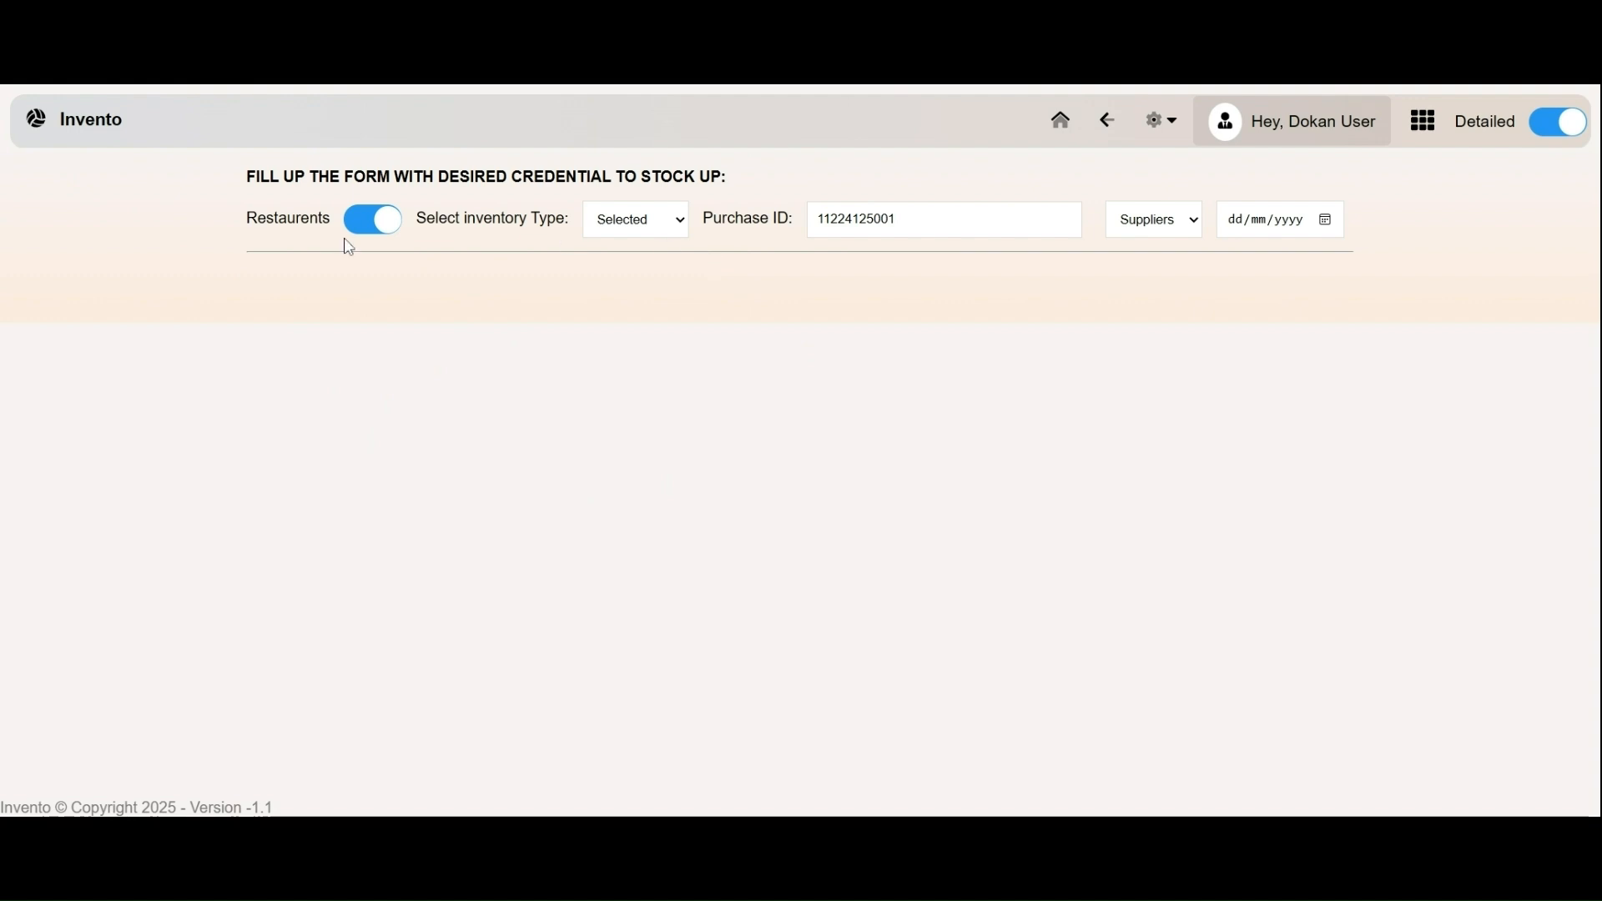
- Toggle the business type to Shops and back to Restaurents, and set the inventory type to Retail
left_click(373, 221)
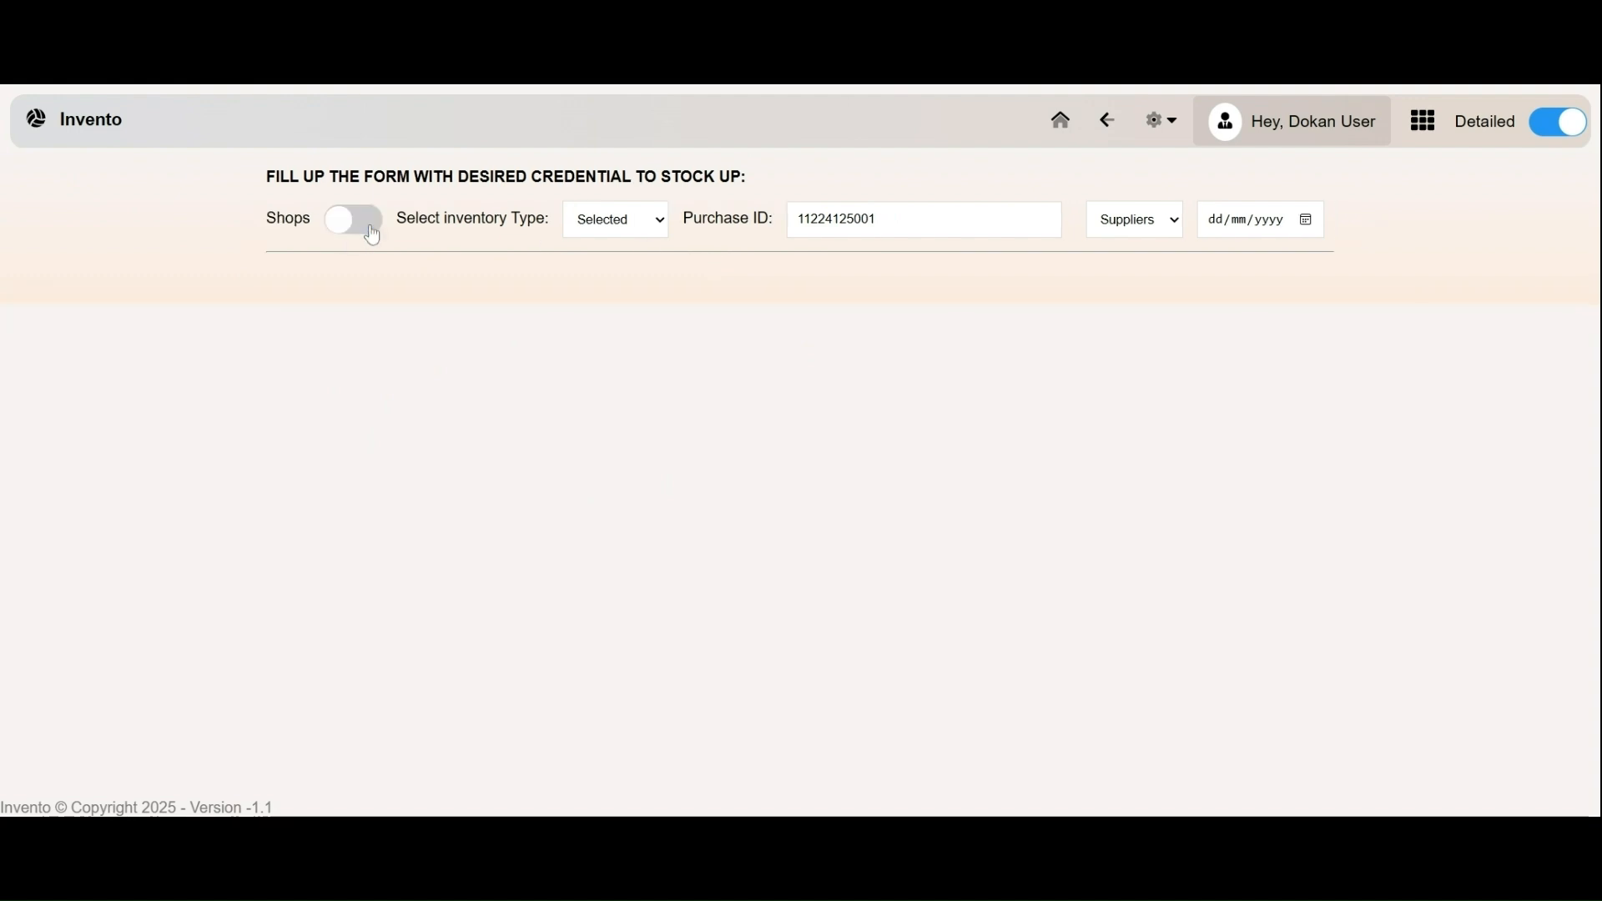
left_click(373, 221)
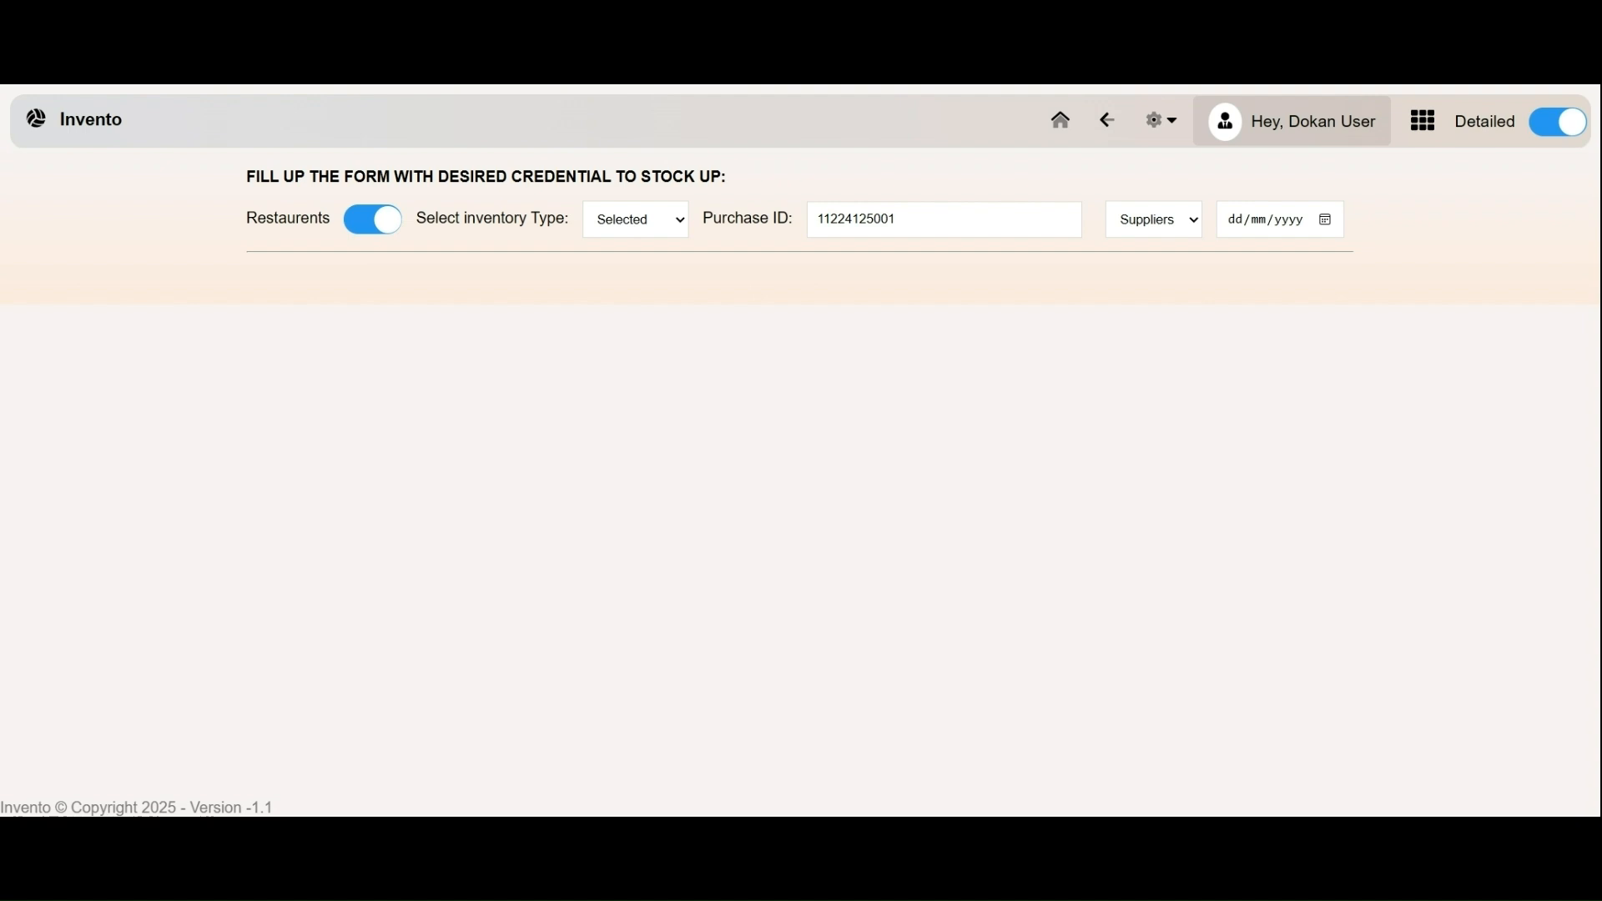
left_click(632, 265)
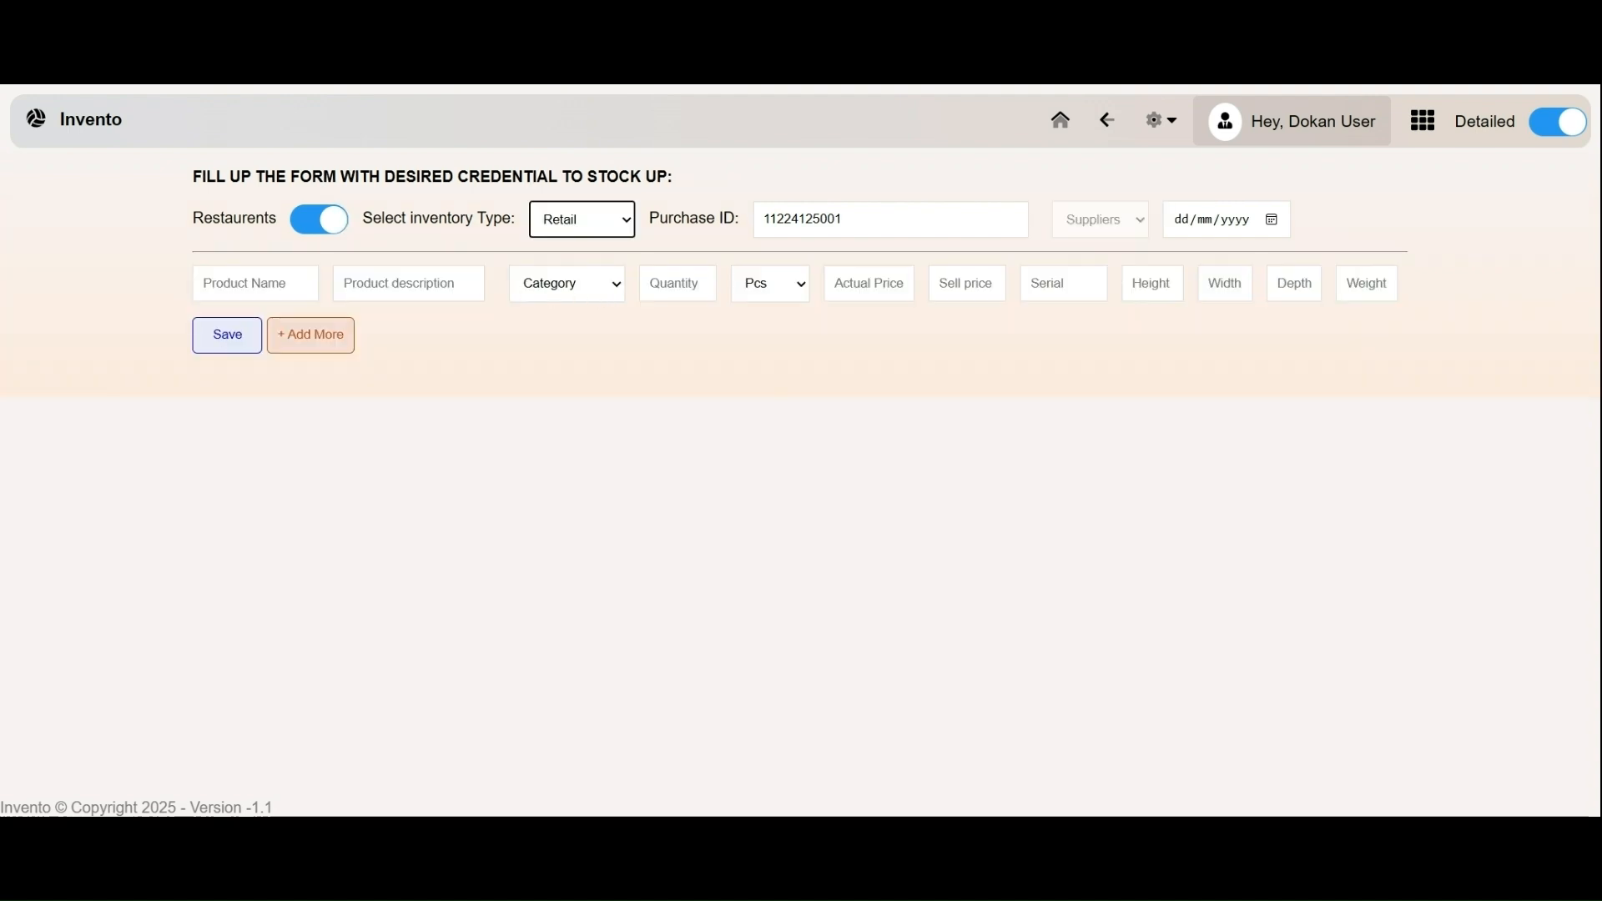
- Examine the product row's fields in order, from product name, description and category through quantity, unit and prices to serial
left_click(255, 283)
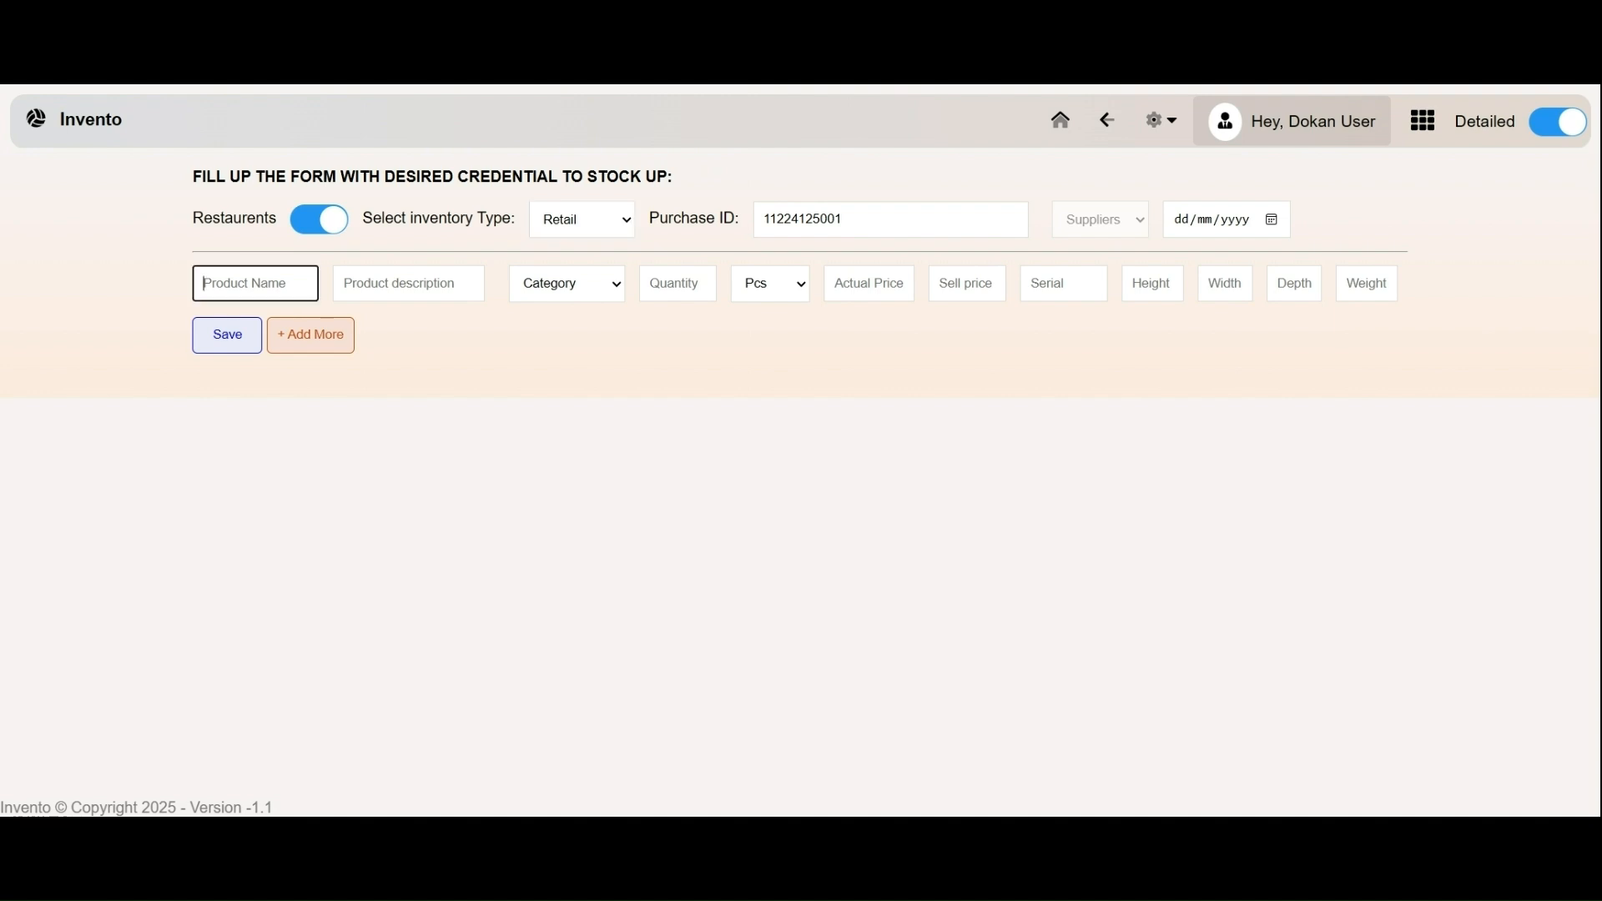
left_click(409, 283)
left_click(586, 296)
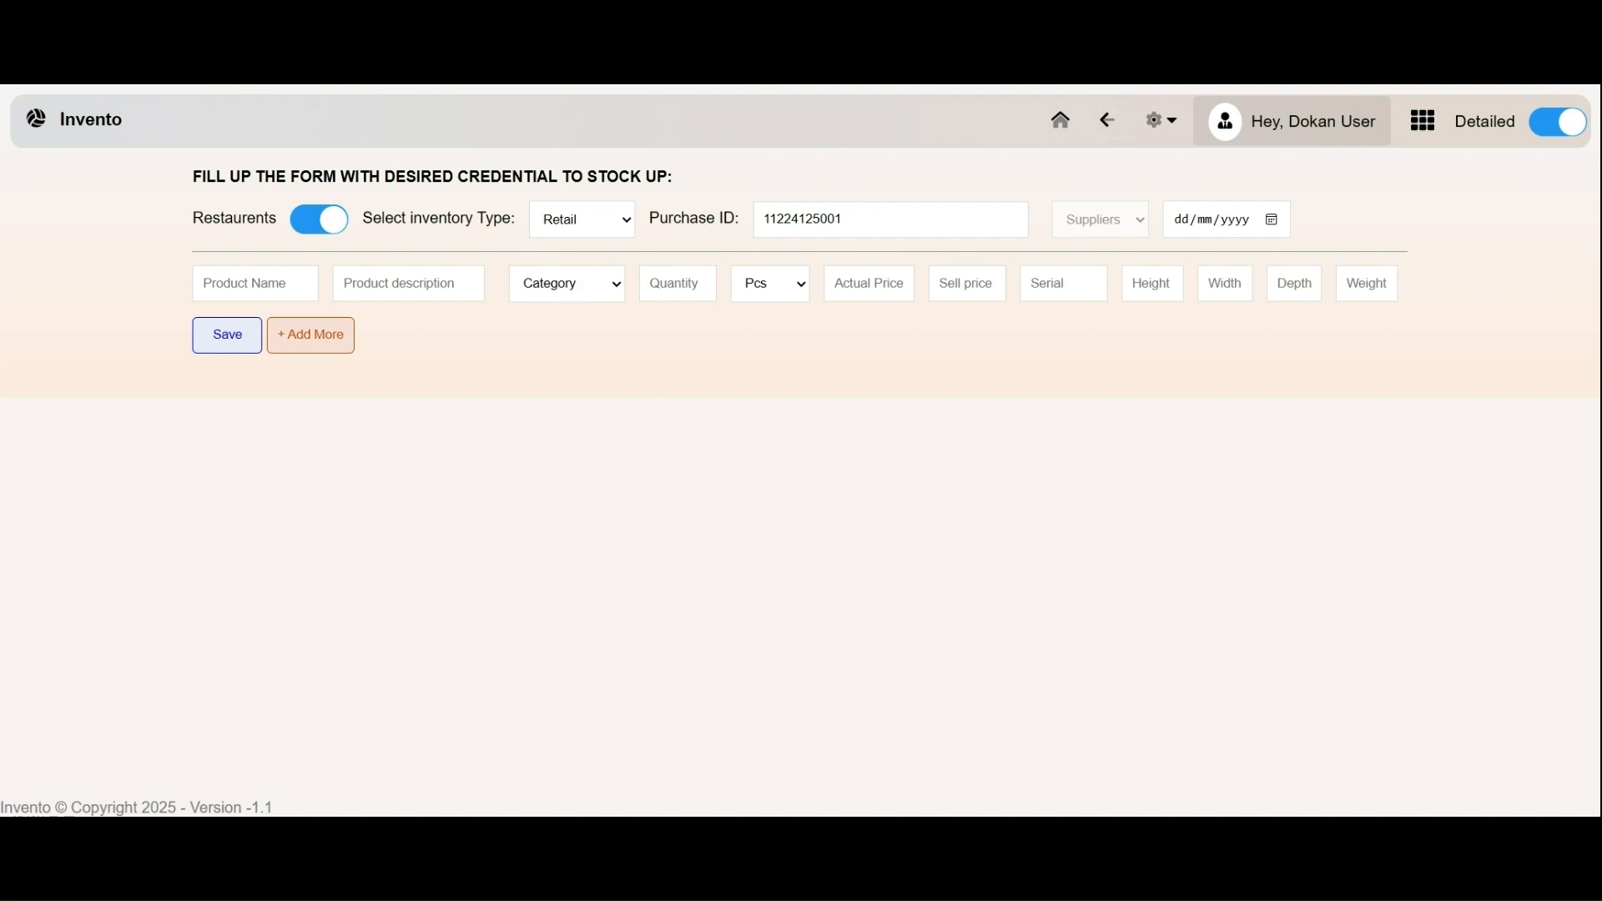
left_click(677, 285)
left_click(764, 293)
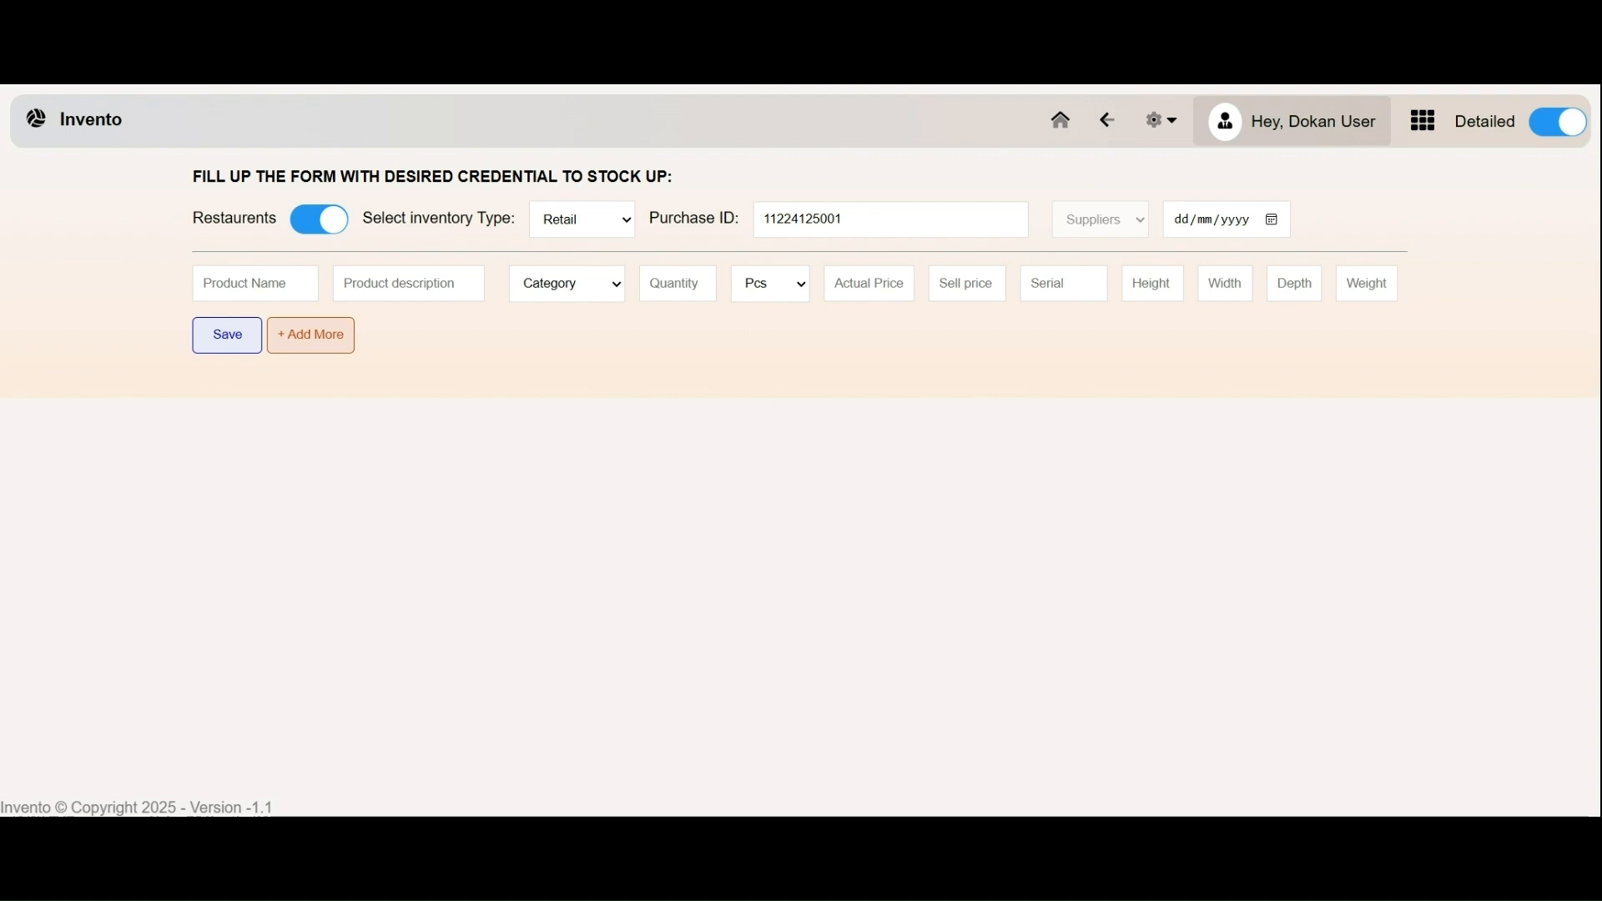
left_click(766, 289)
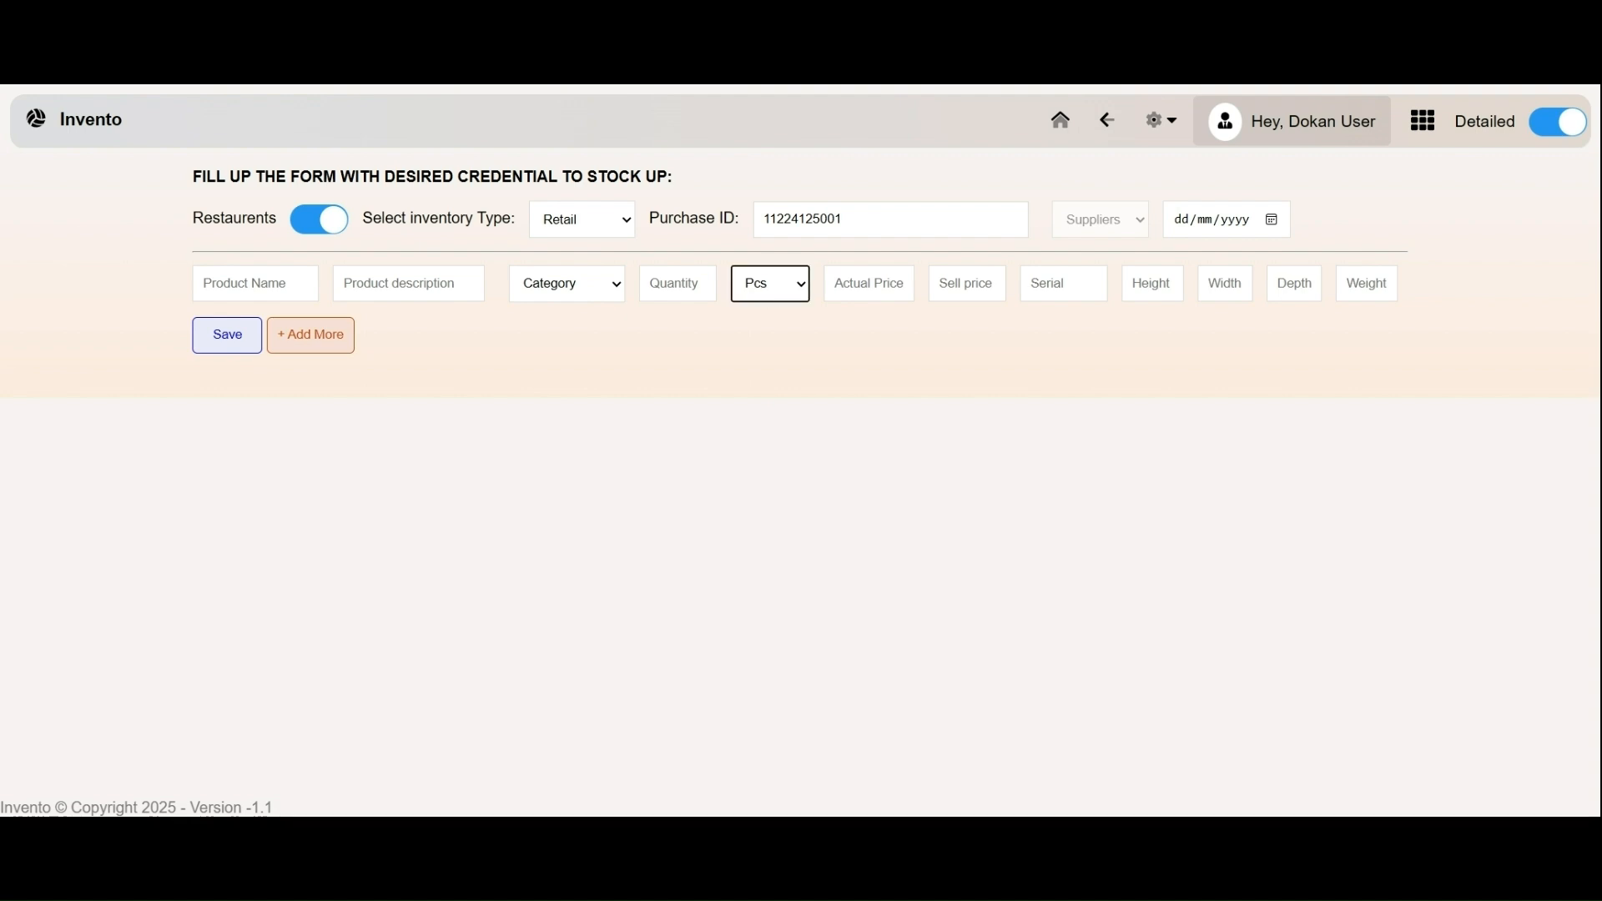
left_click(868, 283)
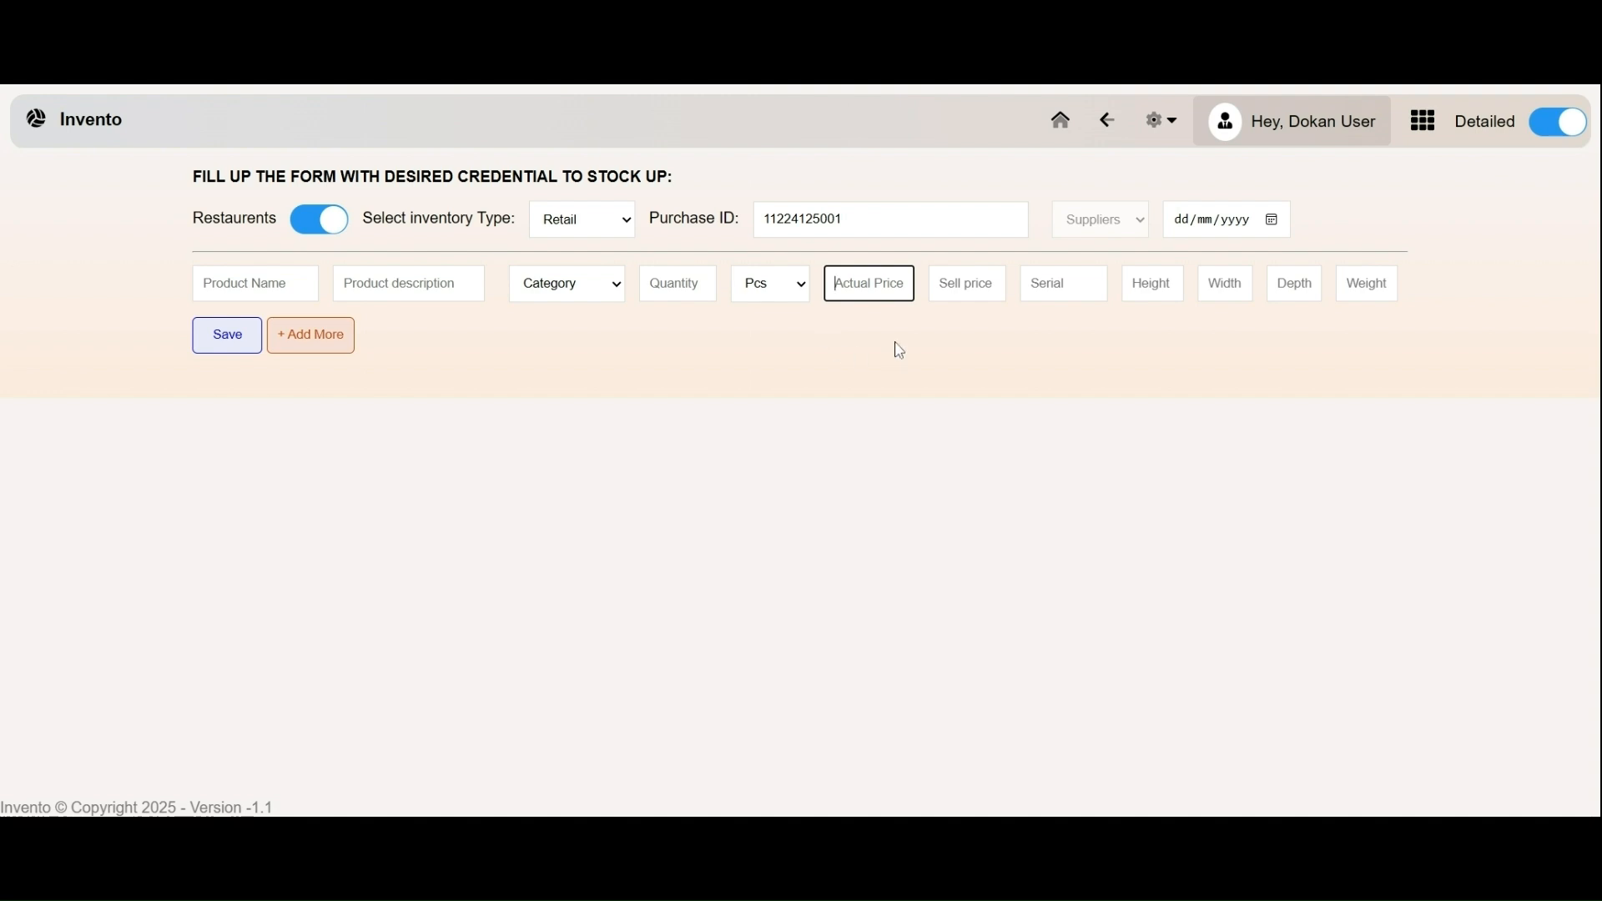
left_click(953, 292)
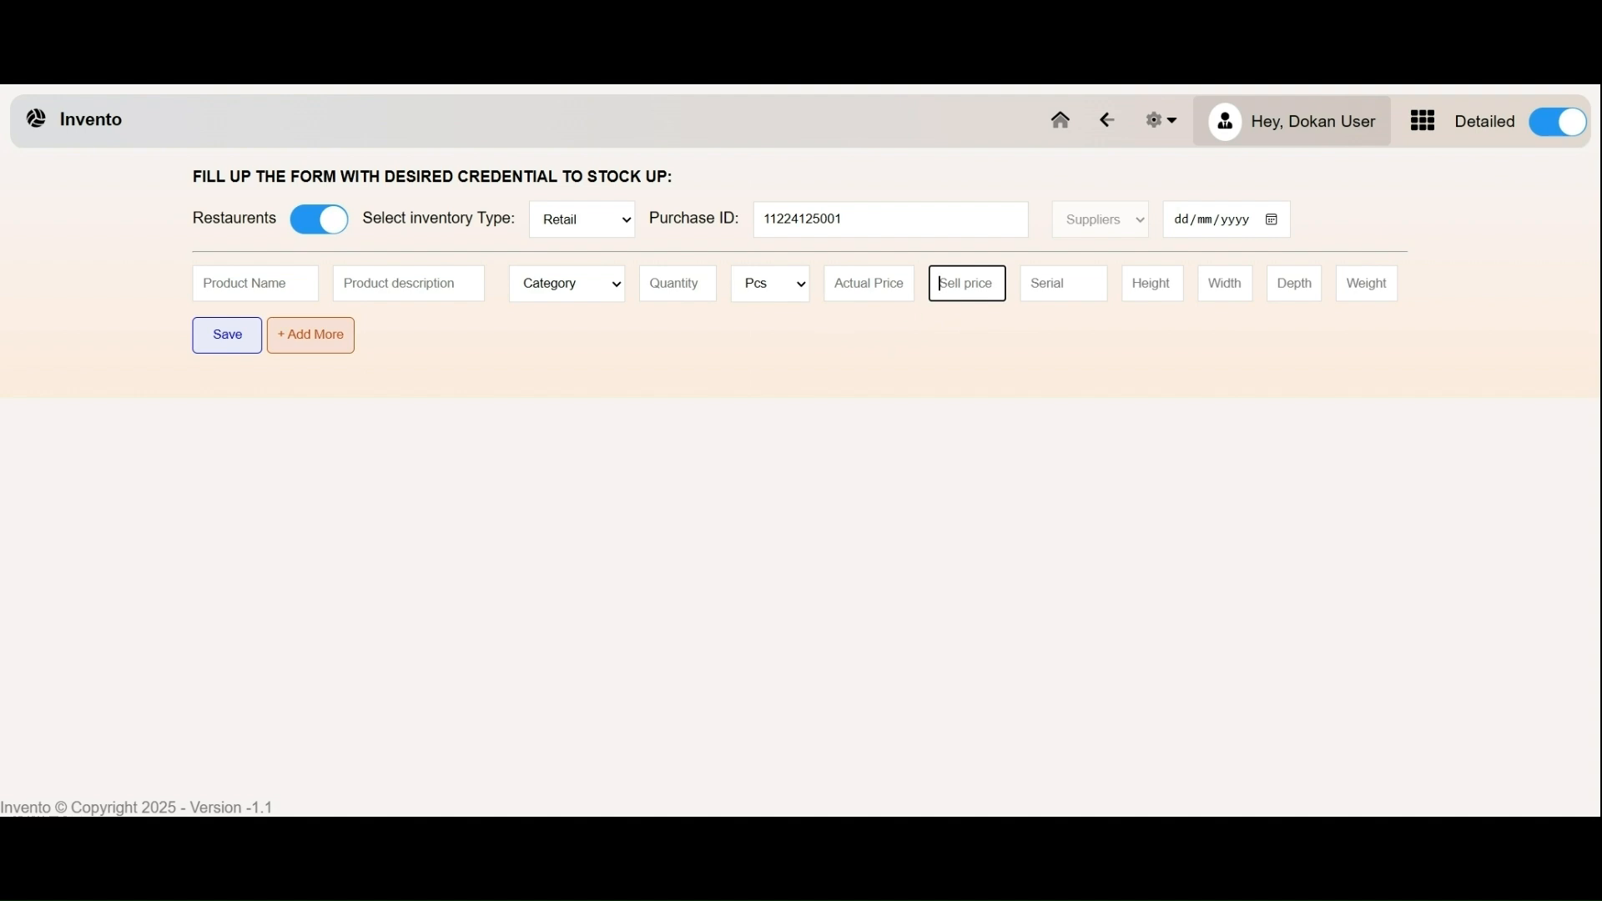
key("Tab")
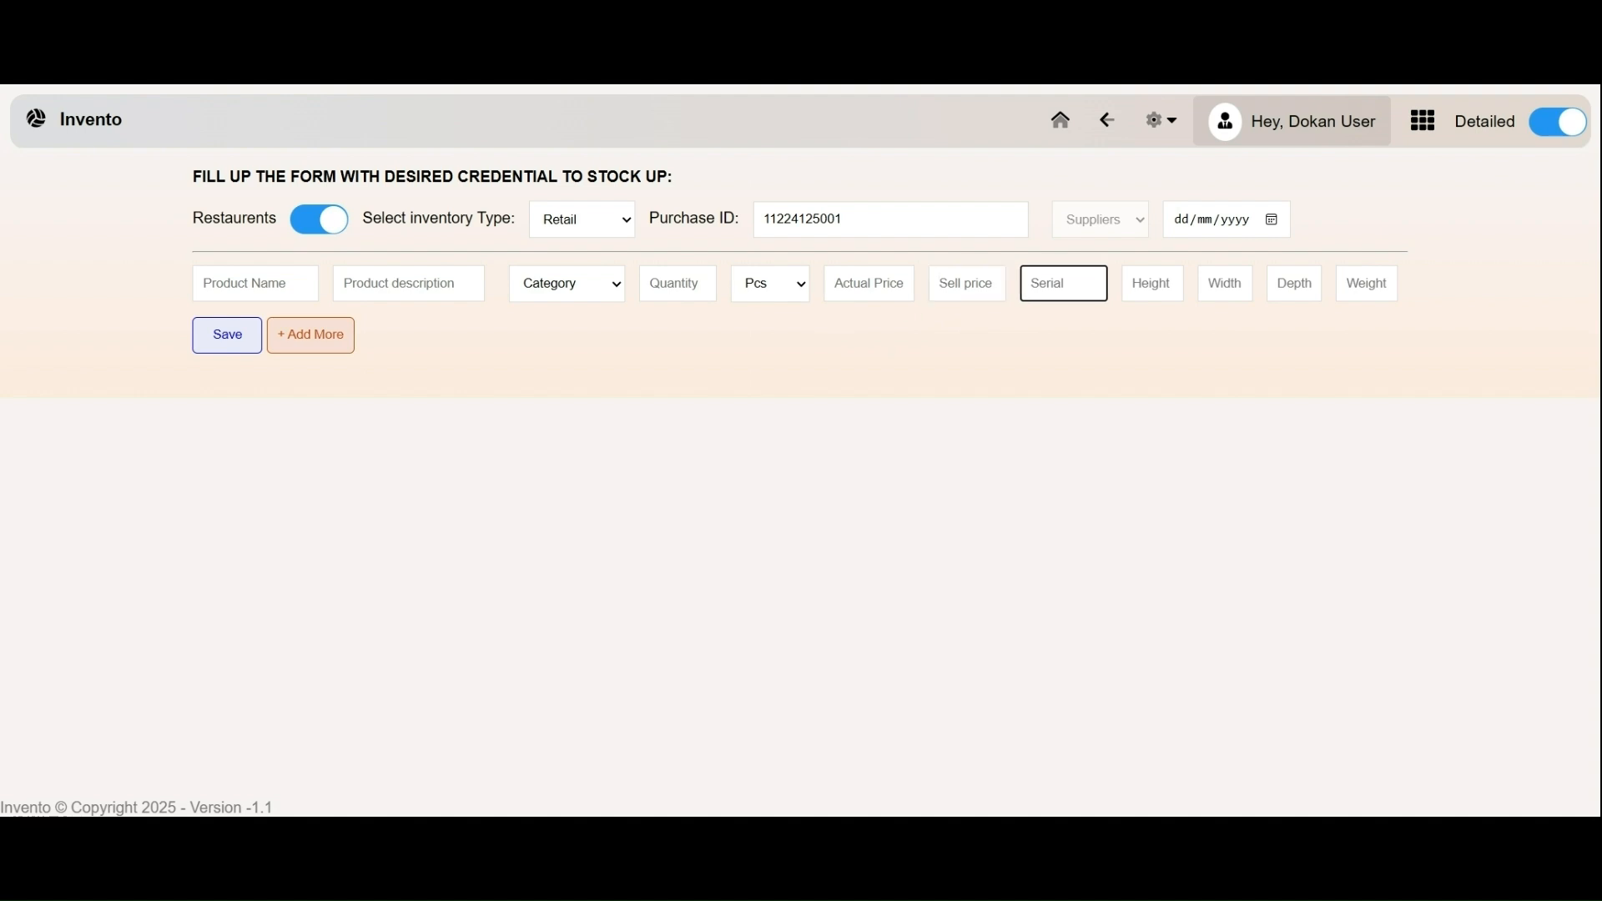
left_click(938, 360)
- Add four more product rows to the stock-up form and set its date to 19/03/2025
left_click(314, 338)
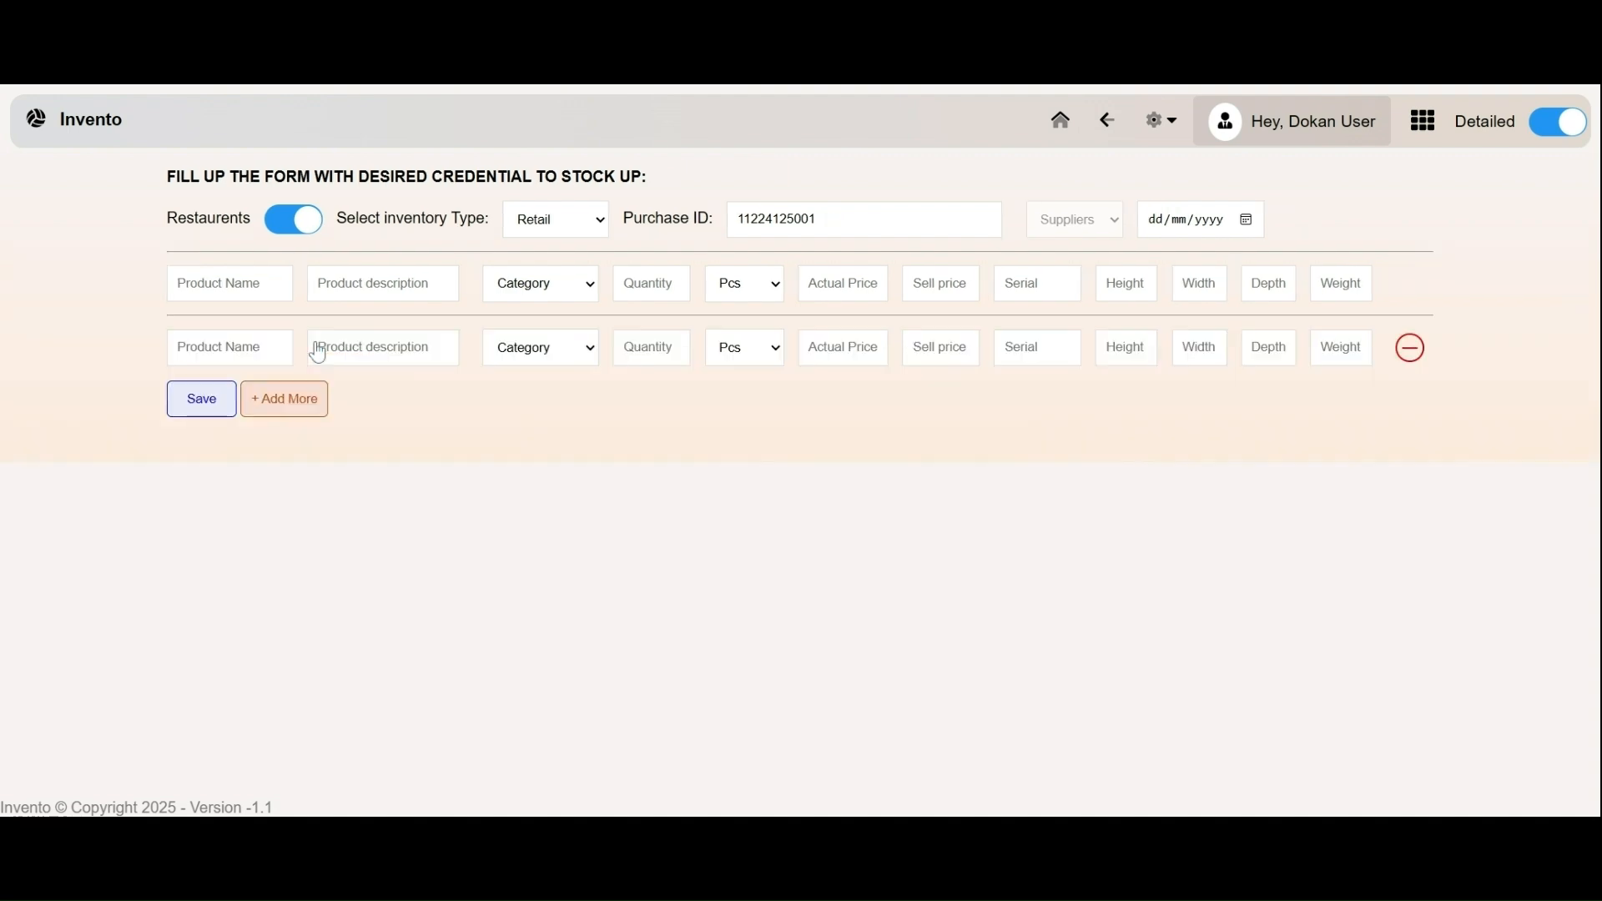
left_click(298, 400)
left_click(307, 465)
left_click(284, 528)
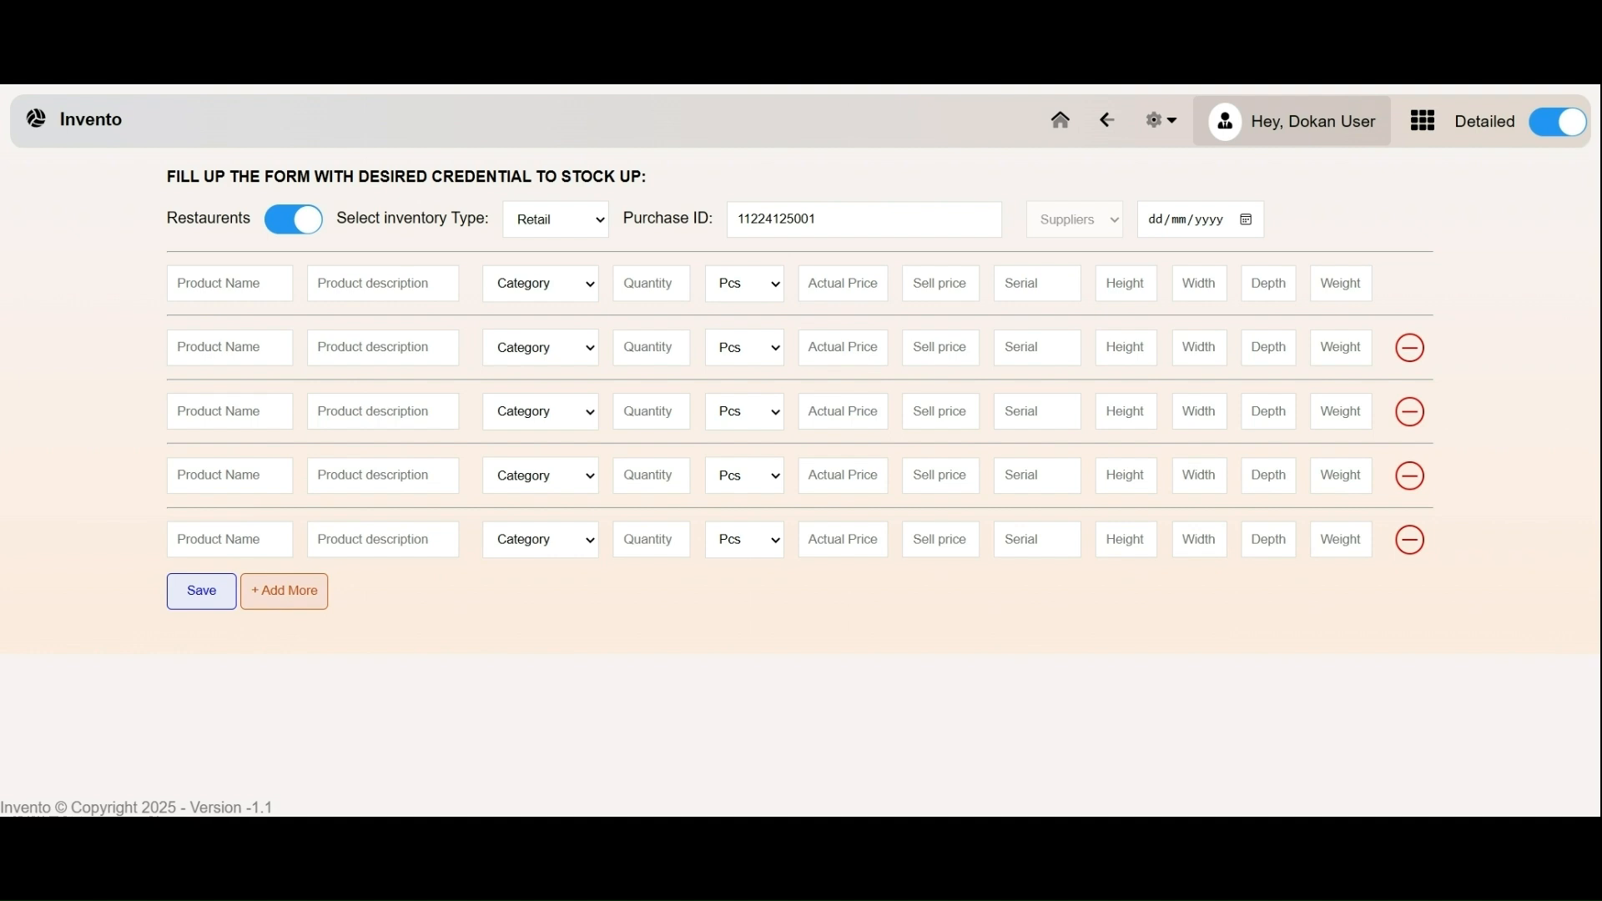
key("Return")
- Toggle the business type between Shops and Restaurents, ending on Restaurents, and set the inventory type to Warehouse
left_click(294, 230)
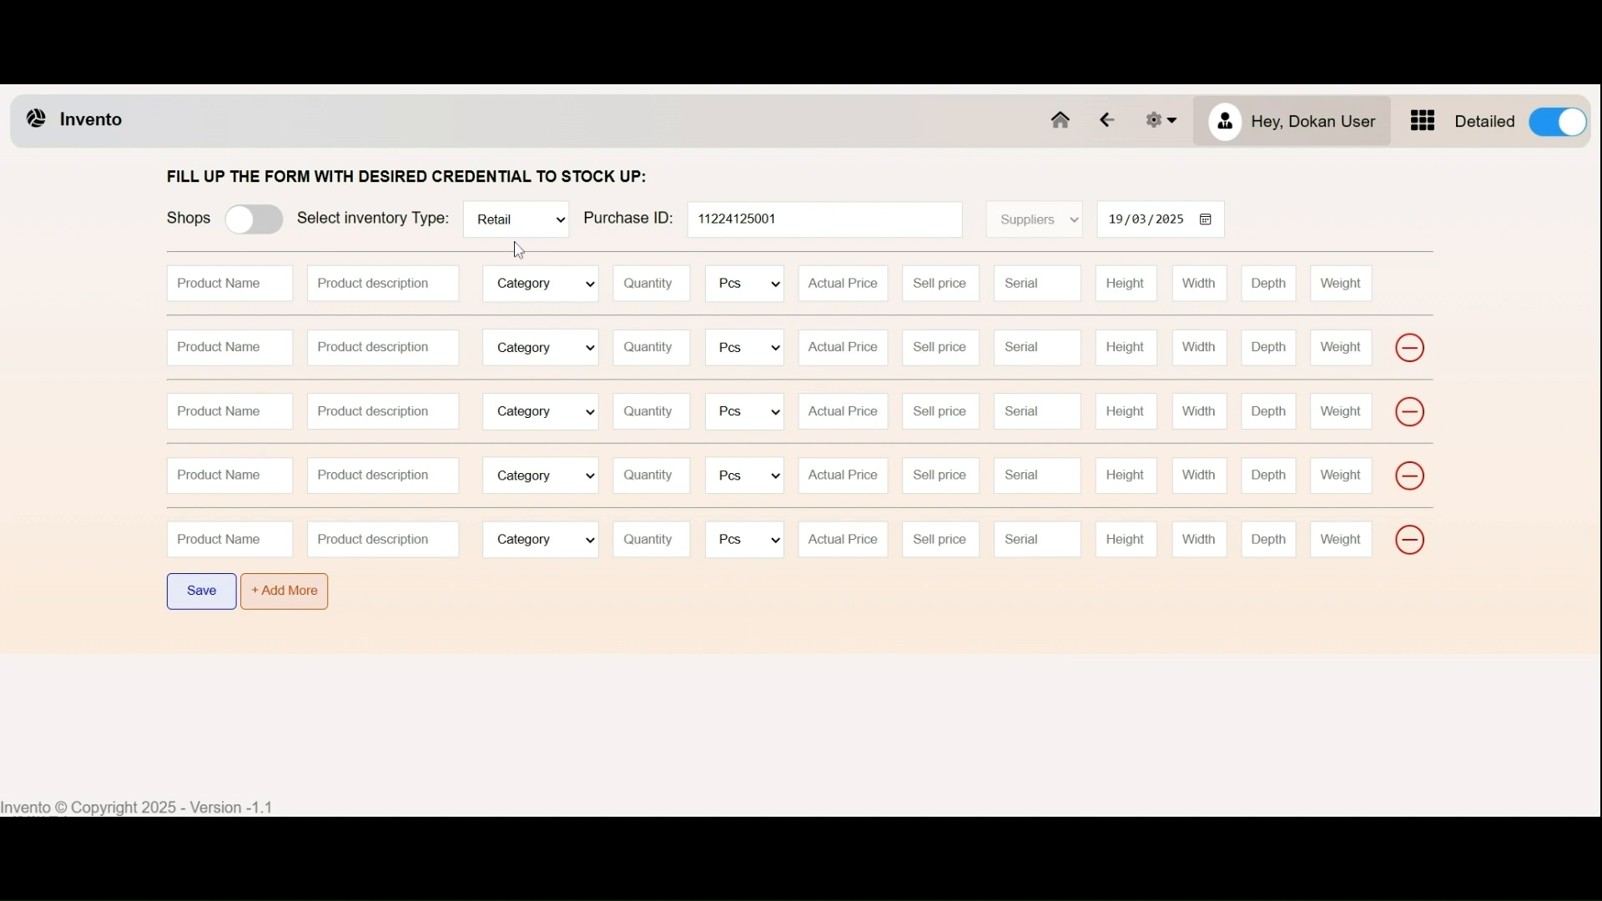
left_click(265, 236)
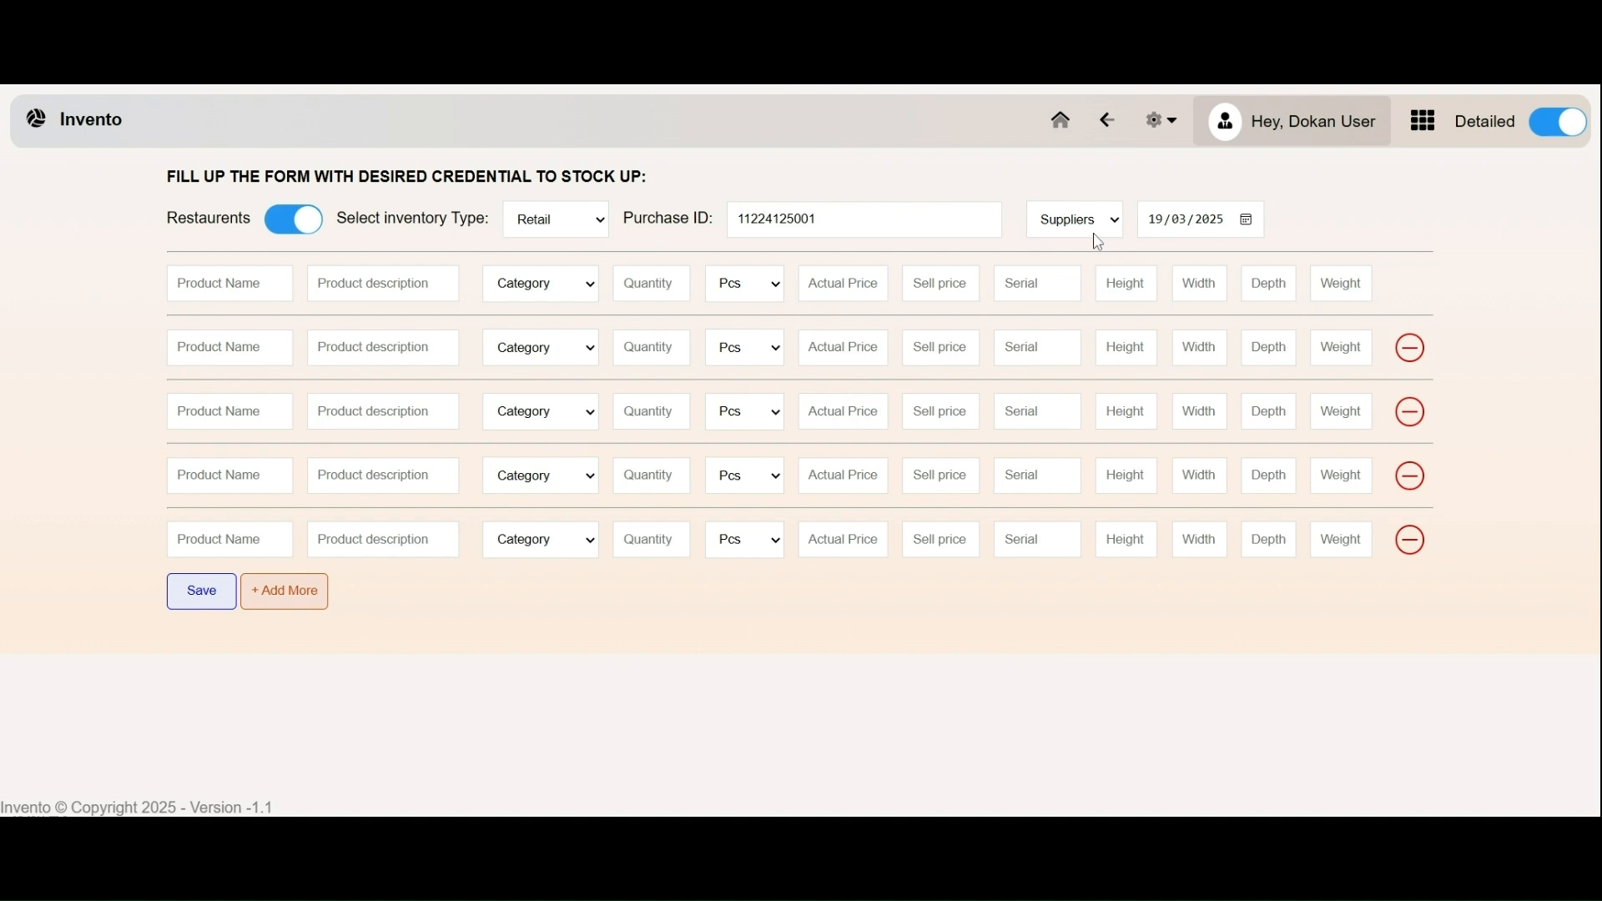
left_click(278, 227)
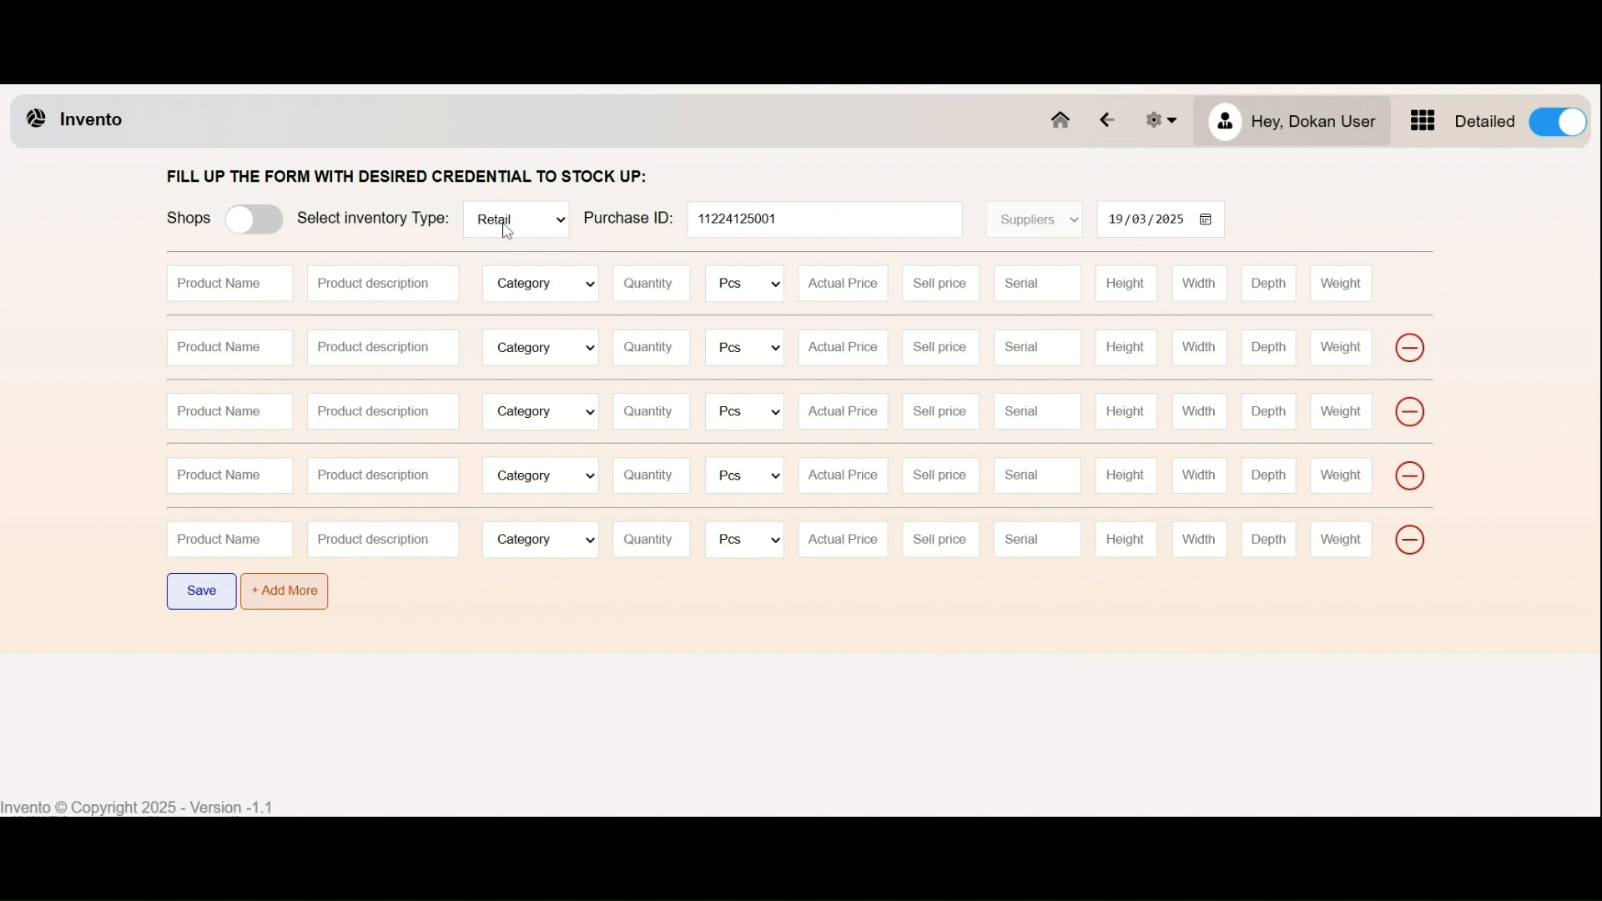
left_click(268, 232)
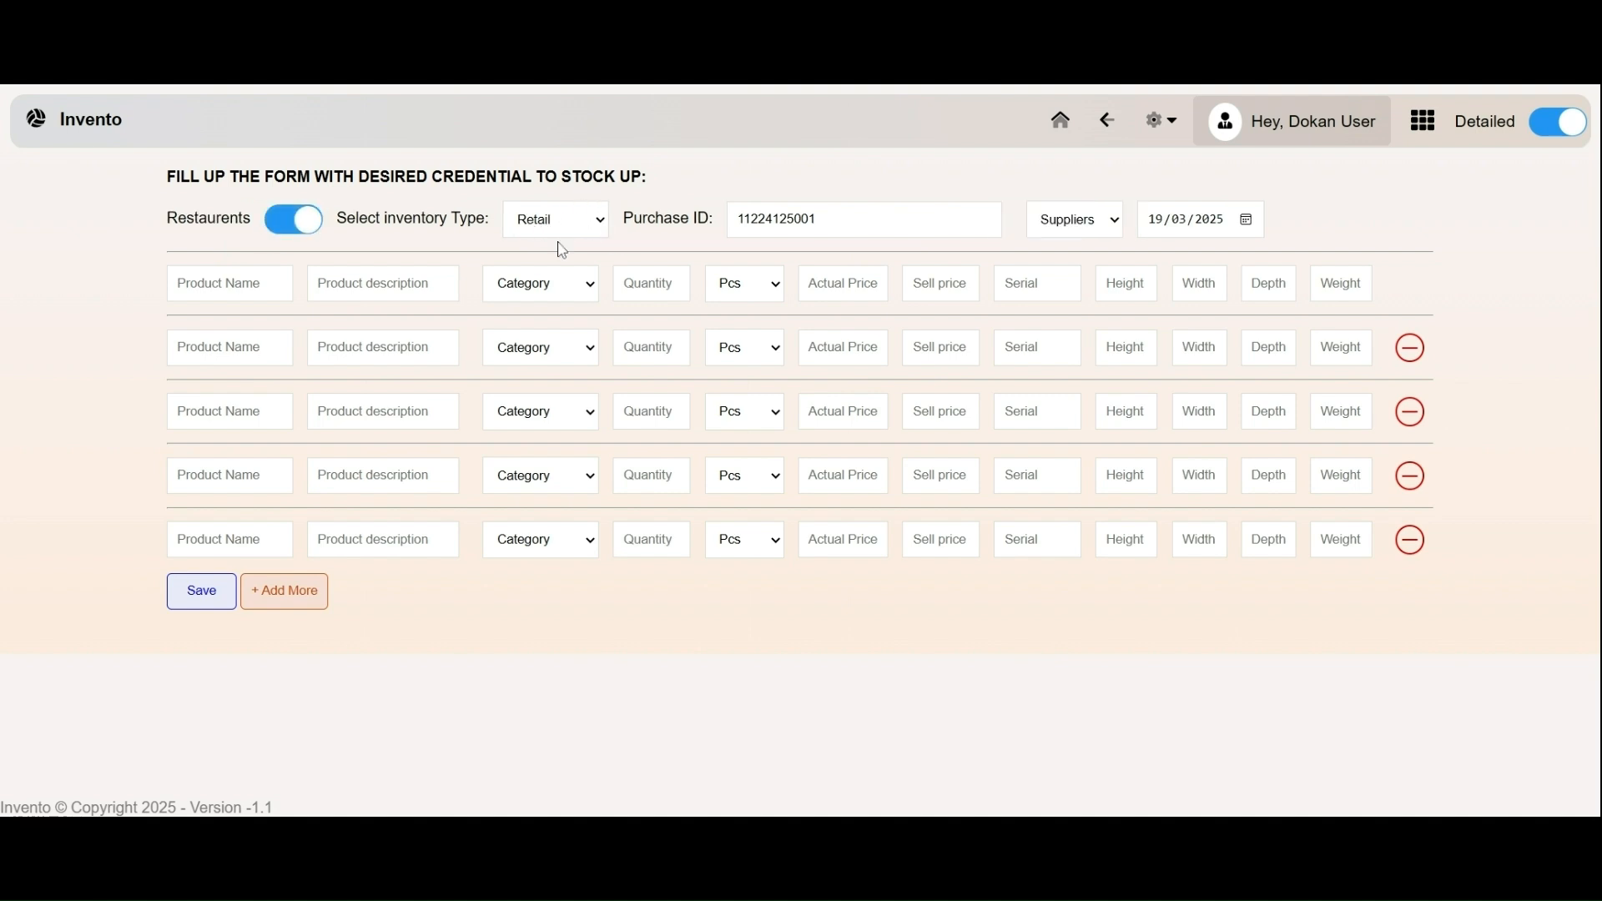
left_click(557, 283)
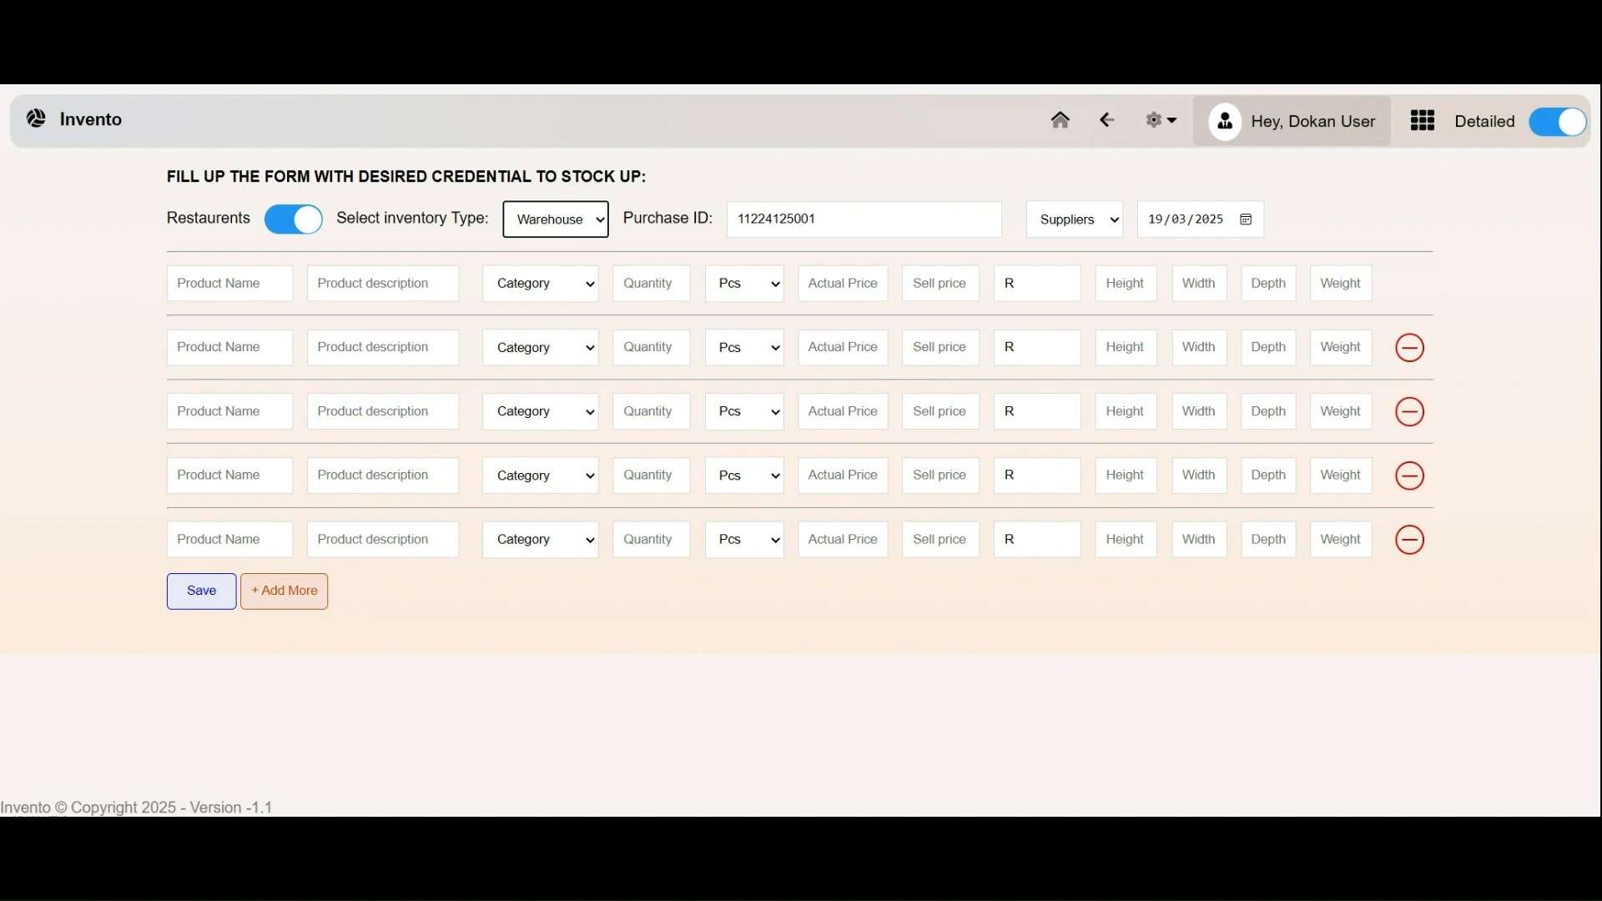
- Look through the serial fields of the product rows and select Sample A as the supplier
left_click(1017, 284)
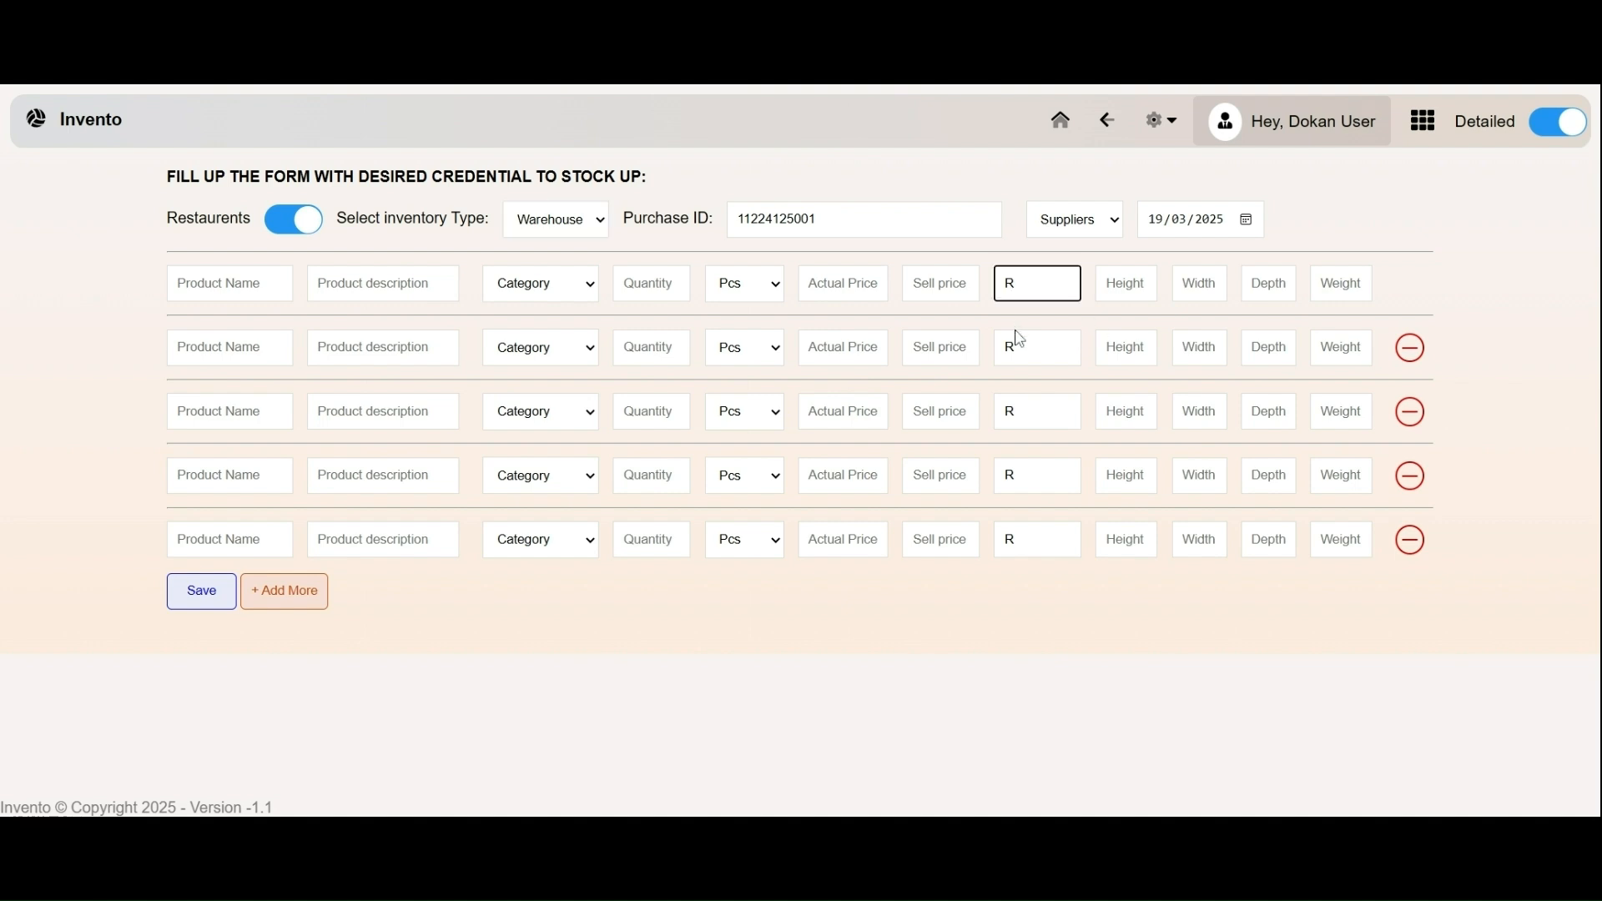
left_click(1009, 345)
left_click(1006, 411)
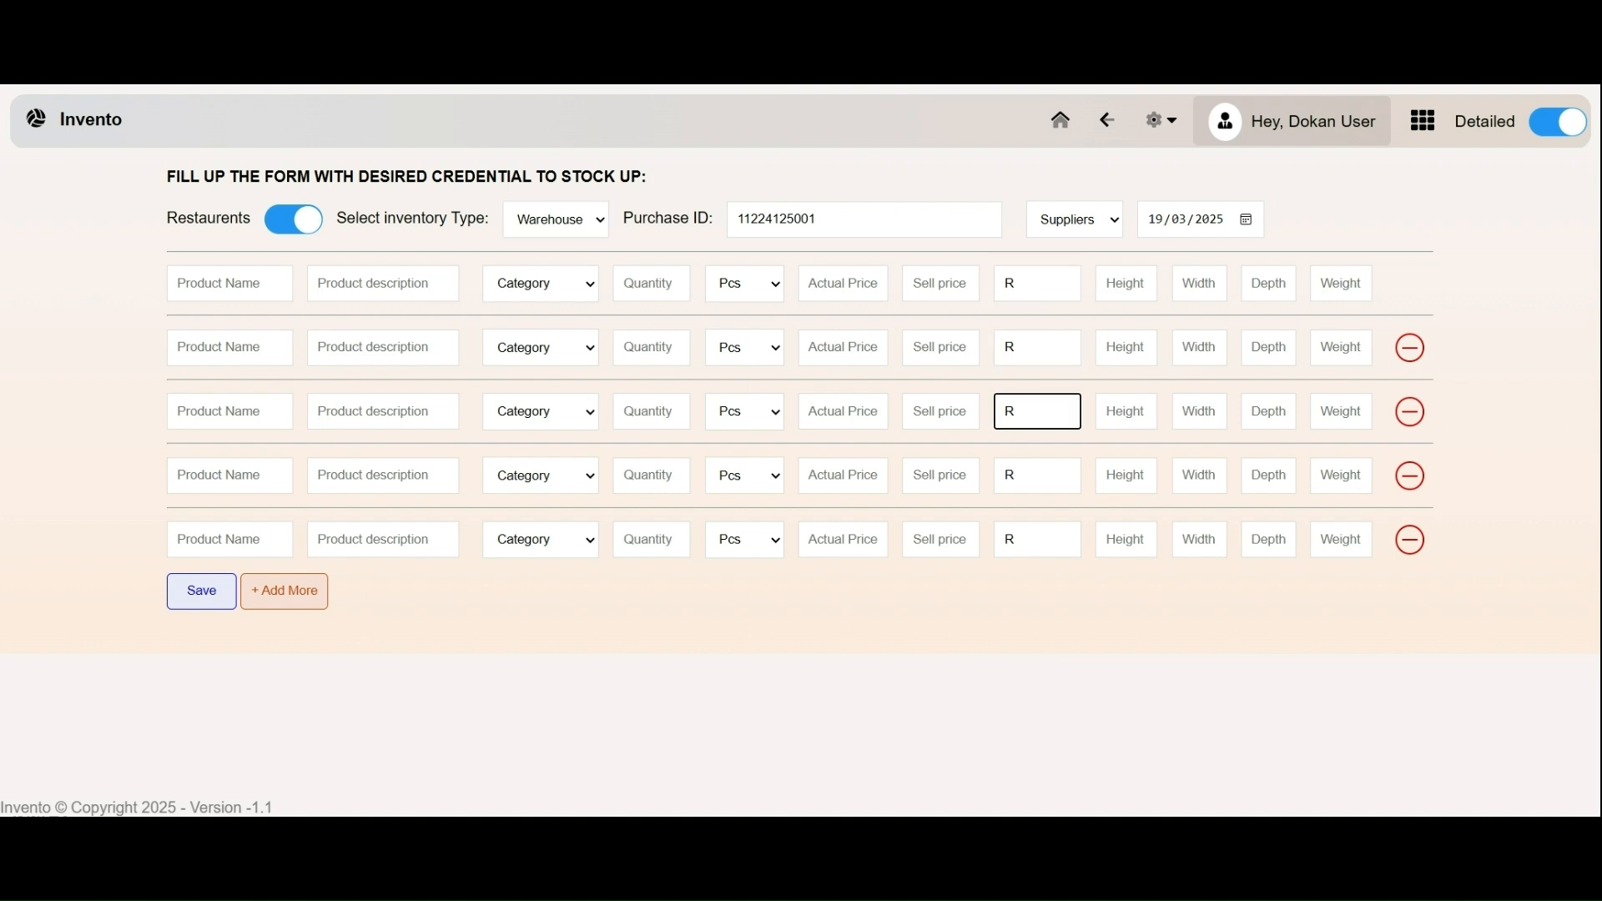
left_click(1006, 539)
left_click(1060, 225)
left_click(1068, 288)
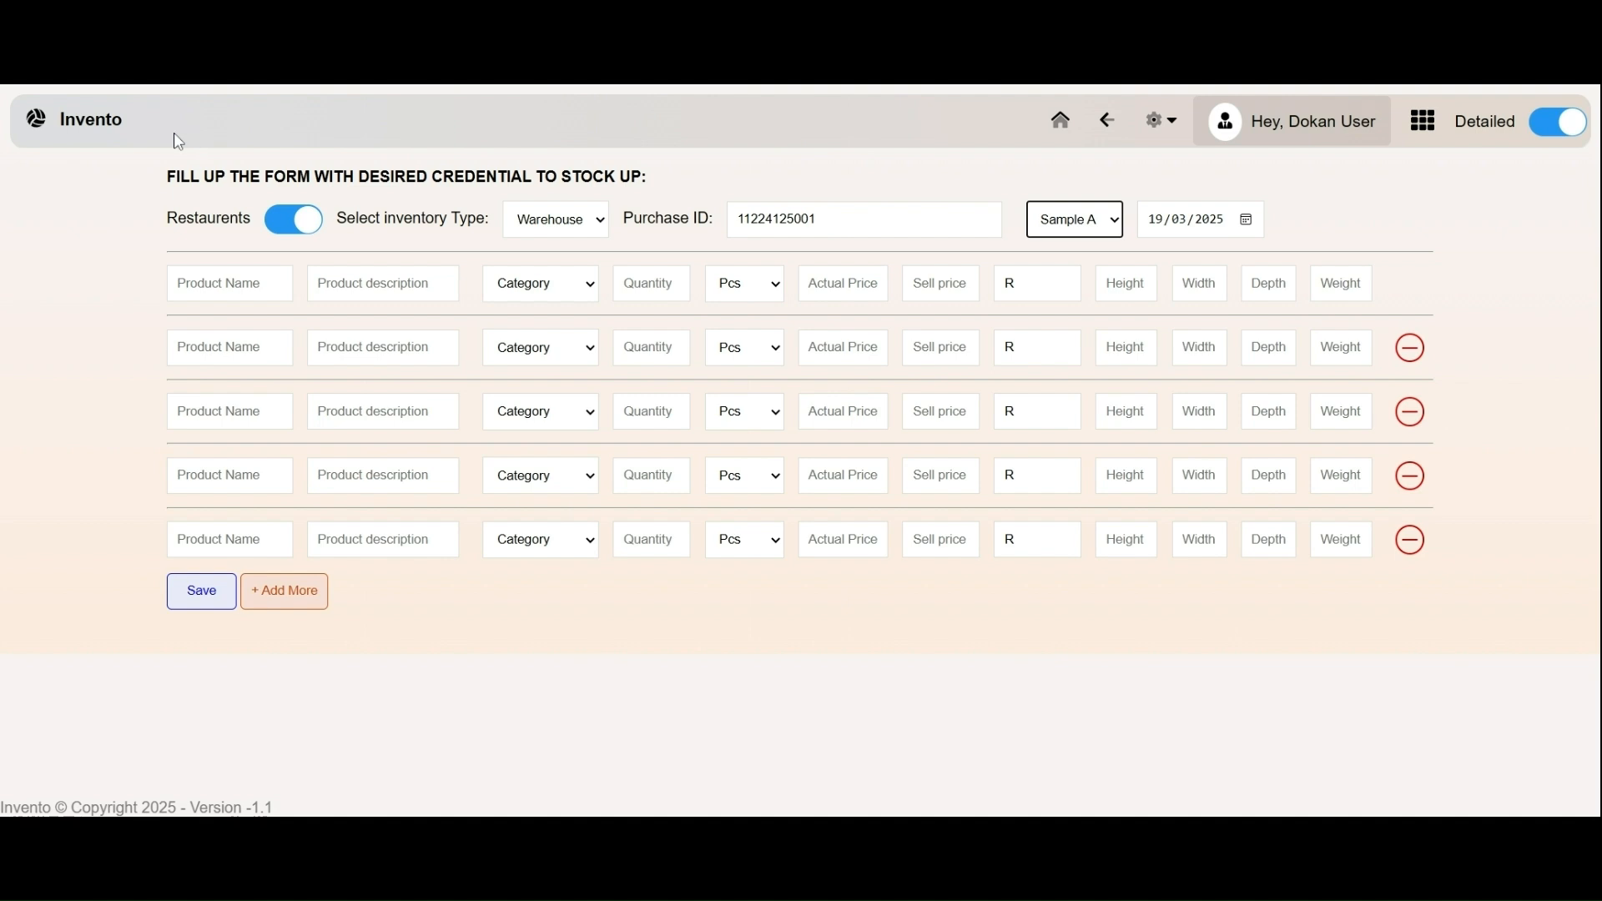
- Leave the stock-up form, open the current stock list, and examine its products from the start through the Salad entries
left_click(1107, 128)
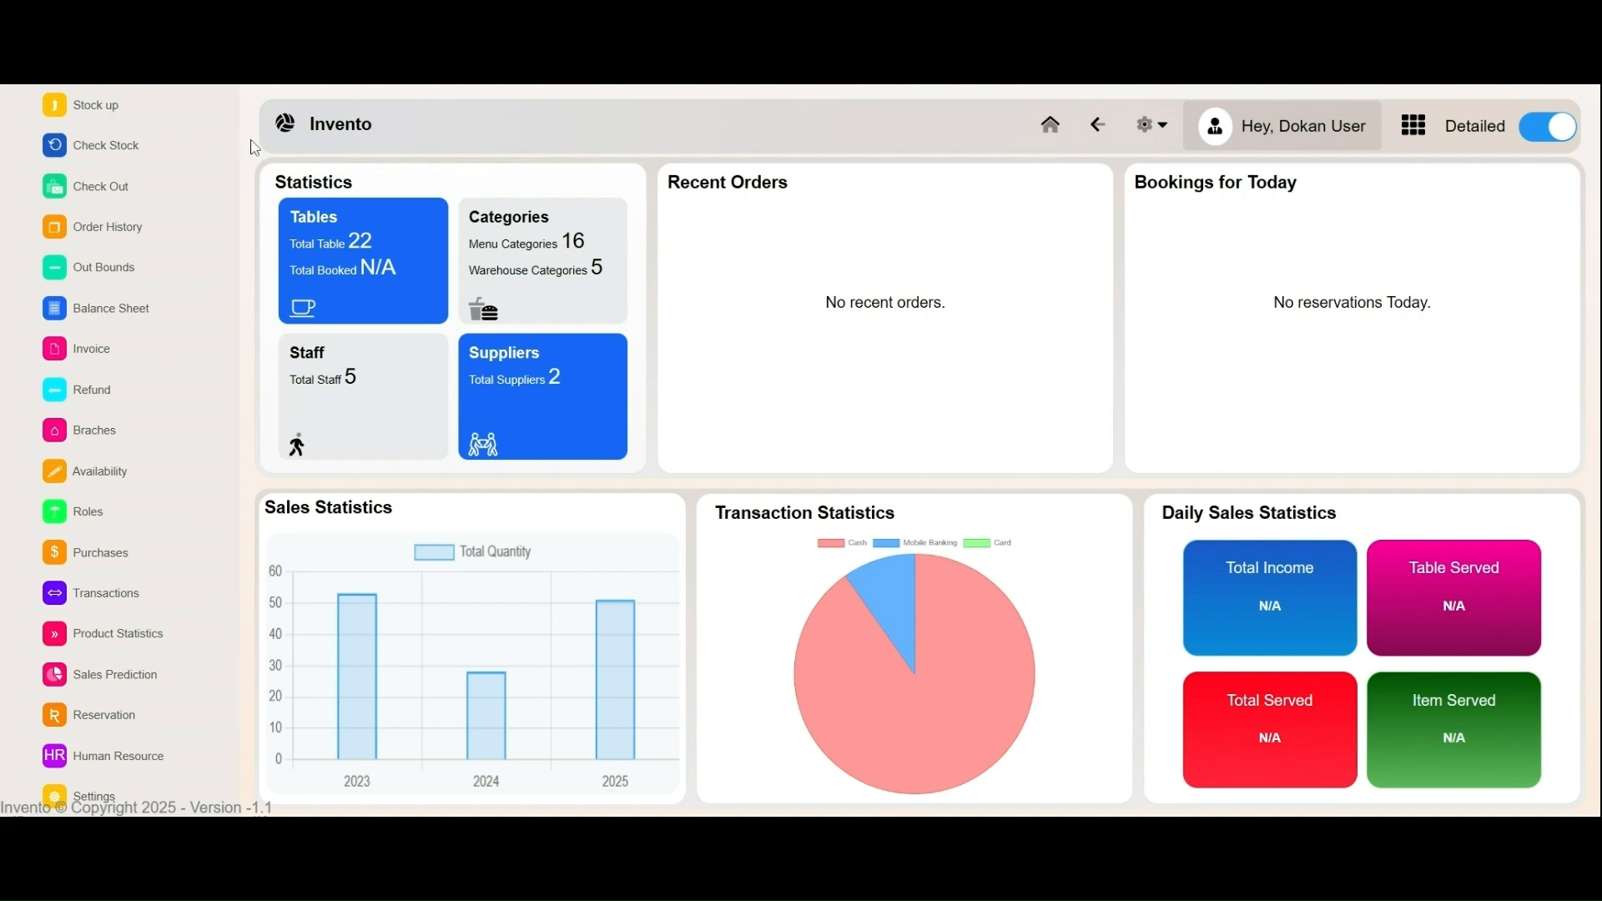
left_click(116, 146)
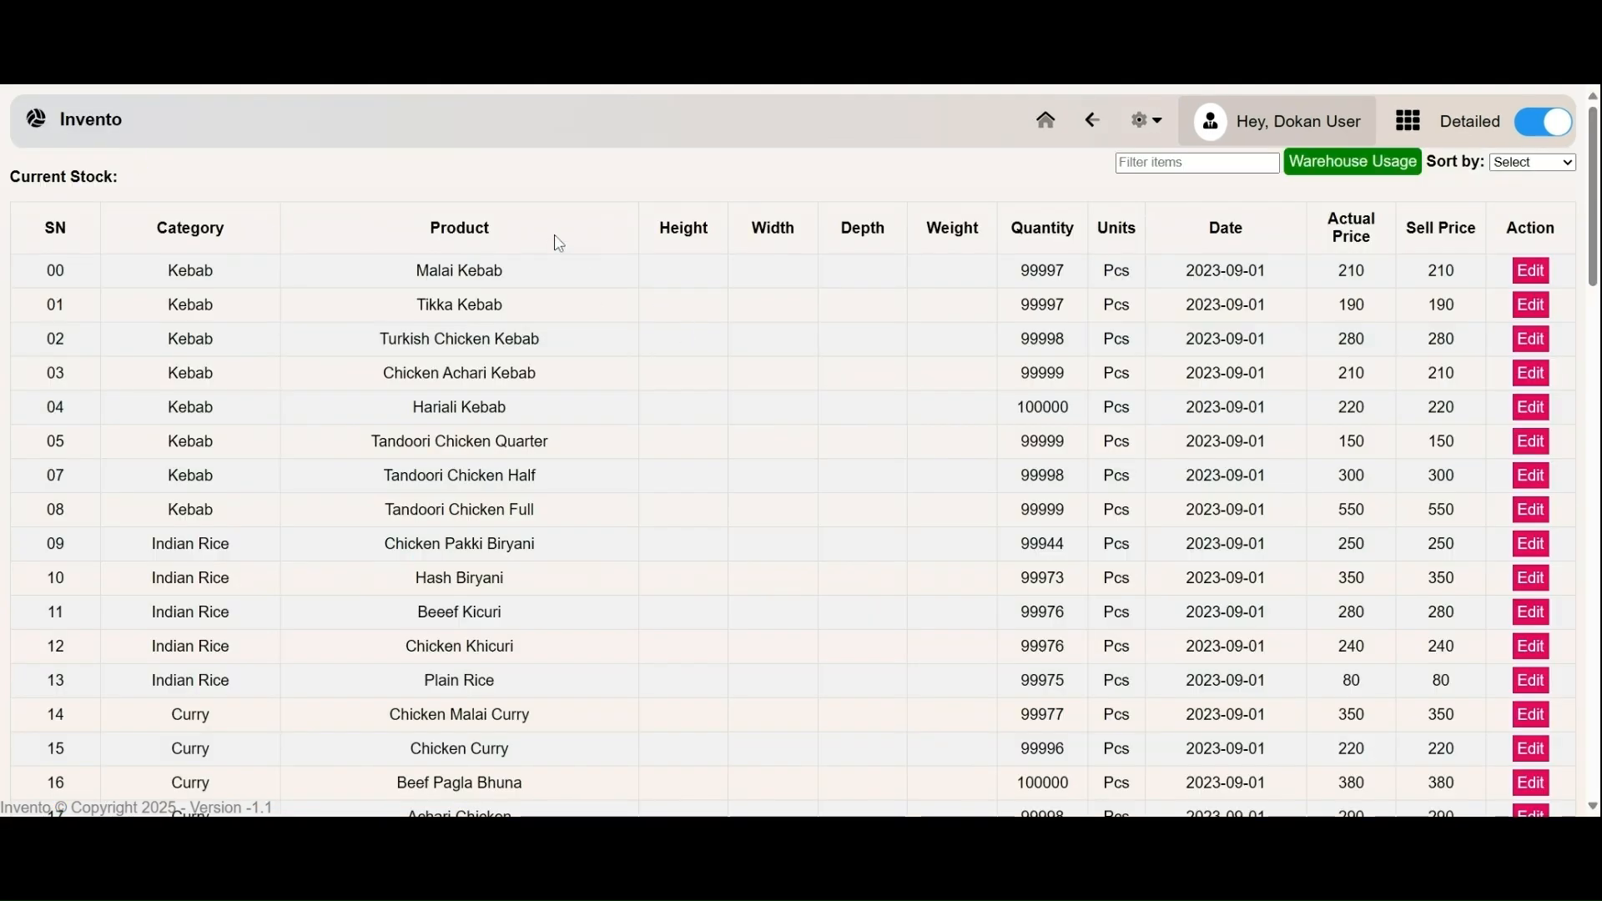
scroll(526, 321, "down", 8)
scroll(525, 330, "down", 8)
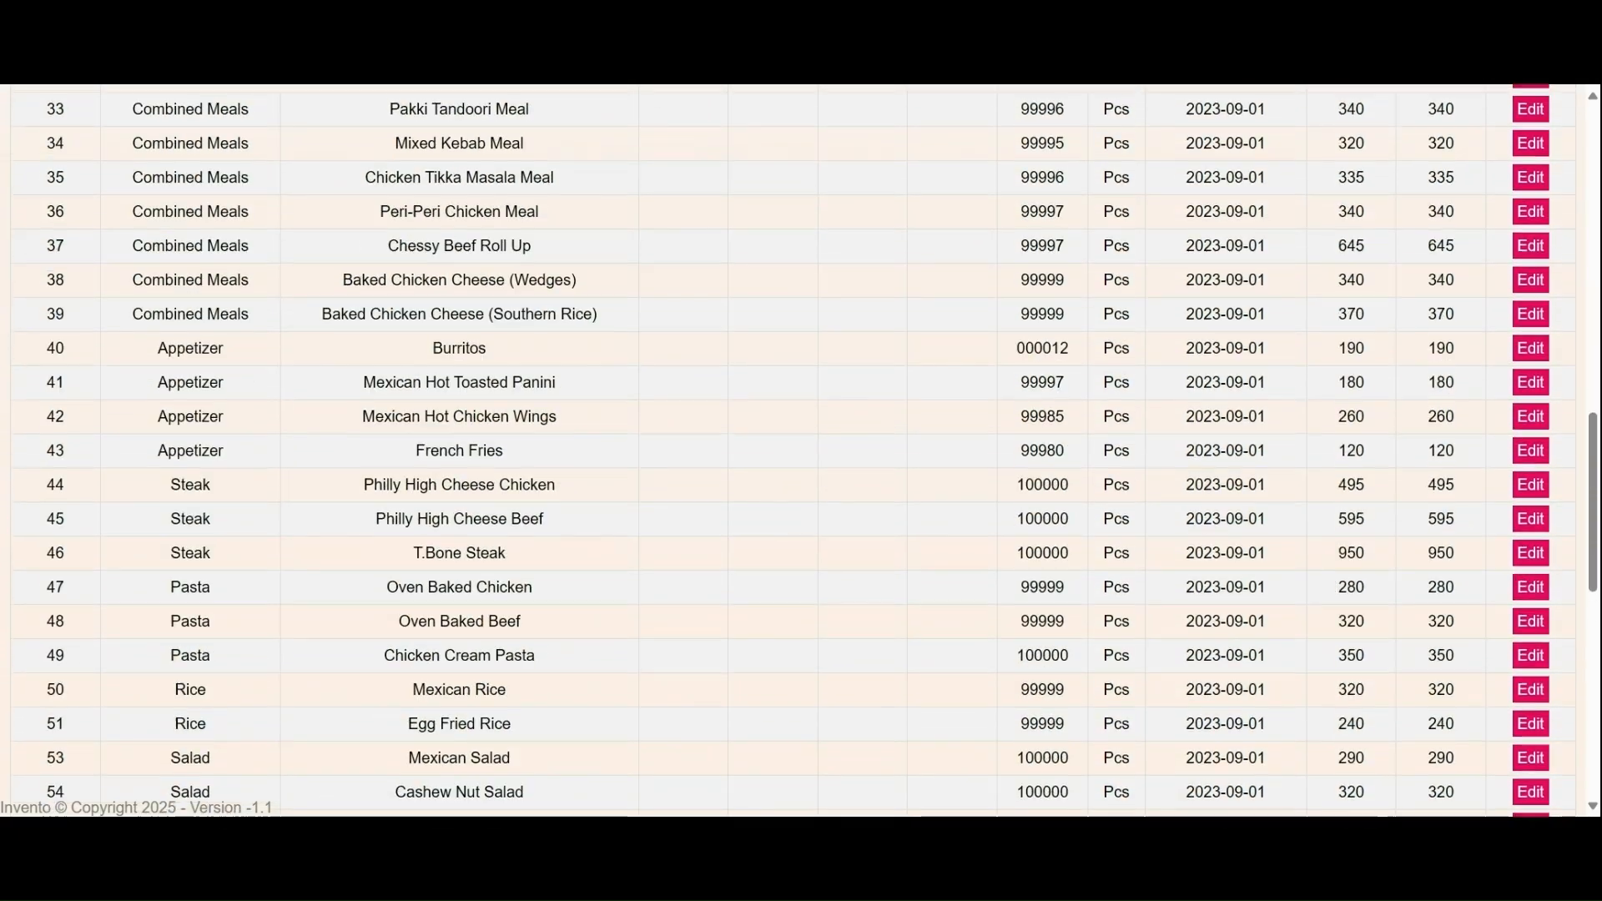
scroll(524, 334, "up", 9)
scroll(522, 337, "down", 3)
scroll(520, 342, "up", 1)
scroll(520, 342, "up", 9)
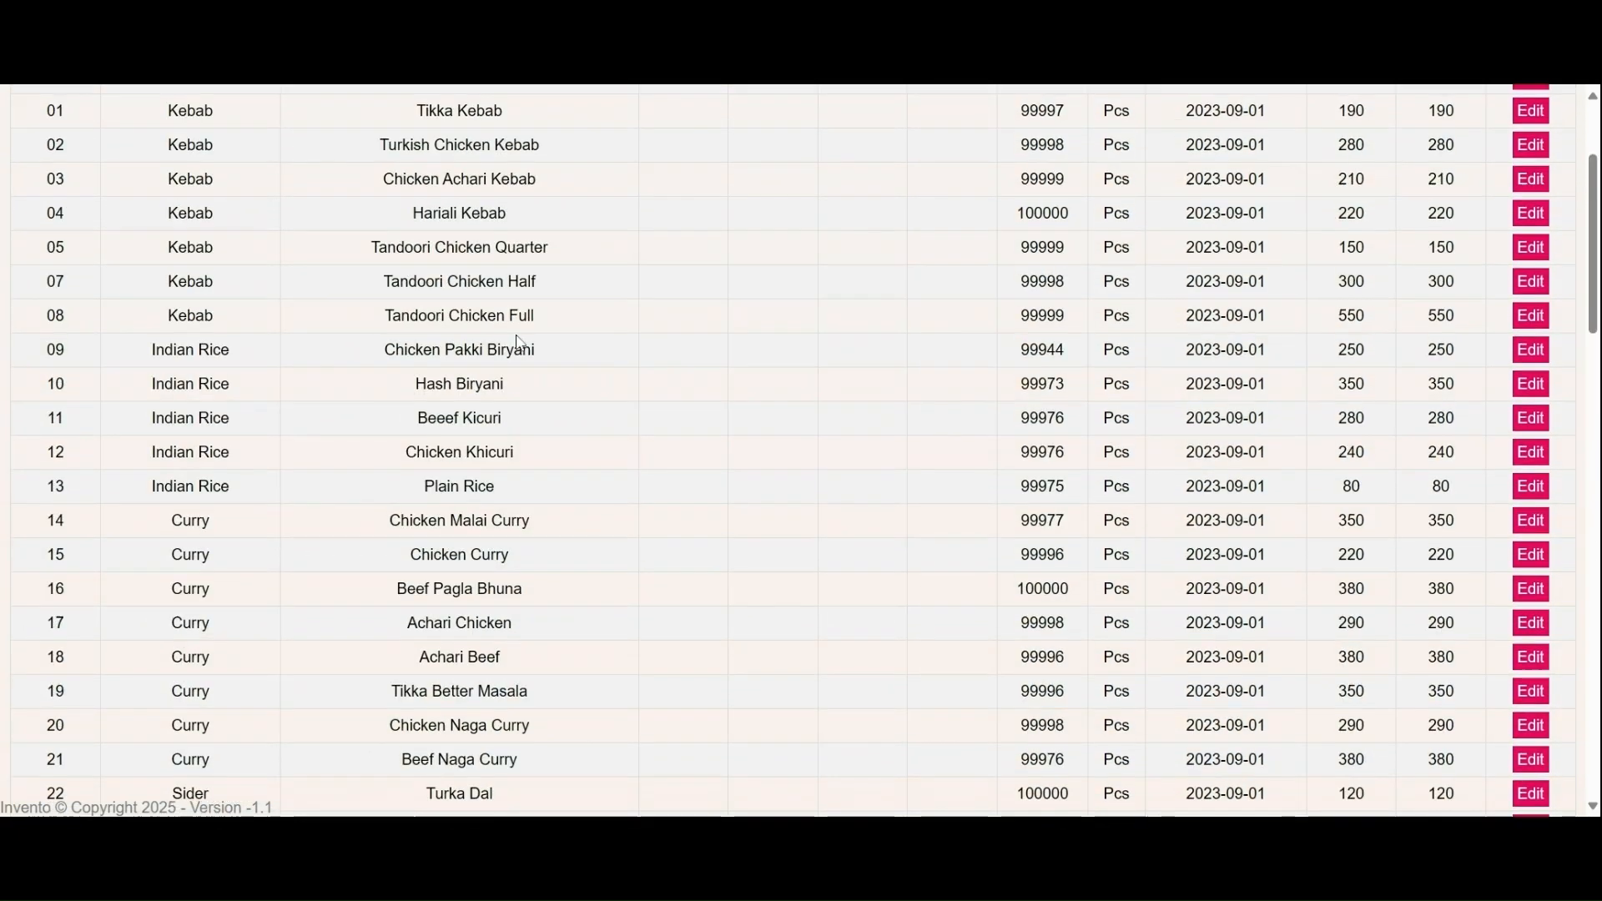
scroll(520, 343, "up", 3)
- Filter the stock list by 15, and replace the filter with curry
left_click(1195, 163)
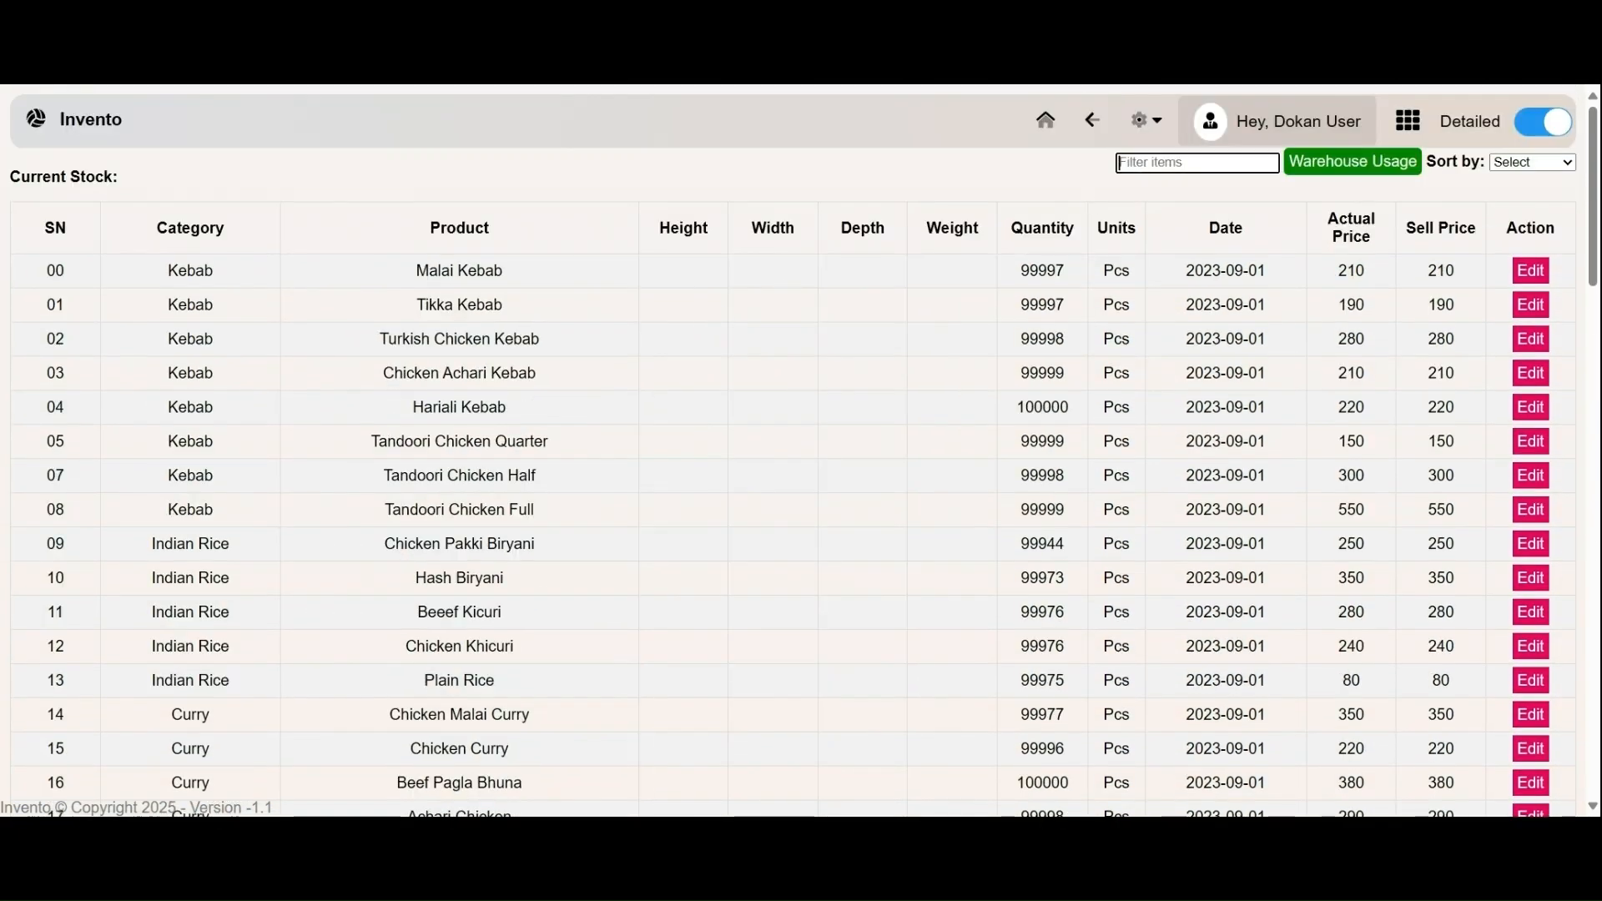
type("15")
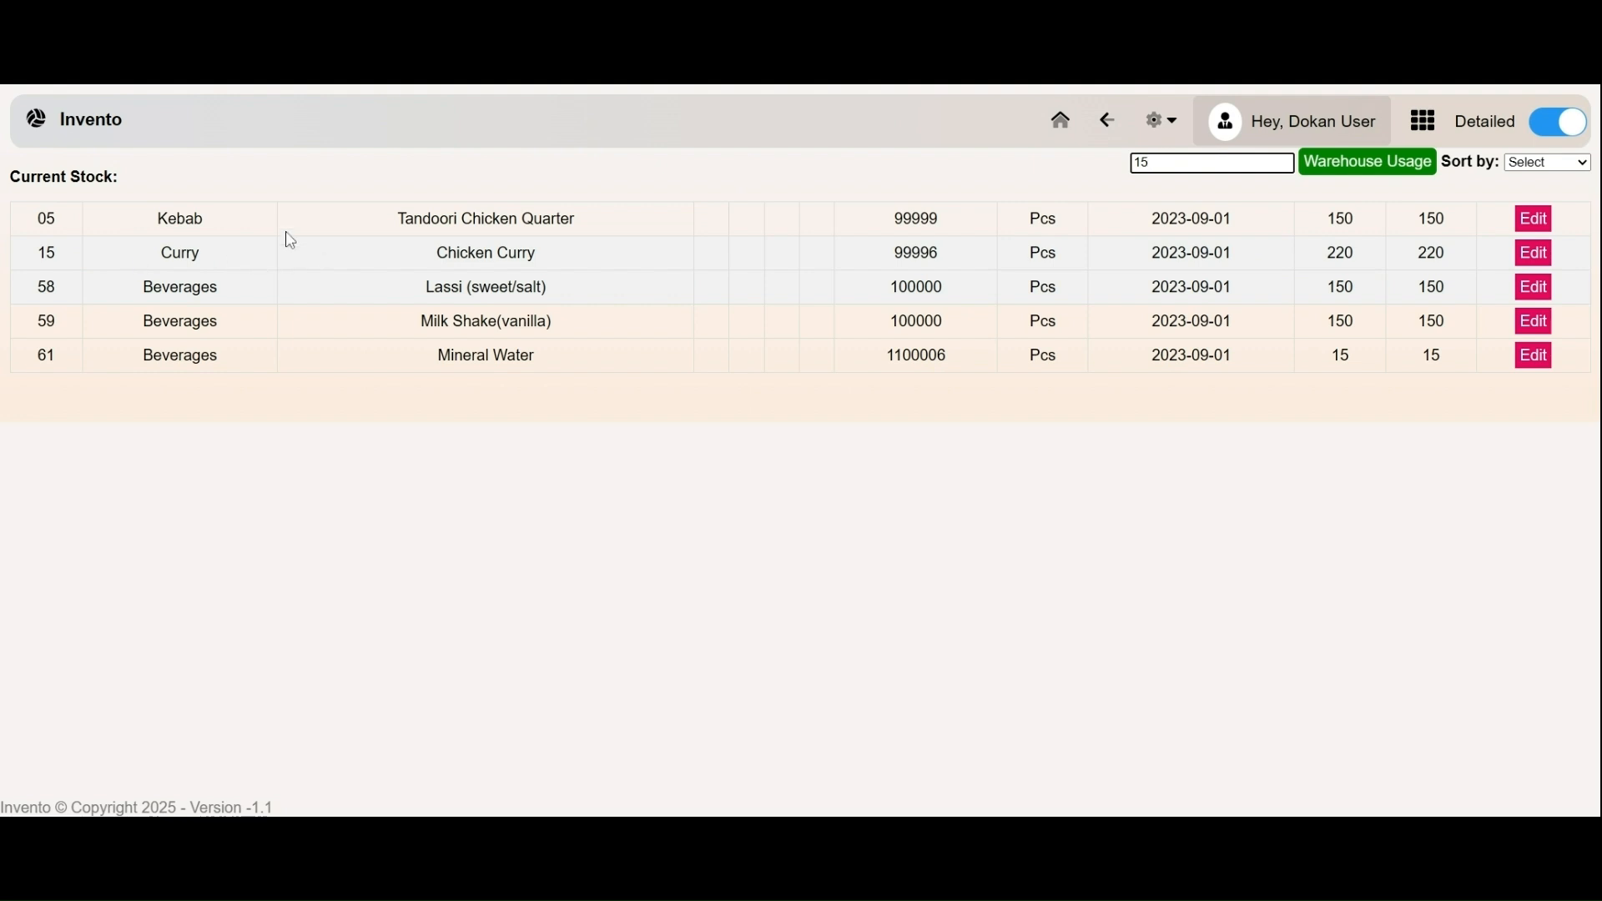
left_click_drag(39, 257, 278, 257)
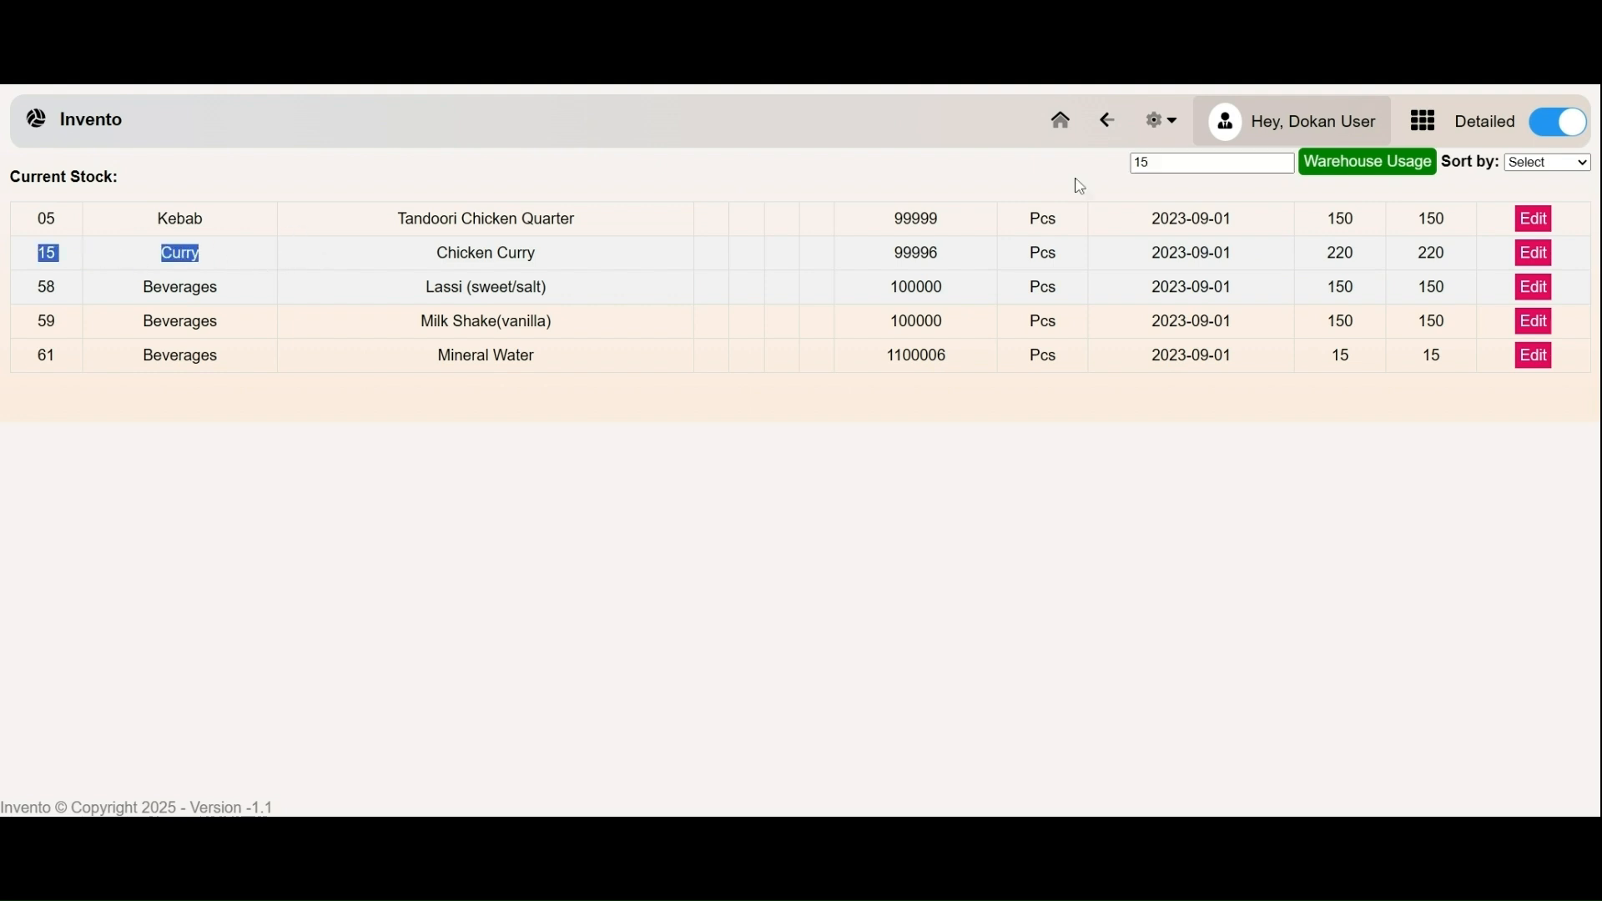
double_click(1141, 163)
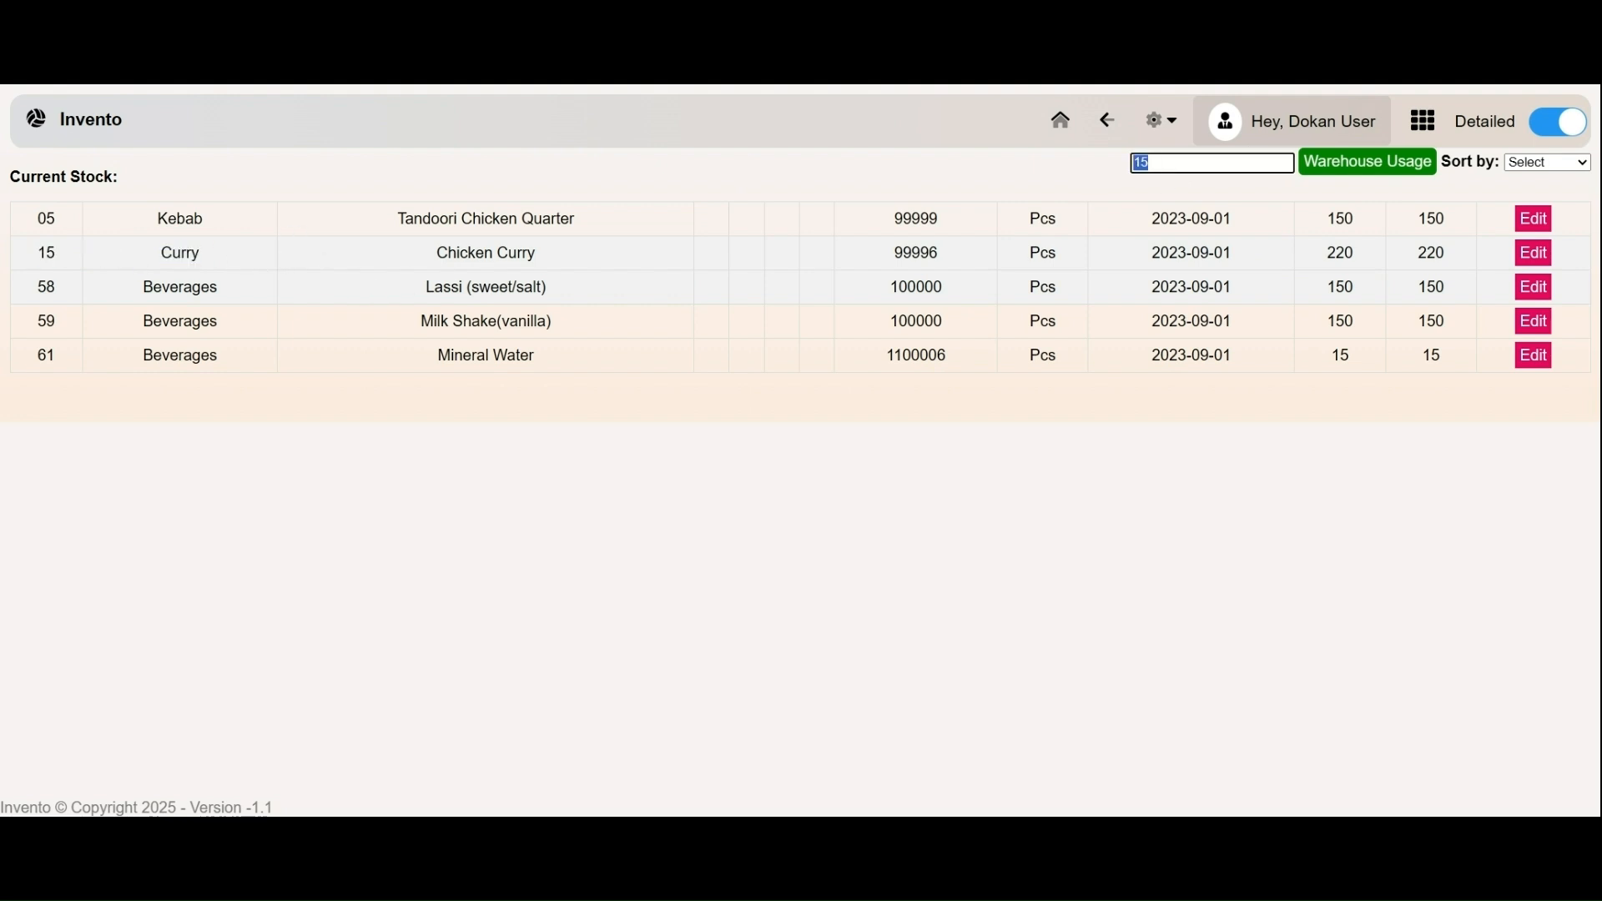
type("curry")
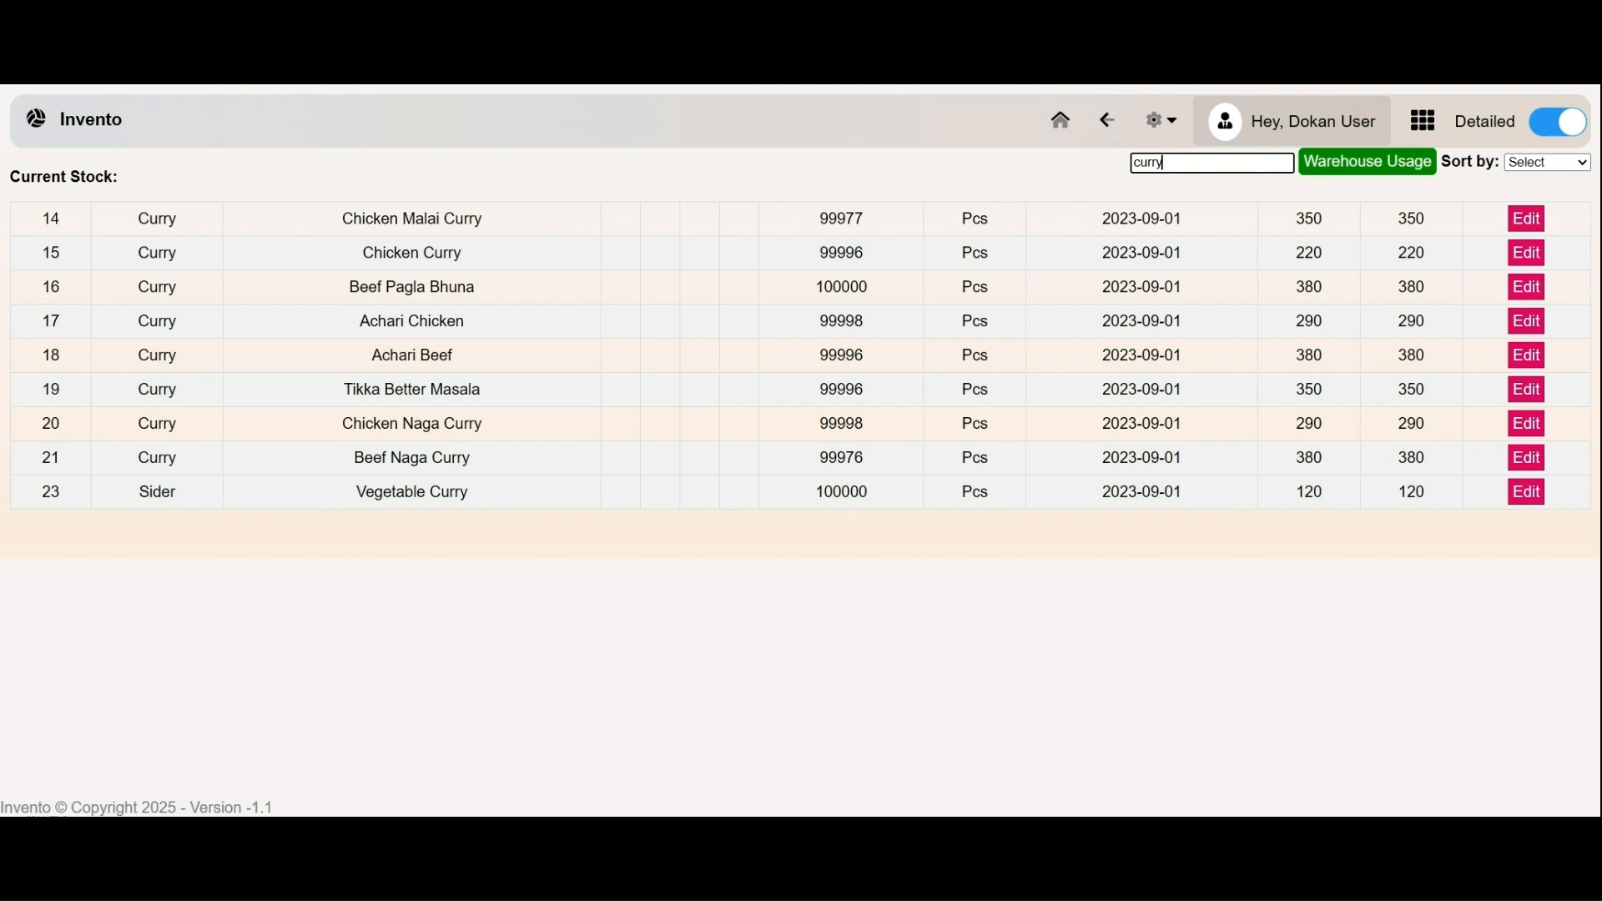
- Filter the stock list by Vegetable curry, view that product's edit form, and return without changing it
left_click_drag(1170, 164, 1124, 166)
type("V")
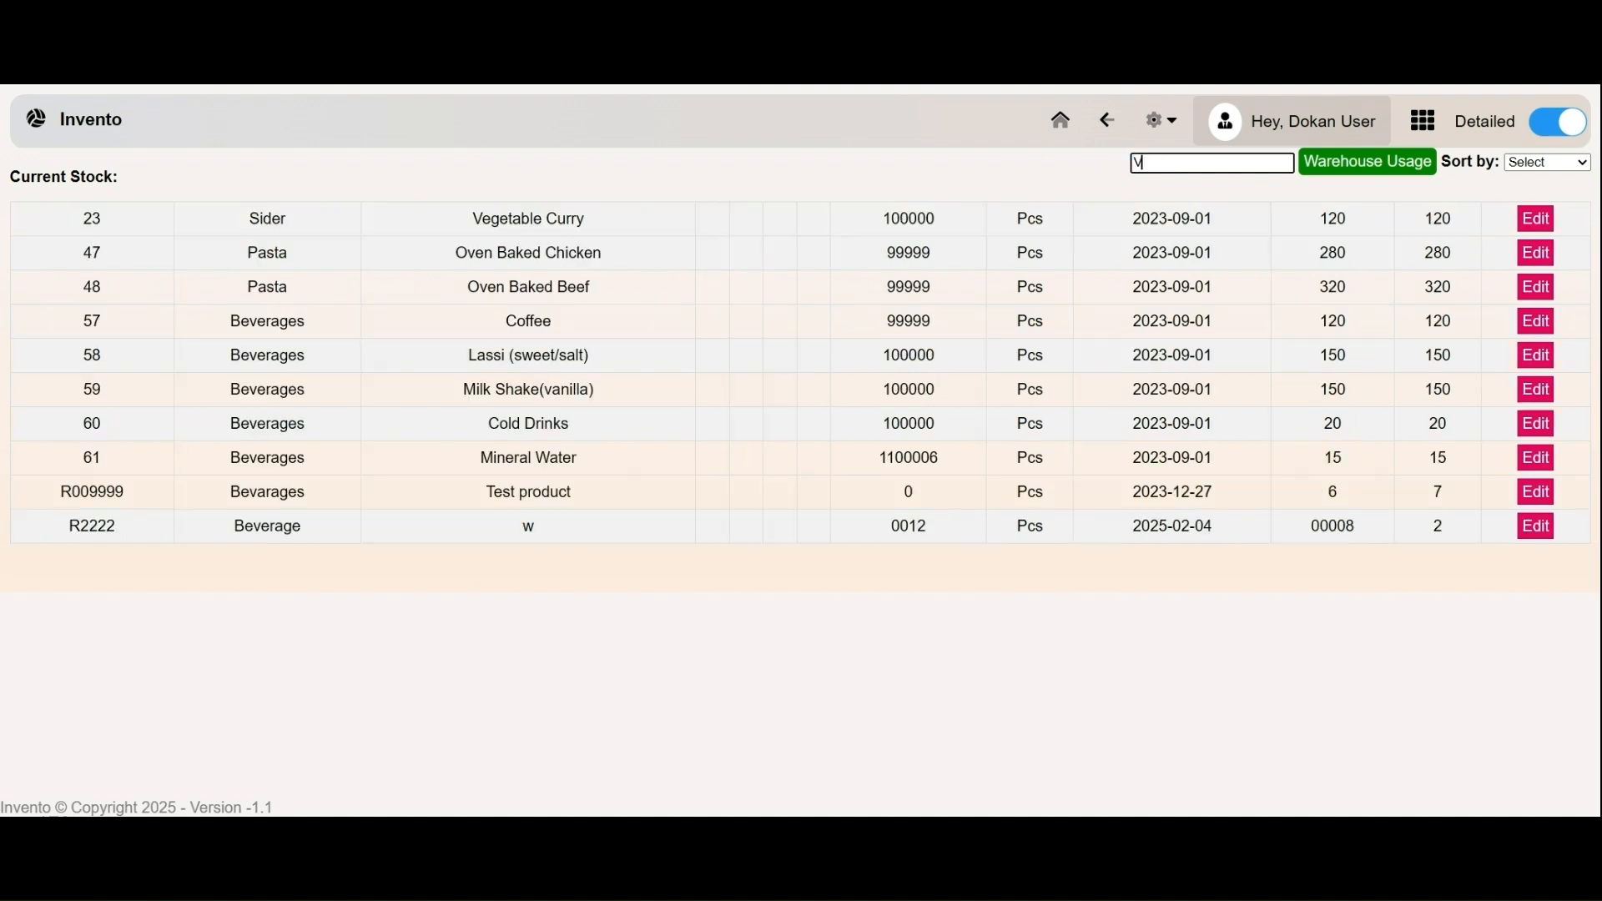
type("egetab")
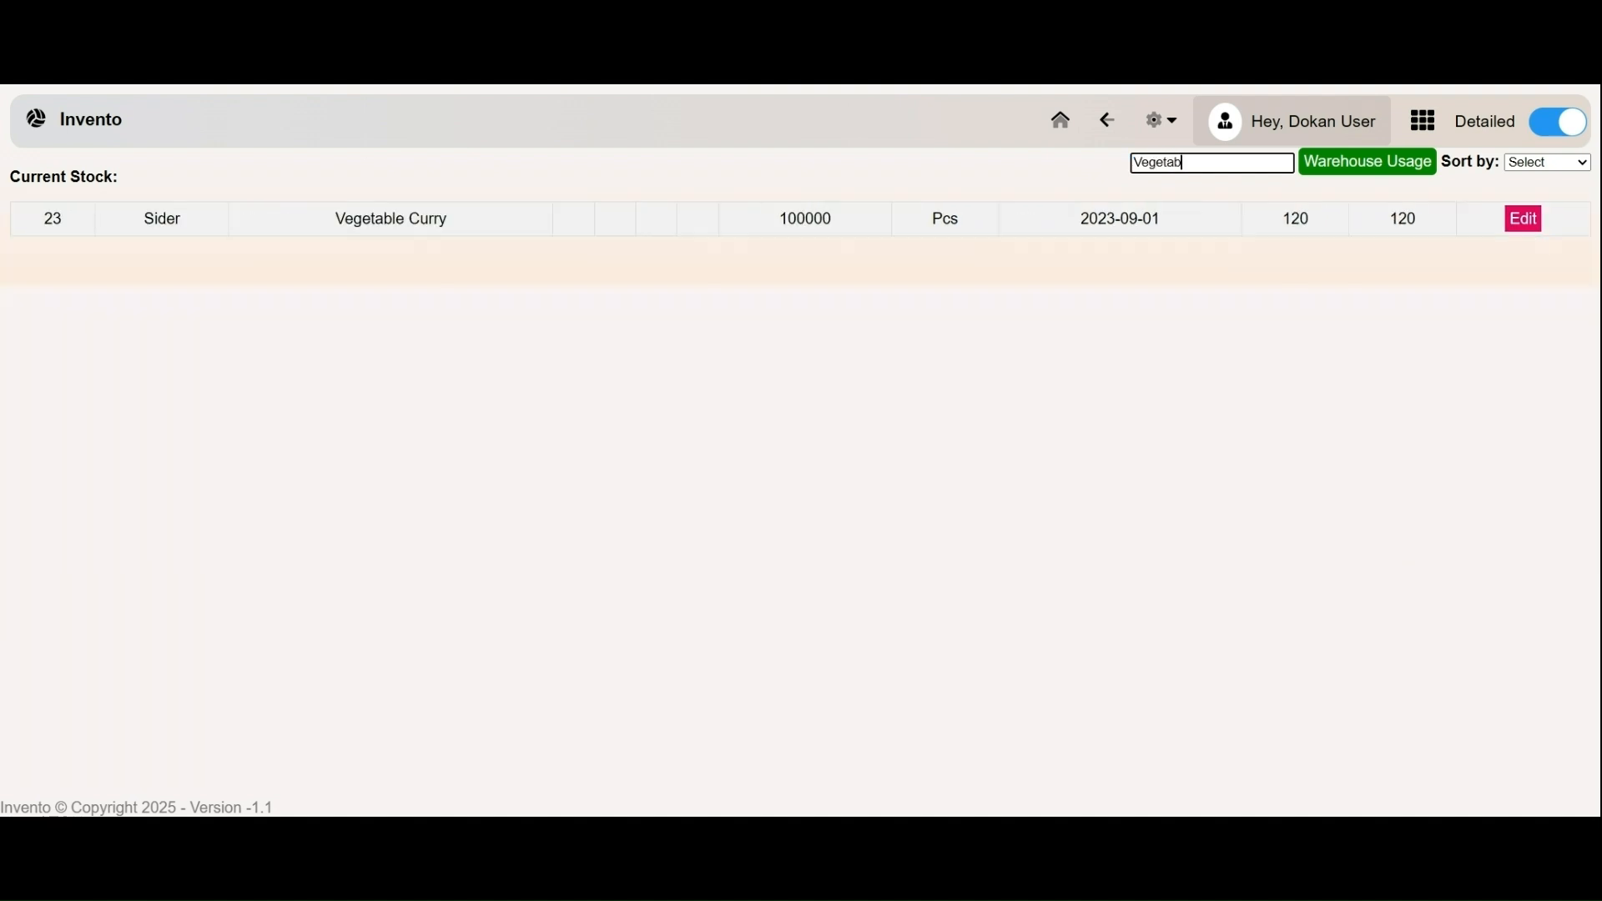
type("le curry")
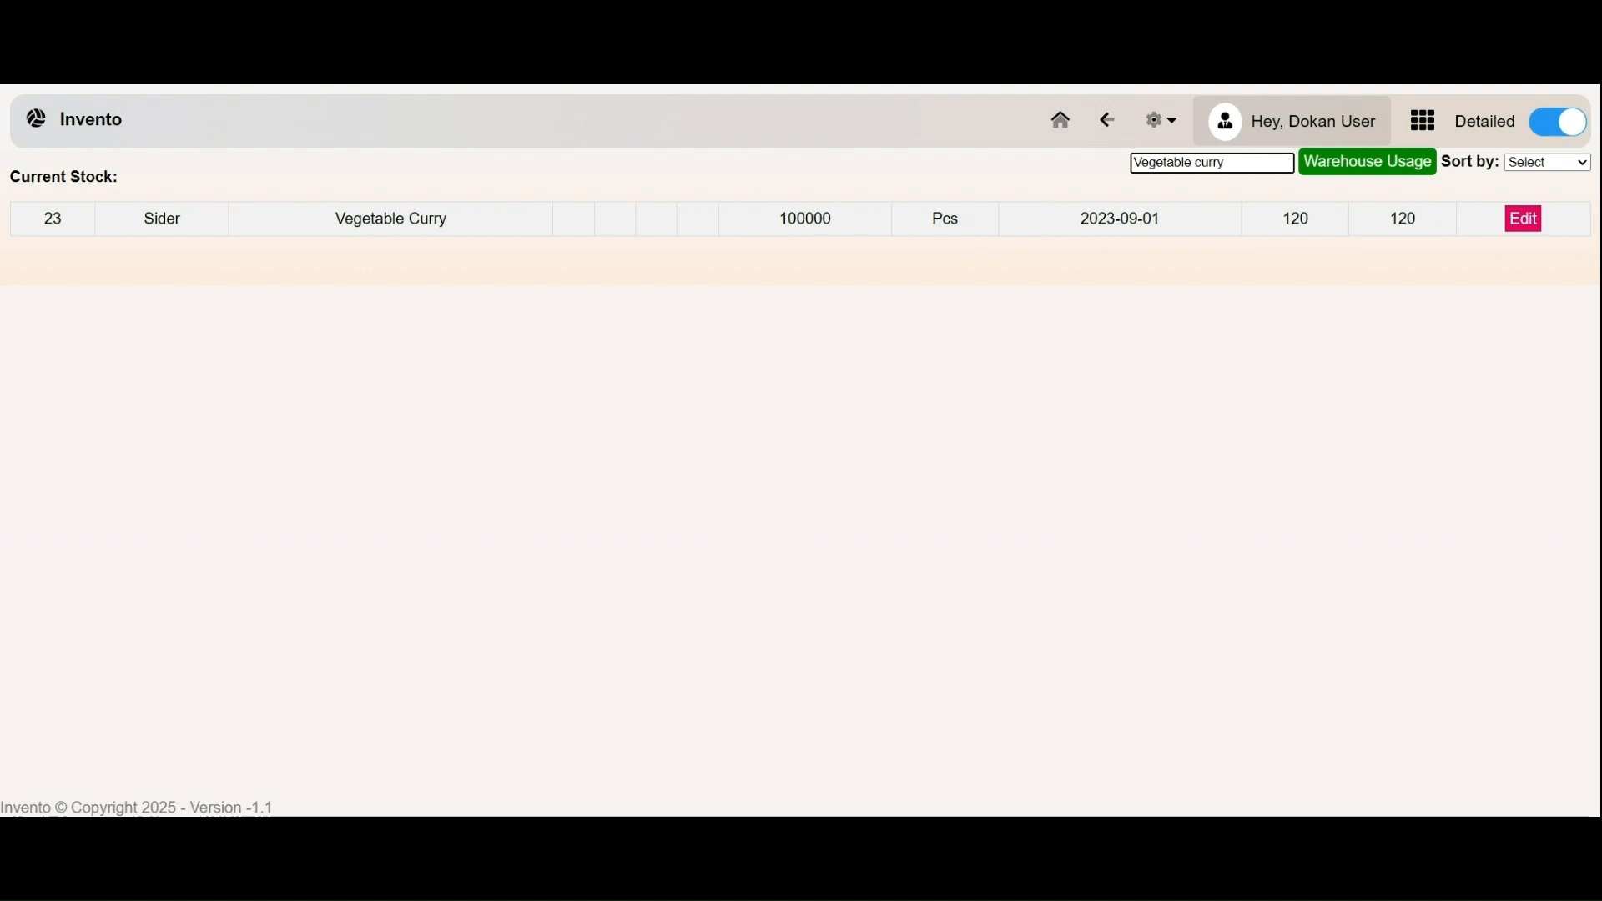
left_click(1523, 218)
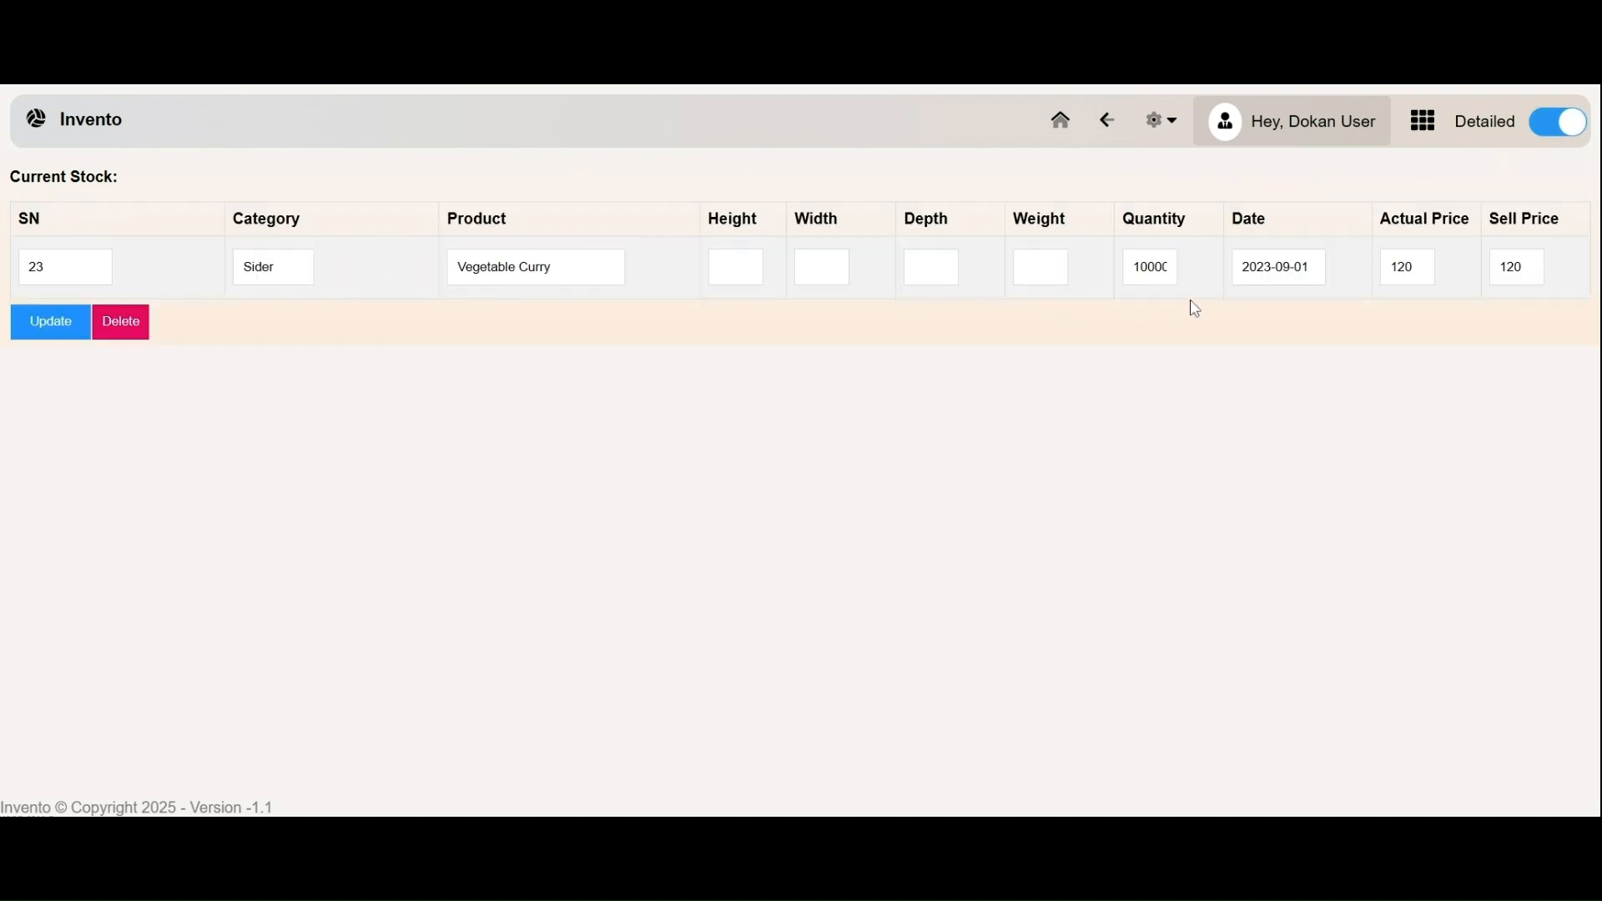
left_click(1115, 136)
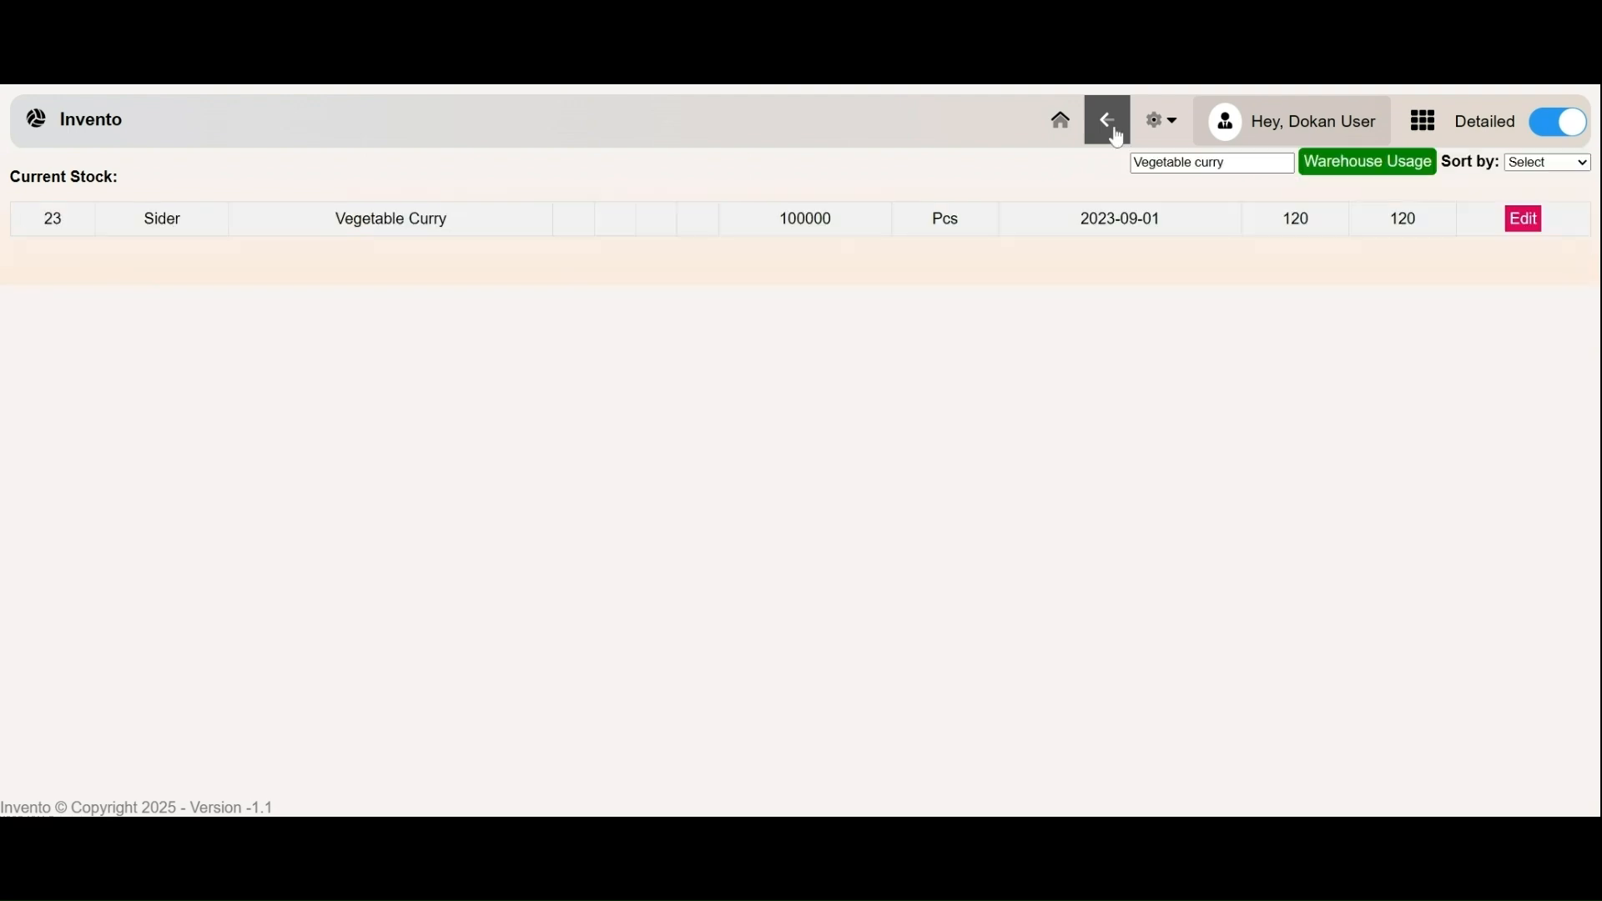
- View the Warehouse Usage page reached from the stock list, and return to the dashboard
left_click(1118, 136)
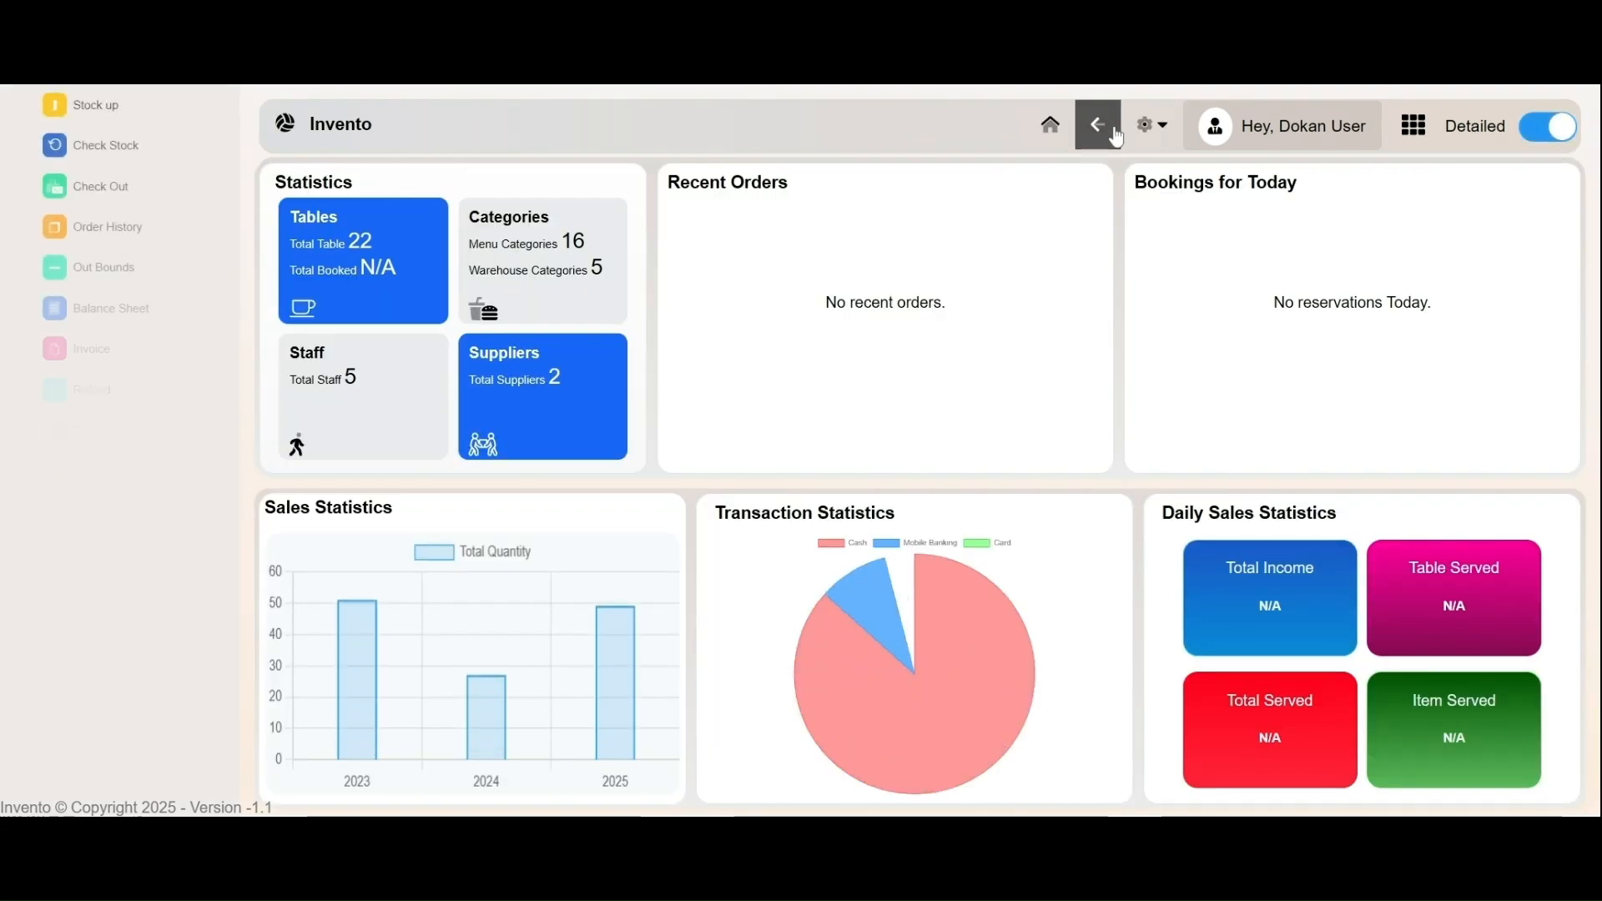
left_click(144, 146)
left_click(1334, 163)
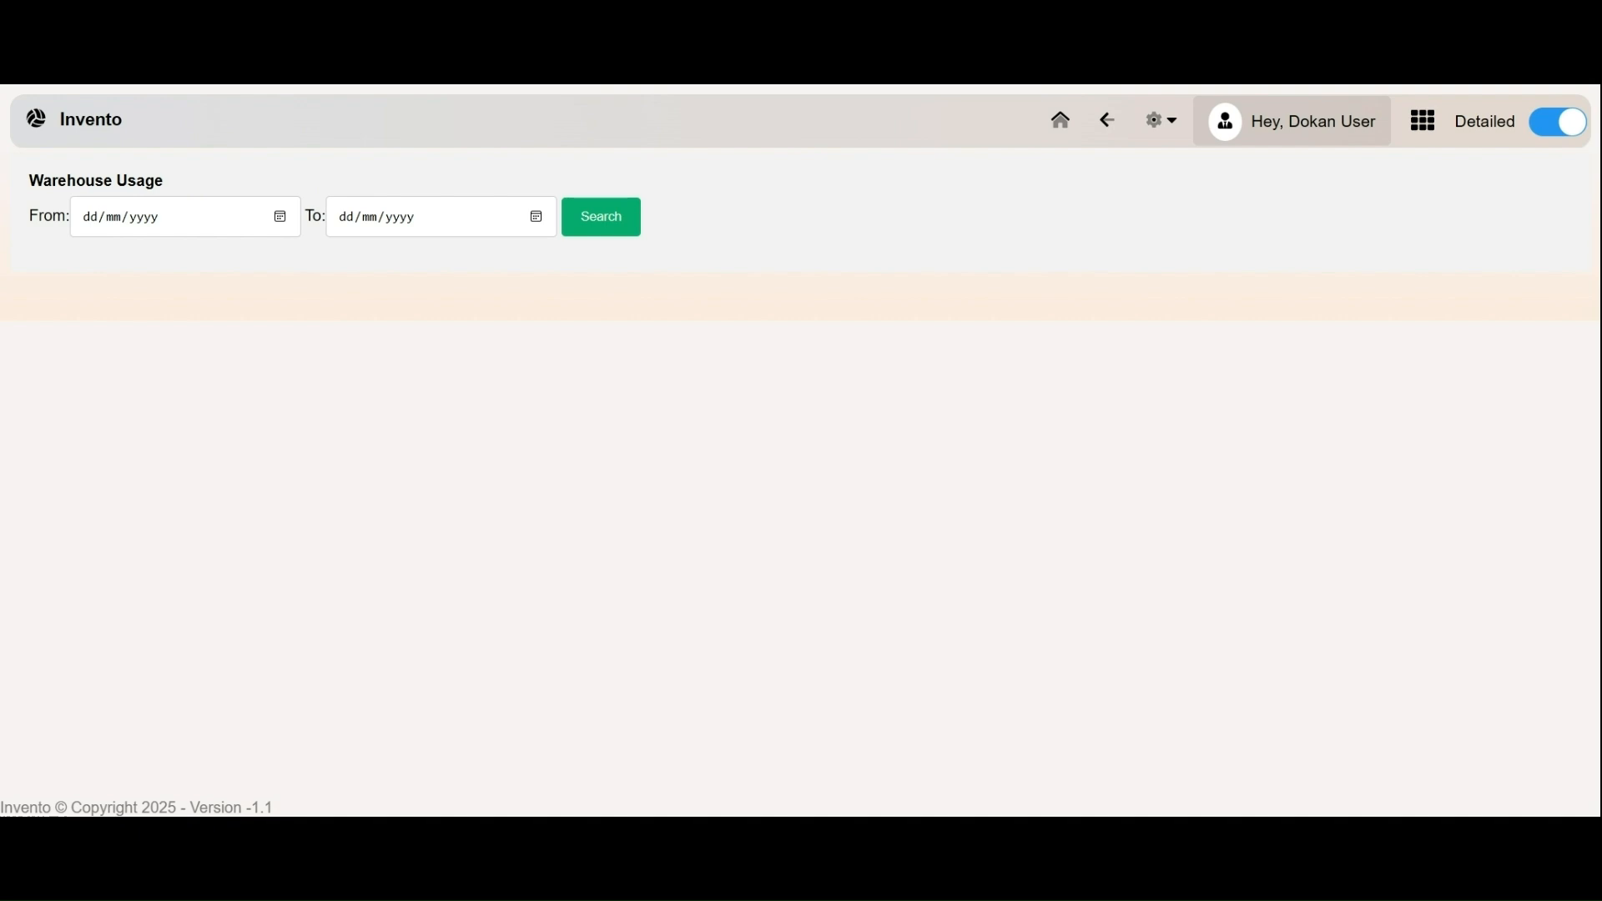
left_click(1107, 123)
left_click(1107, 125)
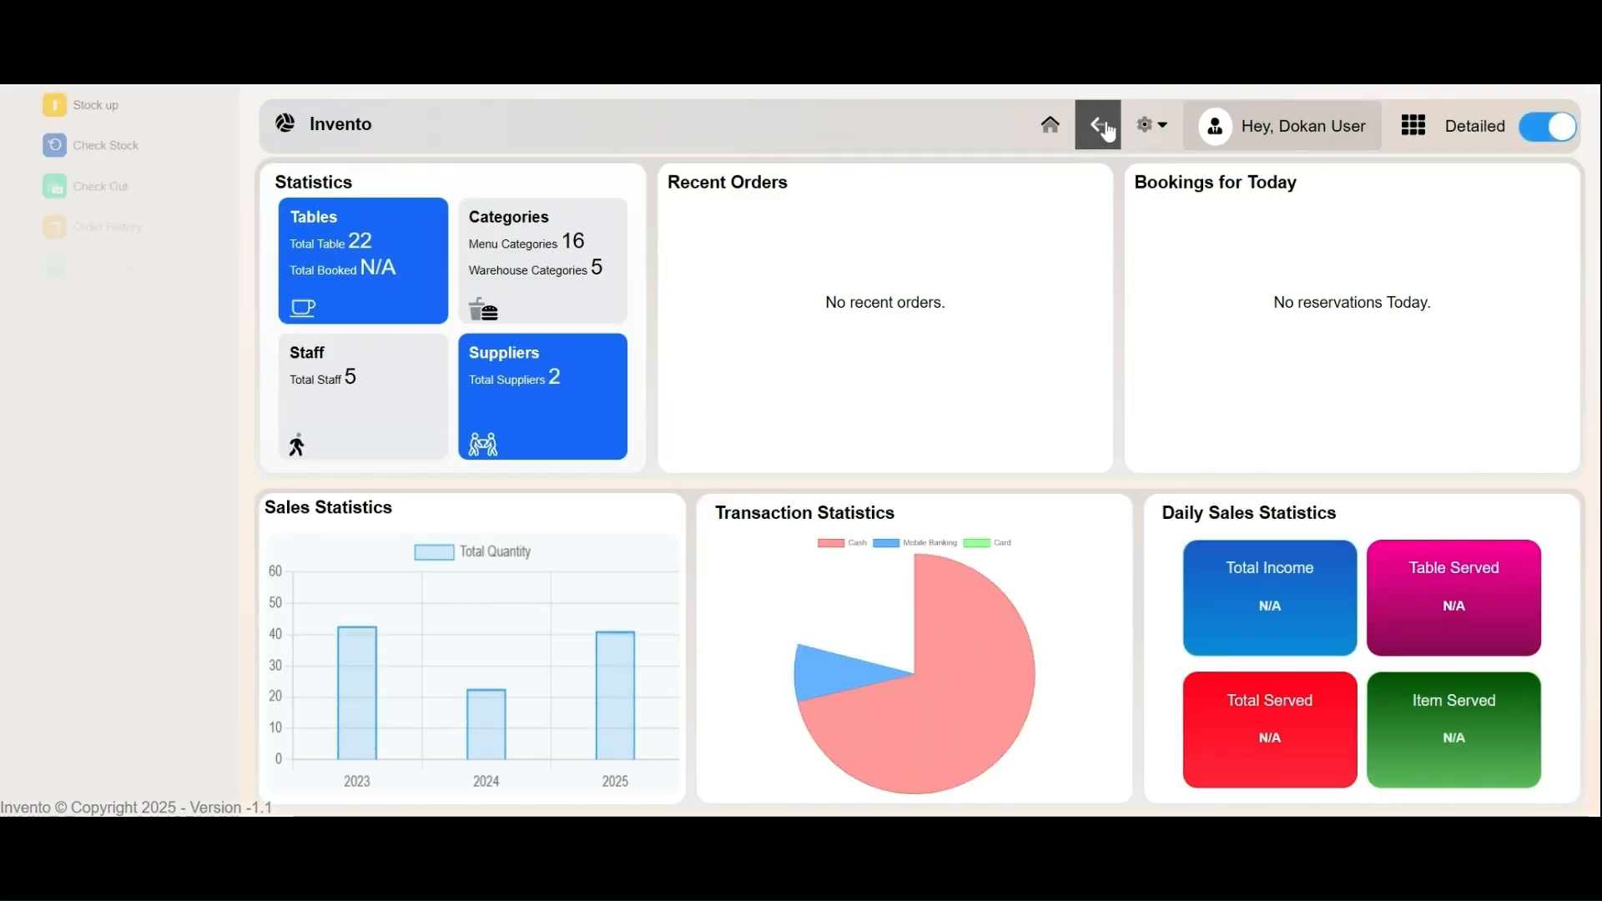
- Reopen the stock list, sort it by Products, and return to the dashboard
left_click(171, 156)
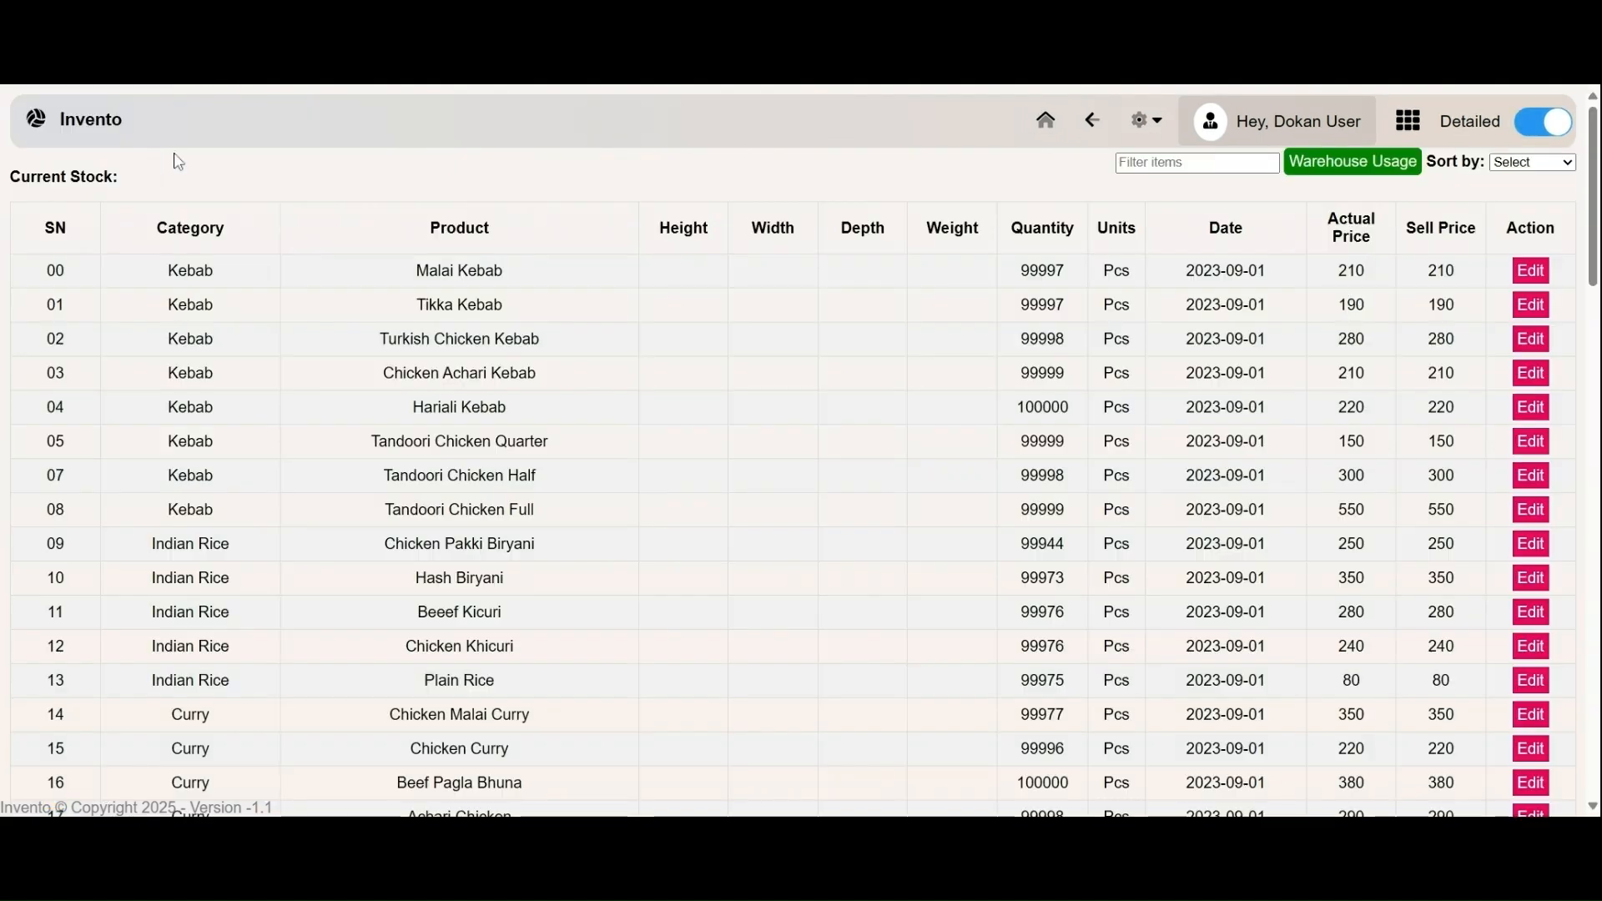
left_click(1533, 177)
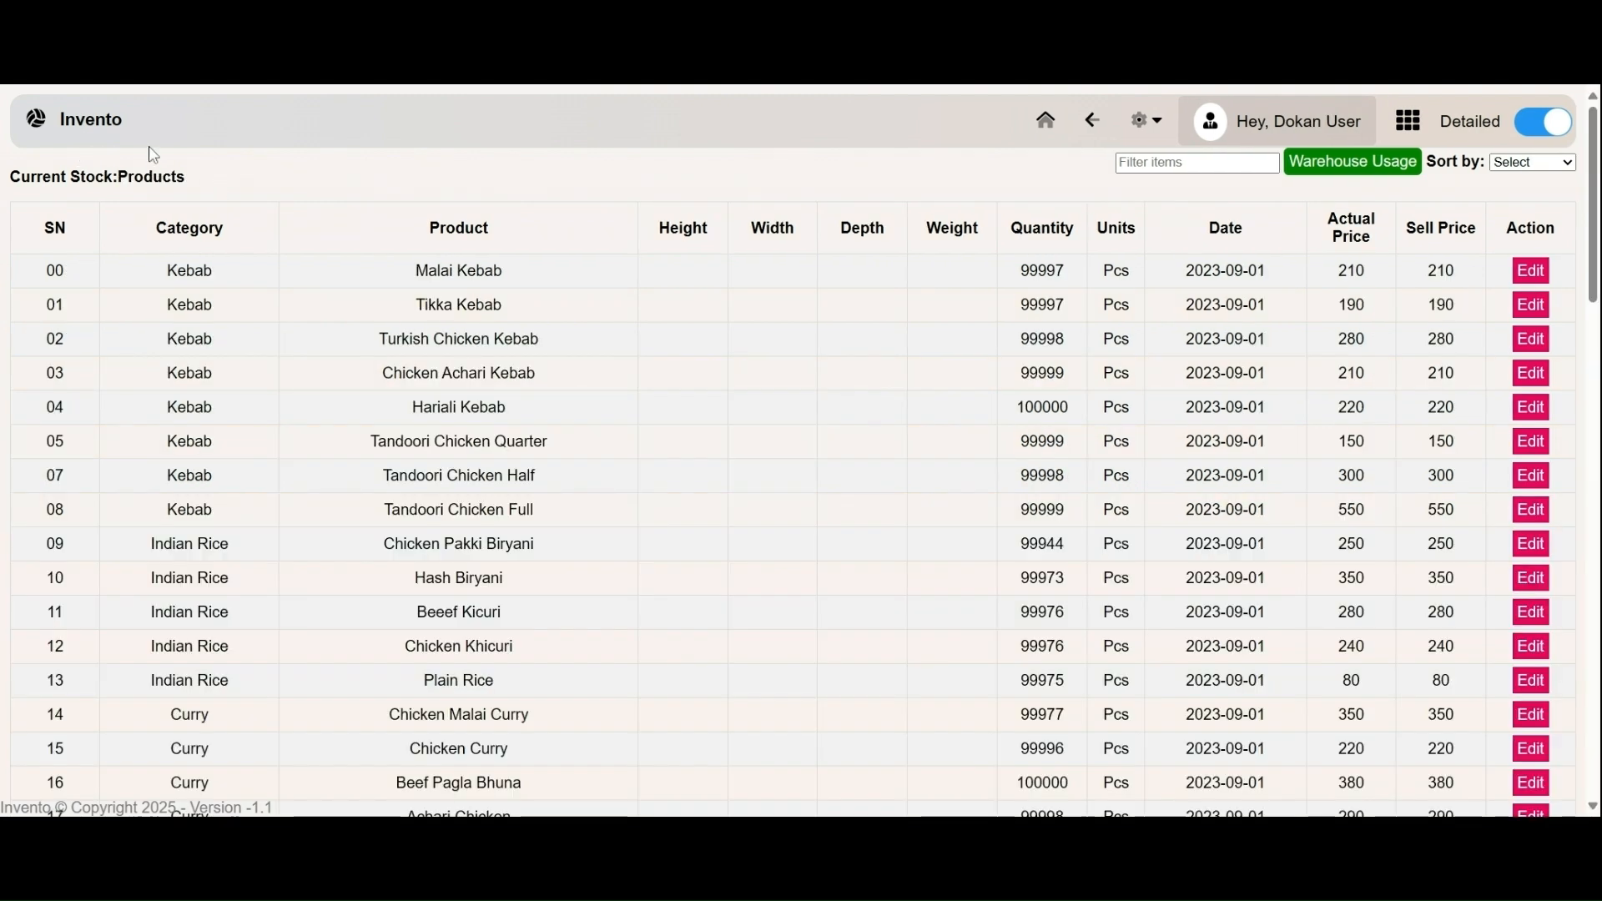
left_click(1109, 128)
left_click(1109, 128)
left_click(1109, 128)
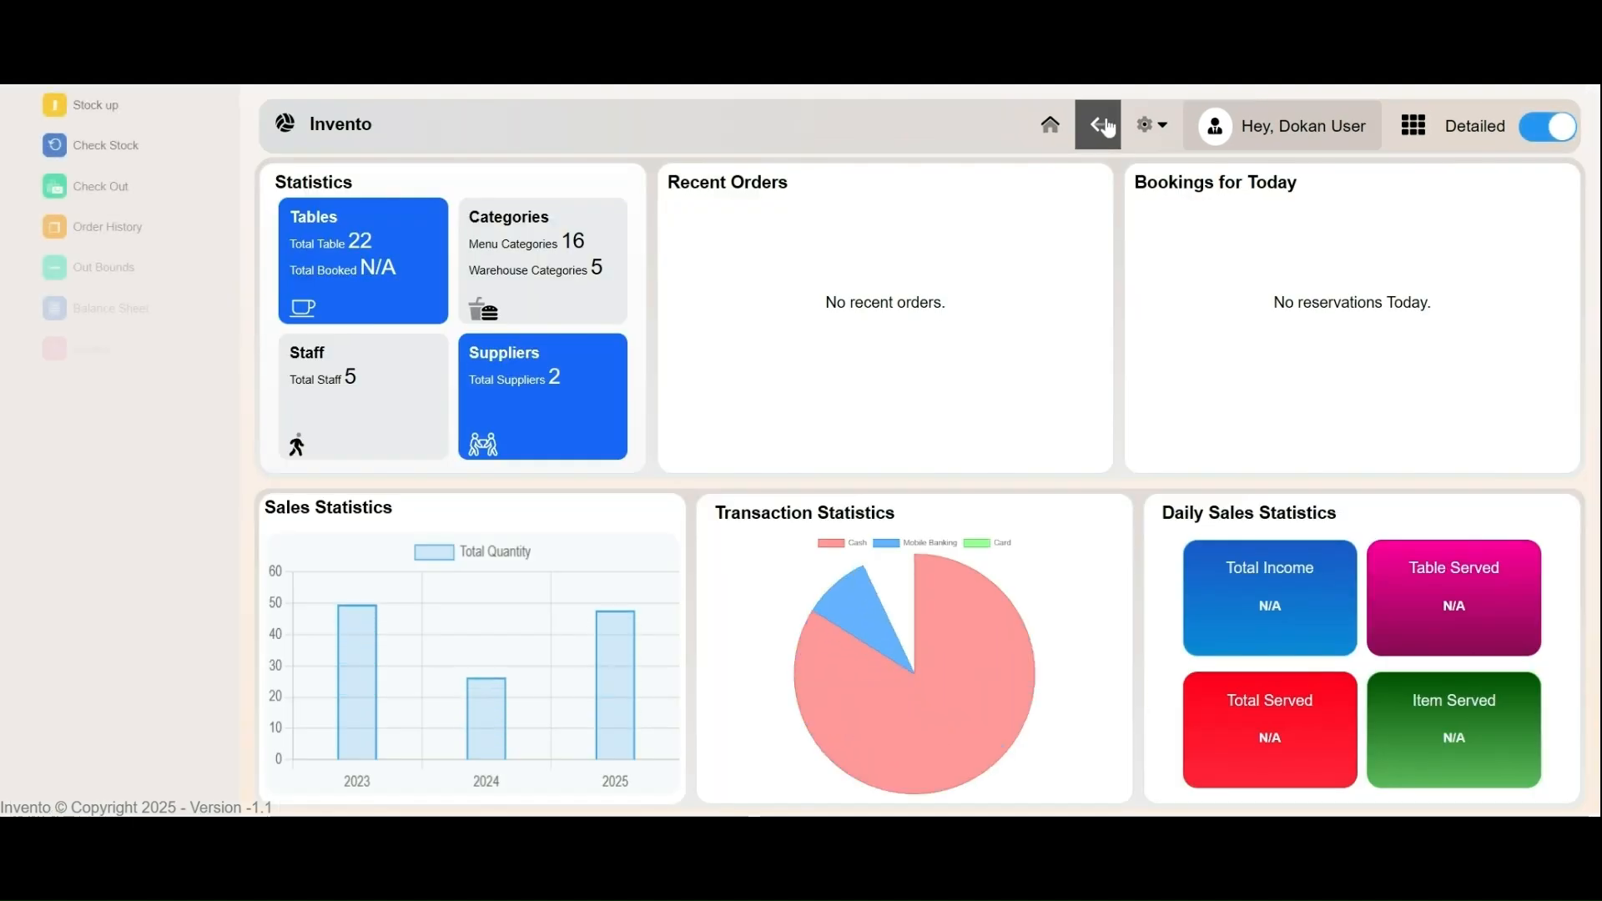
- Start a checkout order for Table 01 with Burritos, Mexican Hot Toasted Panini, Mexican Hot Chicken Wings and French Fries
left_click(97, 187)
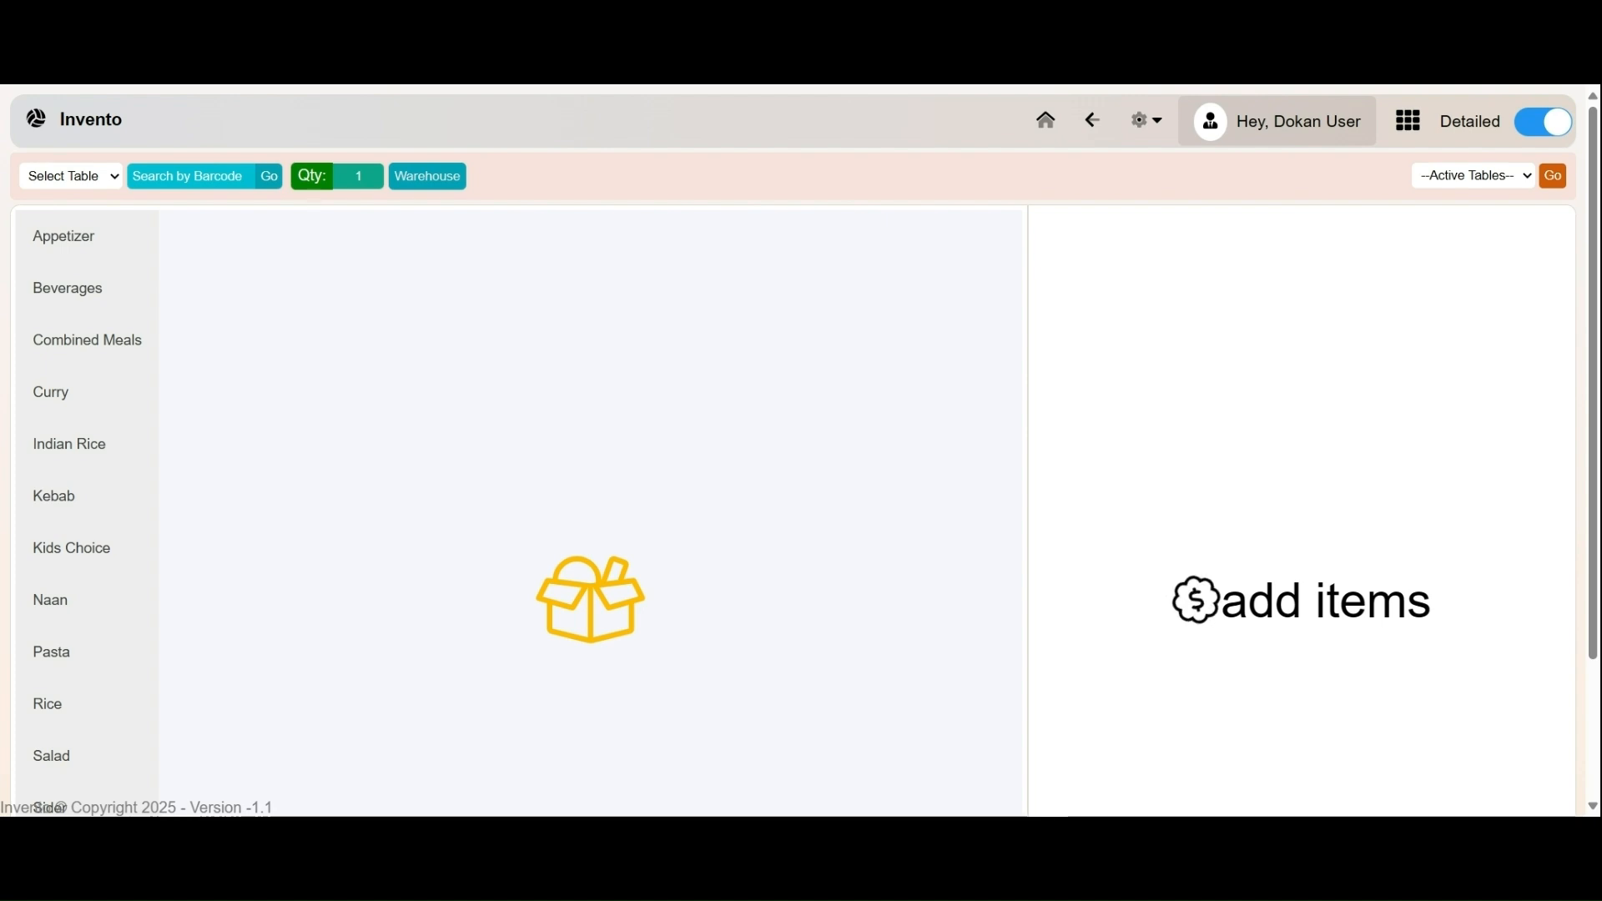
left_click(78, 179)
left_click(80, 228)
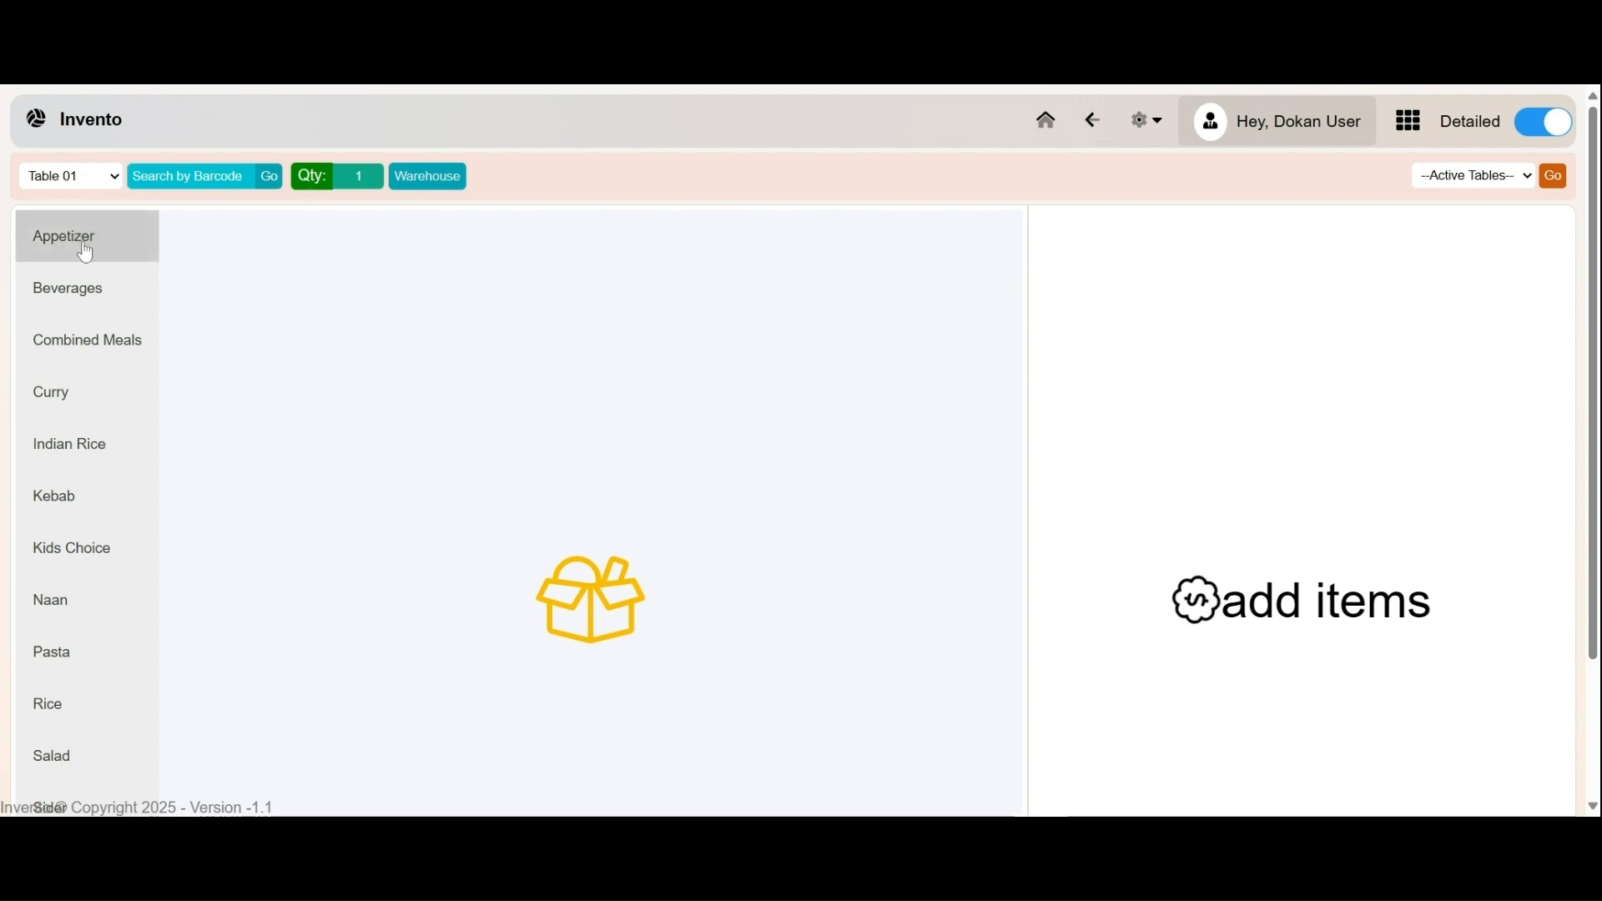
left_click(302, 272)
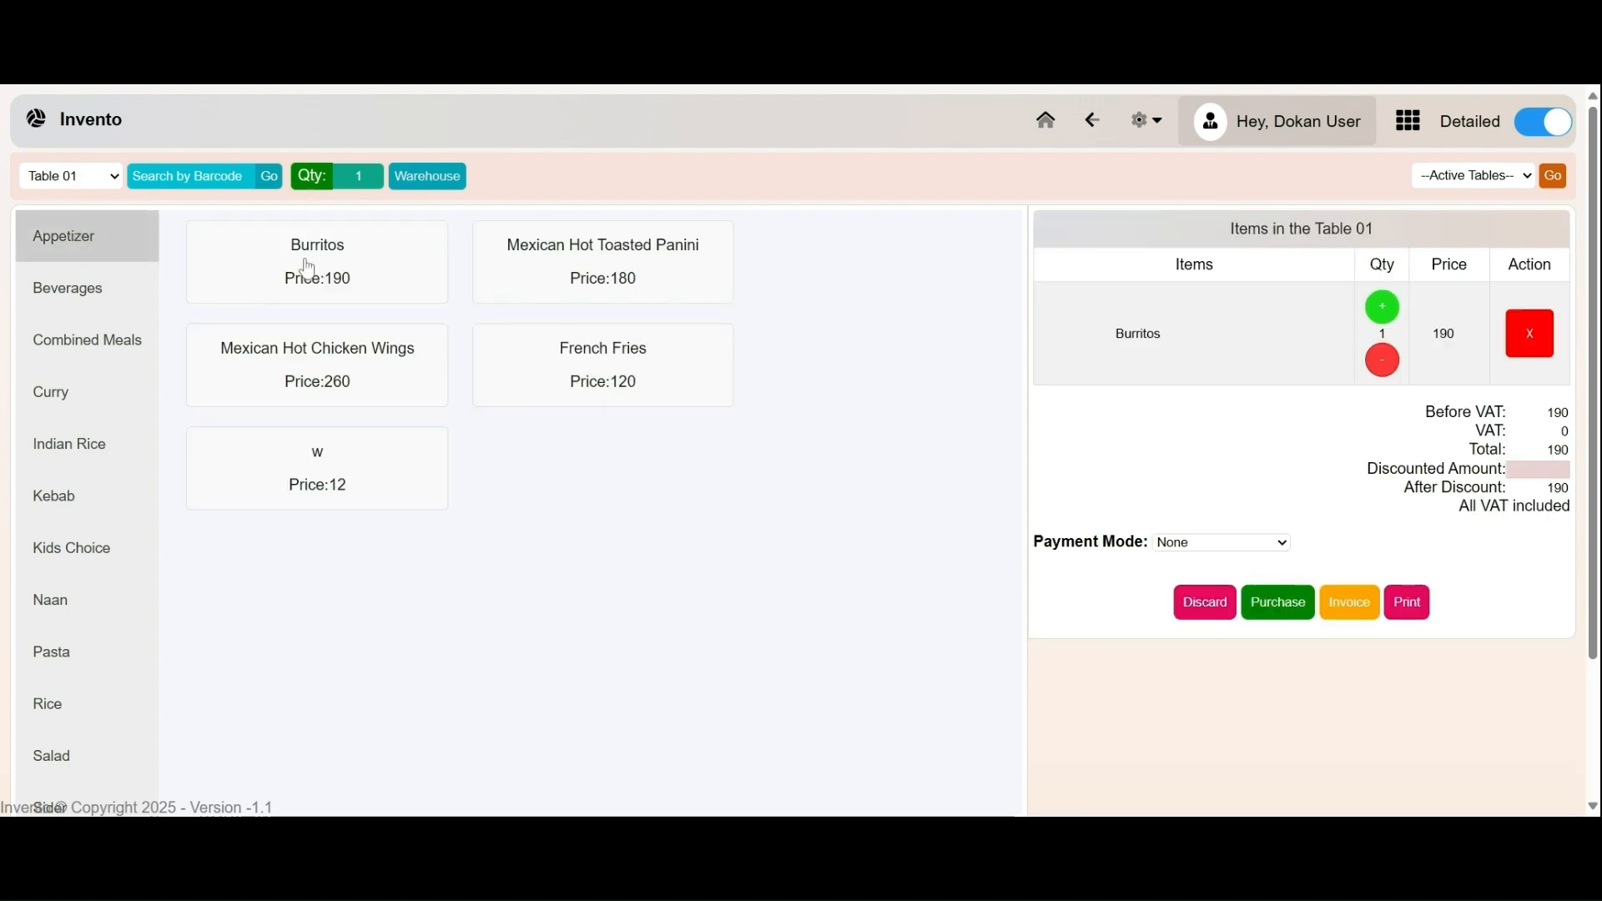
left_click(553, 283)
left_click(322, 363)
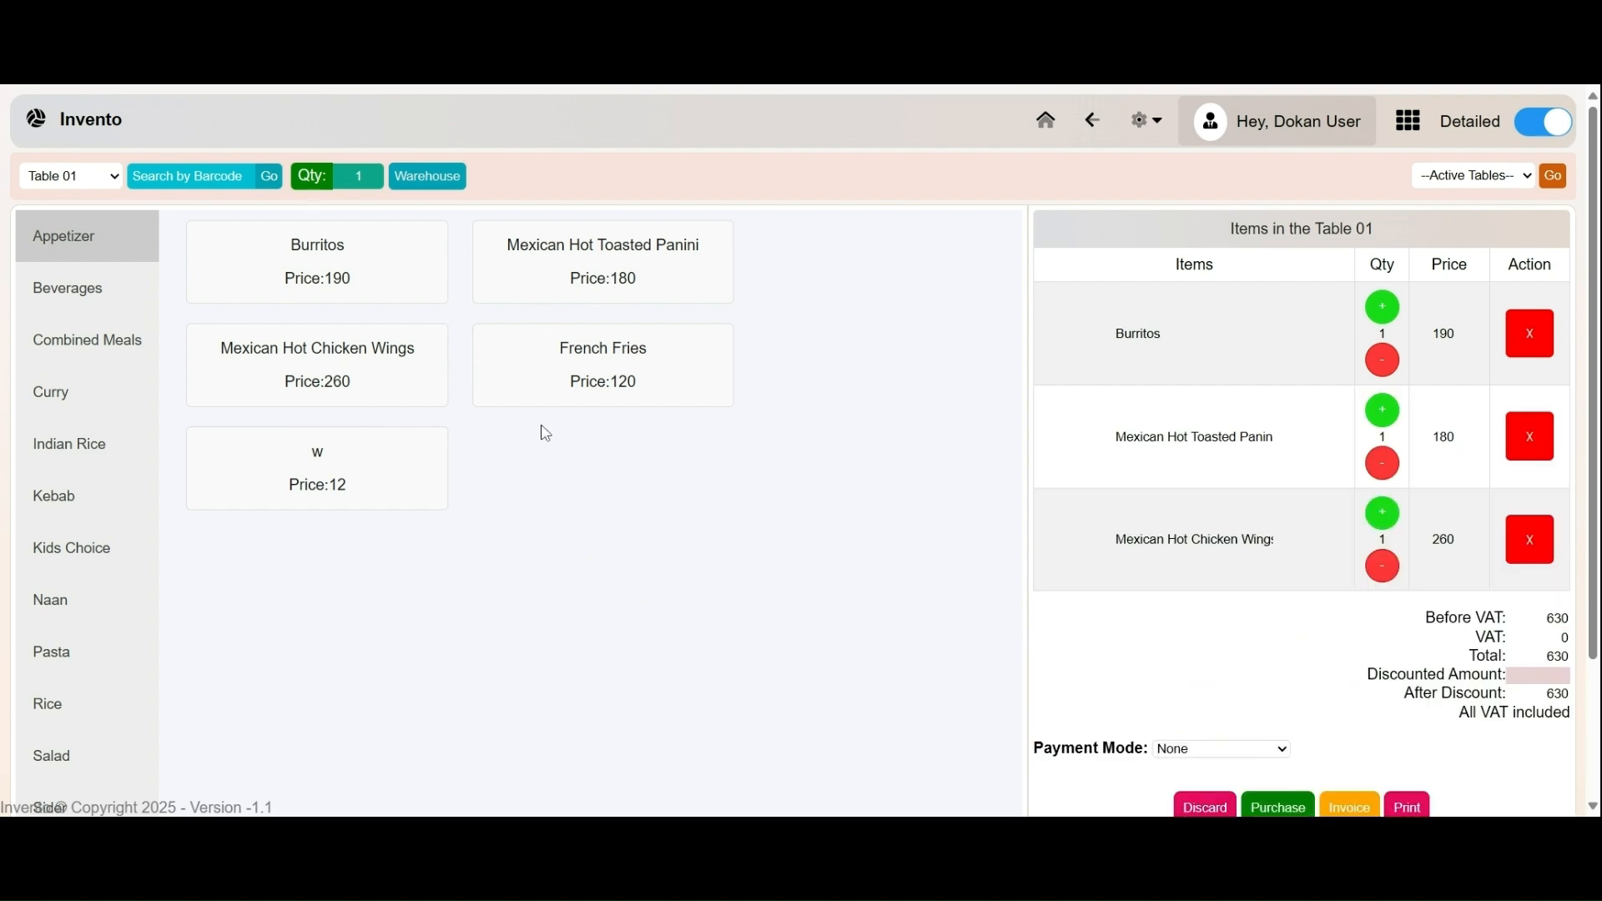
left_click(626, 377)
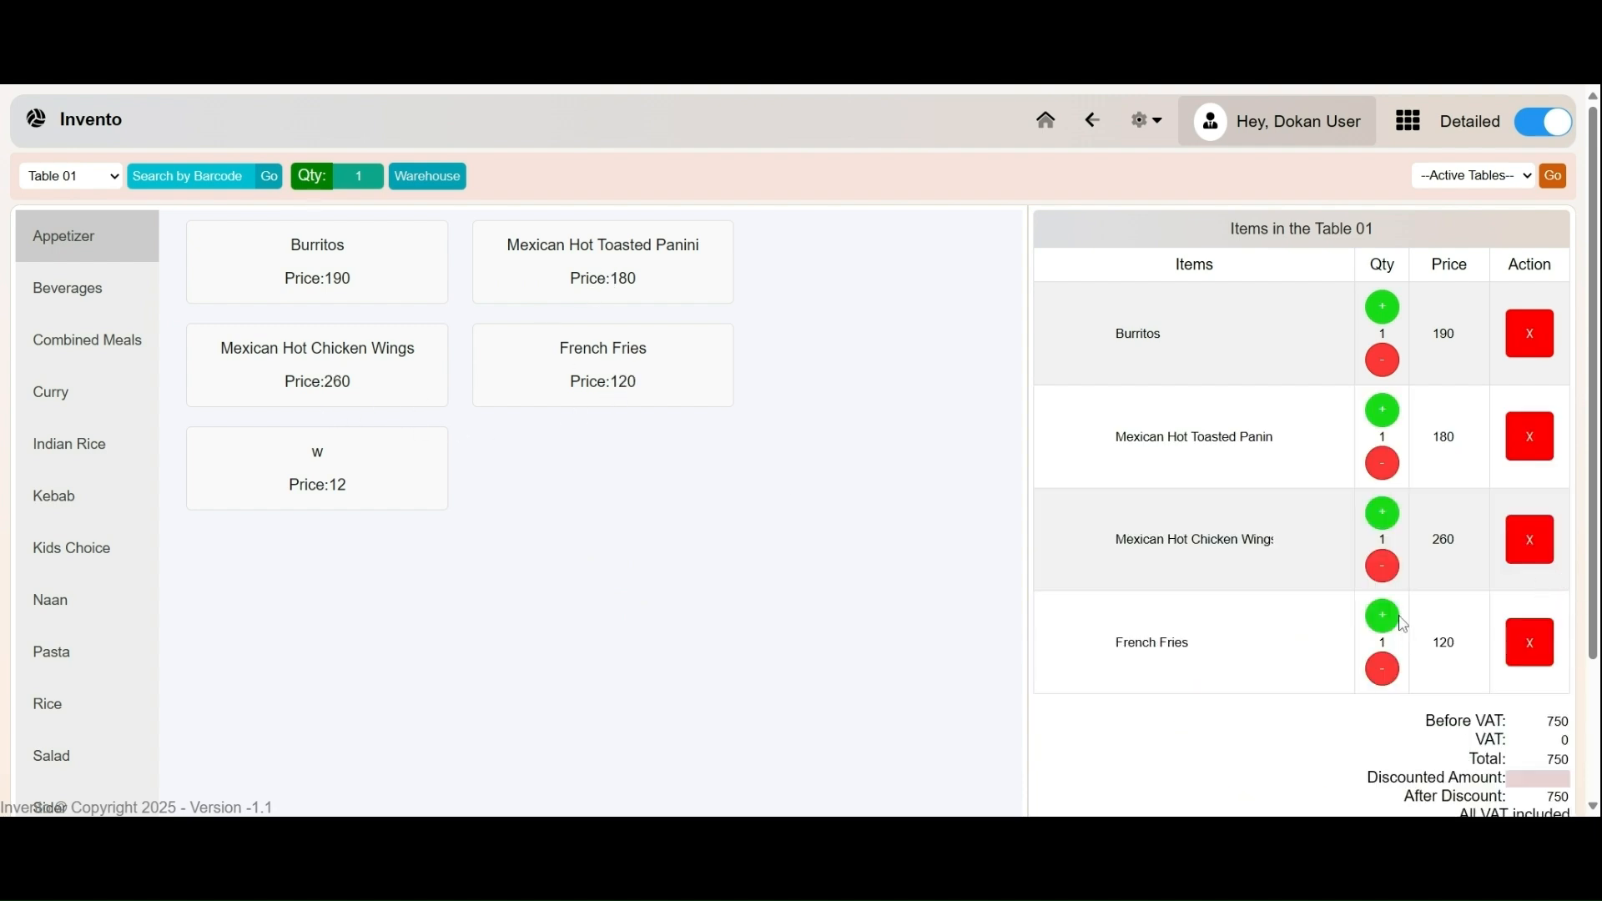
- Try increasing the French Fries quantity in Table 01's order, and reduce it back to 1
scroll(1404, 625, "down", 2)
left_click(1383, 441)
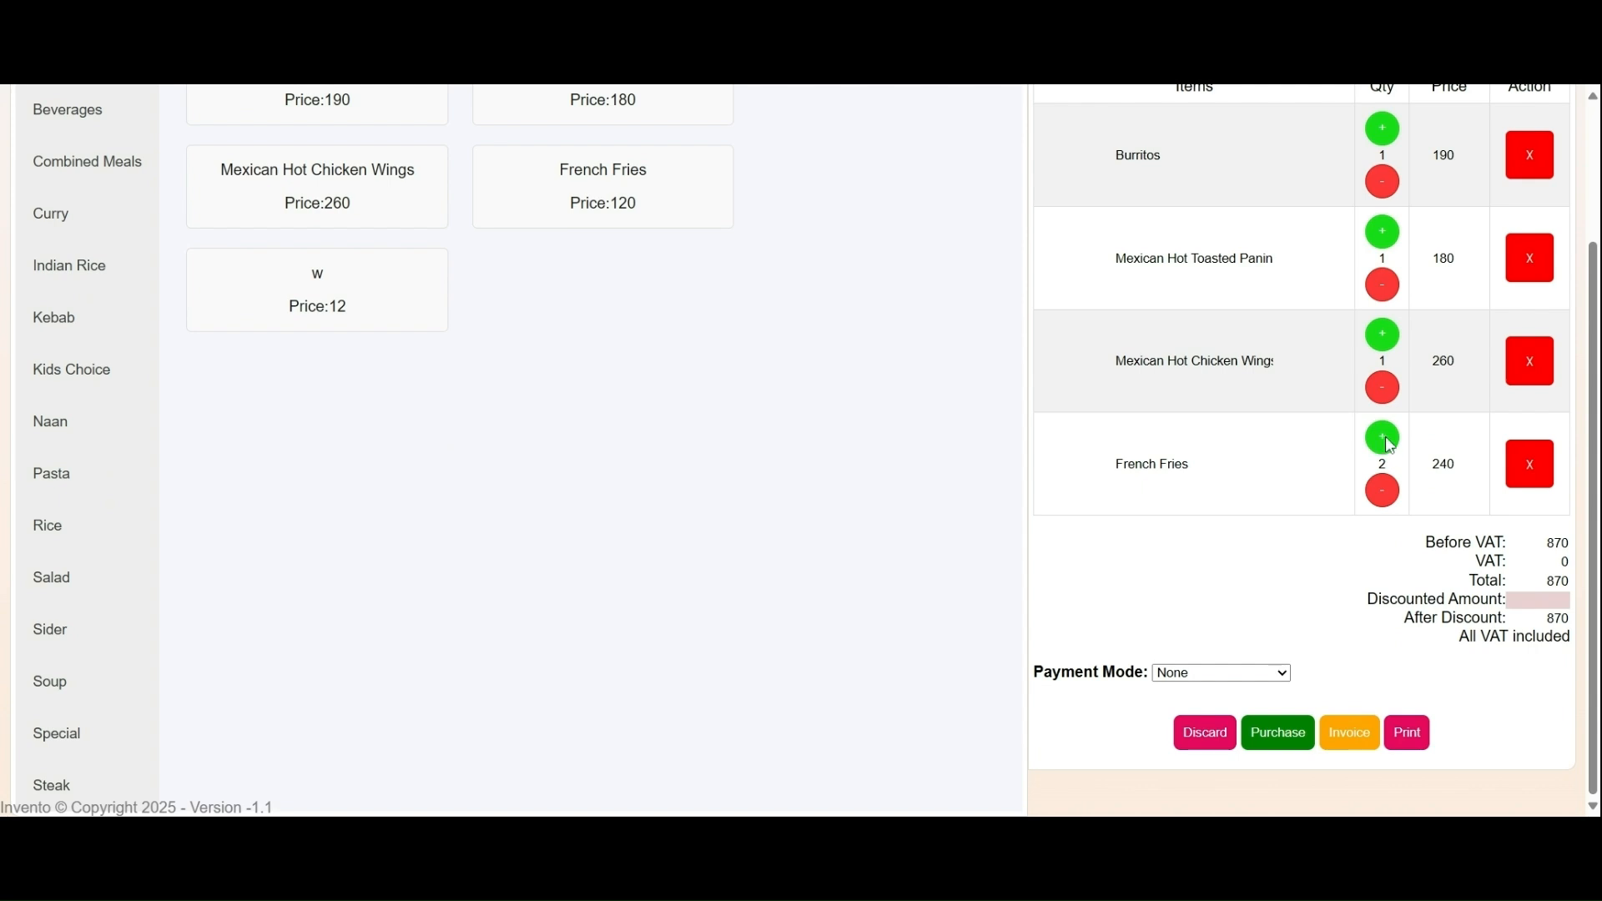
left_click(1386, 442)
left_click(1384, 440)
left_click(1383, 492)
left_click(1387, 496)
left_click(1387, 495)
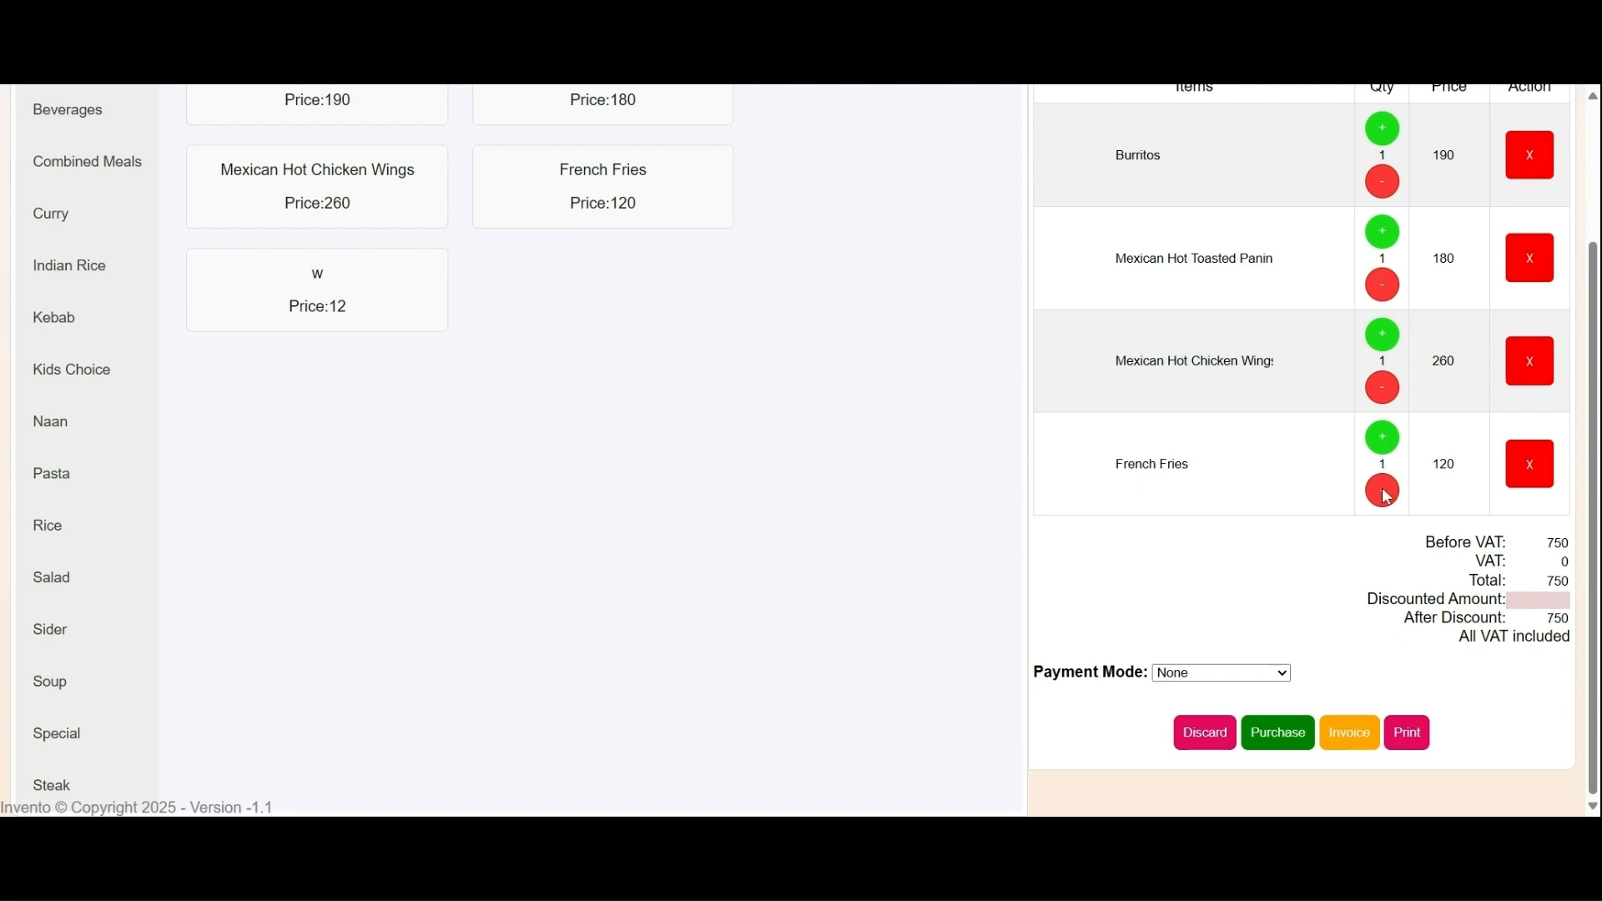
- Check the payment mode and print options of Table 01's order
left_click(1244, 679)
left_click(1418, 740)
scroll(1096, 470, "up", 3)
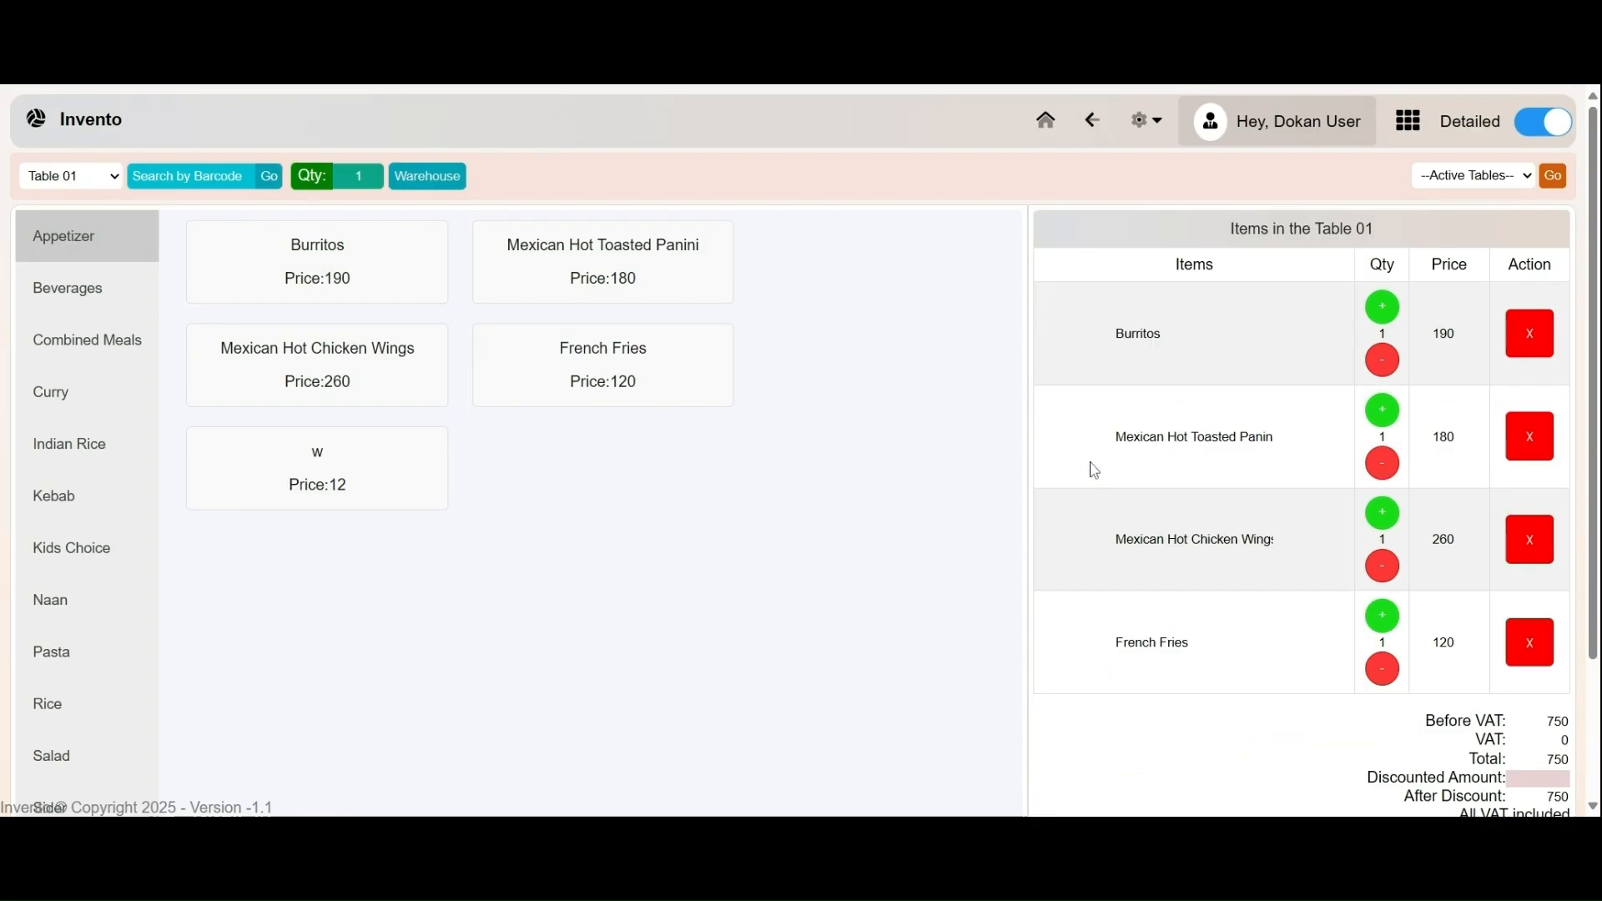
- Start an order for Table 02 with one each of Milk Shake(vanilla), Mineral Water and Cold Drinks
left_click(73, 185)
left_click(69, 200)
left_click(75, 288)
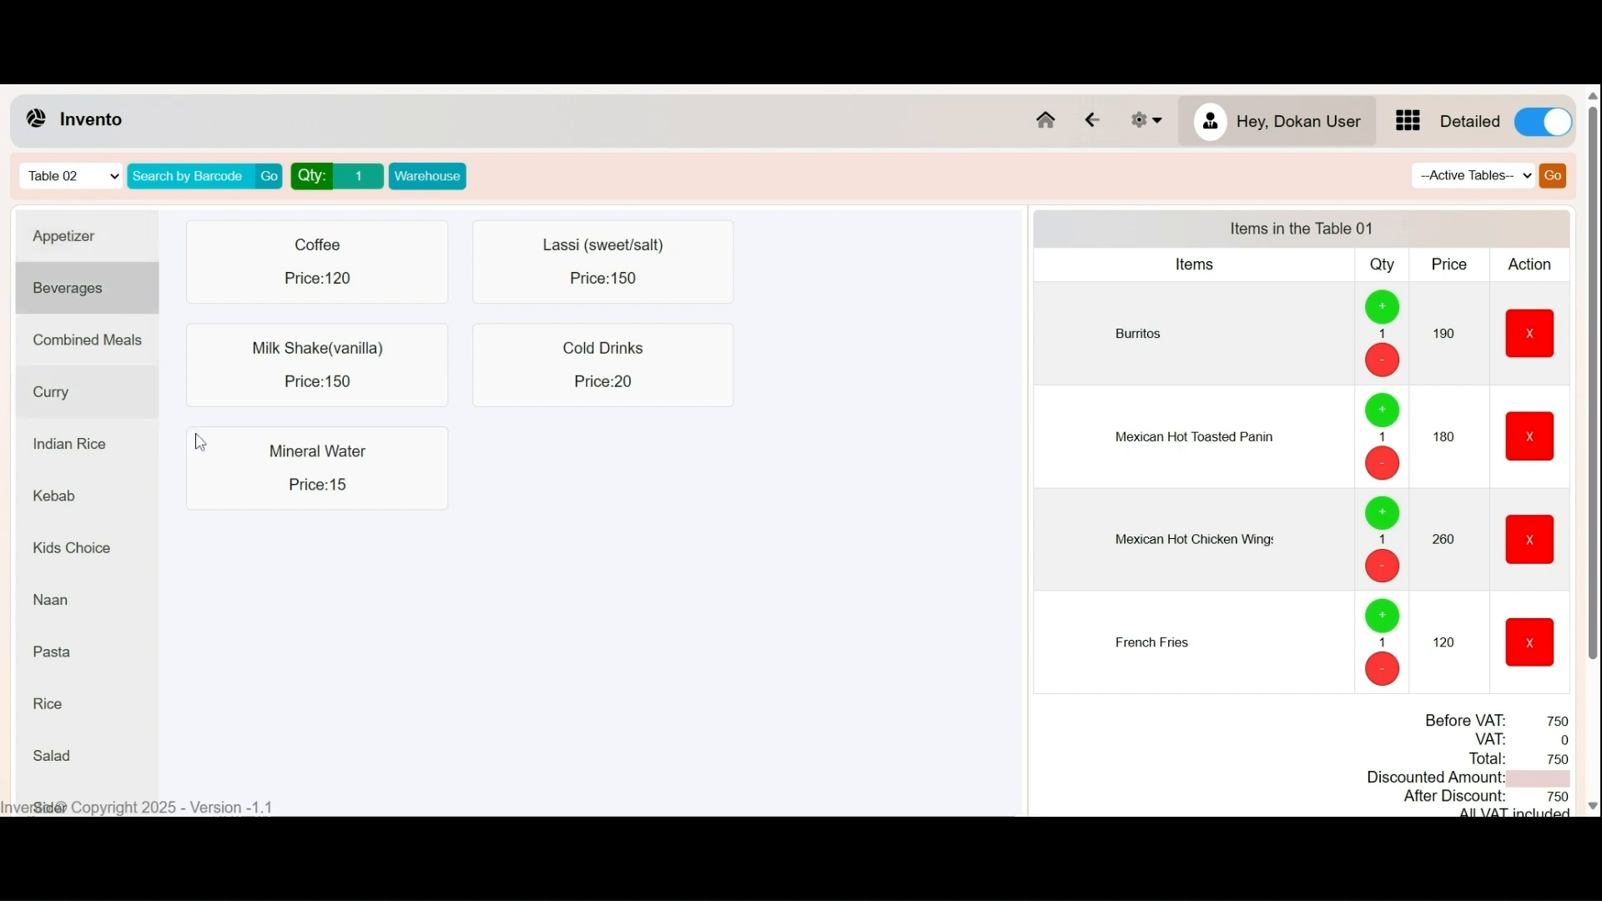
left_click(322, 372)
left_click(317, 482)
left_click(634, 386)
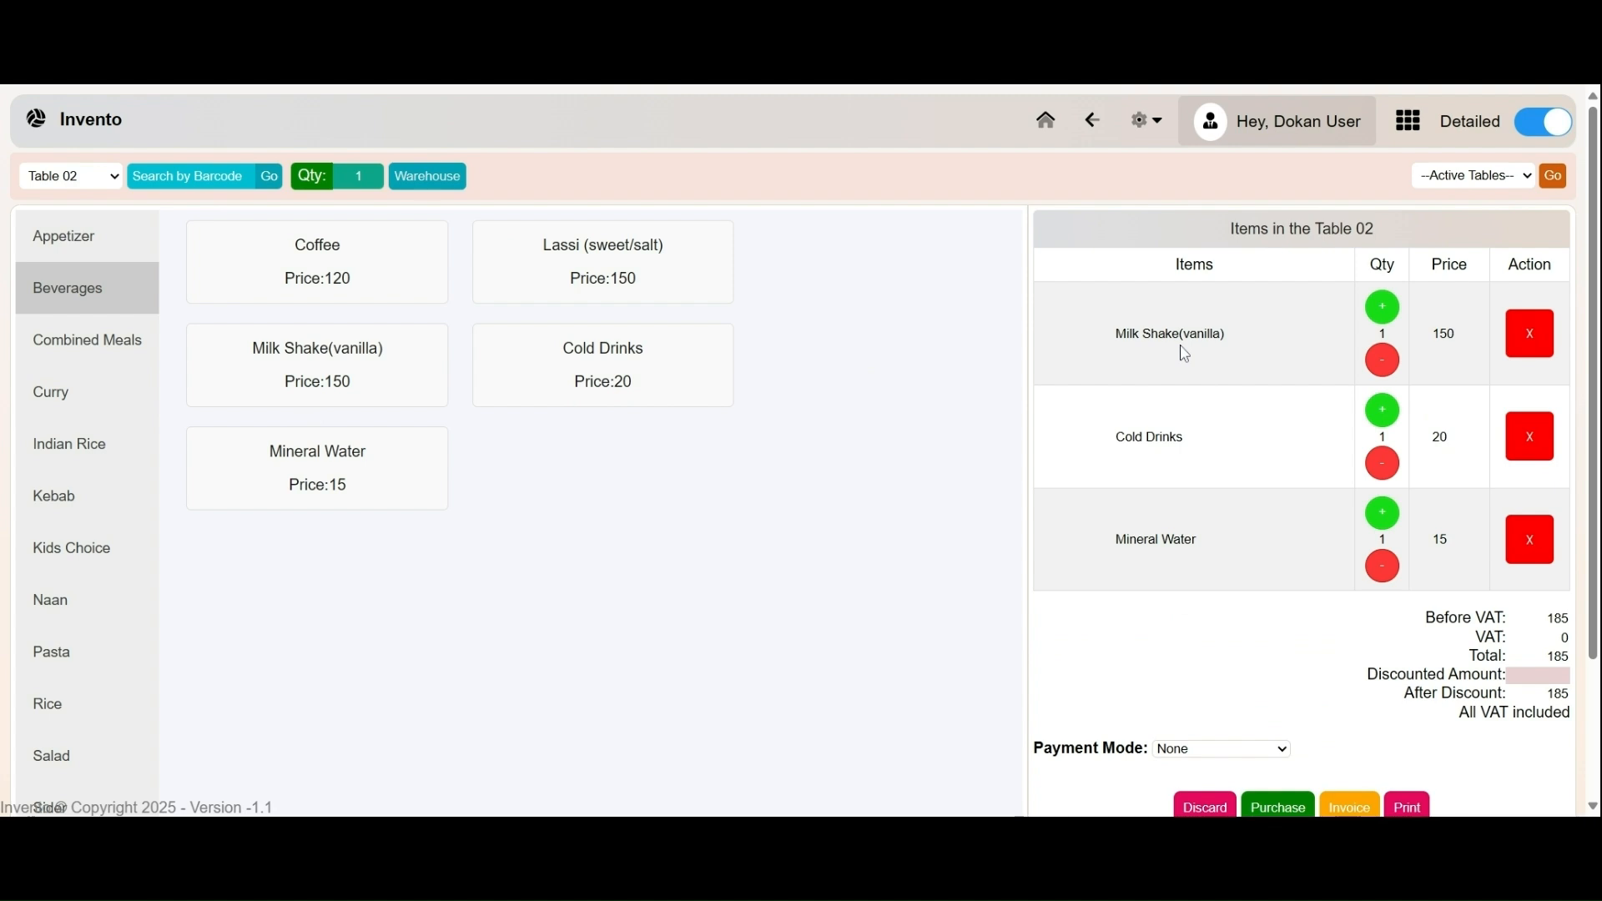
- Recall Table 01's order from the active tables and show the Appetizer items
left_click(1507, 201)
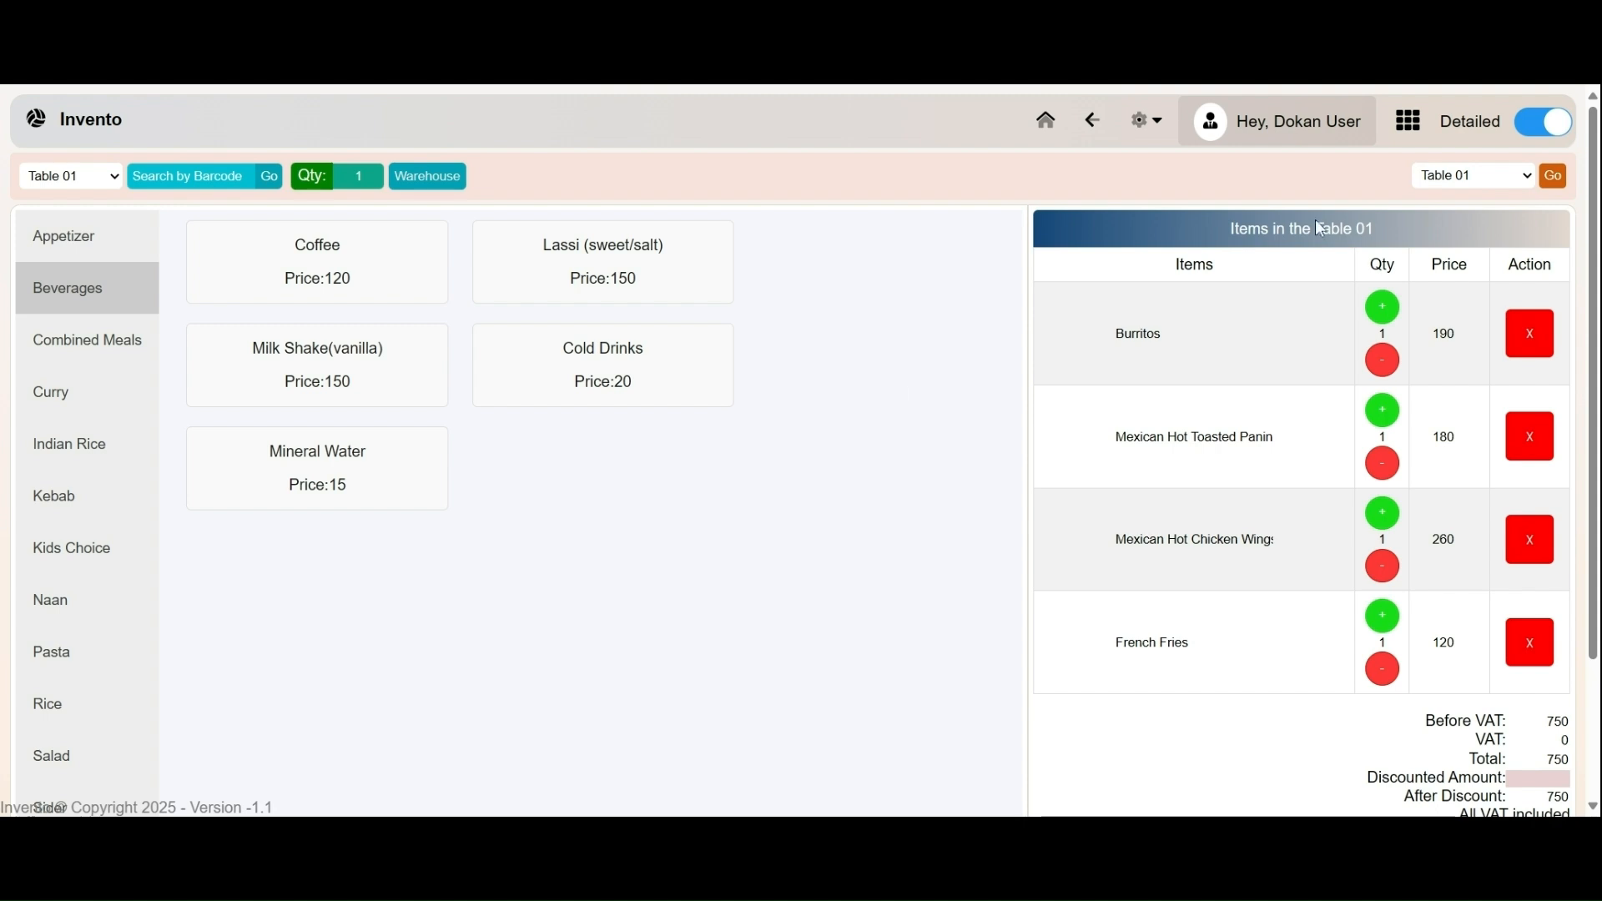
left_click(113, 248)
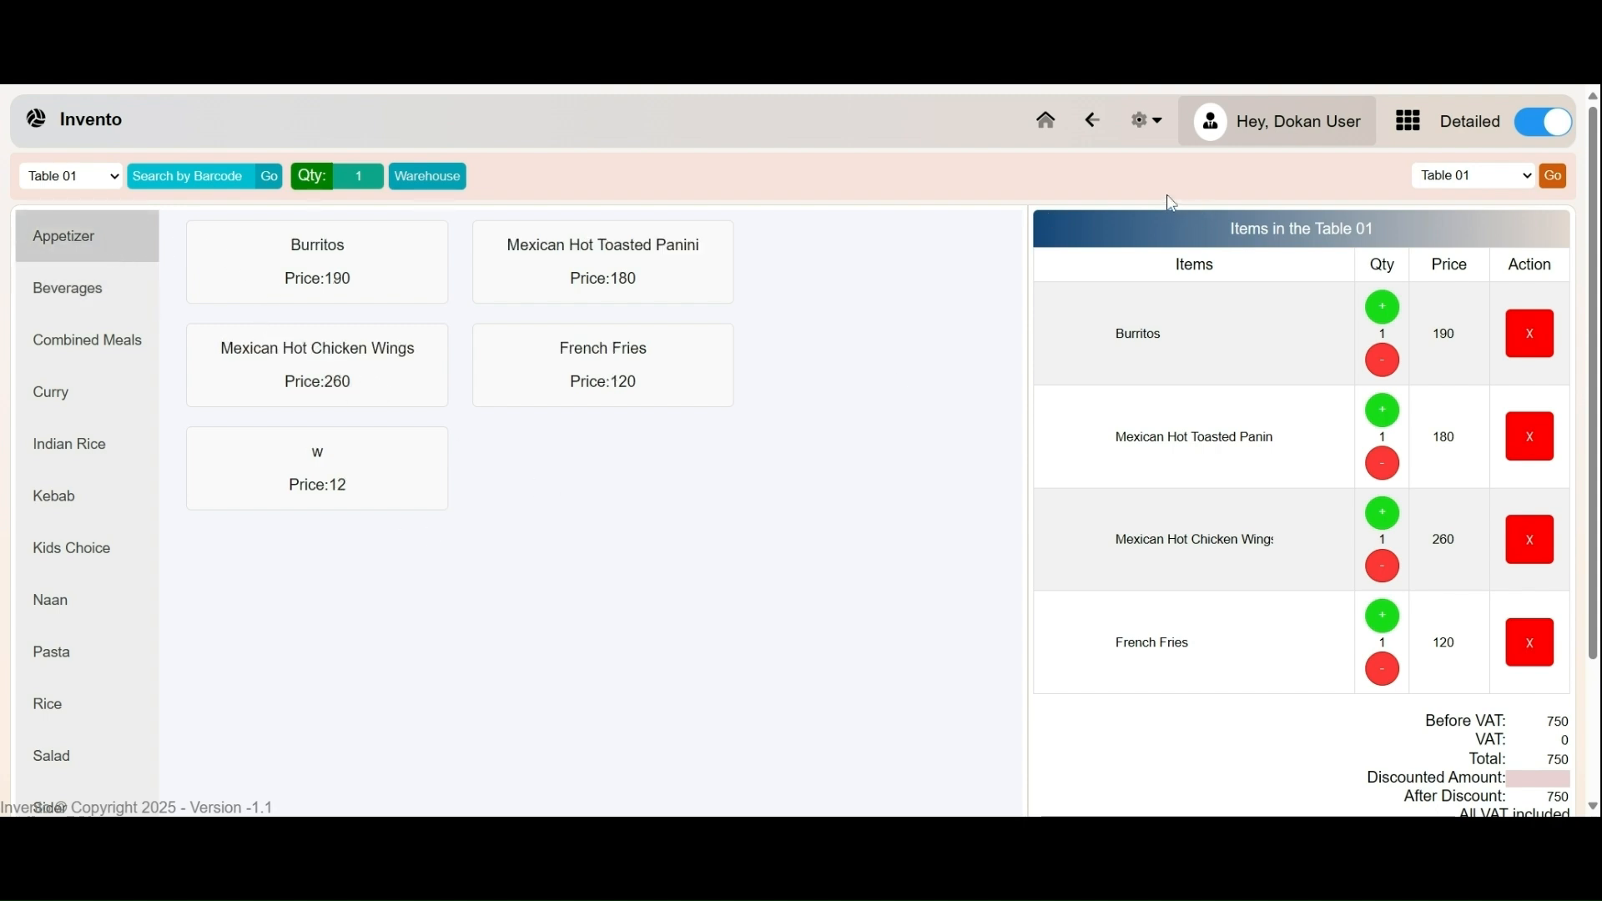
- Return to the dashboard and review the recent orders listed for Table 01 and Table 02
left_click(1045, 120)
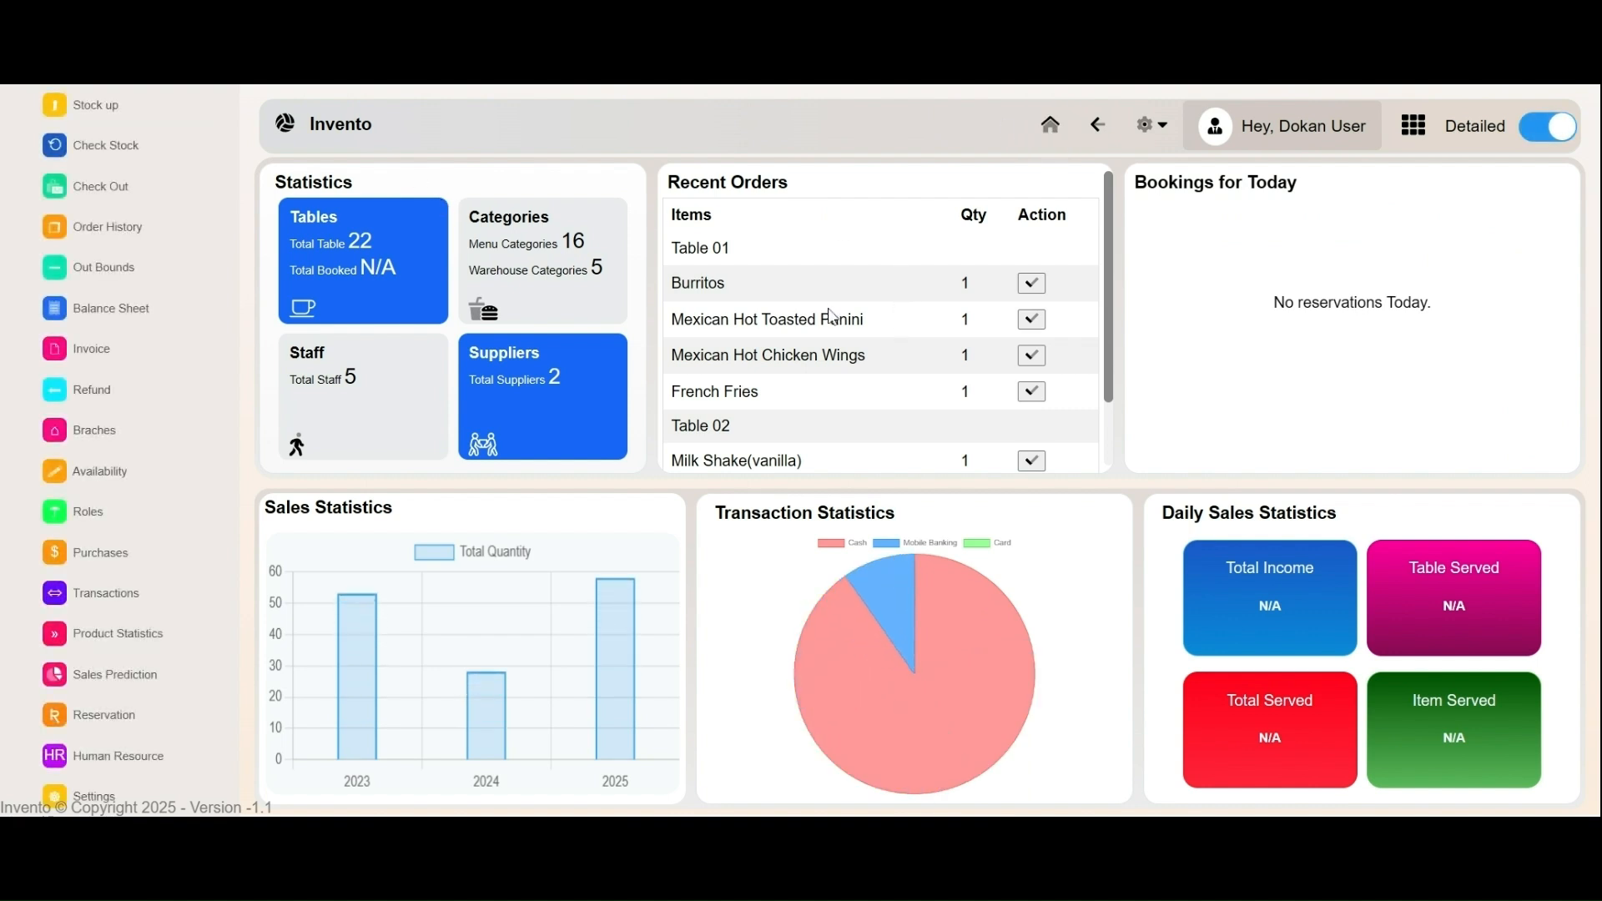
scroll(831, 315, "down", 1)
scroll(830, 314, "up", 1)
scroll(710, 266, "down", 1)
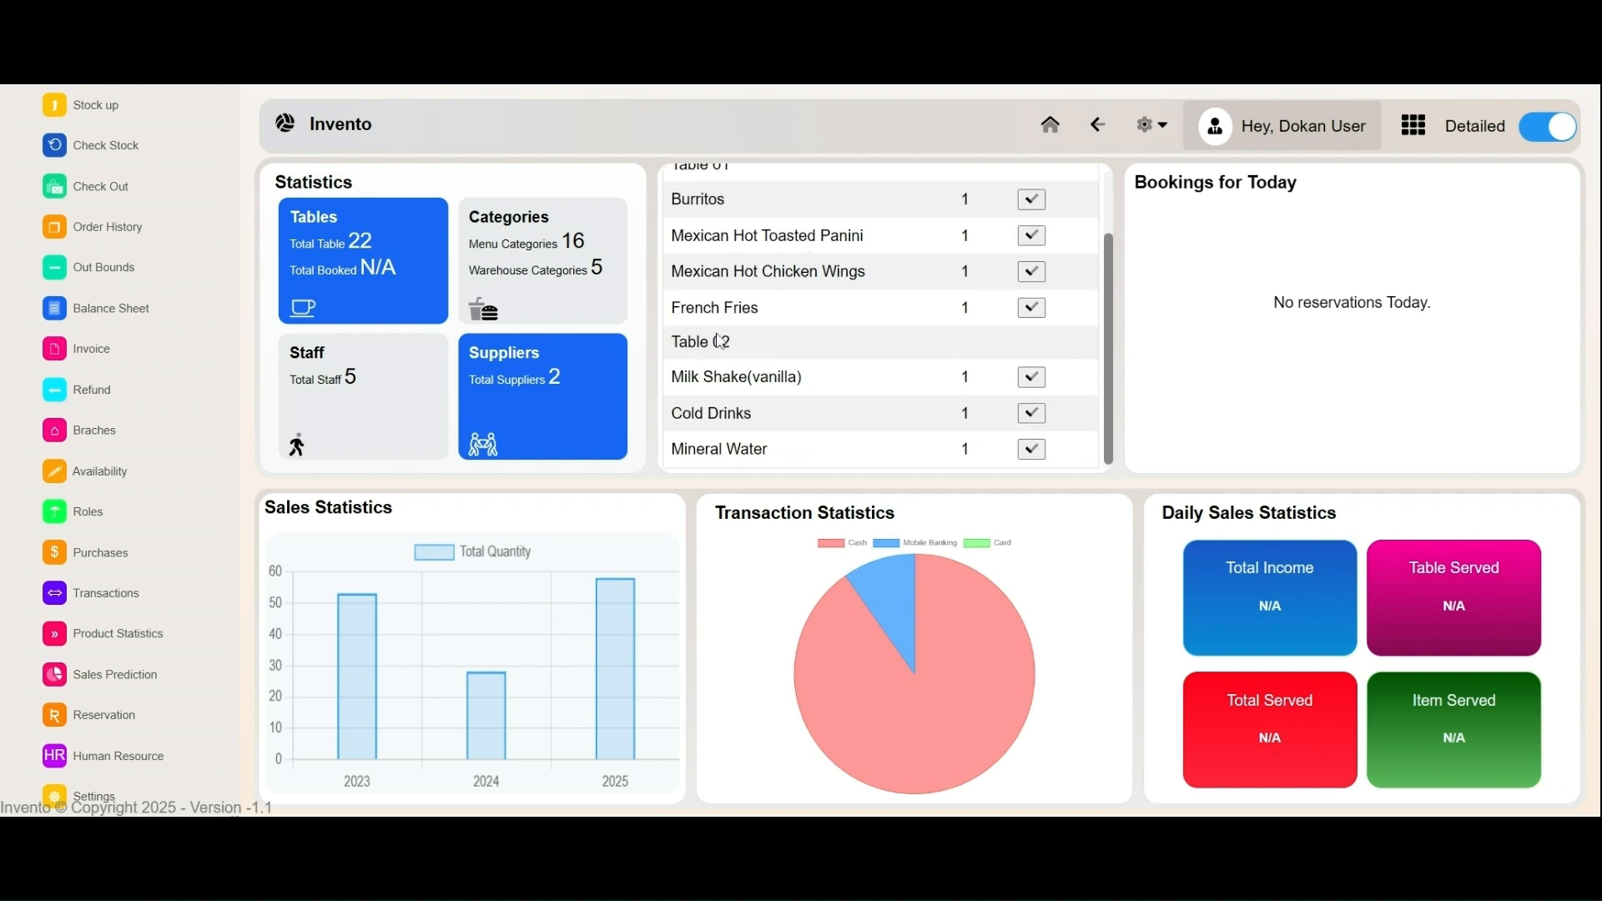
scroll(732, 333, "up", 1)
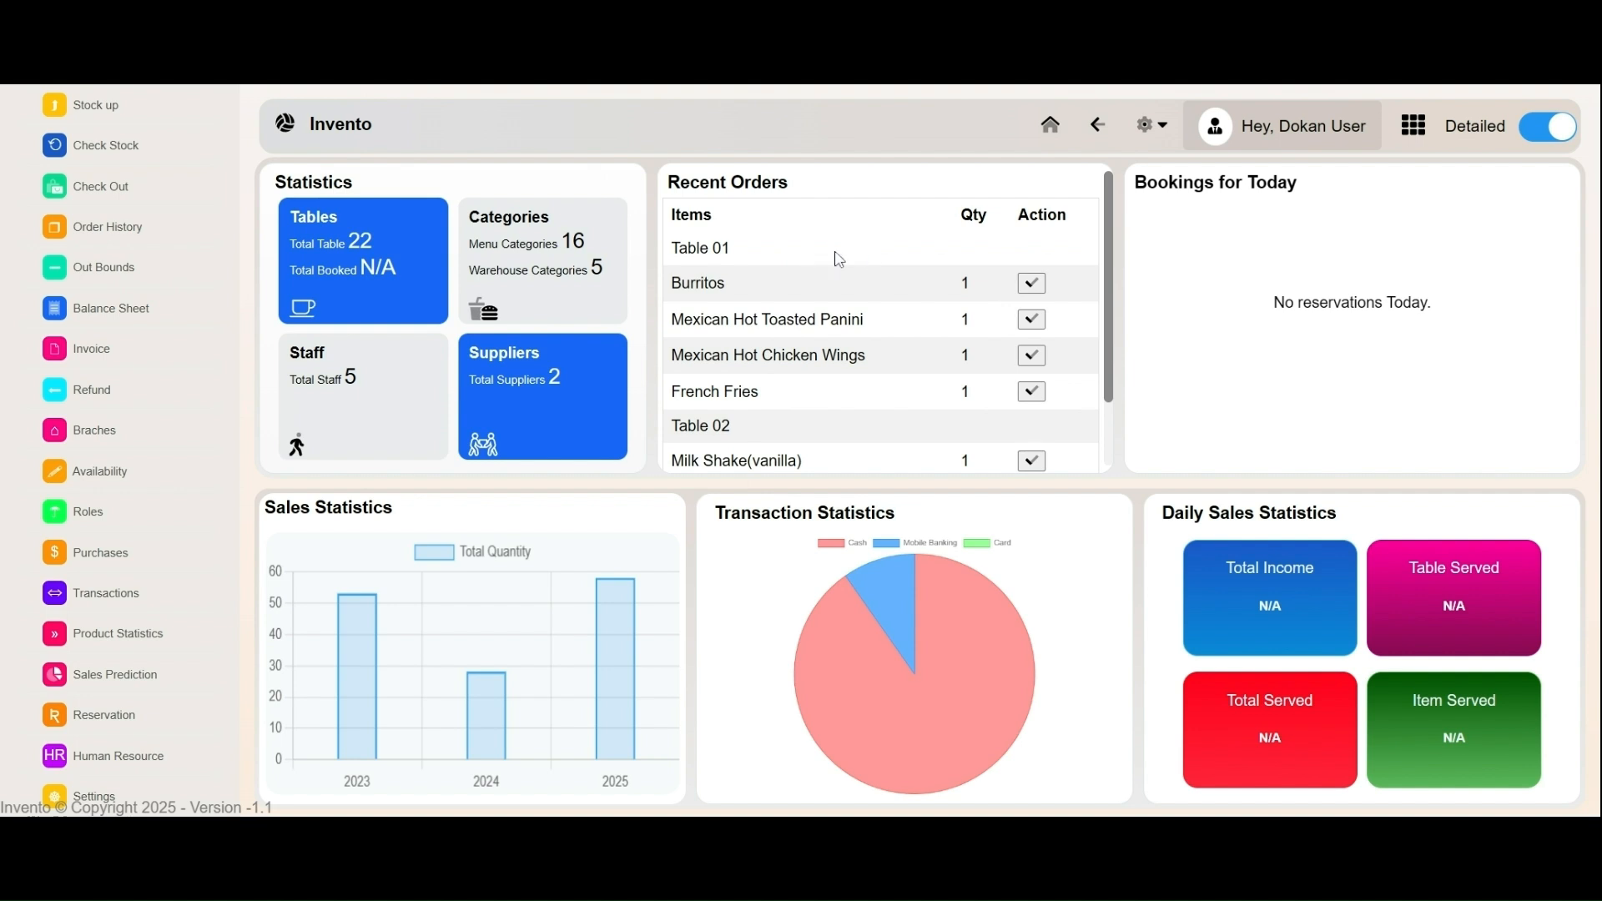
scroll(731, 344, "down", 1)
scroll(731, 343, "up", 1)
- Mark every Table 01 and Table 02 item in Recent Orders as done, from Burritos through Mineral Water
left_click(1032, 285)
left_click(1034, 285)
left_click(1033, 286)
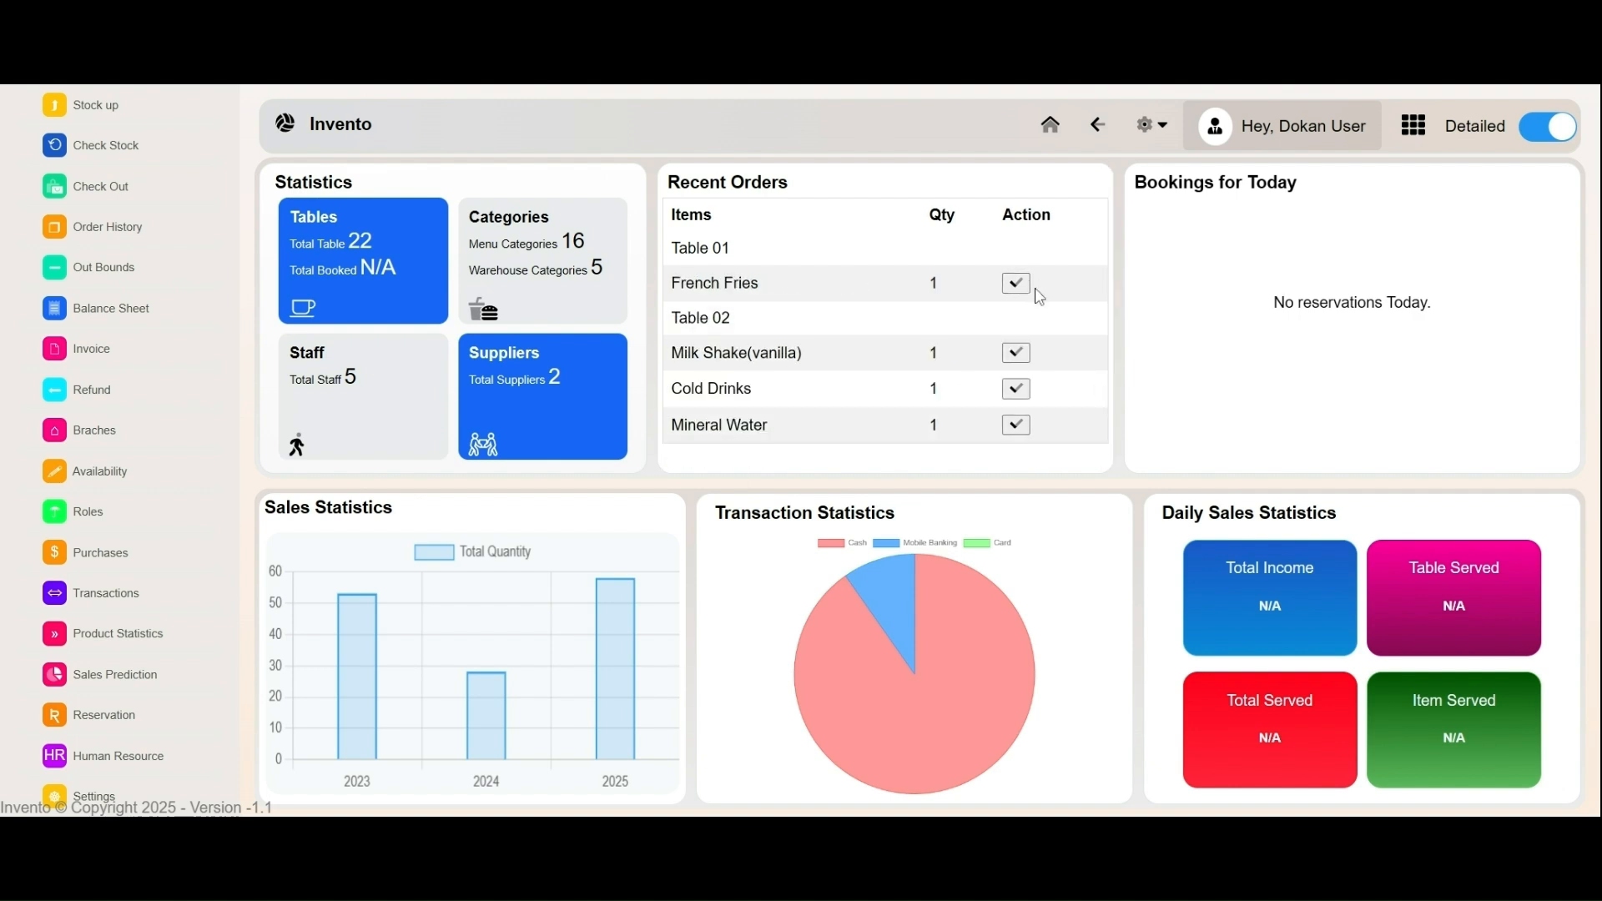
left_click(1020, 287)
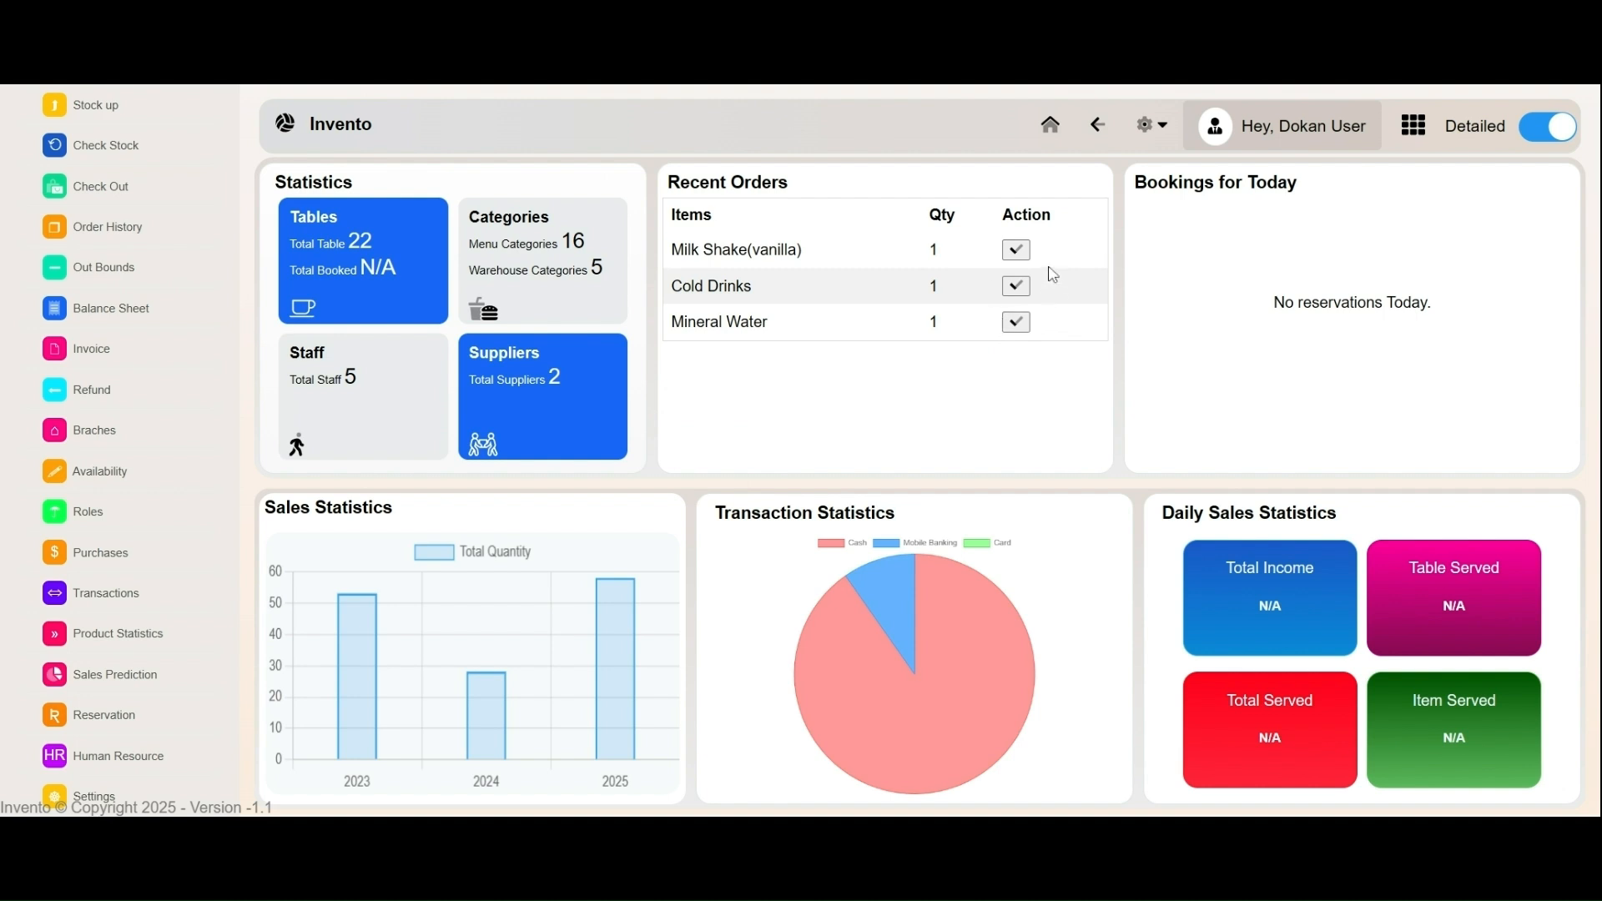
left_click(1016, 250)
left_click(1004, 250)
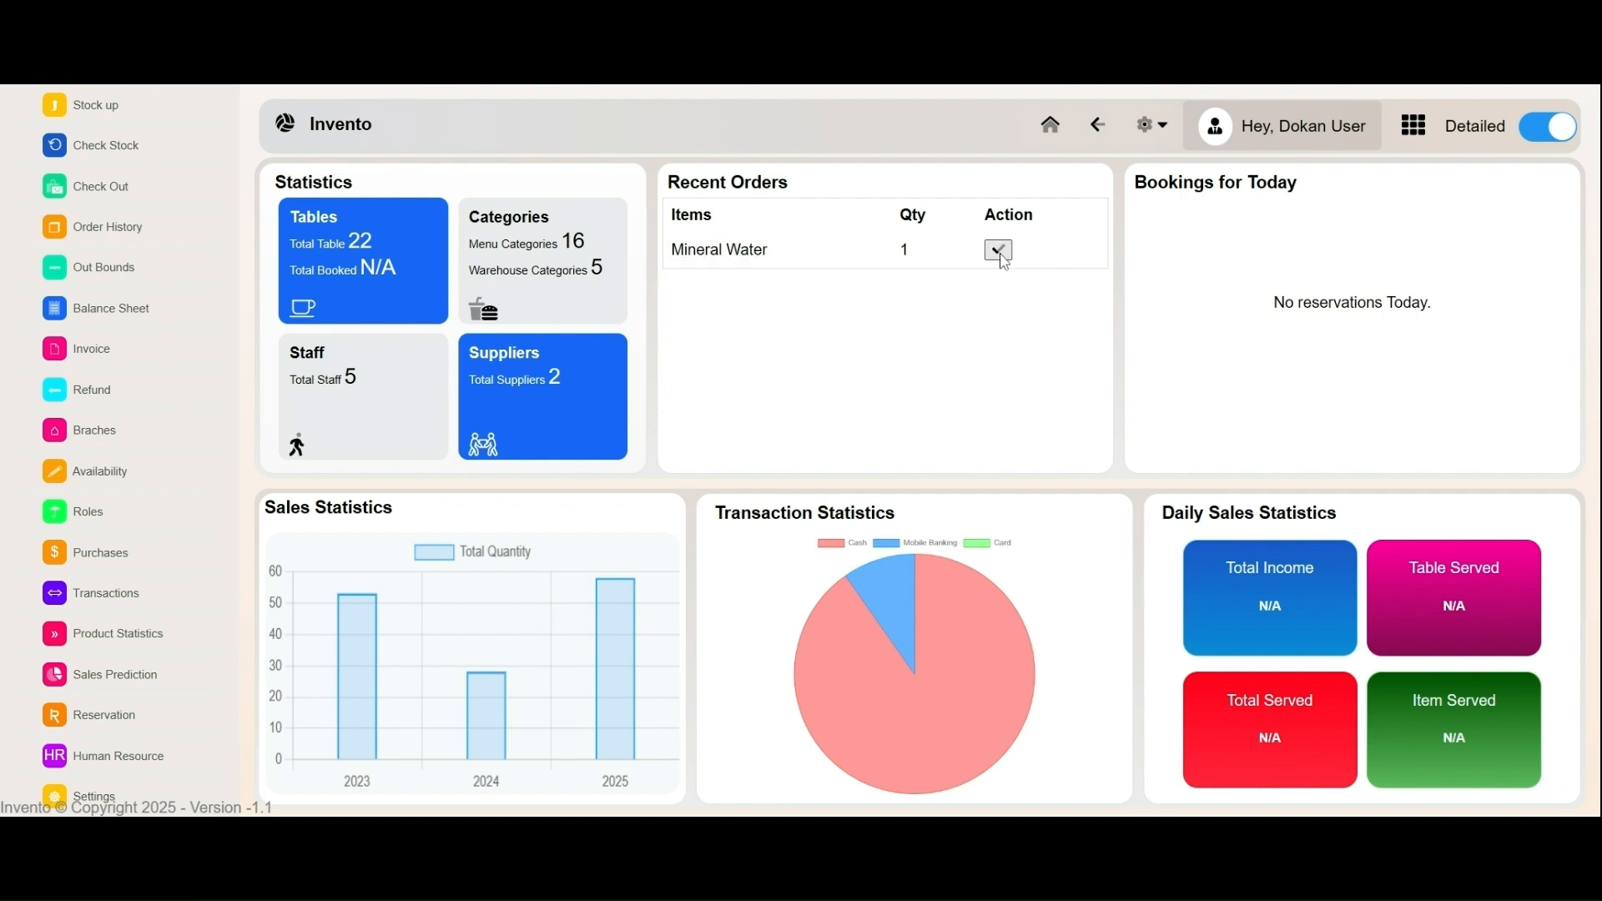
left_click(1001, 251)
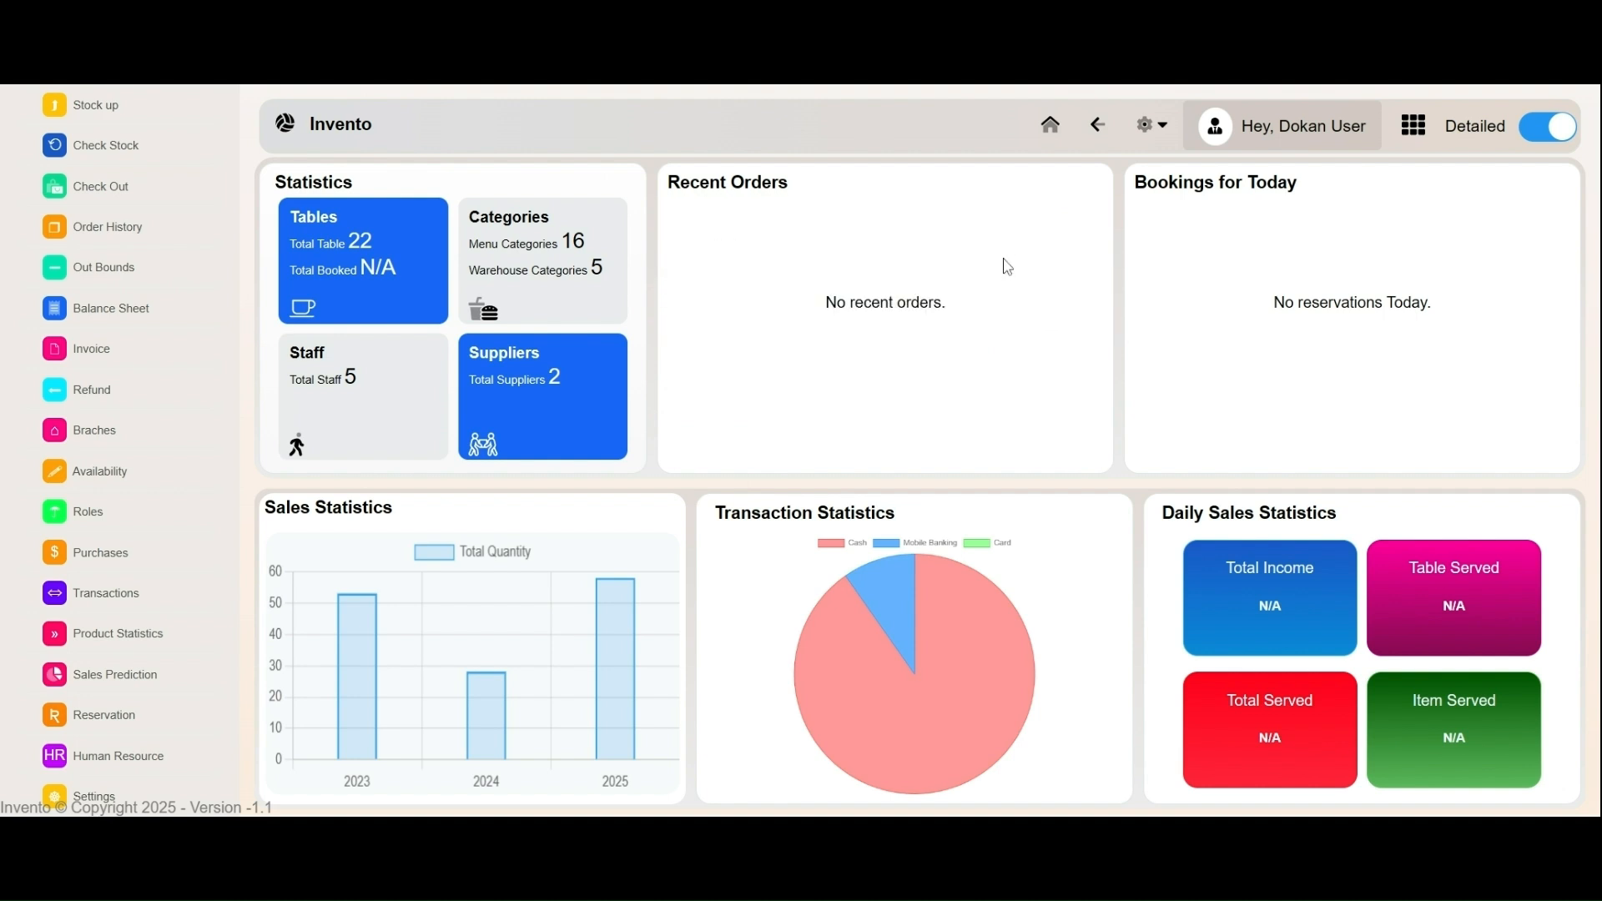
- Check the Order History date search page, and open the Out Bounds spending log from the dashboard
left_click(119, 226)
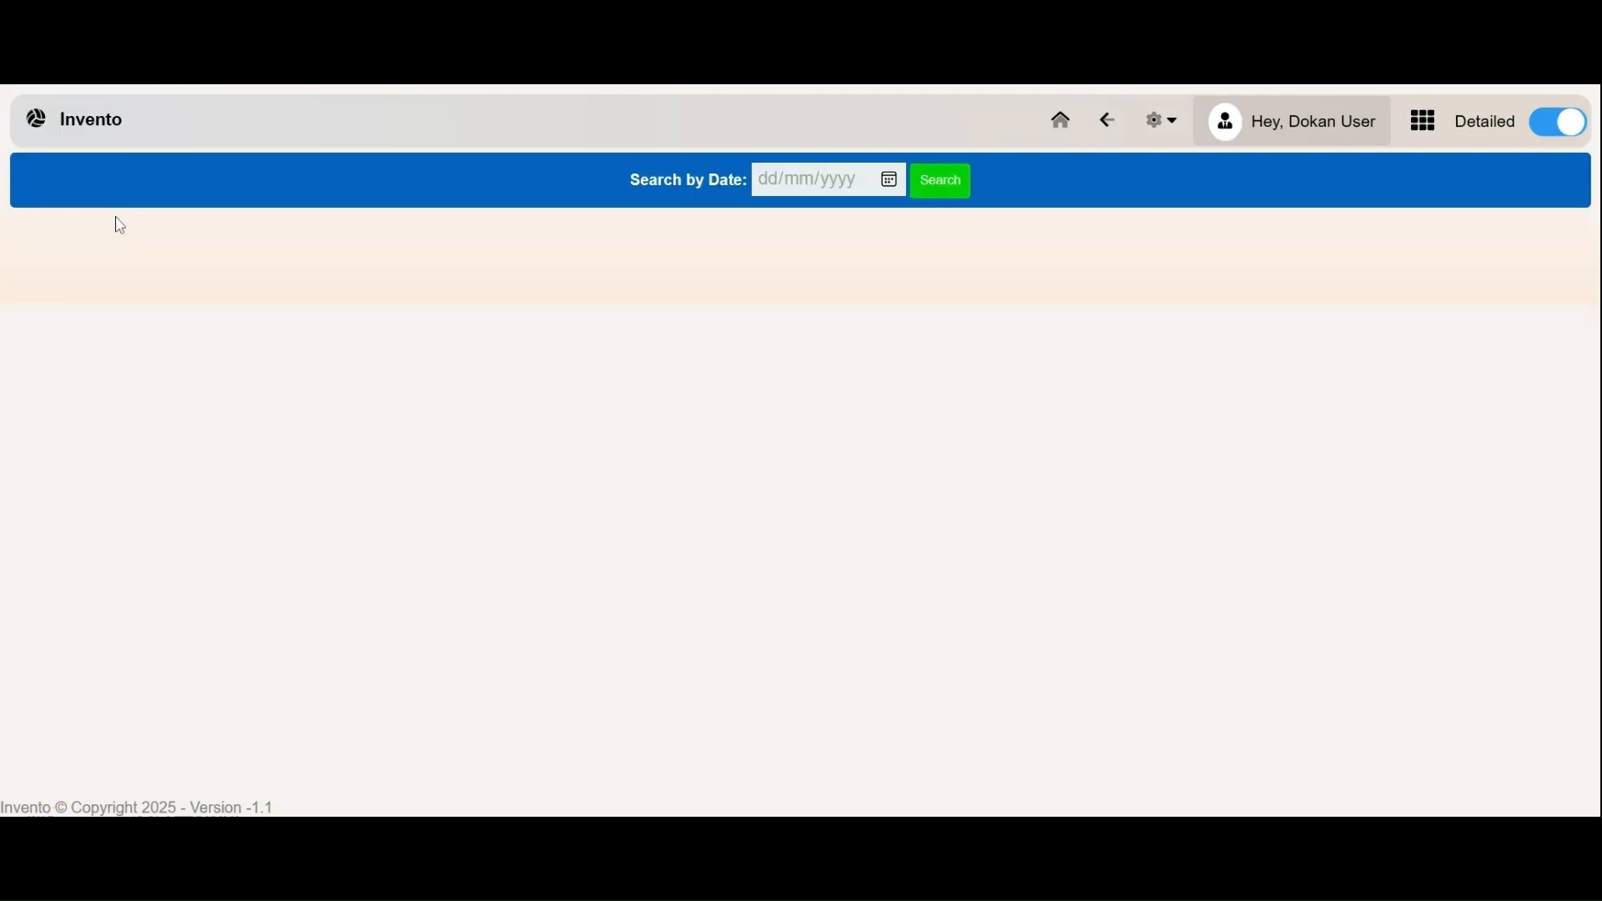
left_click(1108, 120)
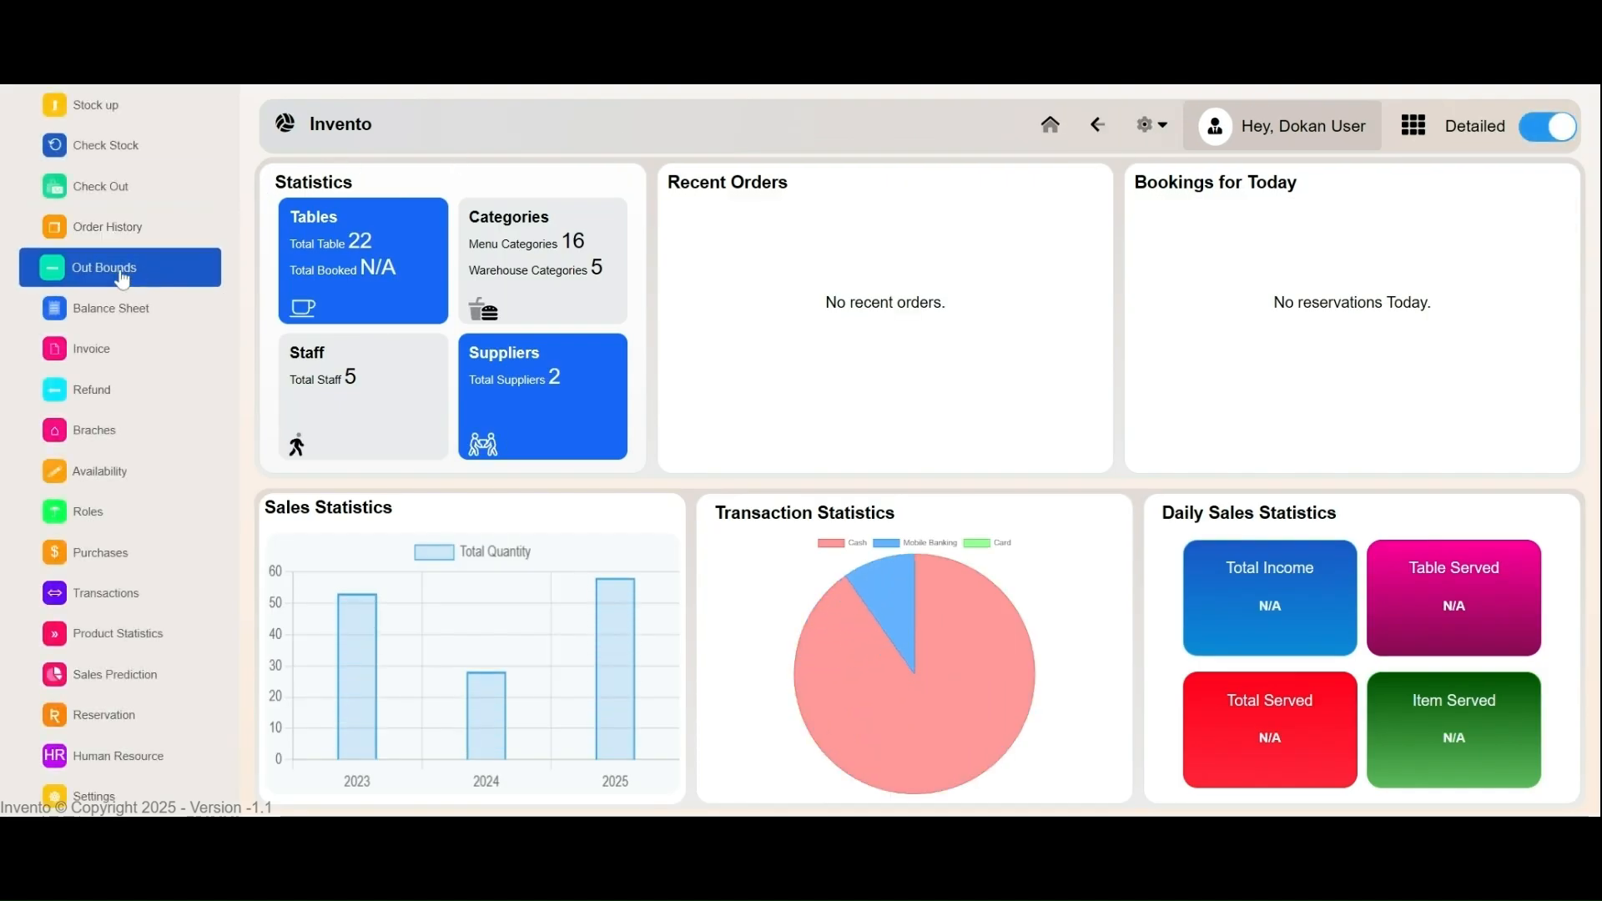
left_click(123, 275)
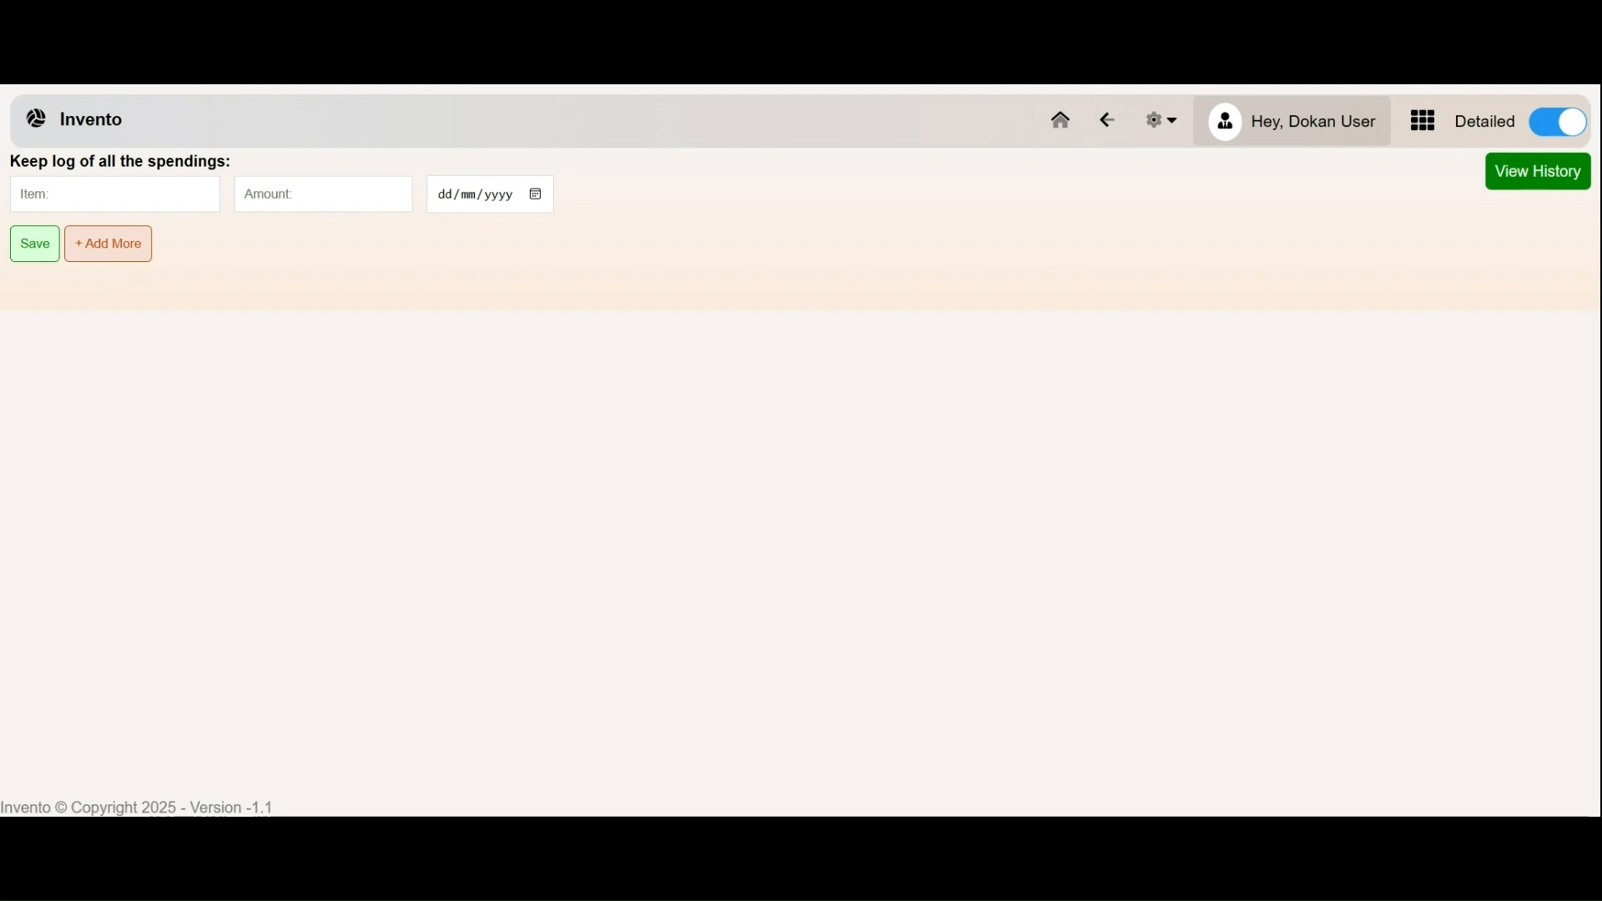
- Add four more blank entry rows to the Out Bounds spending log
left_click(102, 250)
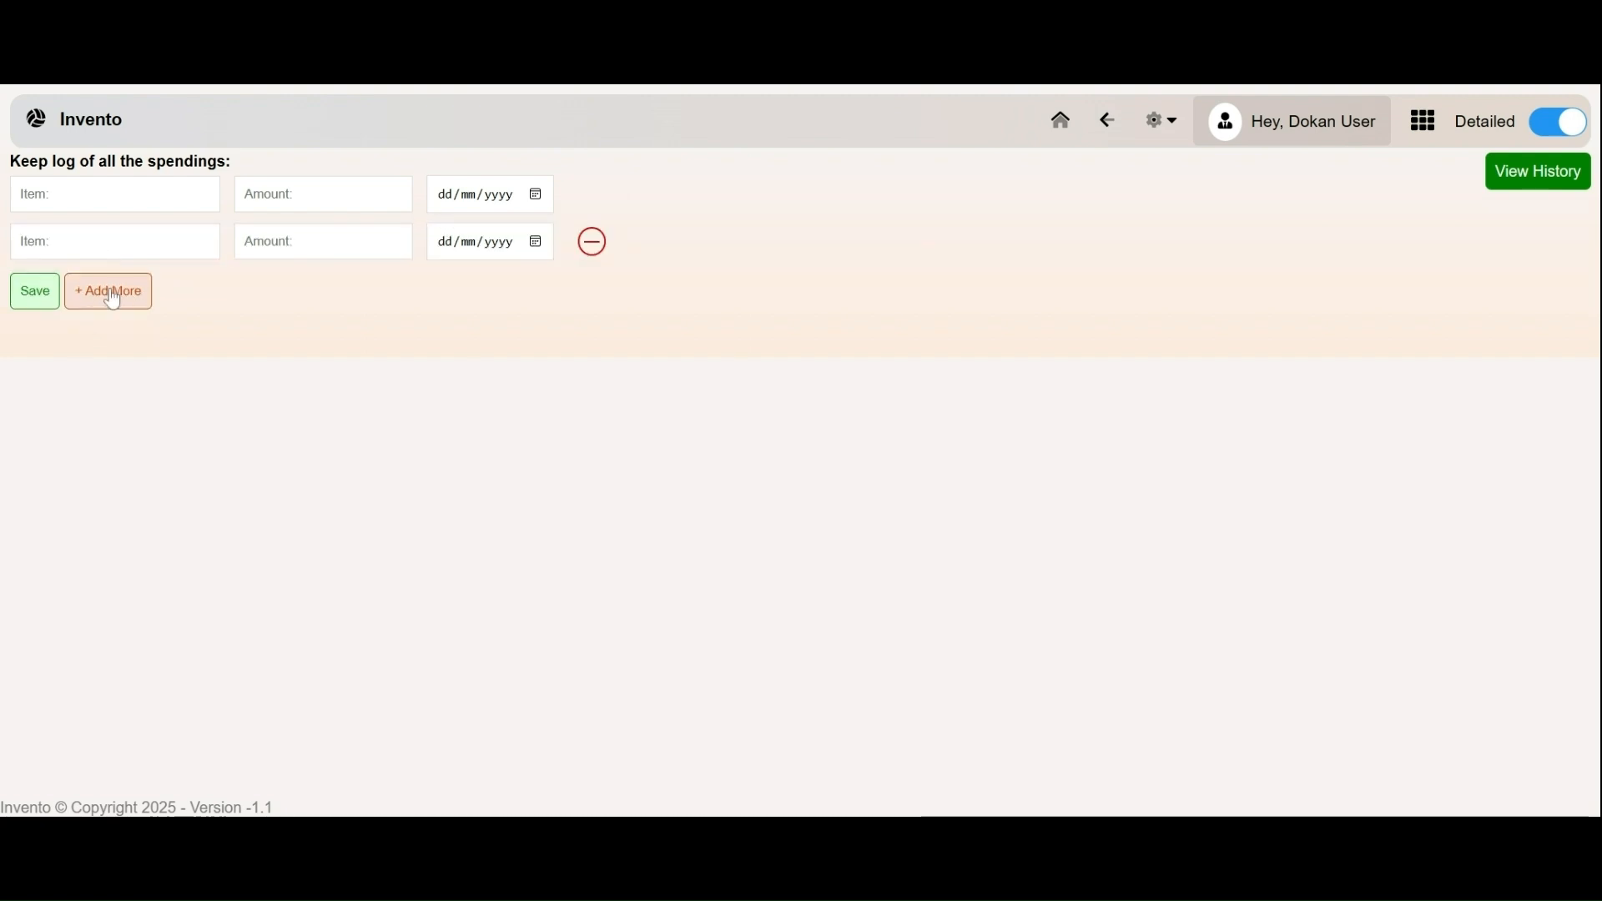
left_click(108, 294)
left_click(108, 342)
left_click(114, 375)
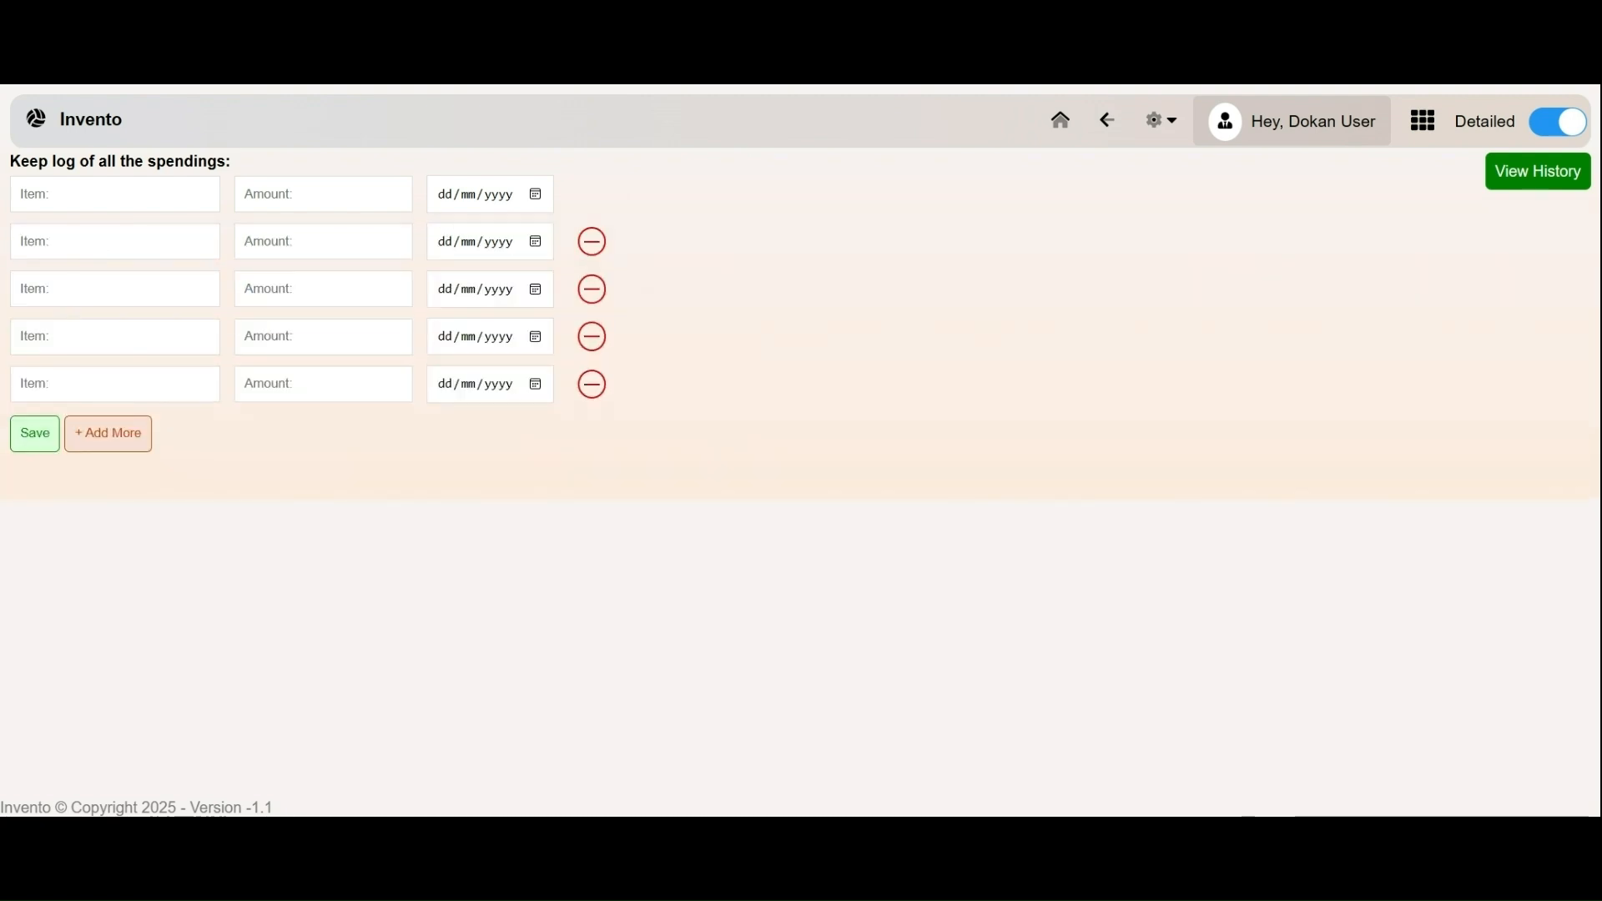
- View the spending history's date search, and return to the dashboard
left_click(1556, 178)
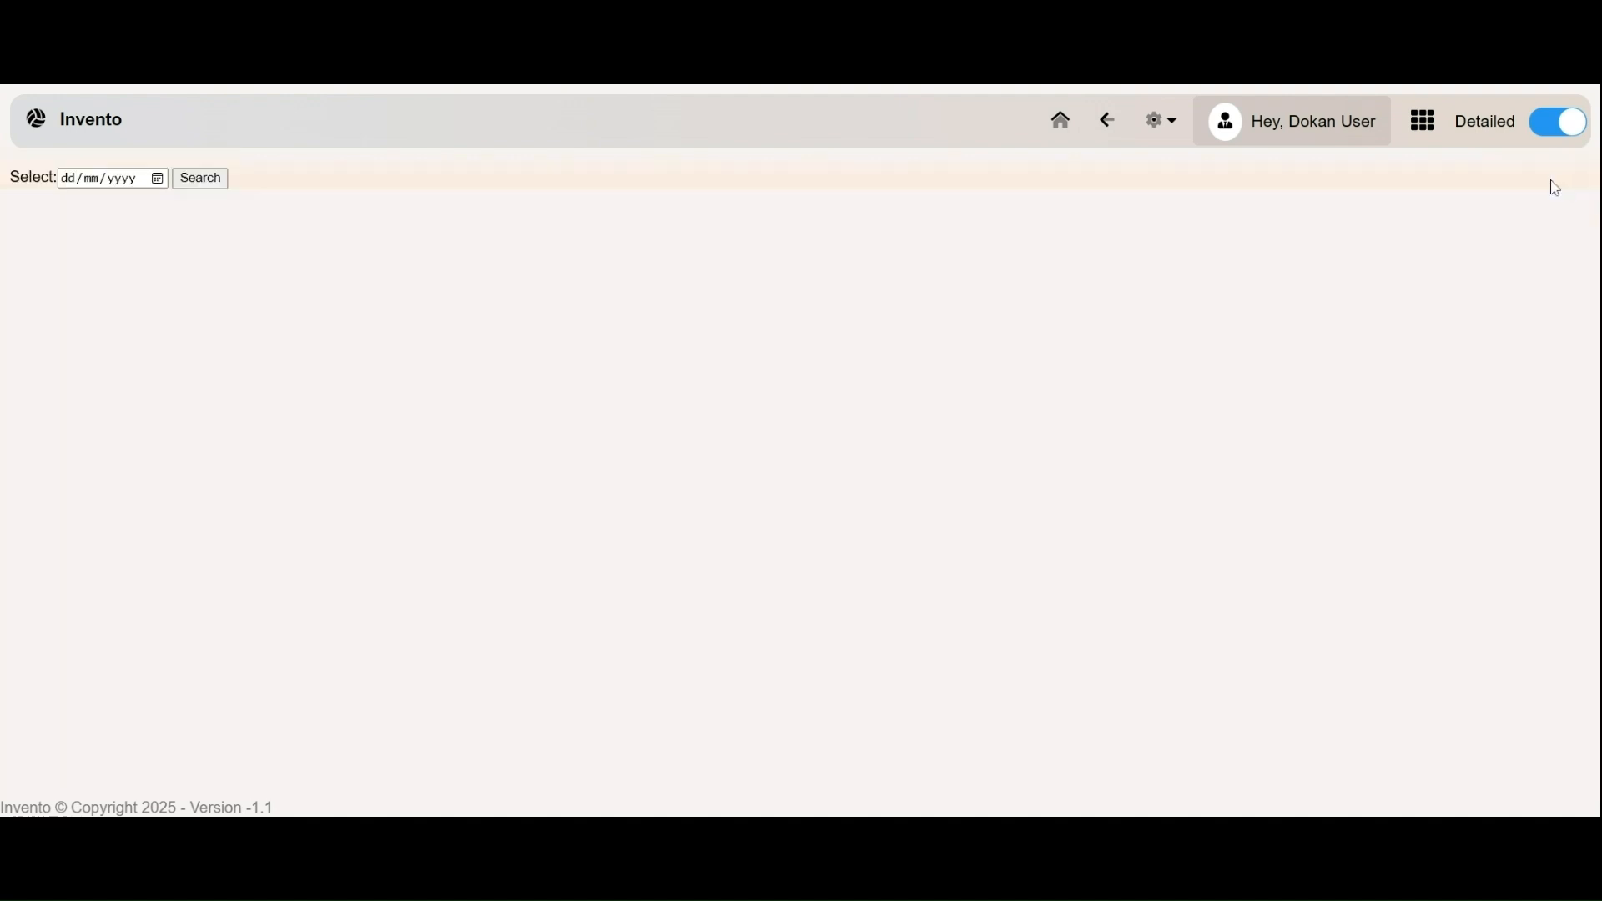
left_click(87, 183)
left_click(1108, 125)
left_click(1108, 125)
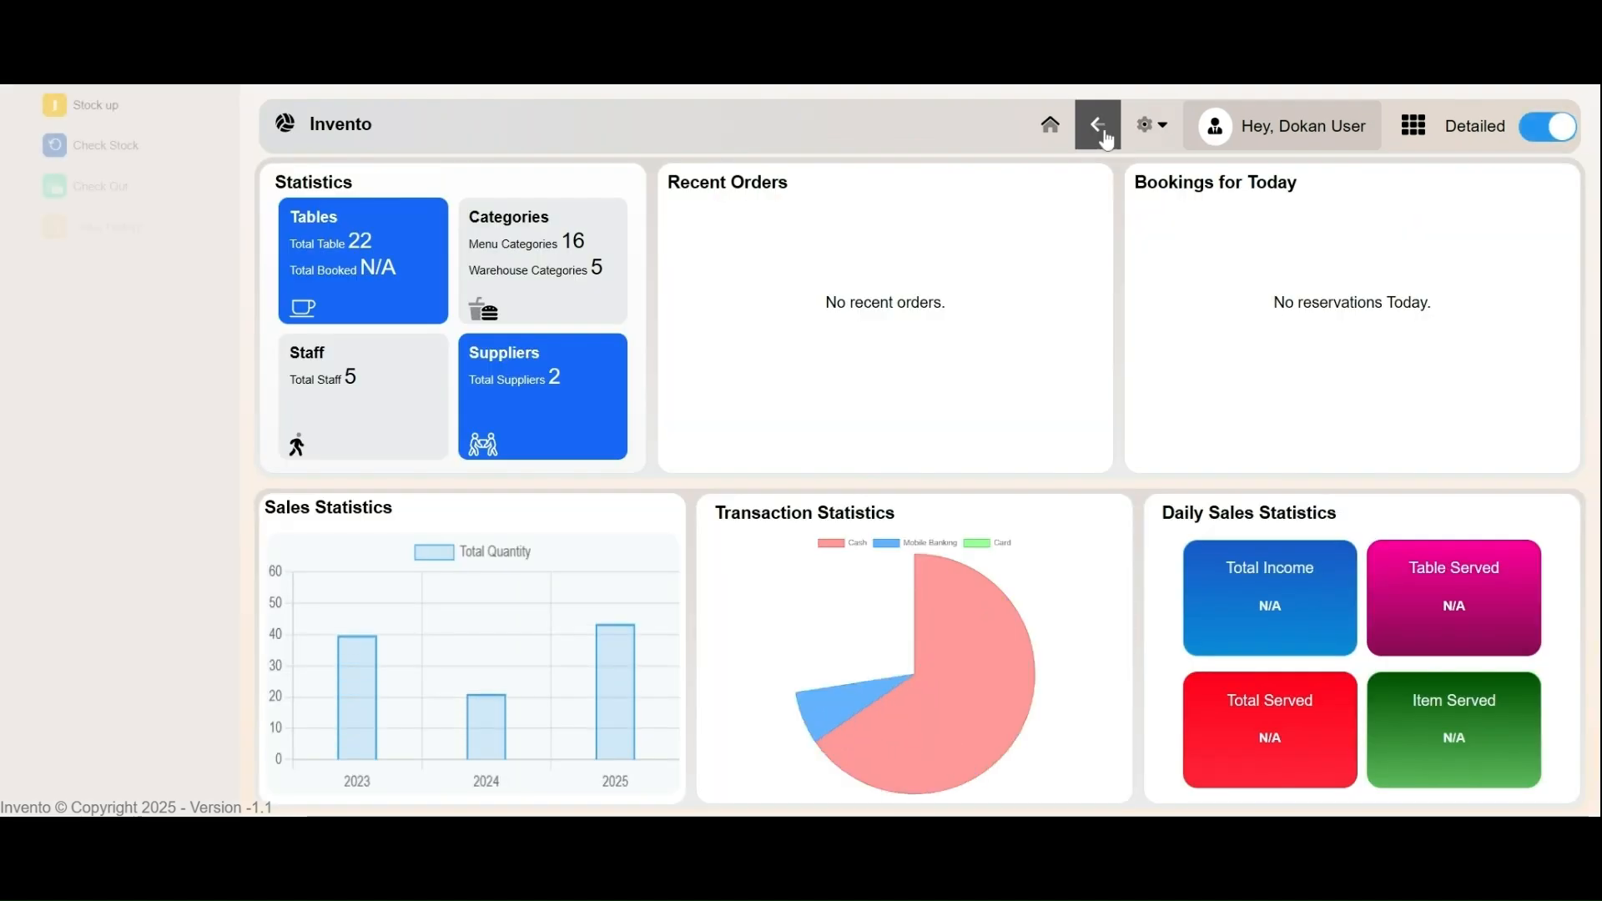
- Search the balance sheets without dates, and repeat the search over a chosen From and To date range
left_click(80, 320)
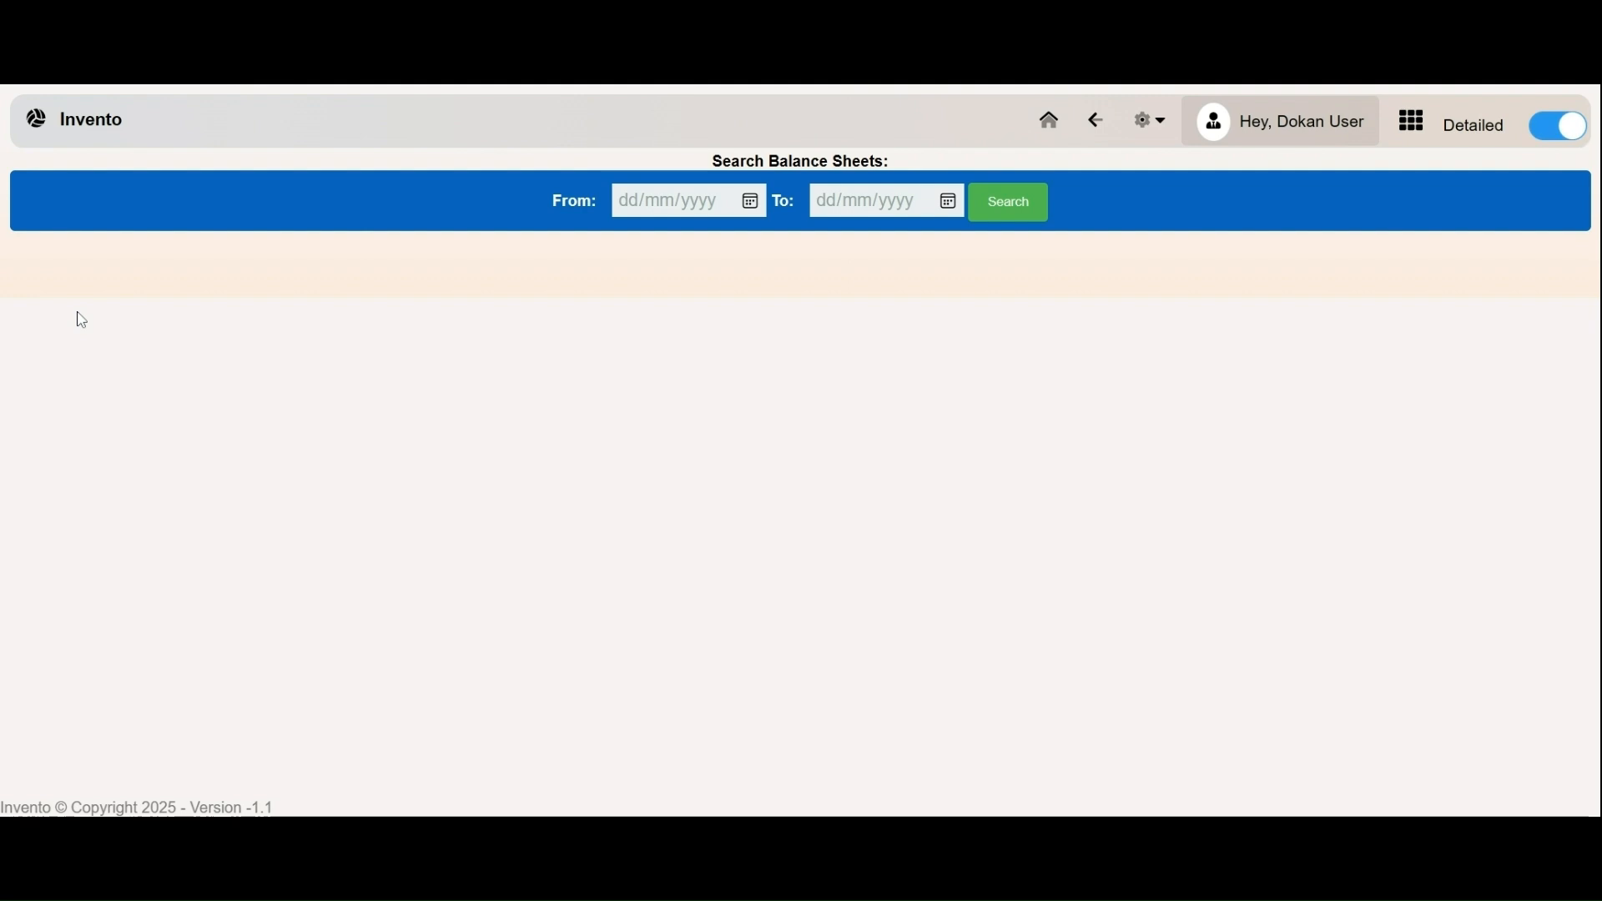
left_click(1036, 218)
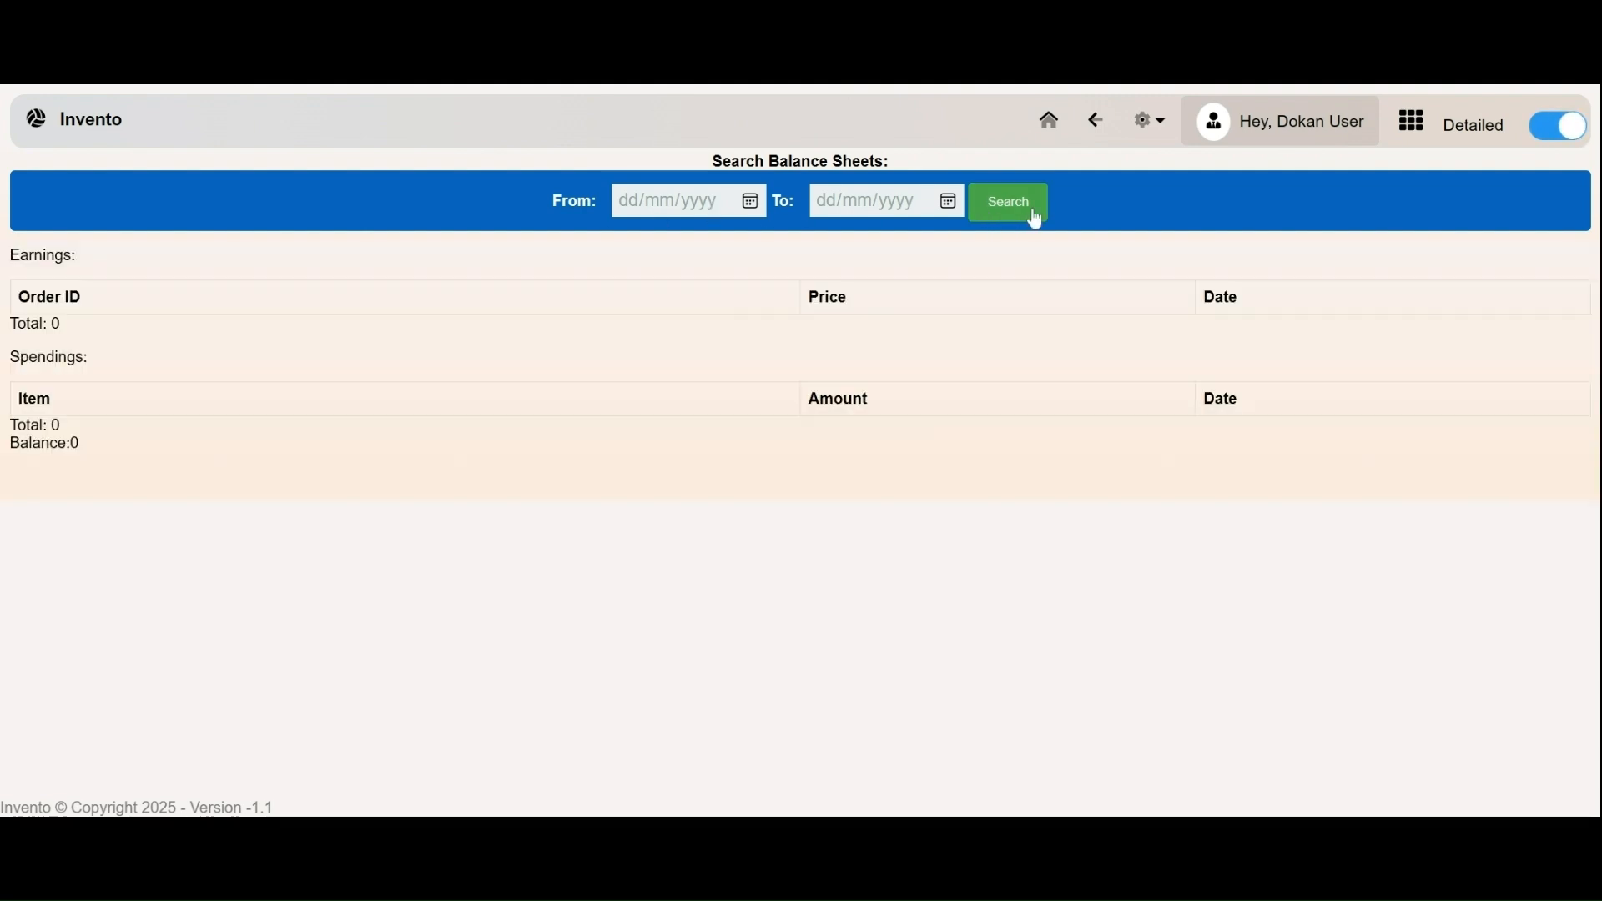
left_click(754, 201)
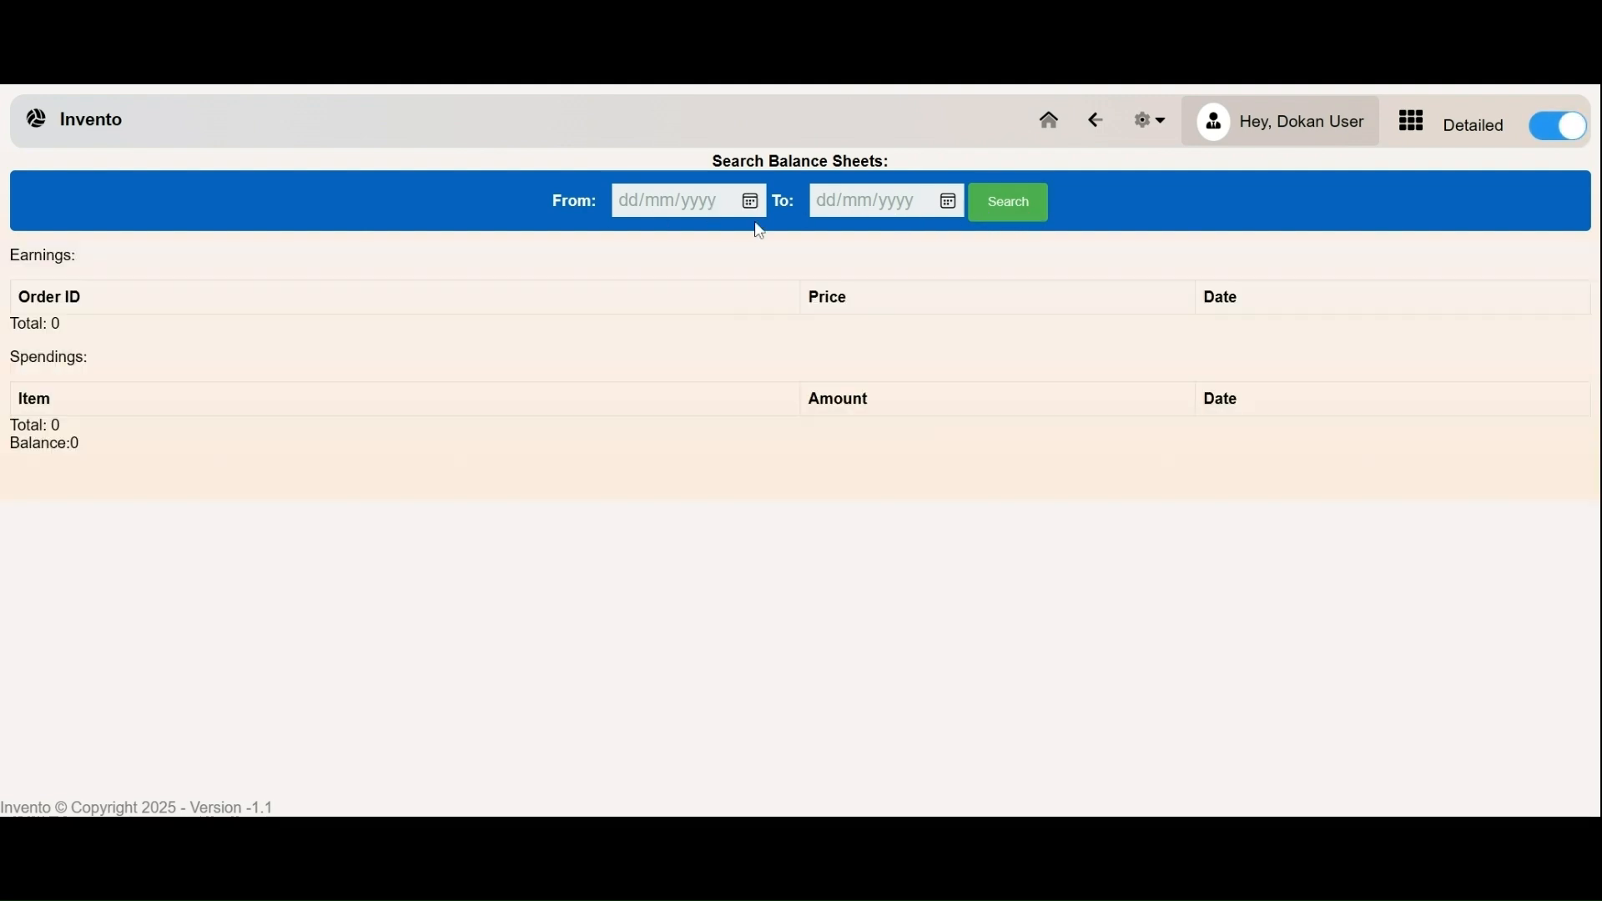
left_click(756, 226)
left_click(756, 225)
left_click(756, 225)
left_click(756, 225)
left_click(756, 225)
left_click(756, 225)
left_click(756, 225)
left_click(824, 275)
left_click(952, 209)
left_click(998, 239)
left_click(1011, 203)
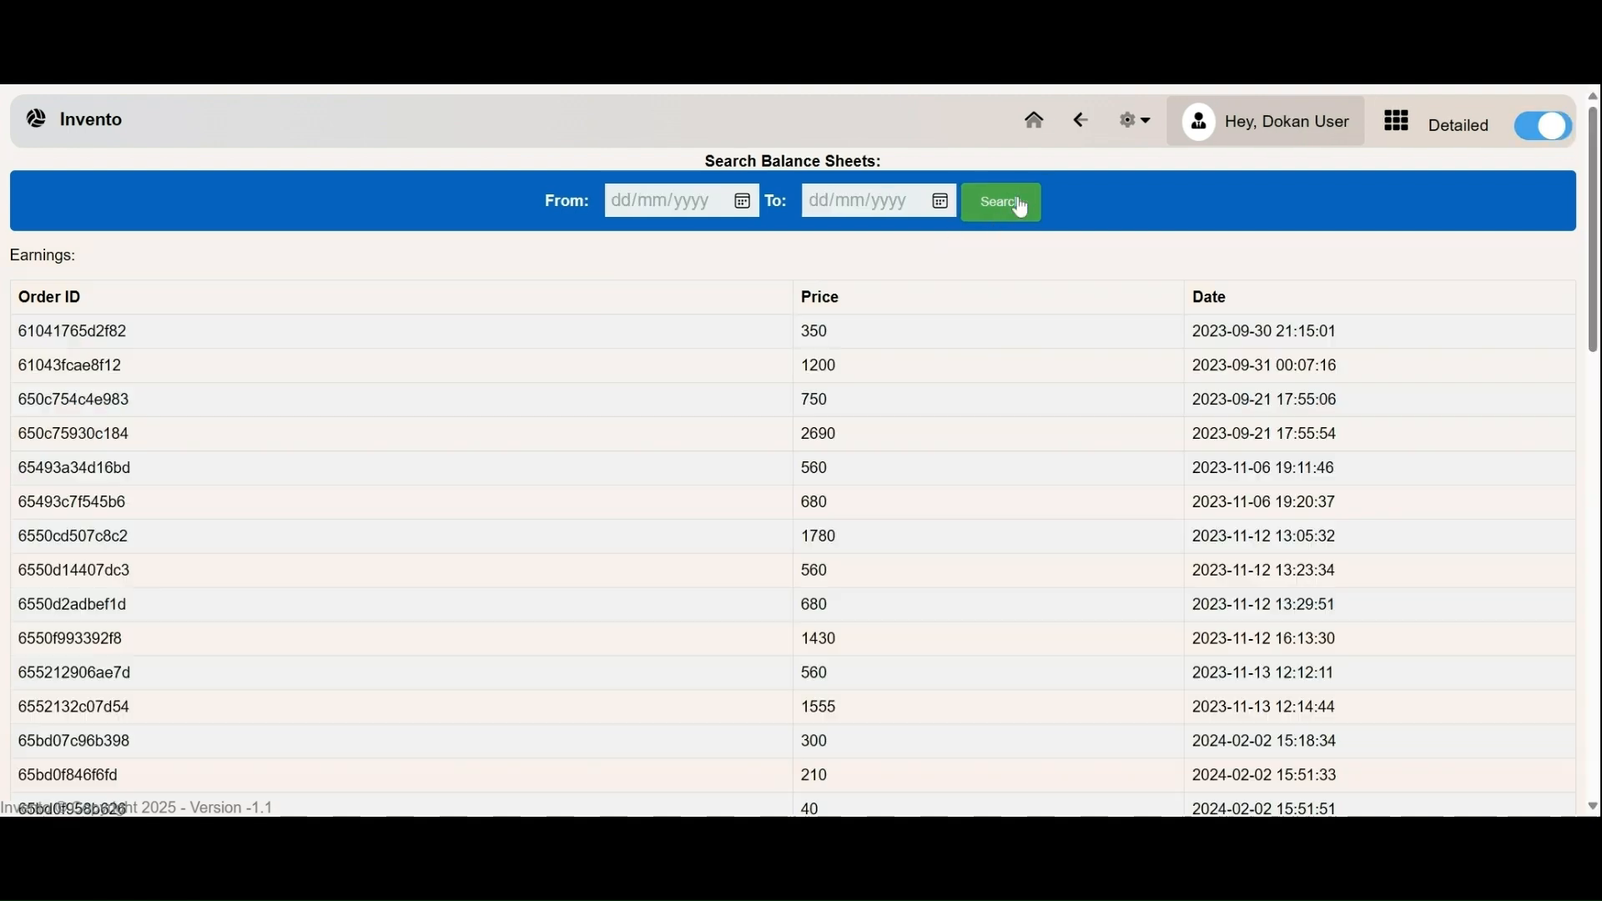
- Examine the earnings, spendings and balance in the balance sheet results, and return to the dashboard
scroll(843, 418, "down", 20)
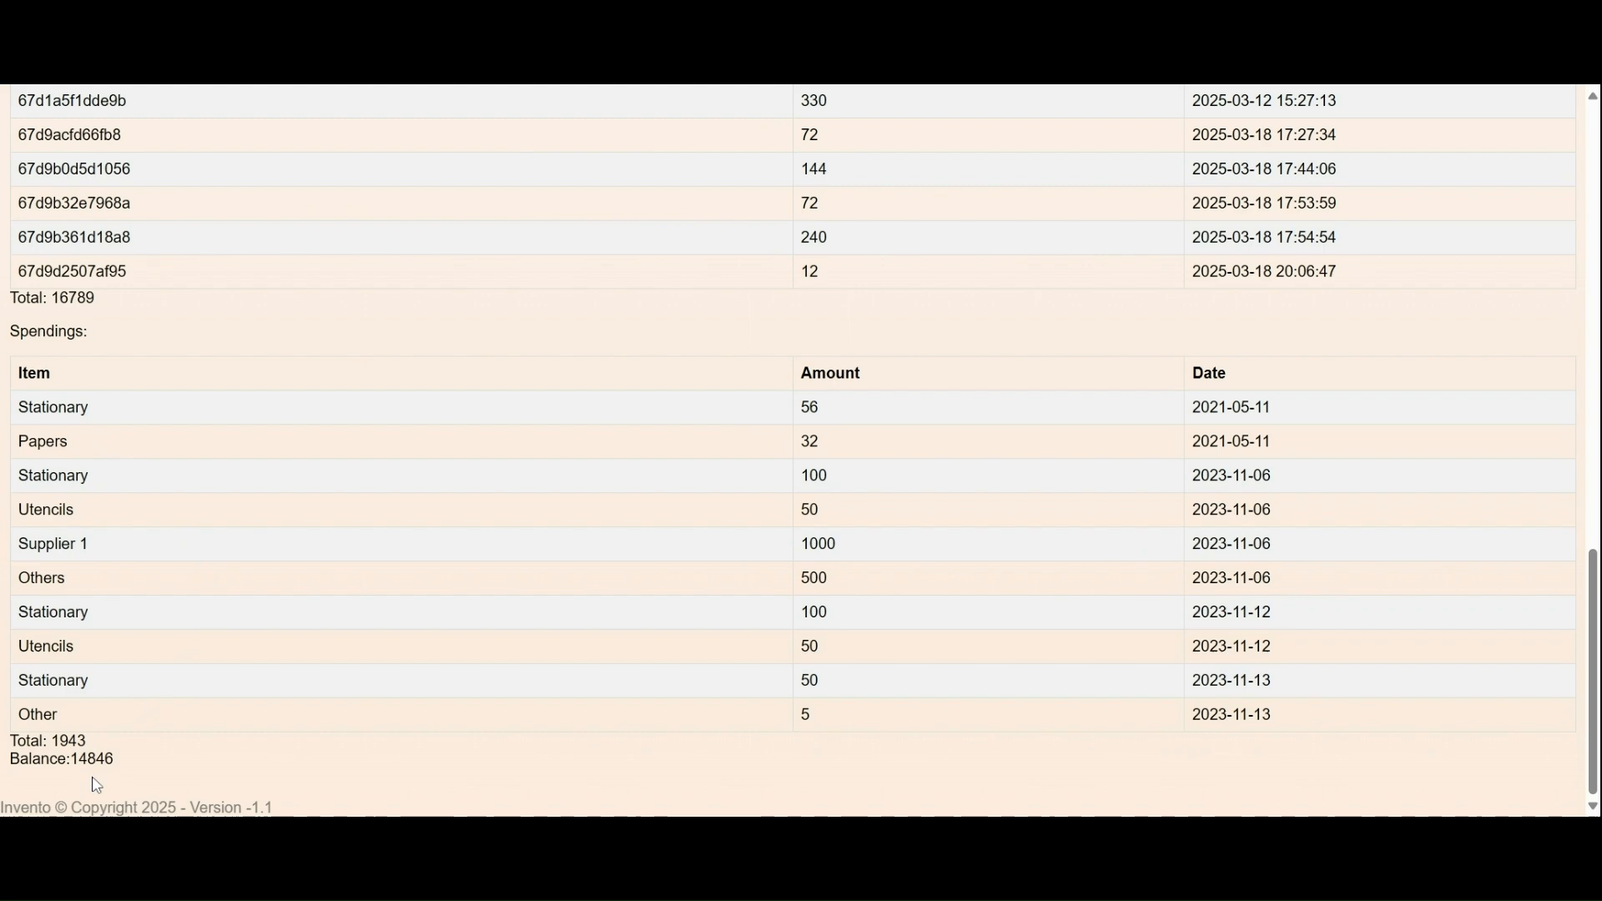
scroll(404, 561, "up", 20)
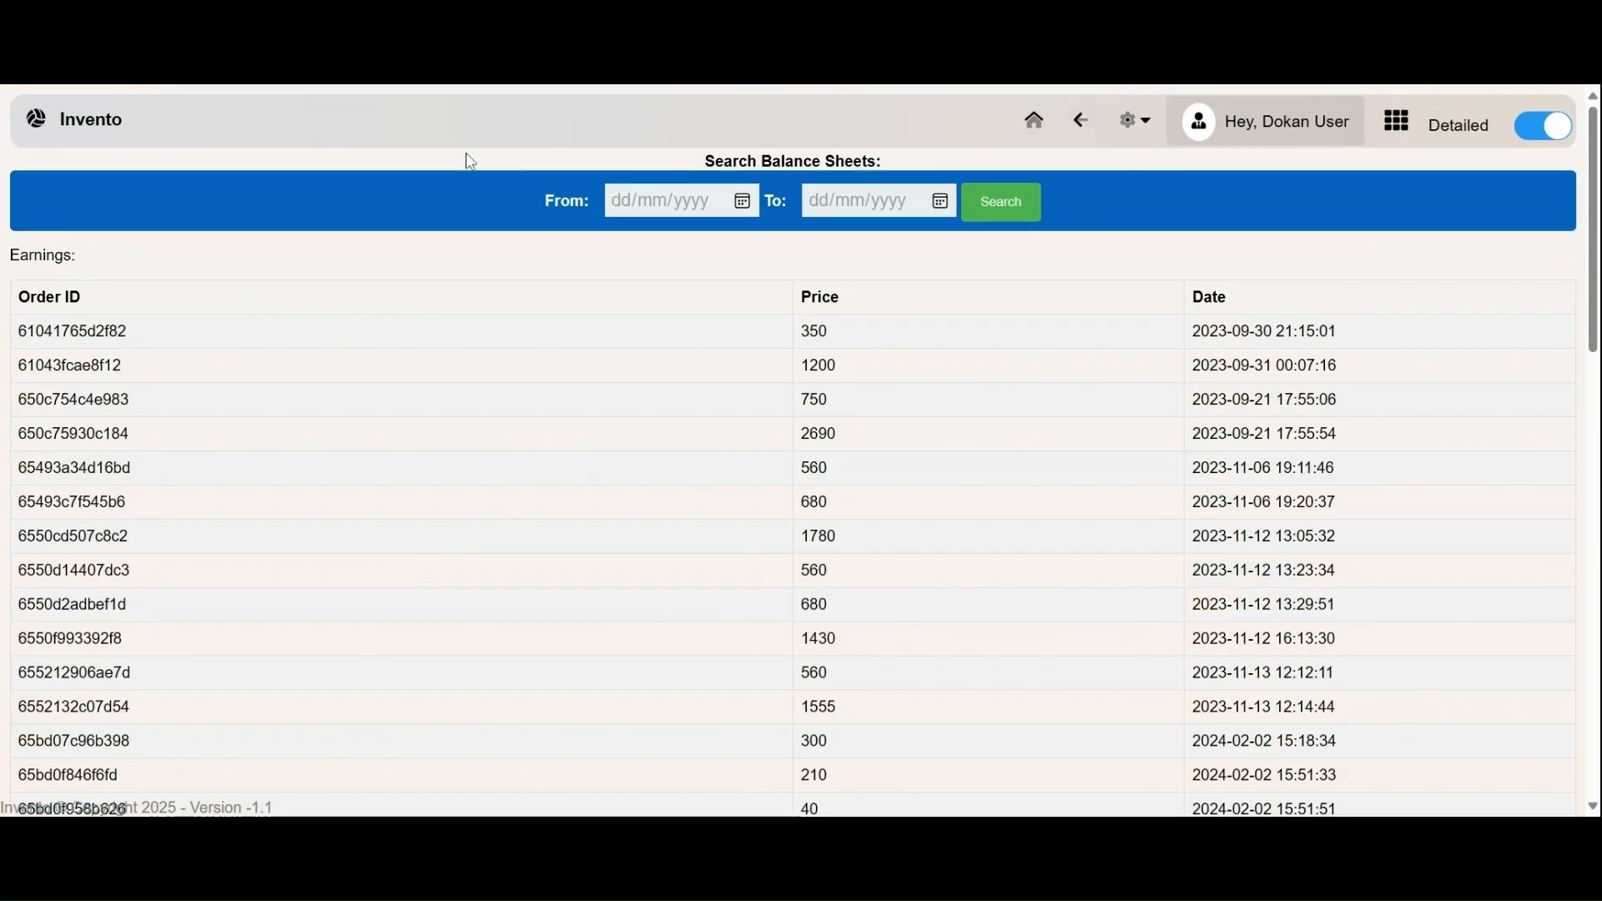
left_click(1079, 121)
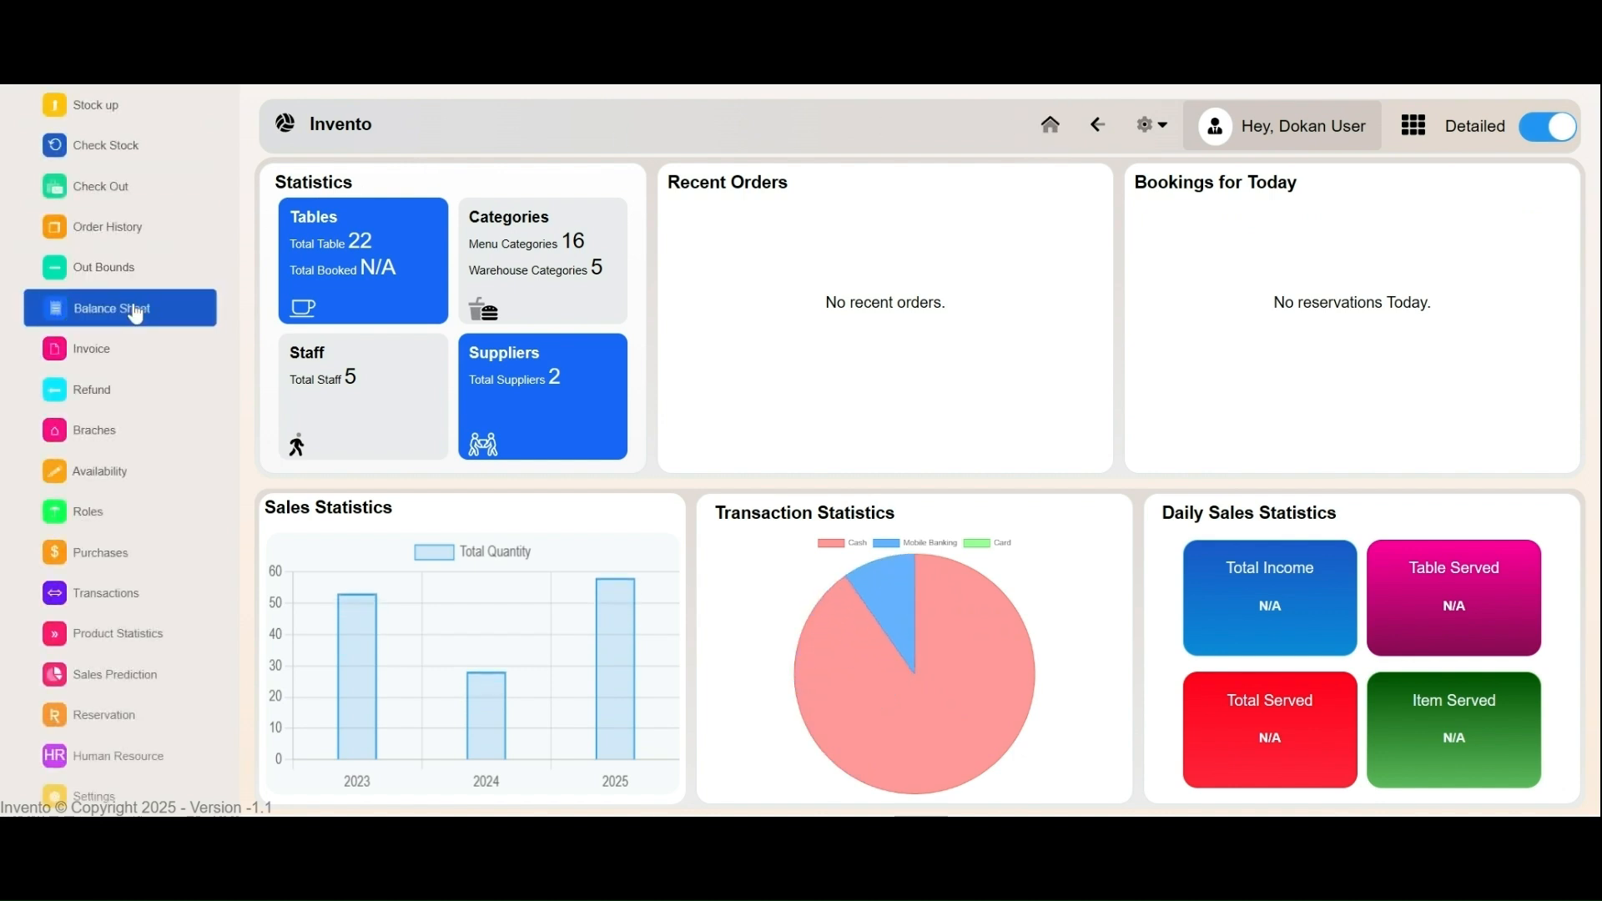
- View the Invoice search page and the invoice history, and return to the dashboard
left_click(92, 350)
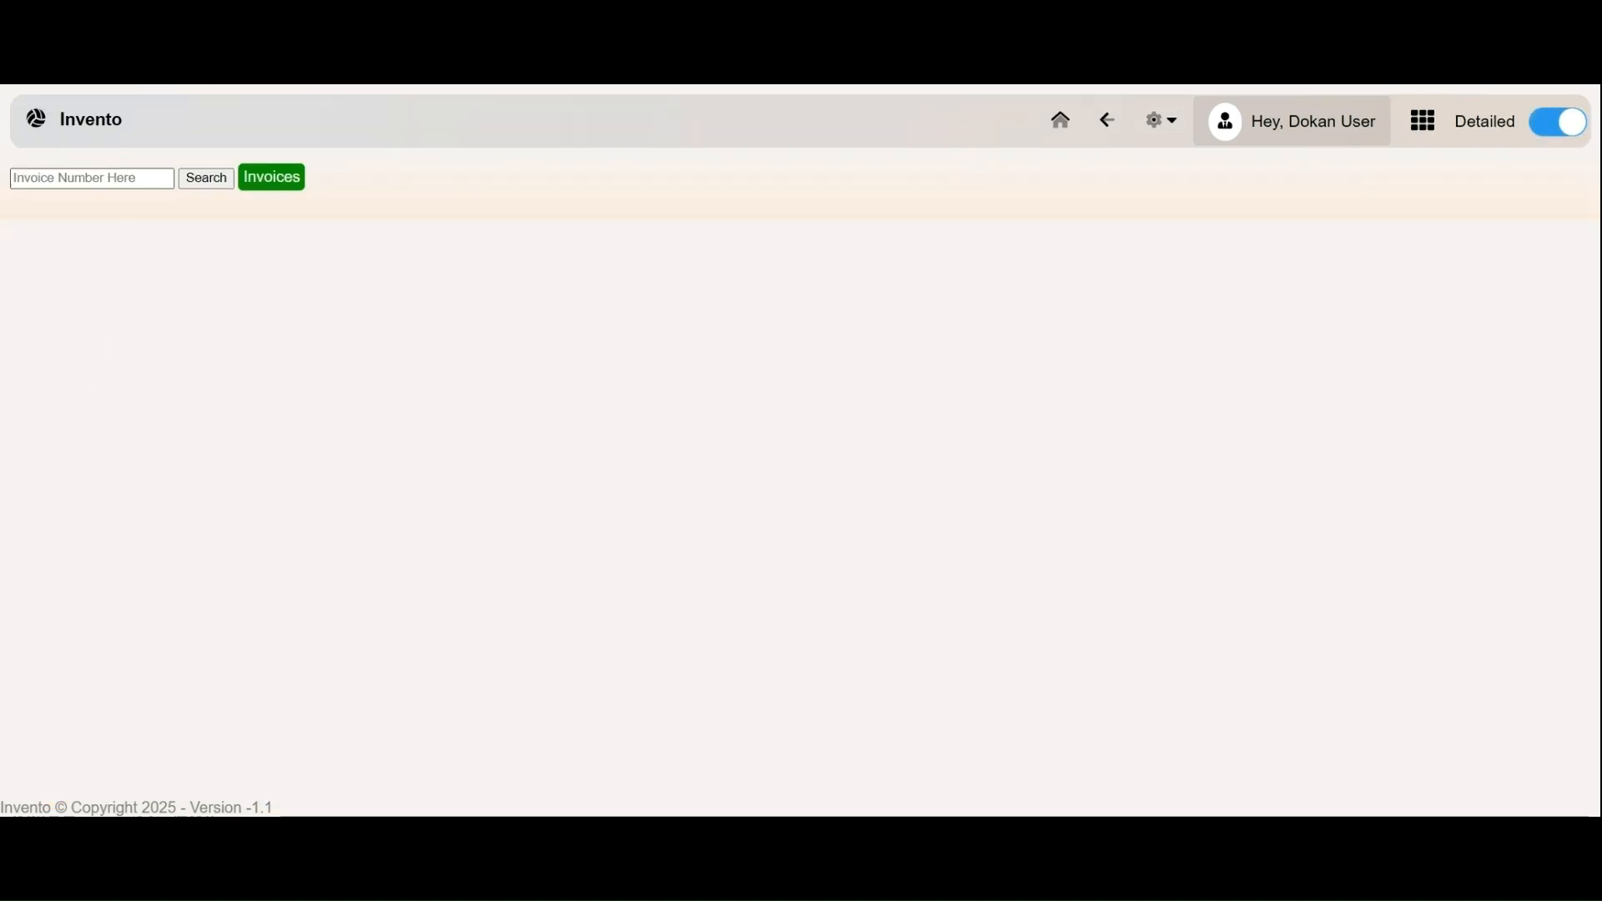
left_click(247, 176)
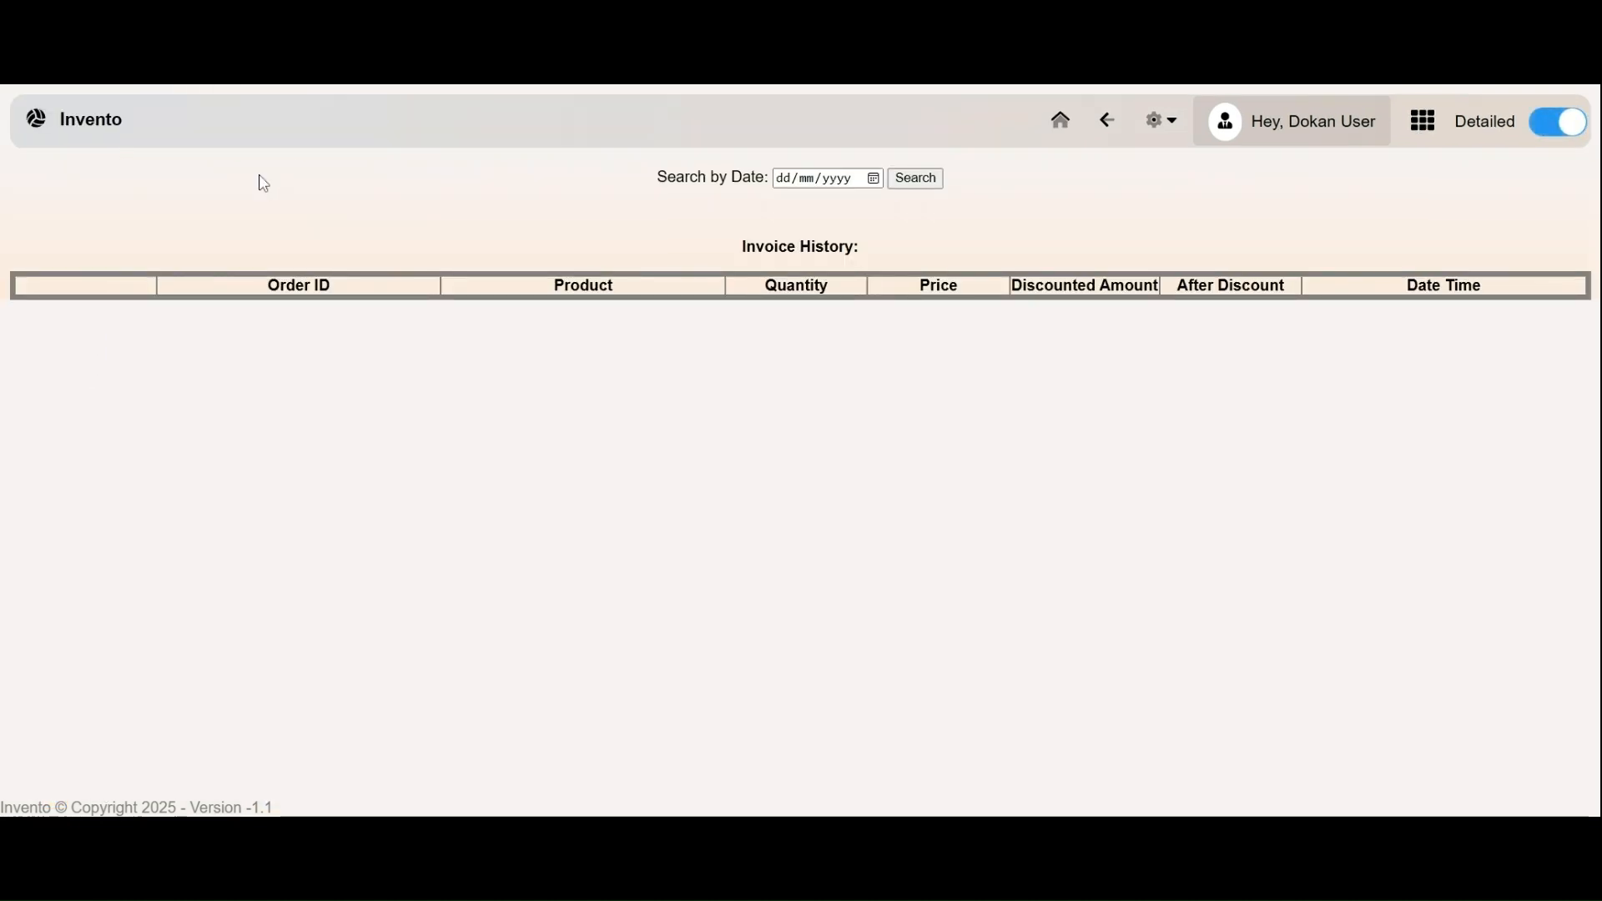
left_click(1099, 136)
left_click(1098, 133)
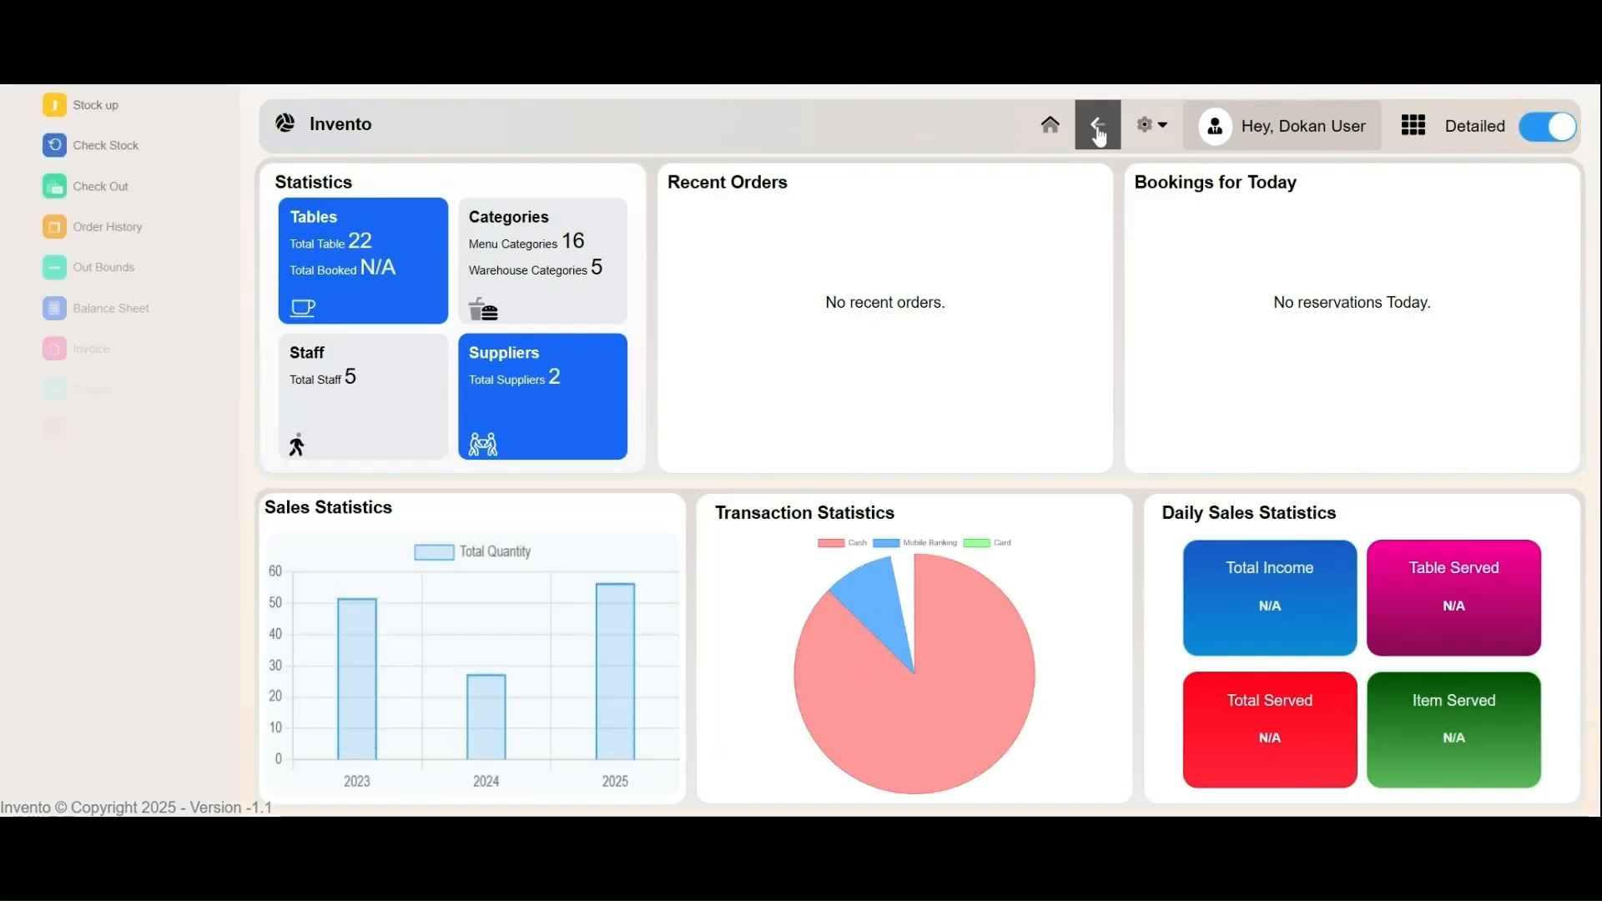
- View the stock list, and recall Table 01's active order in Check Out to review its items and totals
left_click(104, 153)
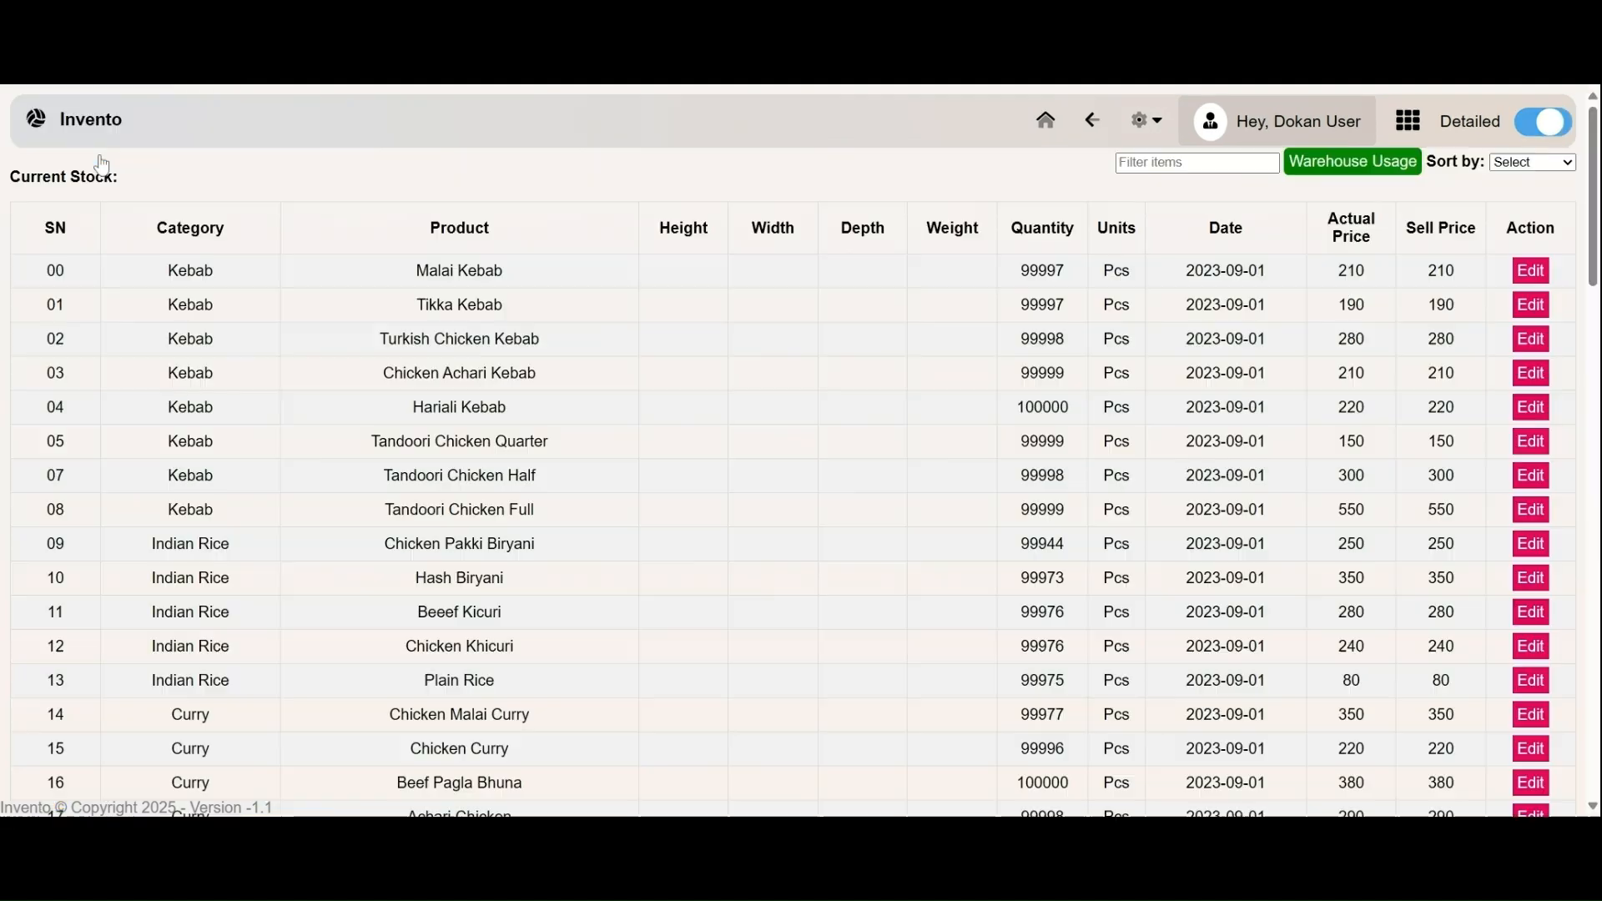
left_click(1046, 121)
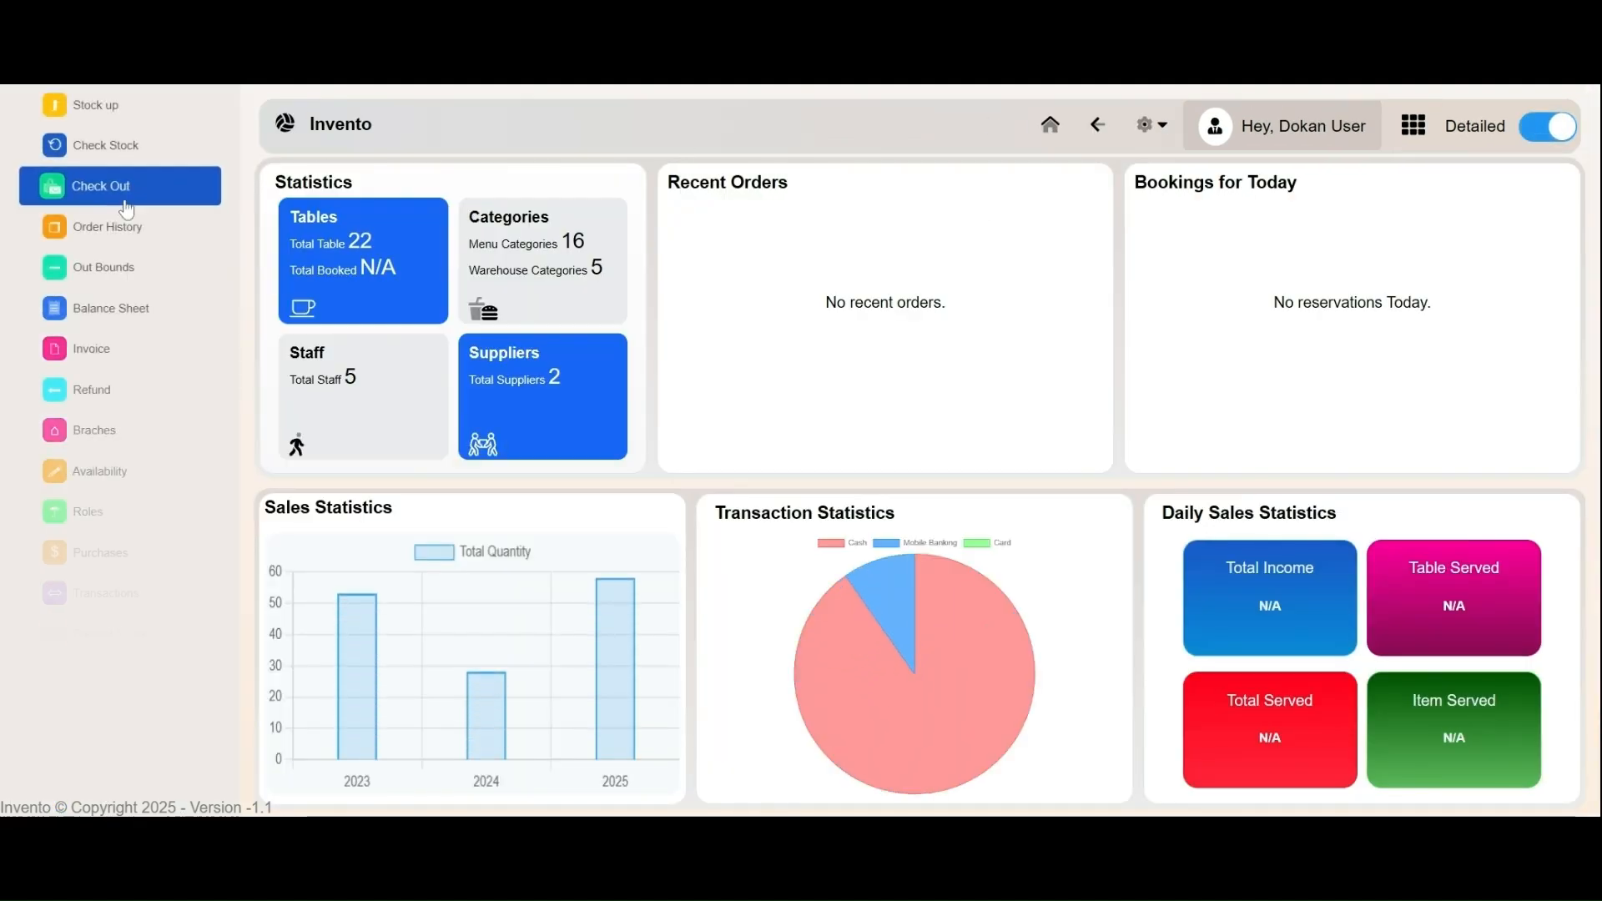
left_click(125, 204)
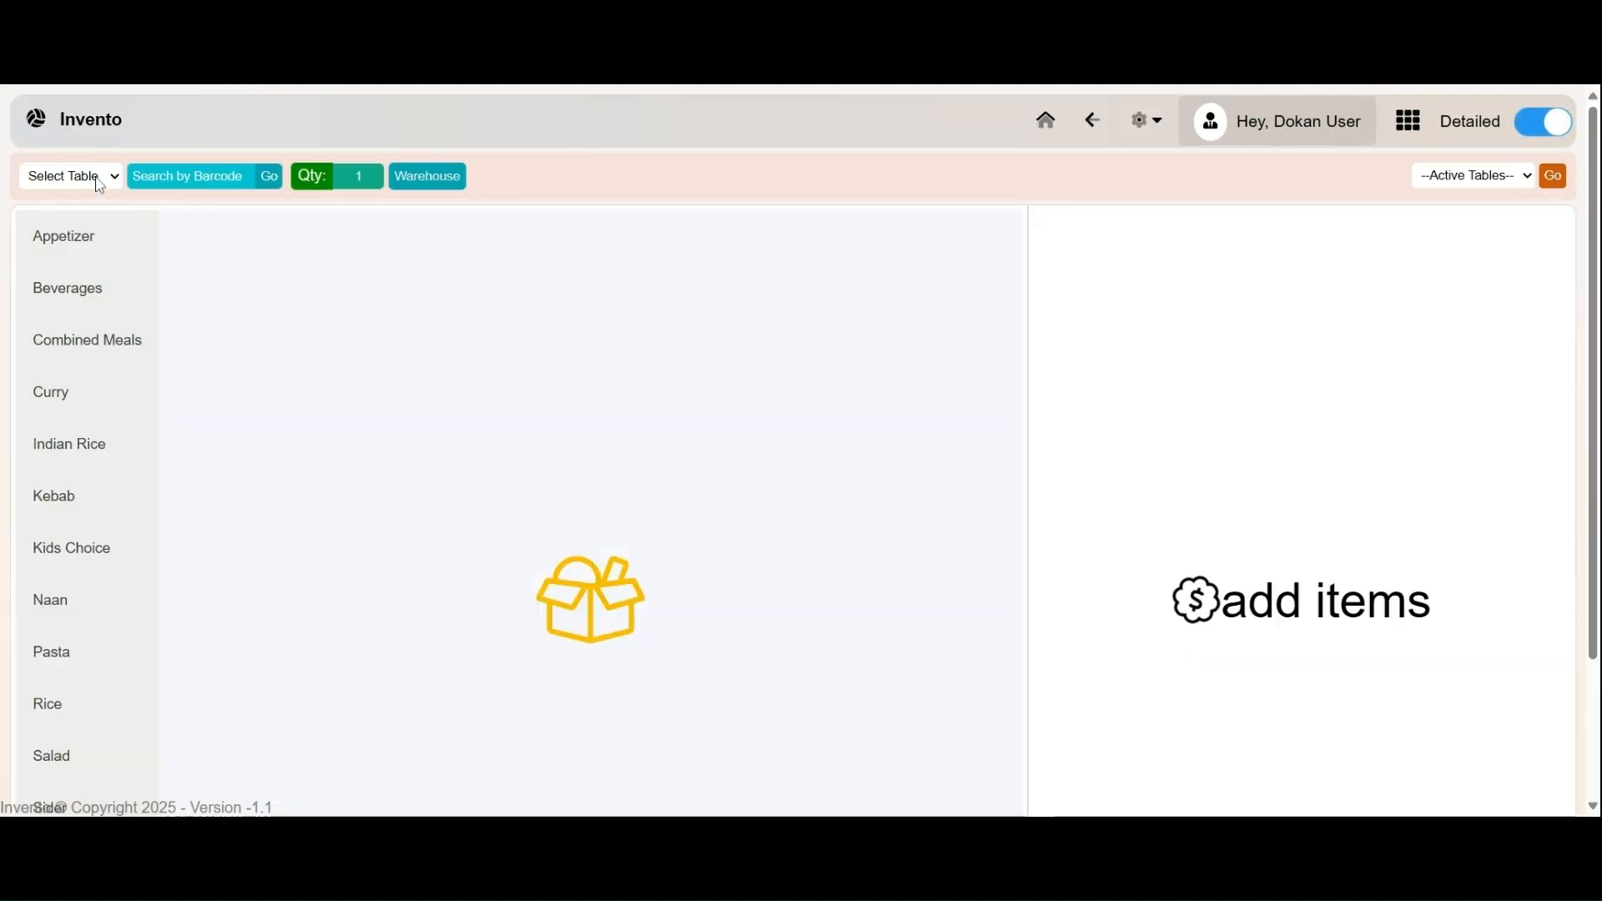
left_click(1473, 176)
left_click(1472, 216)
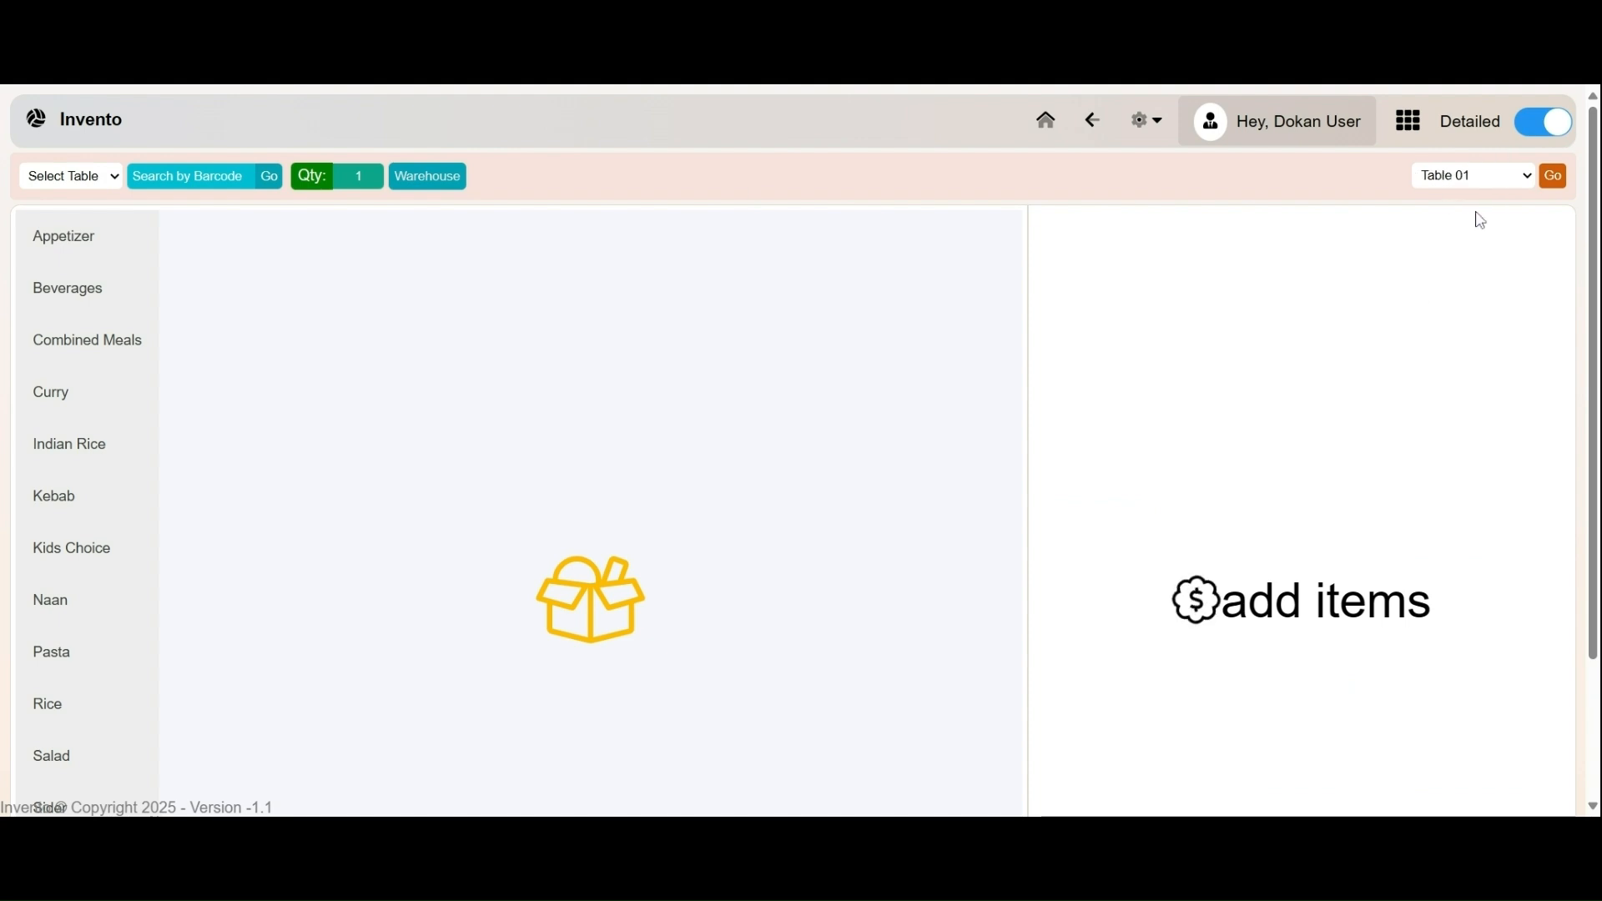
left_click(1556, 178)
scroll(1404, 648, "down", 2)
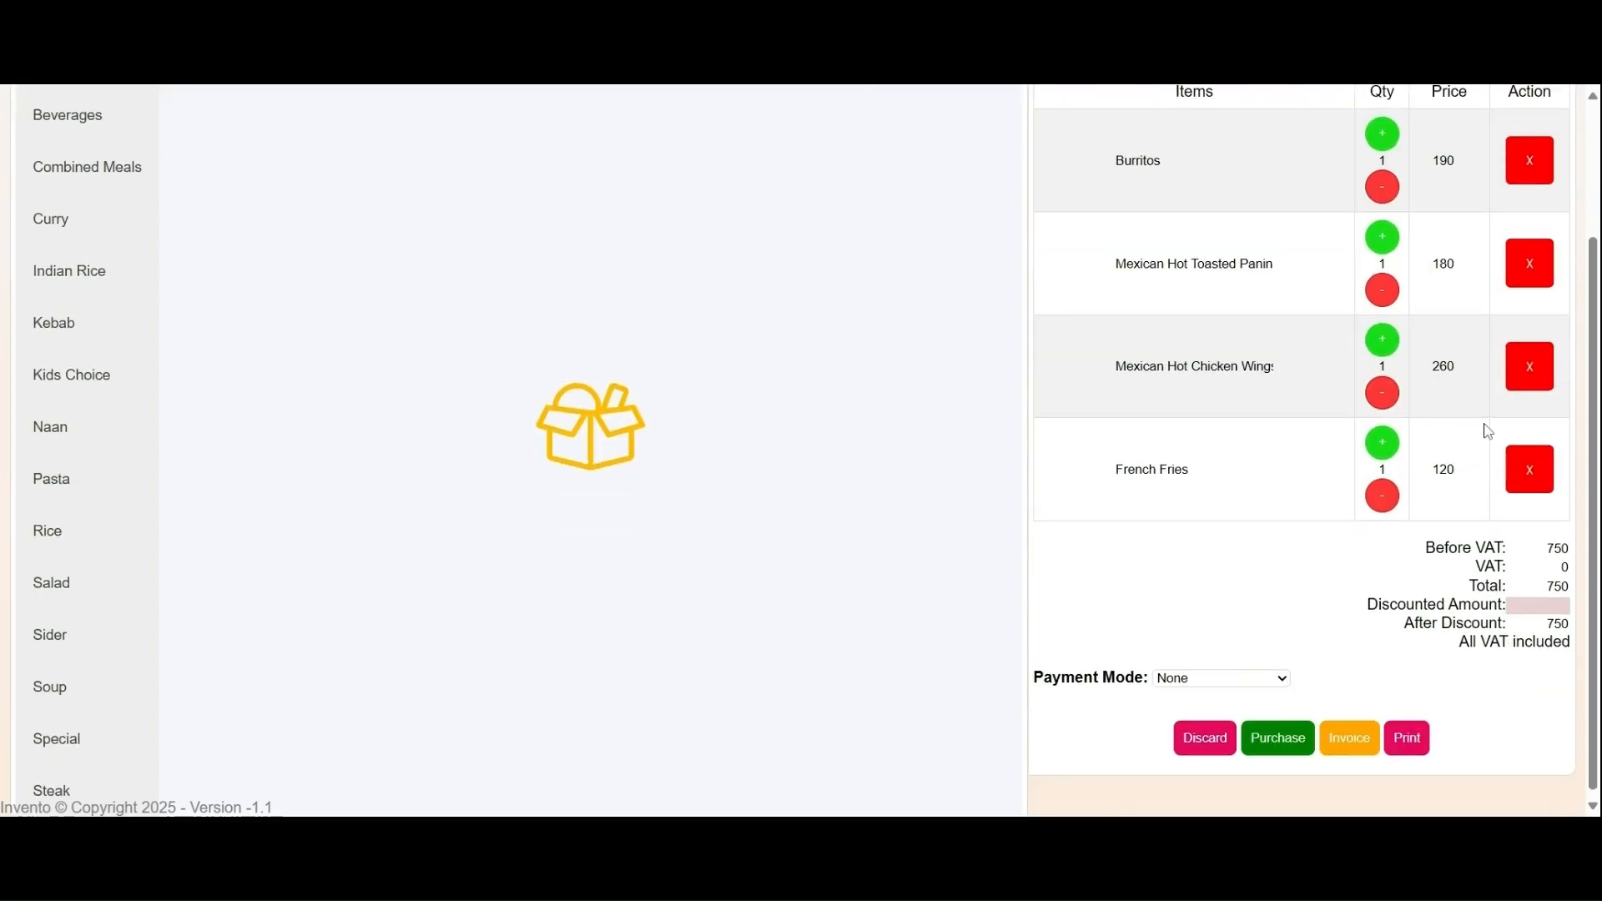
scroll(1488, 431, "up", 2)
left_click(1047, 121)
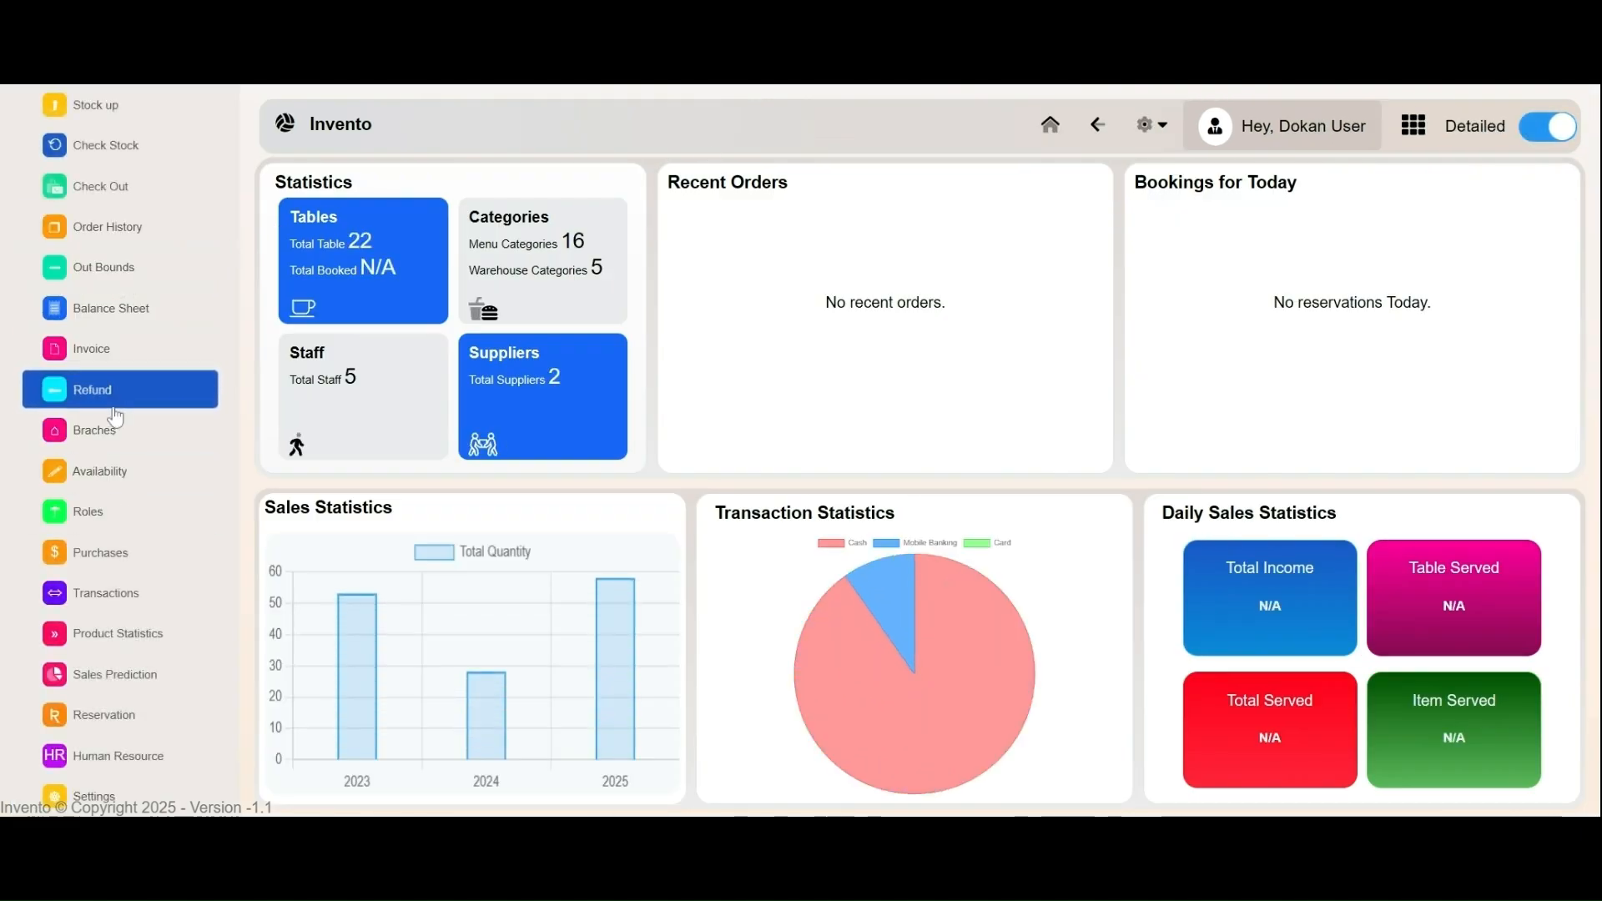
- Search the Refund memos for two suggested order IDs one after the other, and leave the refund page
left_click(114, 393)
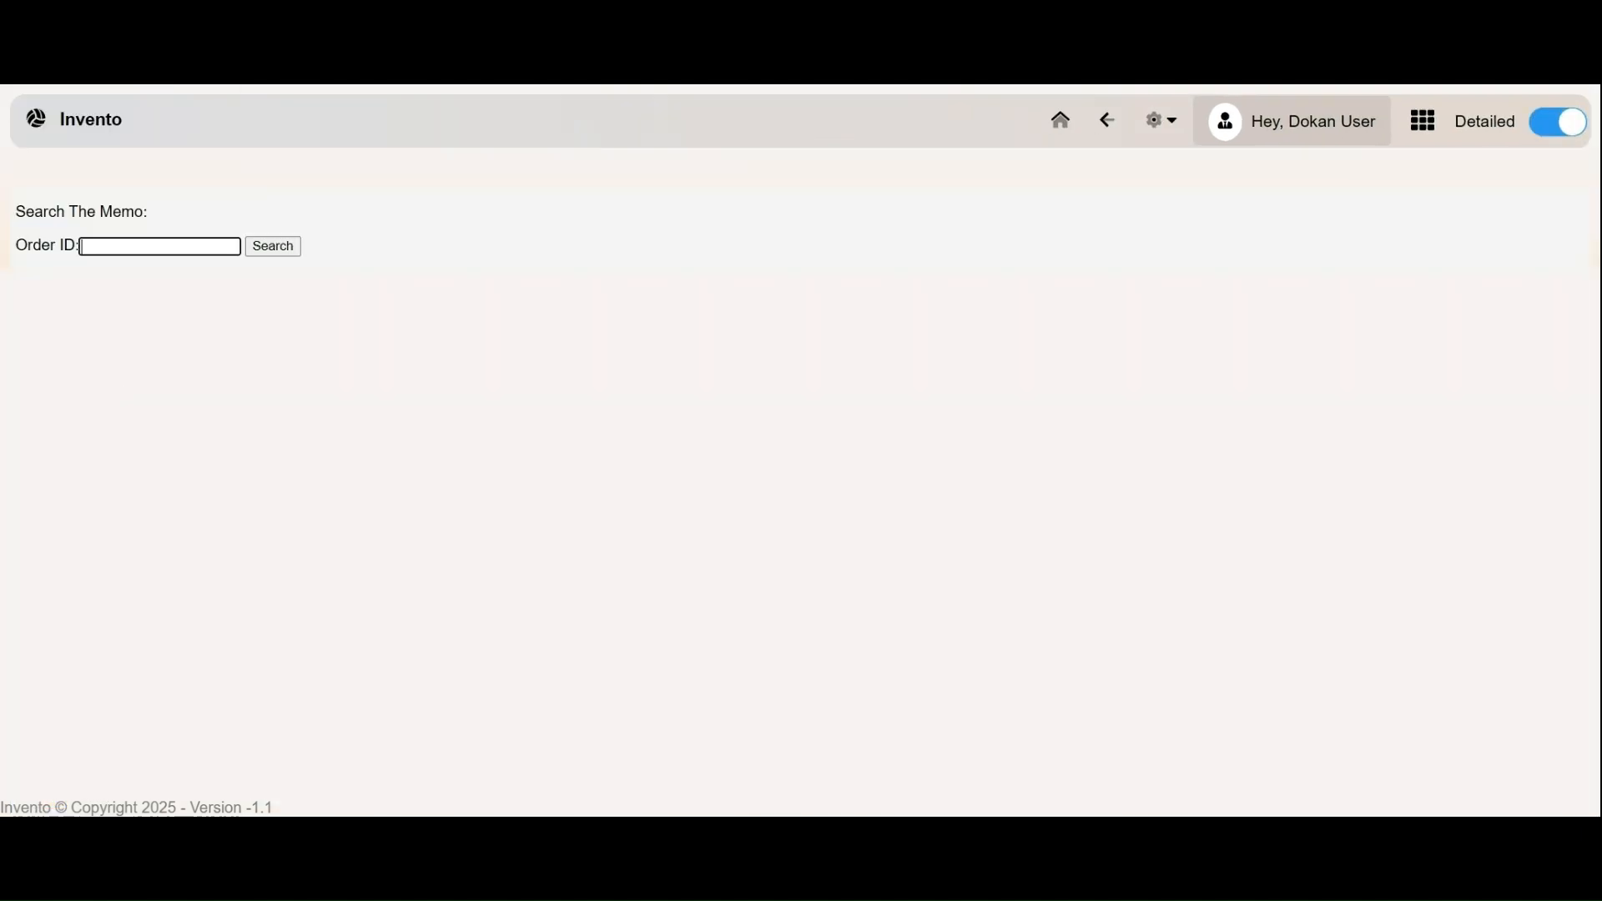
left_click(122, 263)
left_click(279, 250)
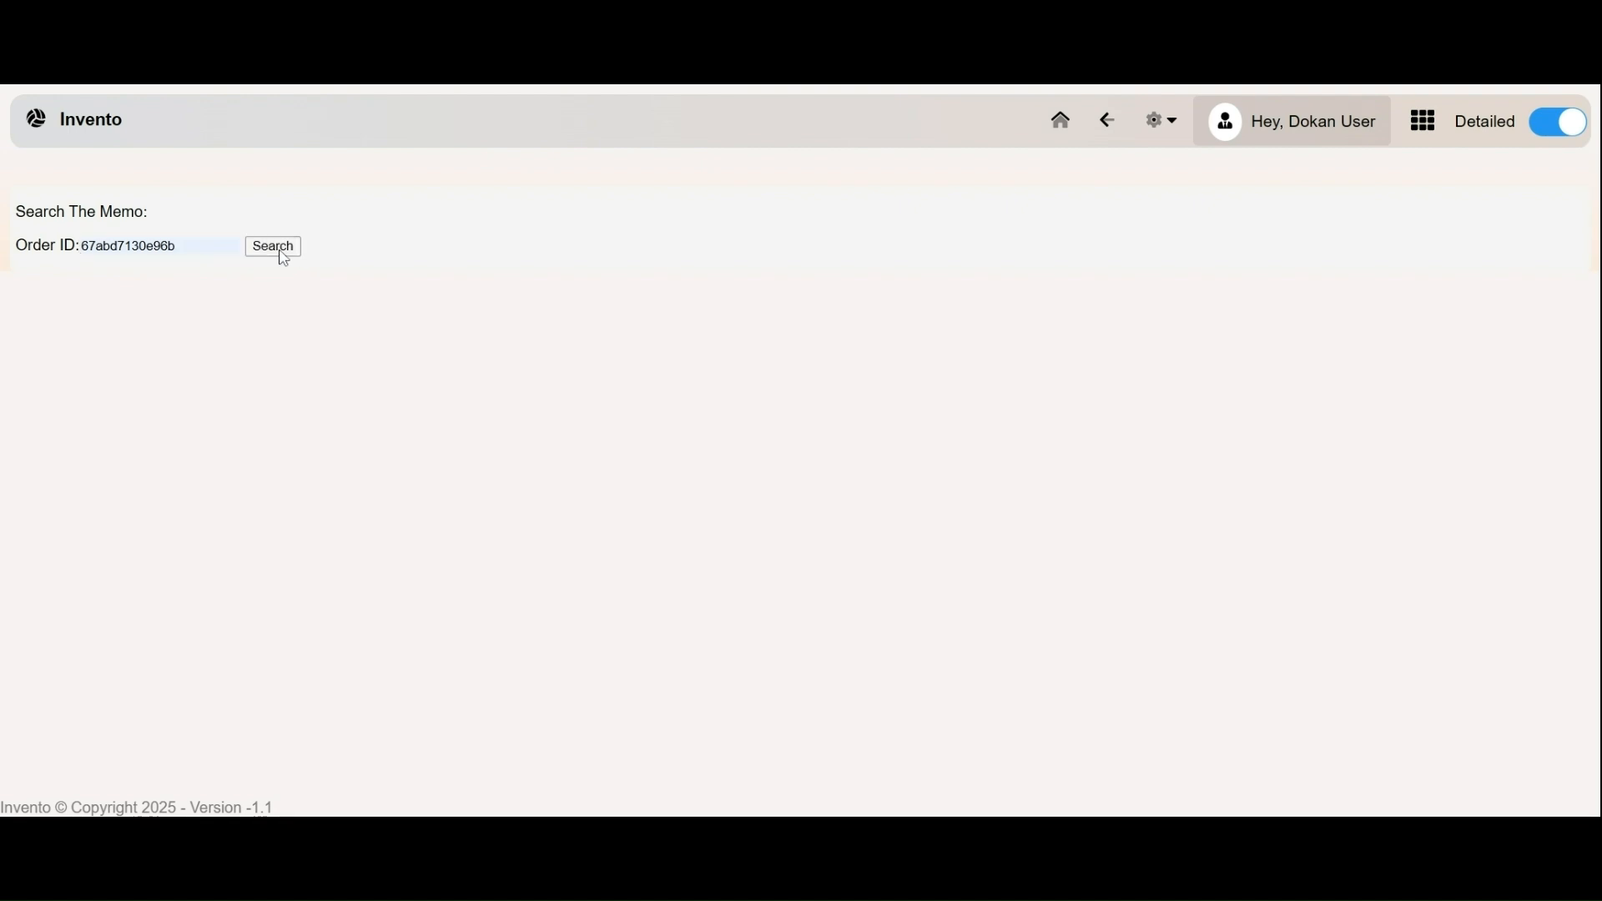
left_click(159, 247)
left_click(158, 279)
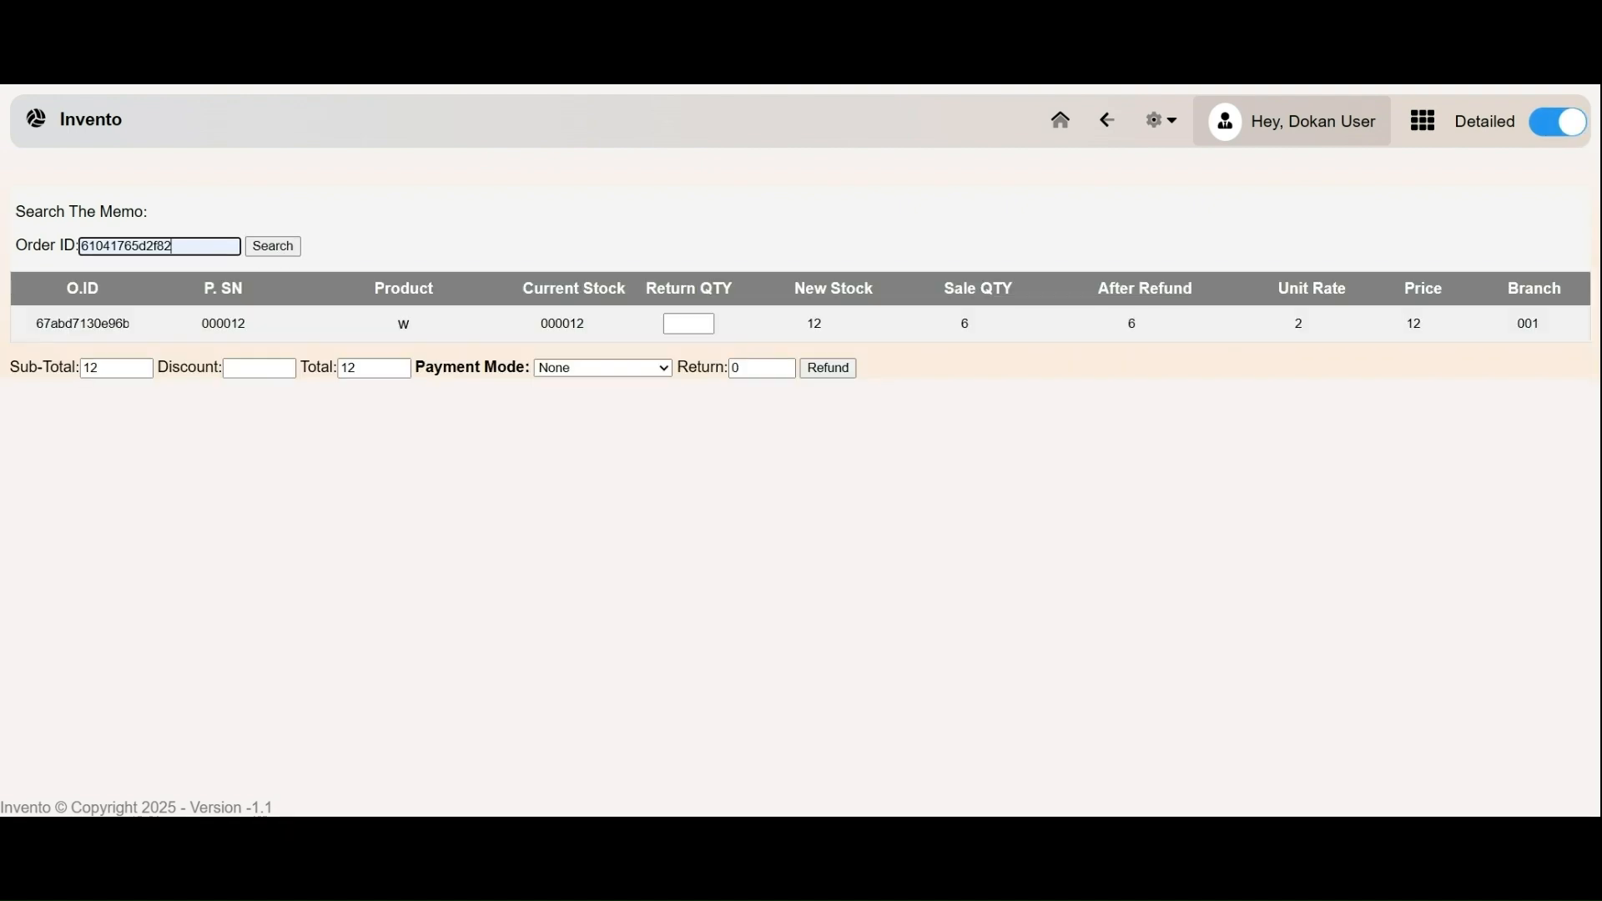
left_click(275, 251)
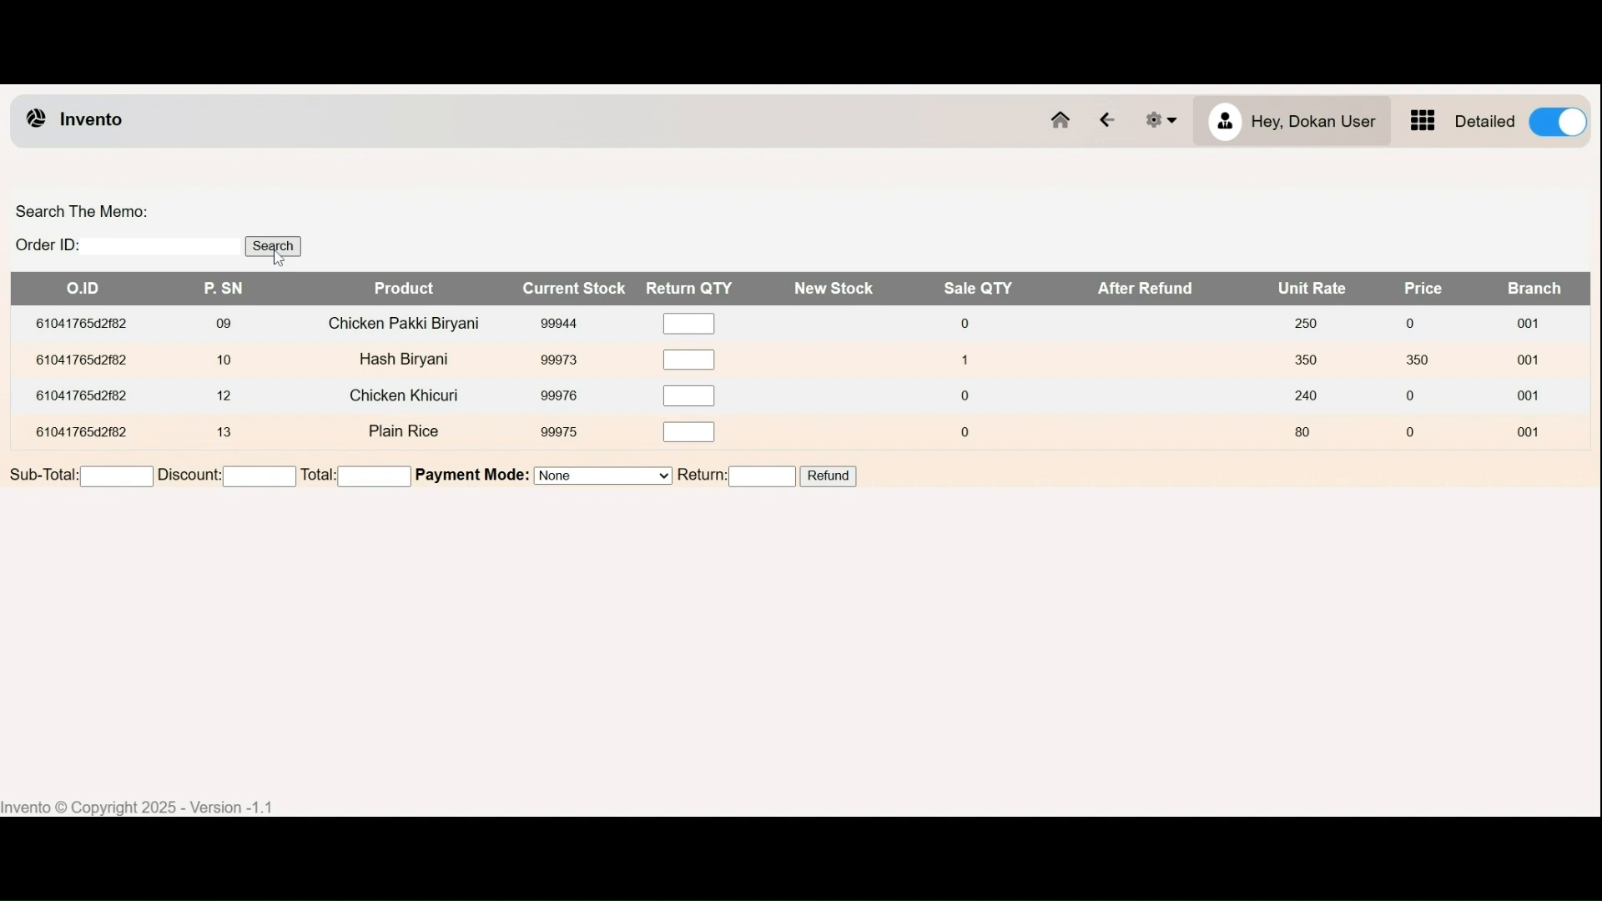
left_click(1106, 119)
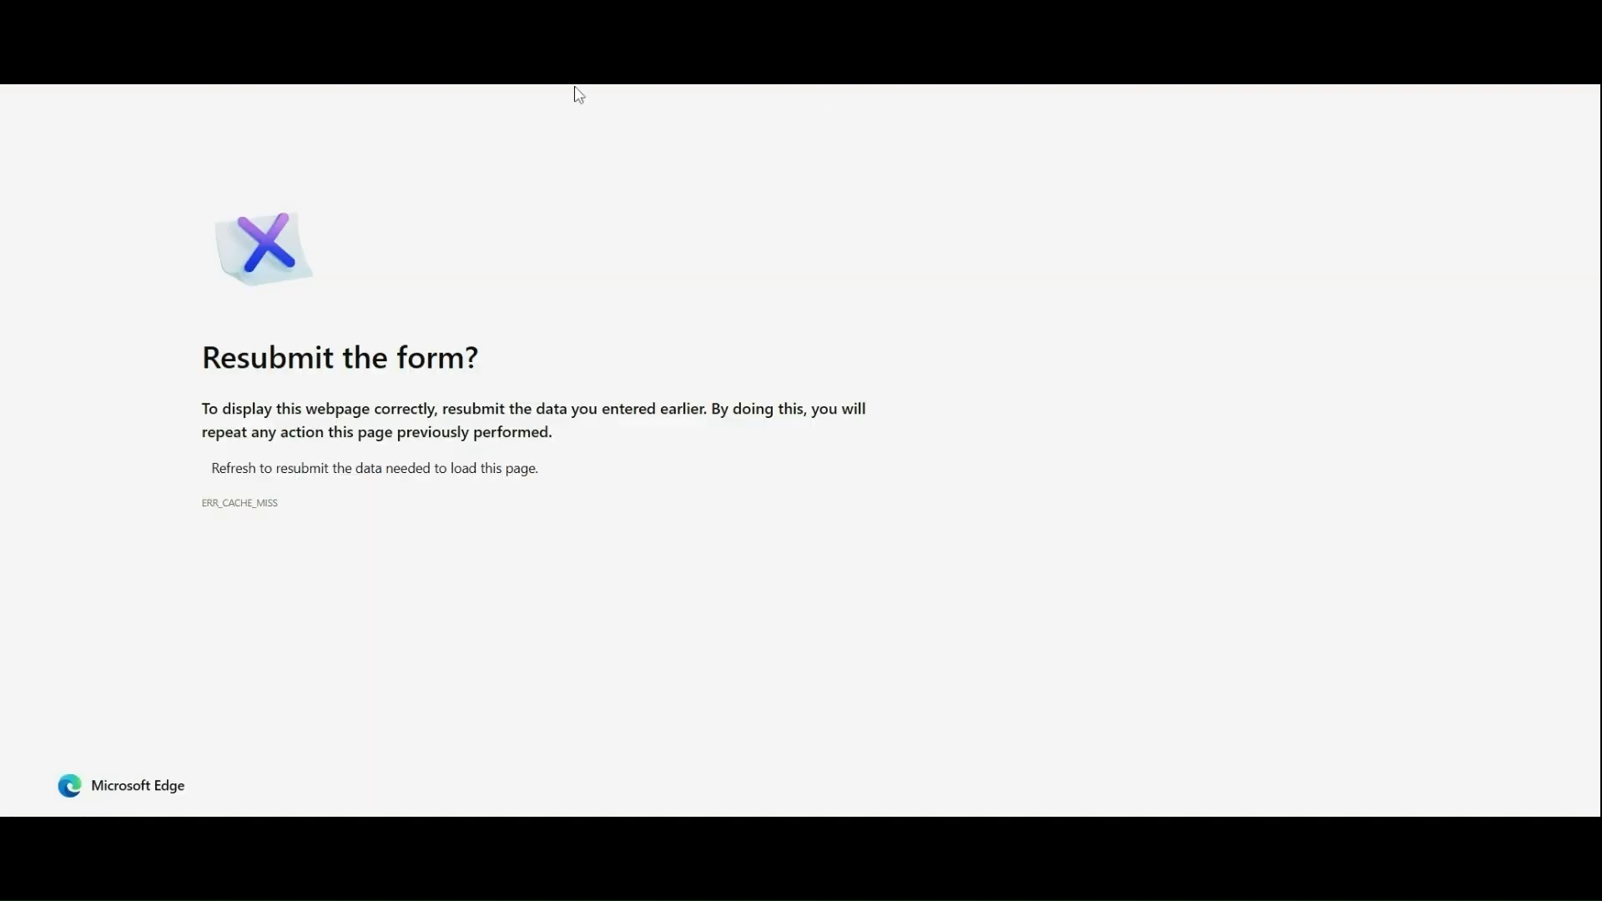
- Examine the new branch form and the recently added branches in Branches, and return to the dashboard
left_click(1045, 127)
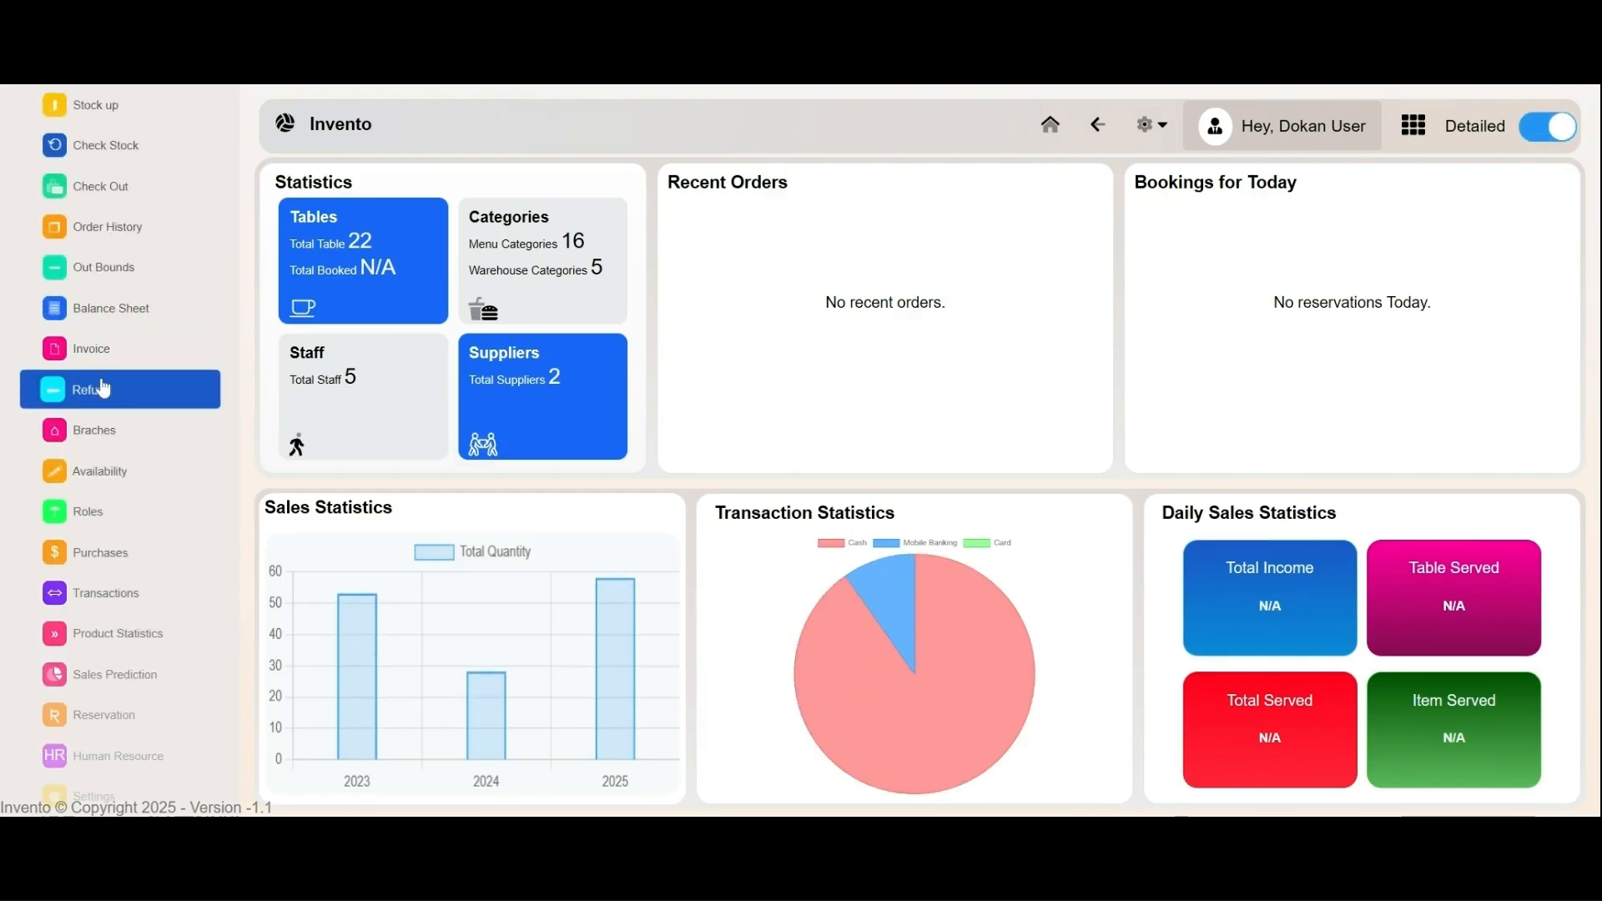
left_click(125, 435)
scroll(129, 436, "down", 4)
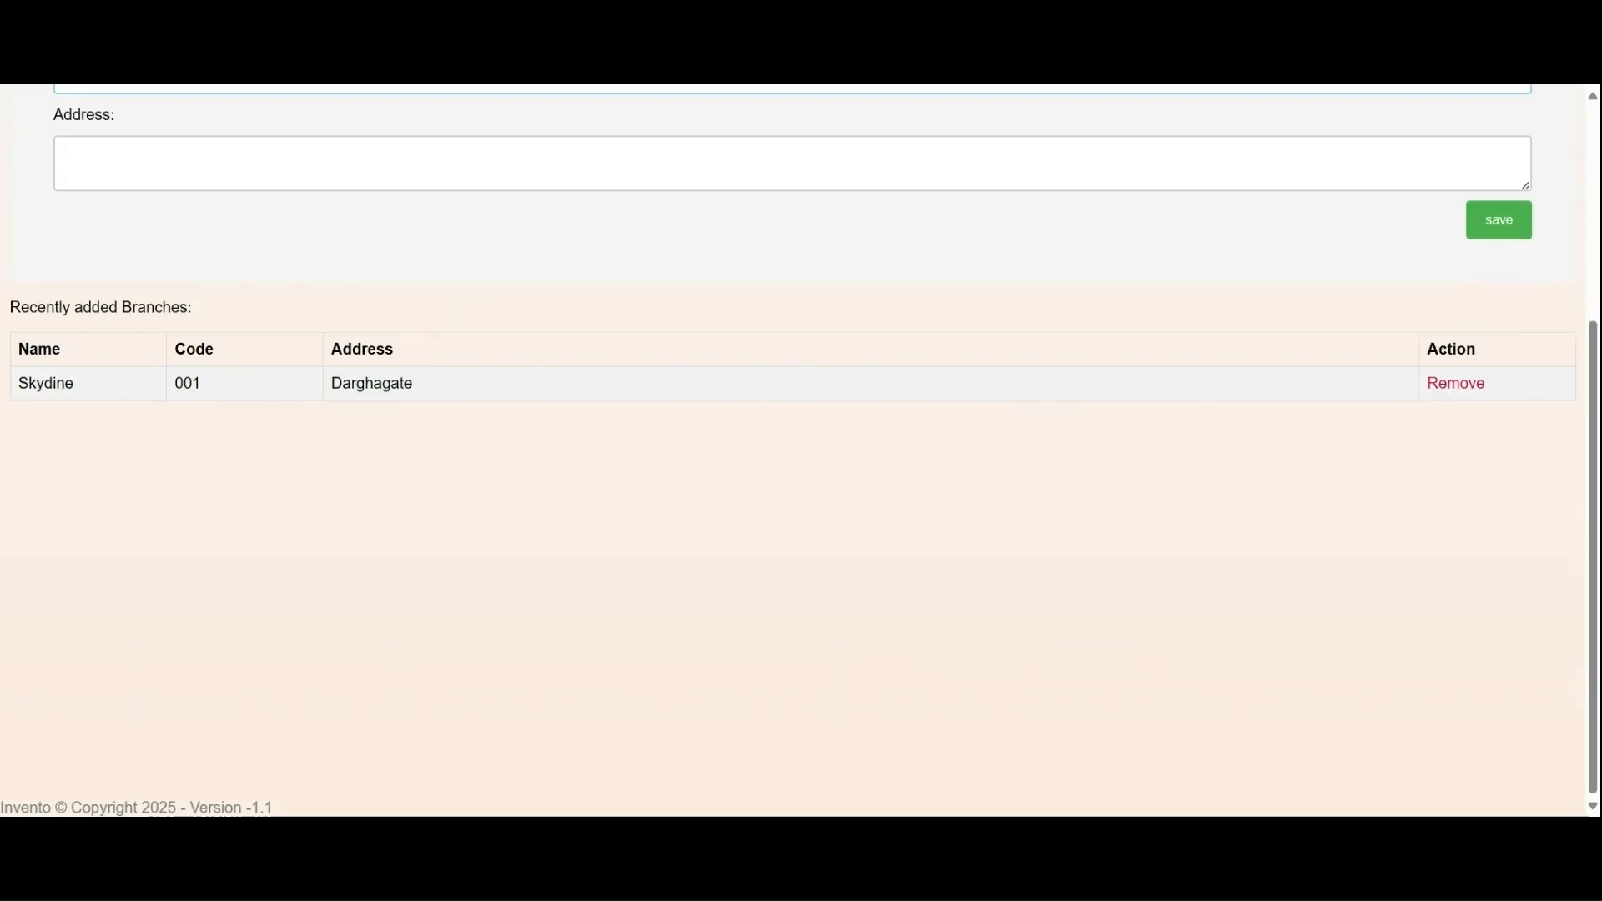
scroll(130, 436, "up", 4)
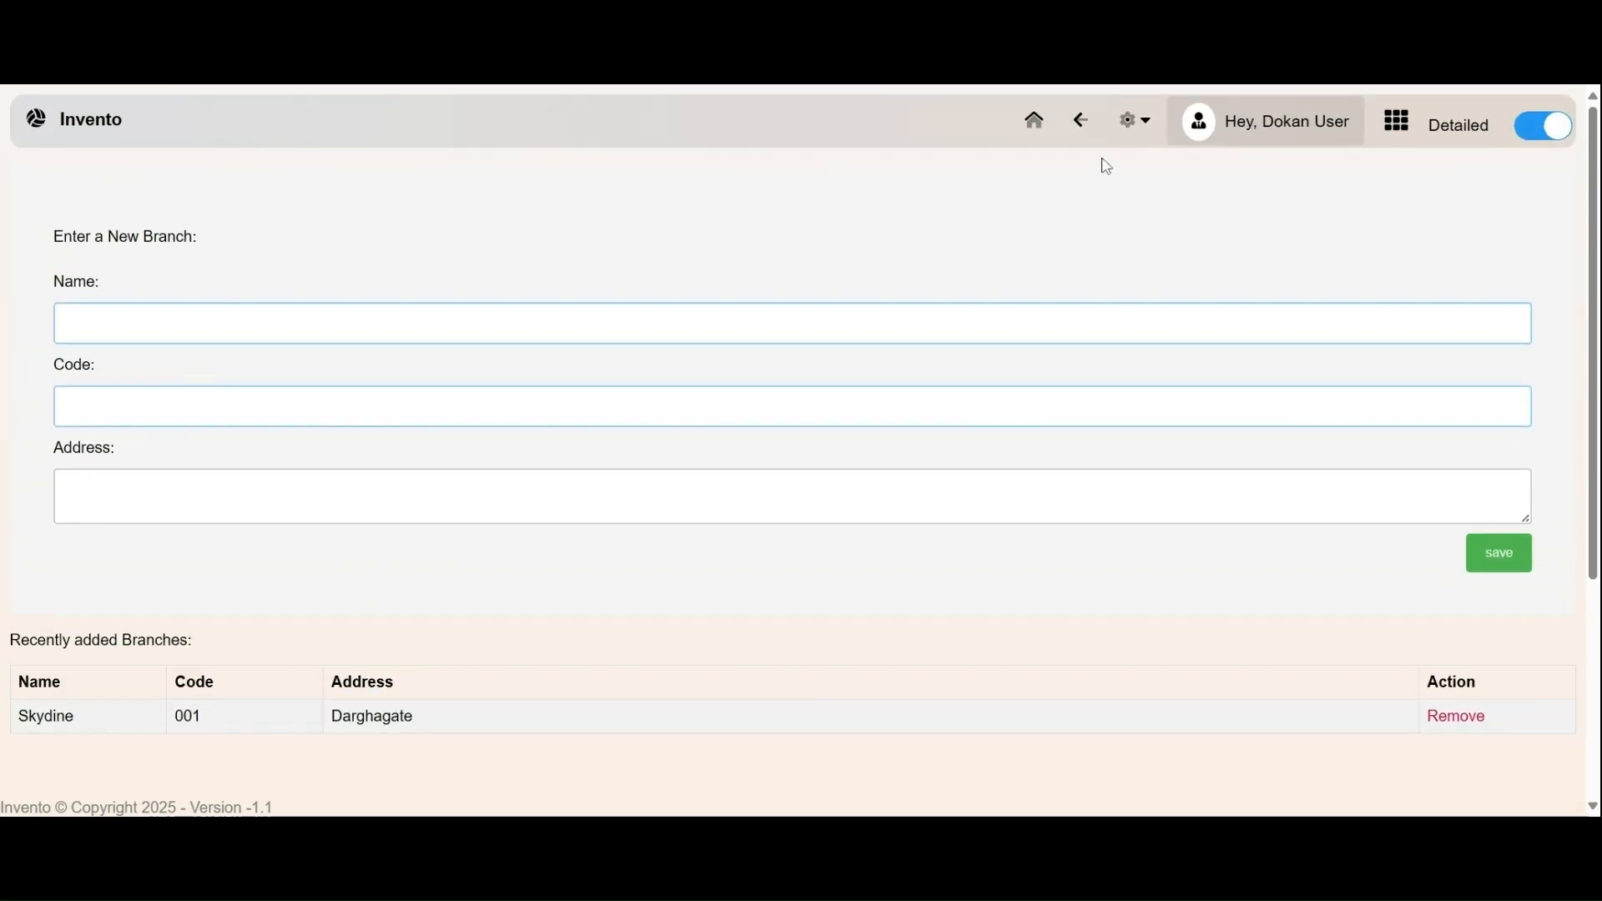
left_click(1080, 120)
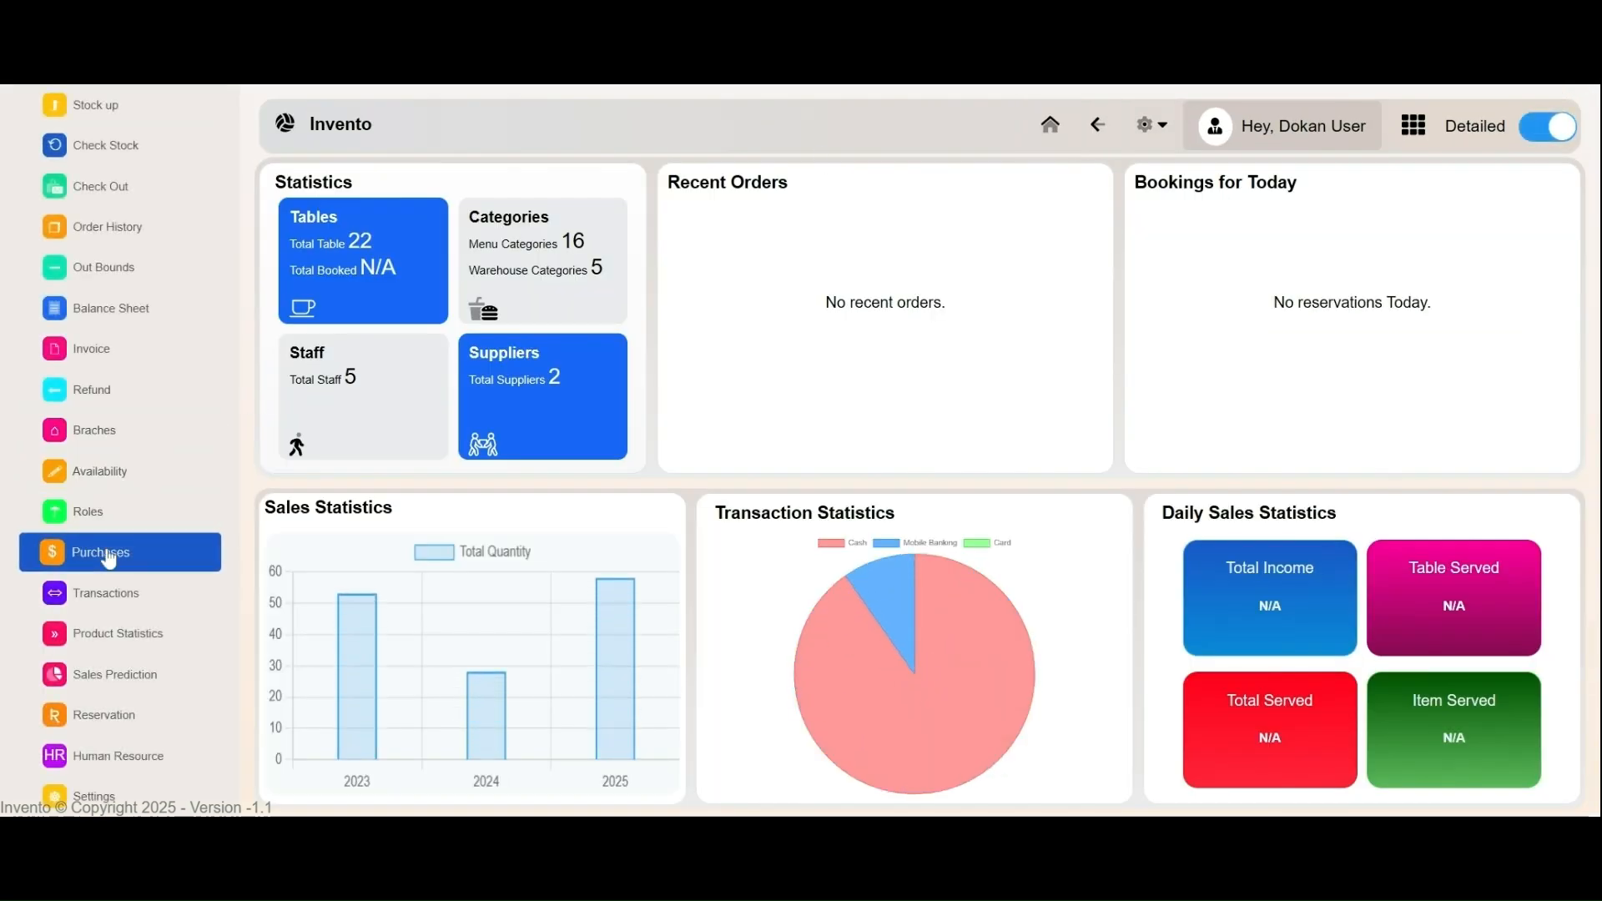
- View the product code search in Availability, and examine the user form and recently added users in Roles
left_click(146, 482)
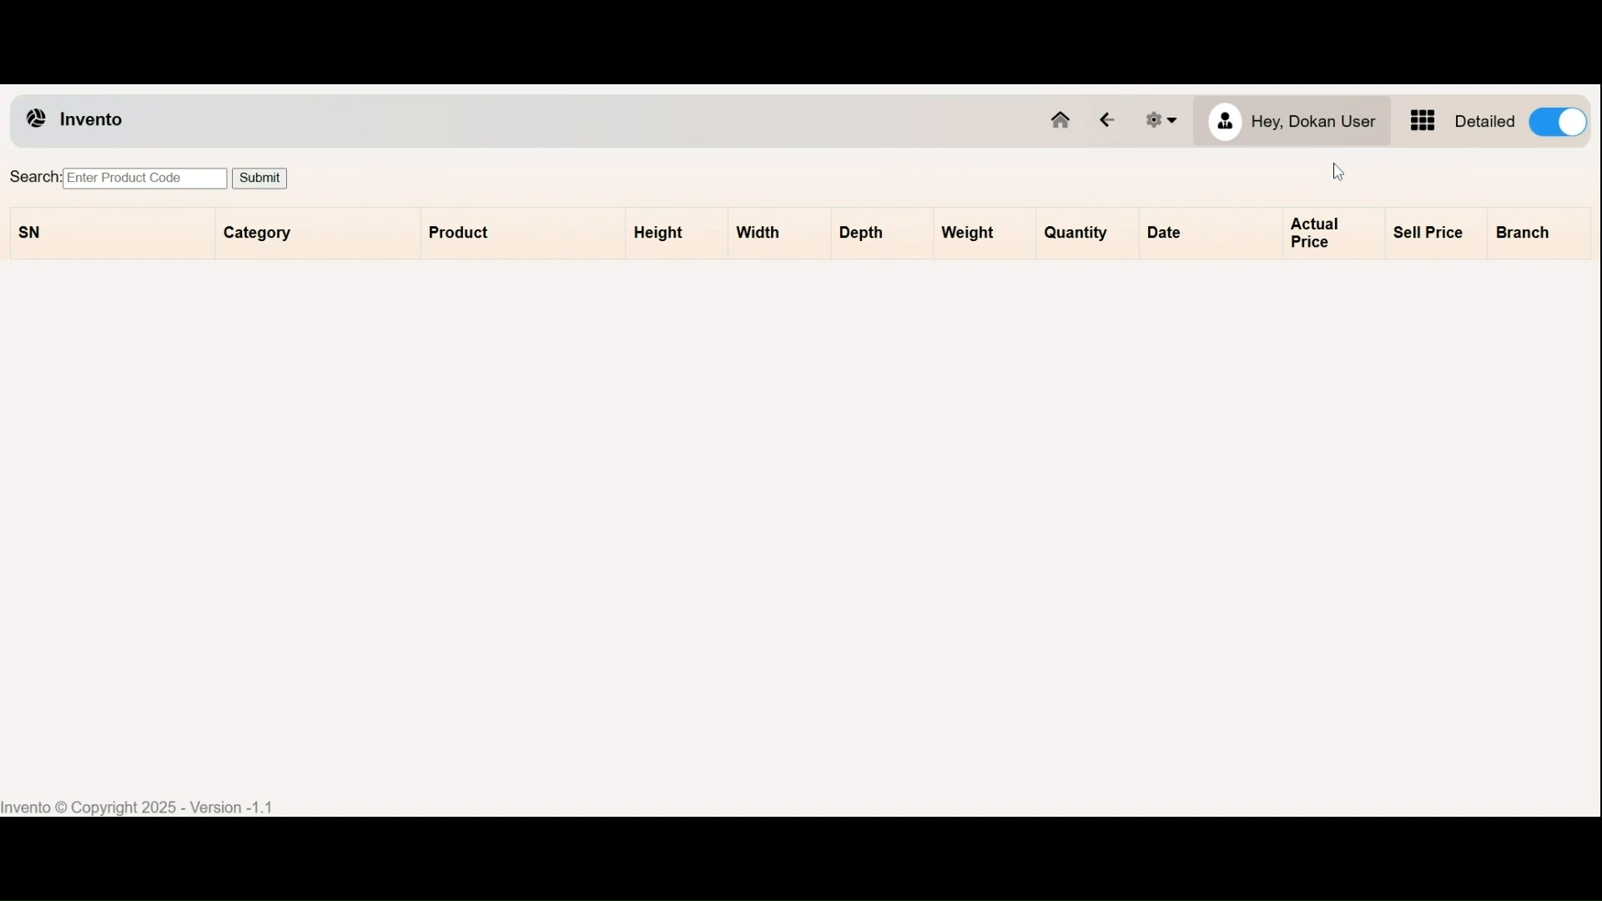
left_click(1116, 136)
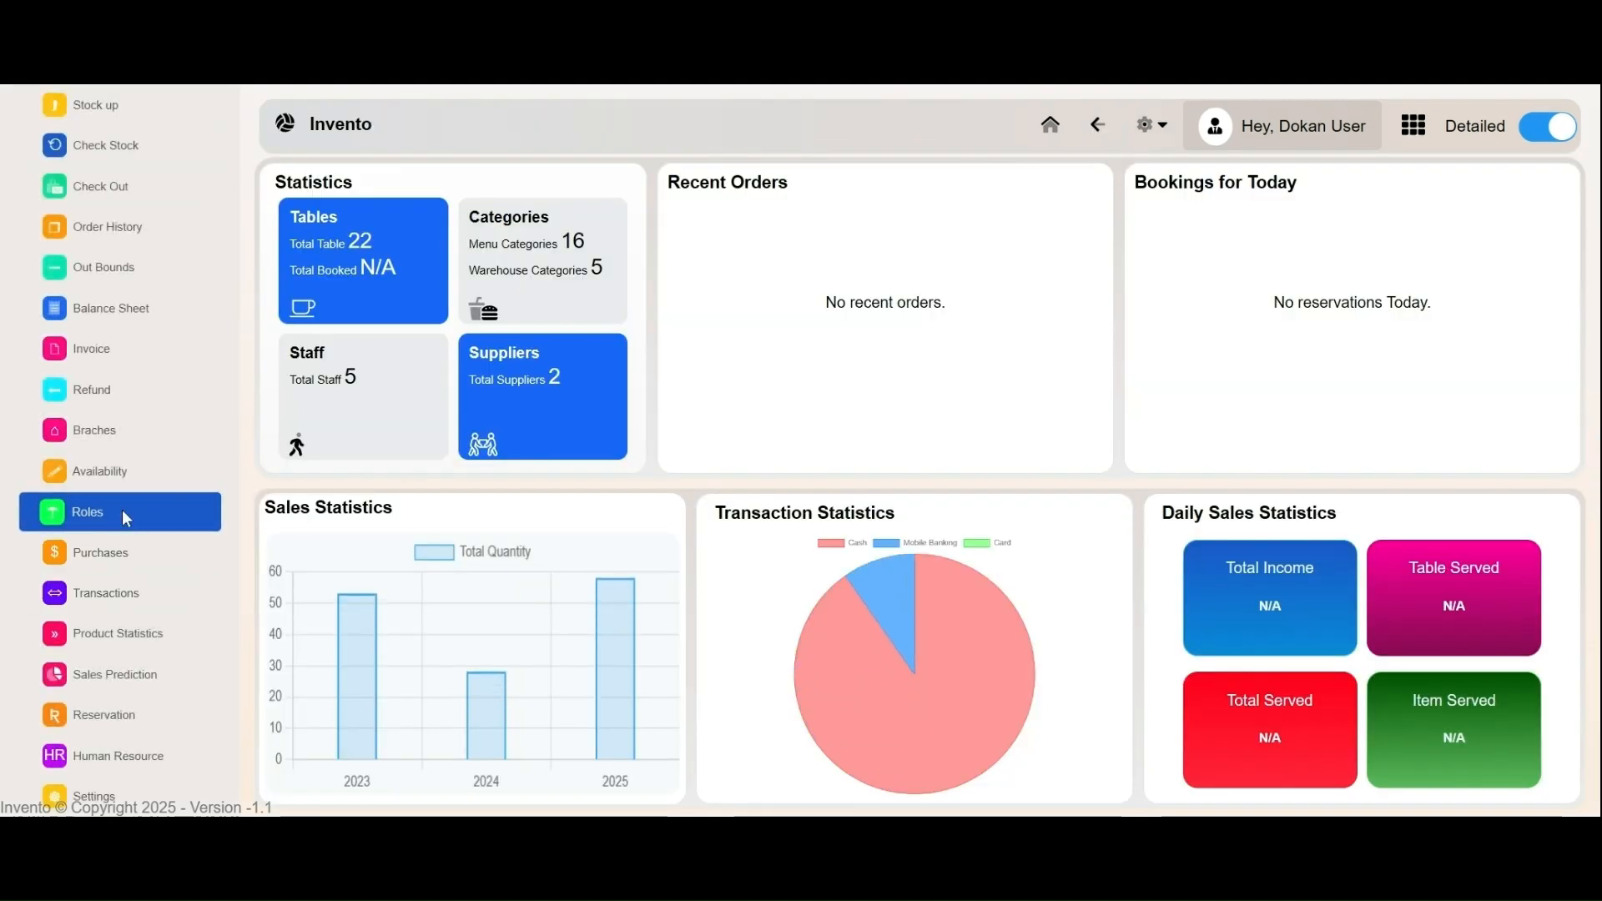
left_click(122, 510)
scroll(161, 532, "down", 3)
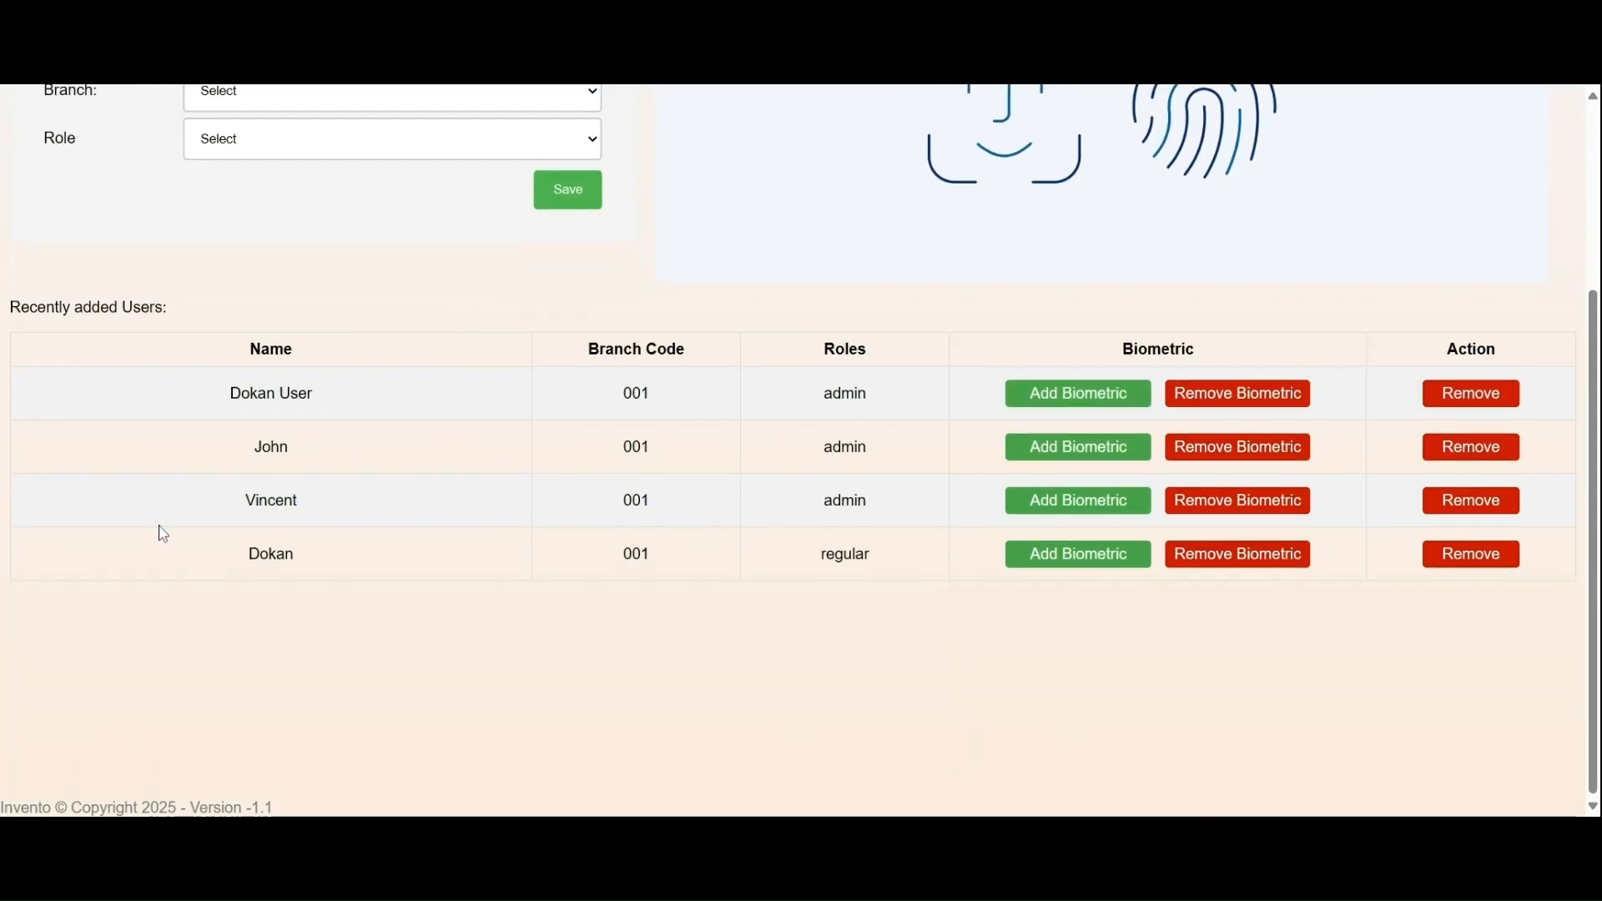
scroll(164, 534, "up", 3)
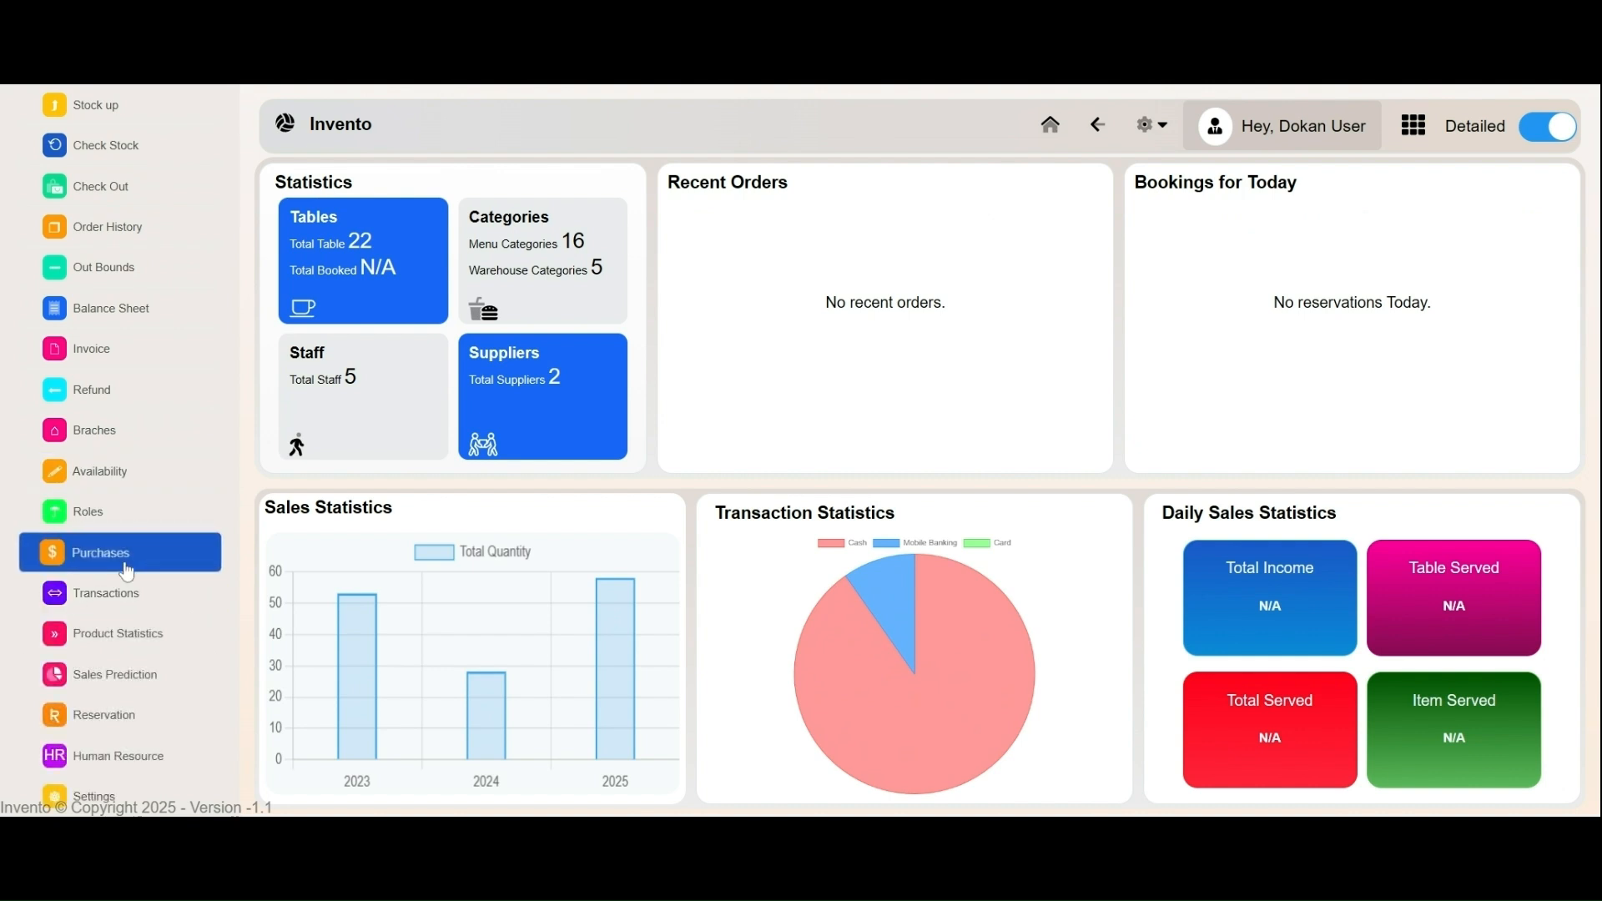
- Search the purchase invoices by supplier Sample A in Purchases, and return to the dashboard
left_click(128, 571)
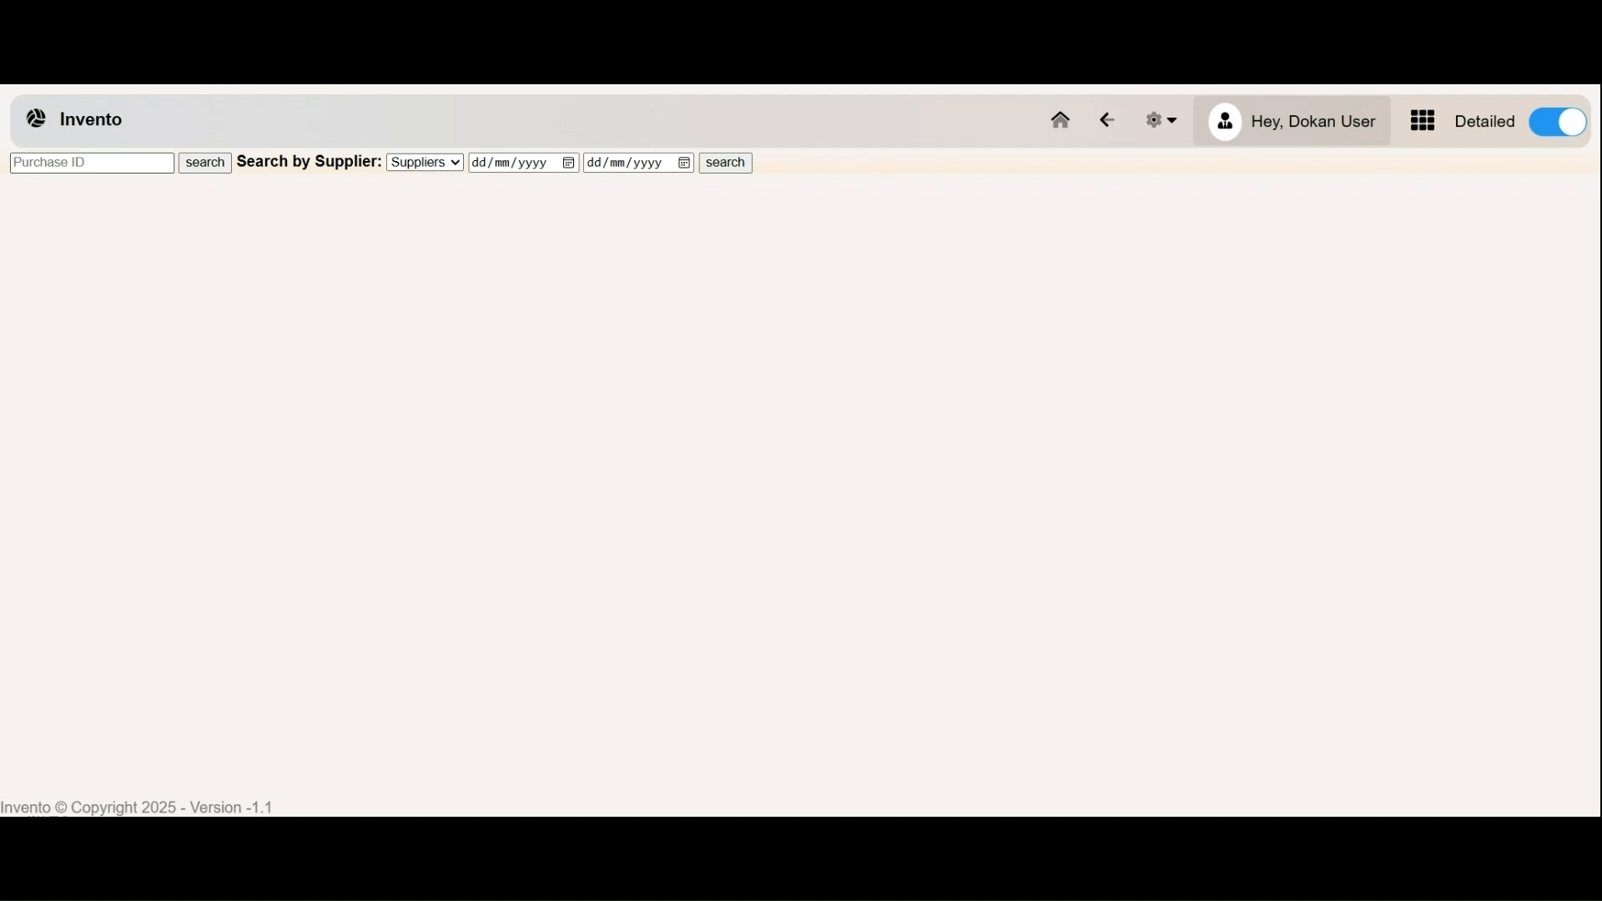
left_click(433, 180)
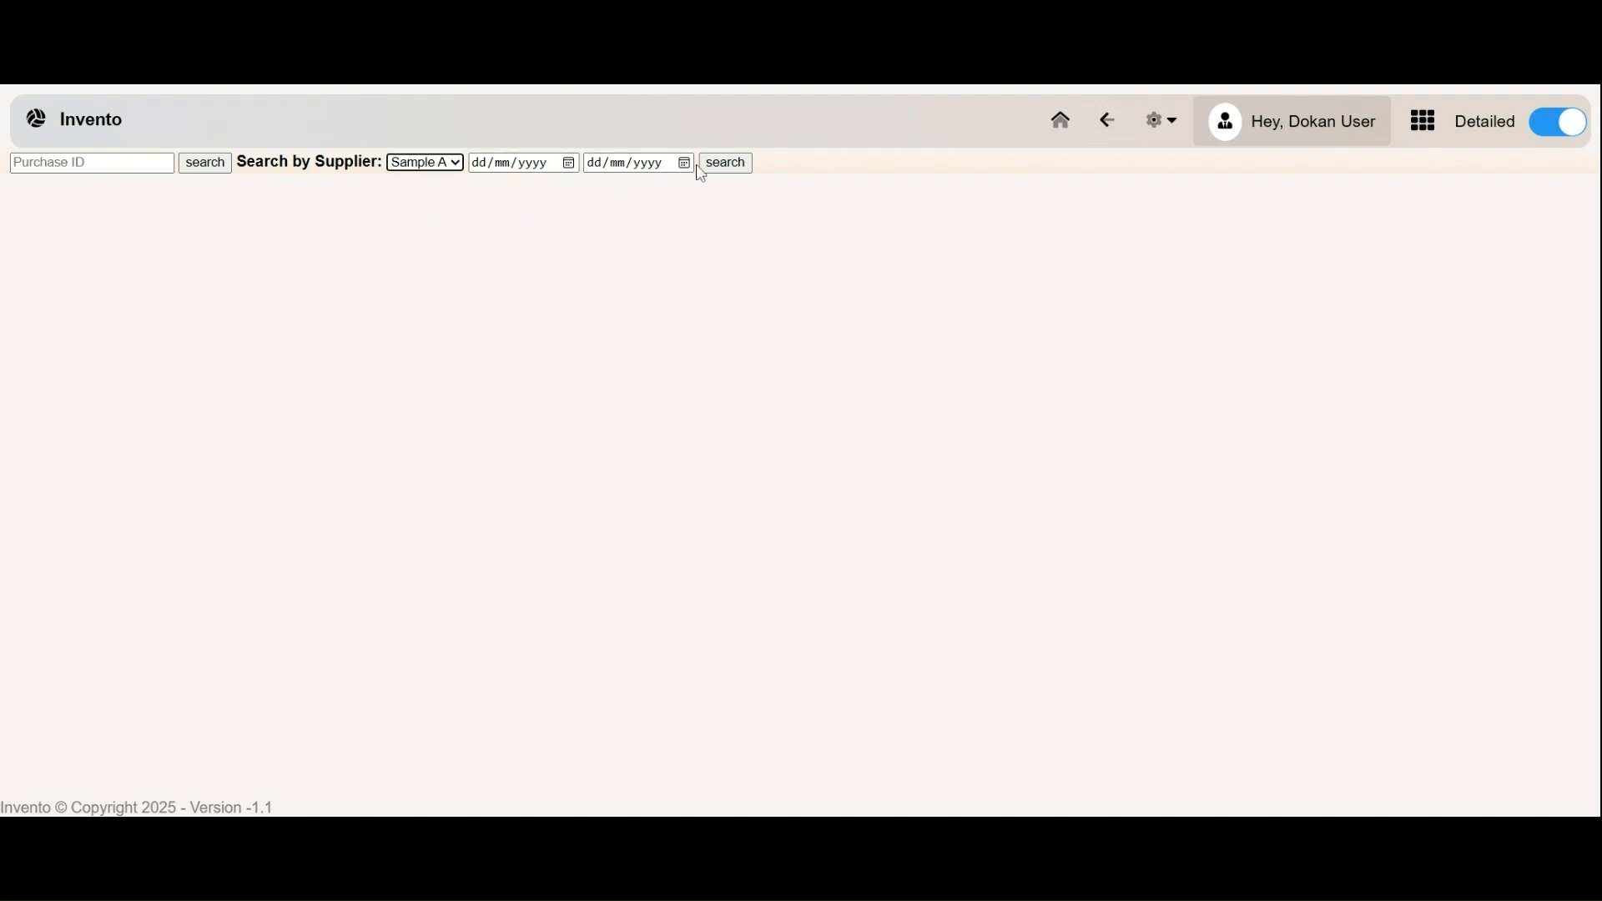
left_click(727, 167)
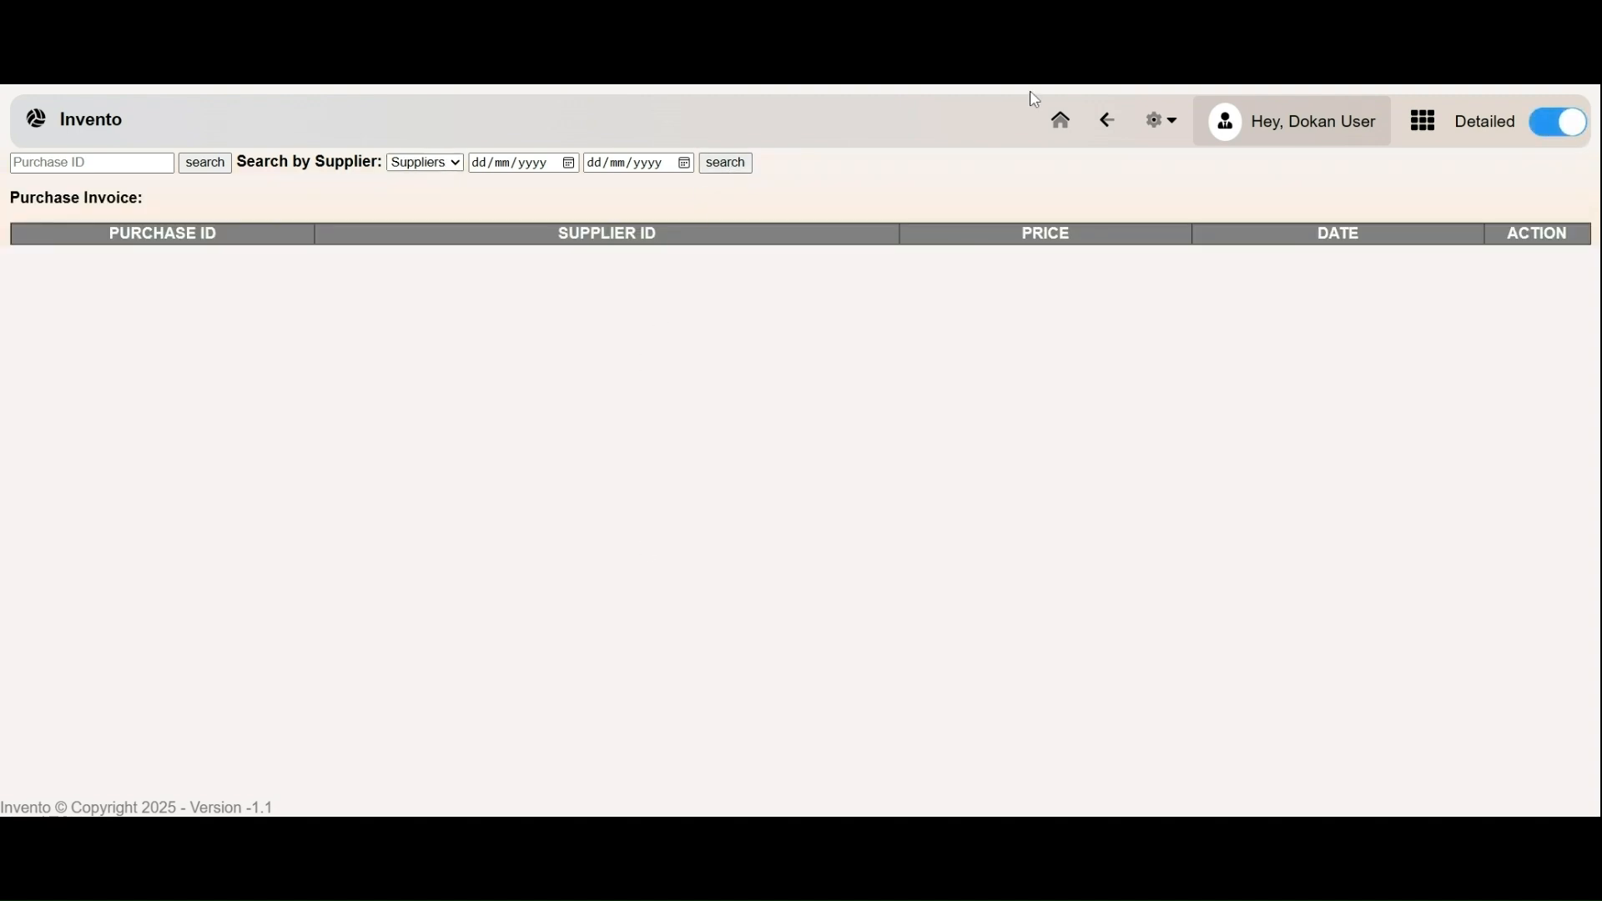
left_click(1111, 143)
left_click(1109, 125)
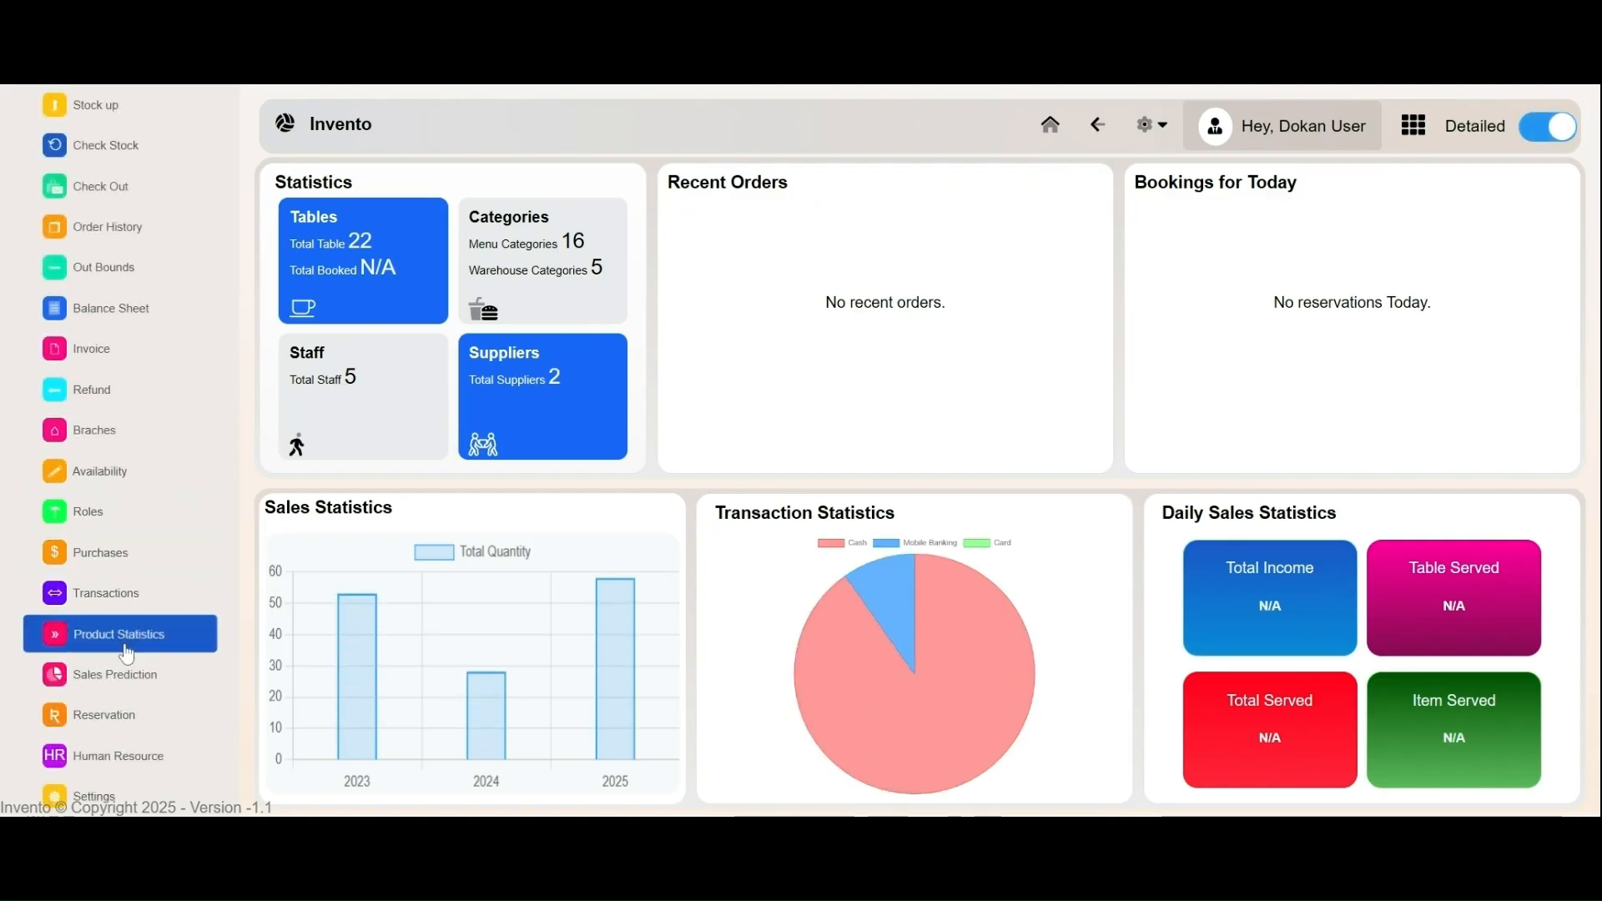
- Show the forms for updating and withdrawing account balances in Transactions, and hide them again
left_click(139, 599)
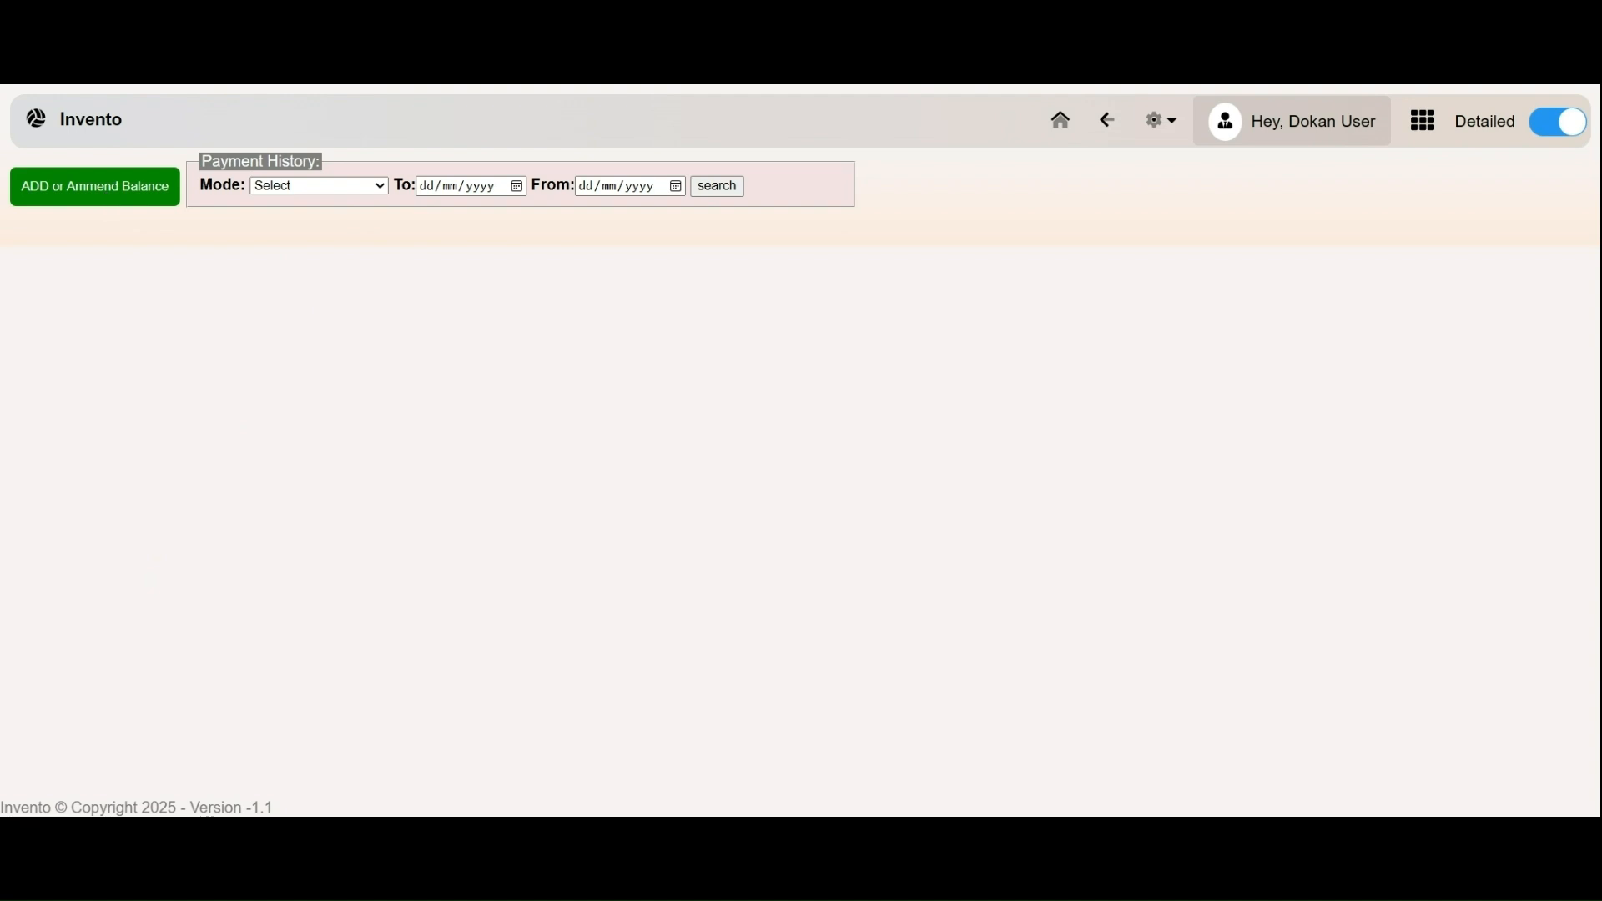
left_click(111, 199)
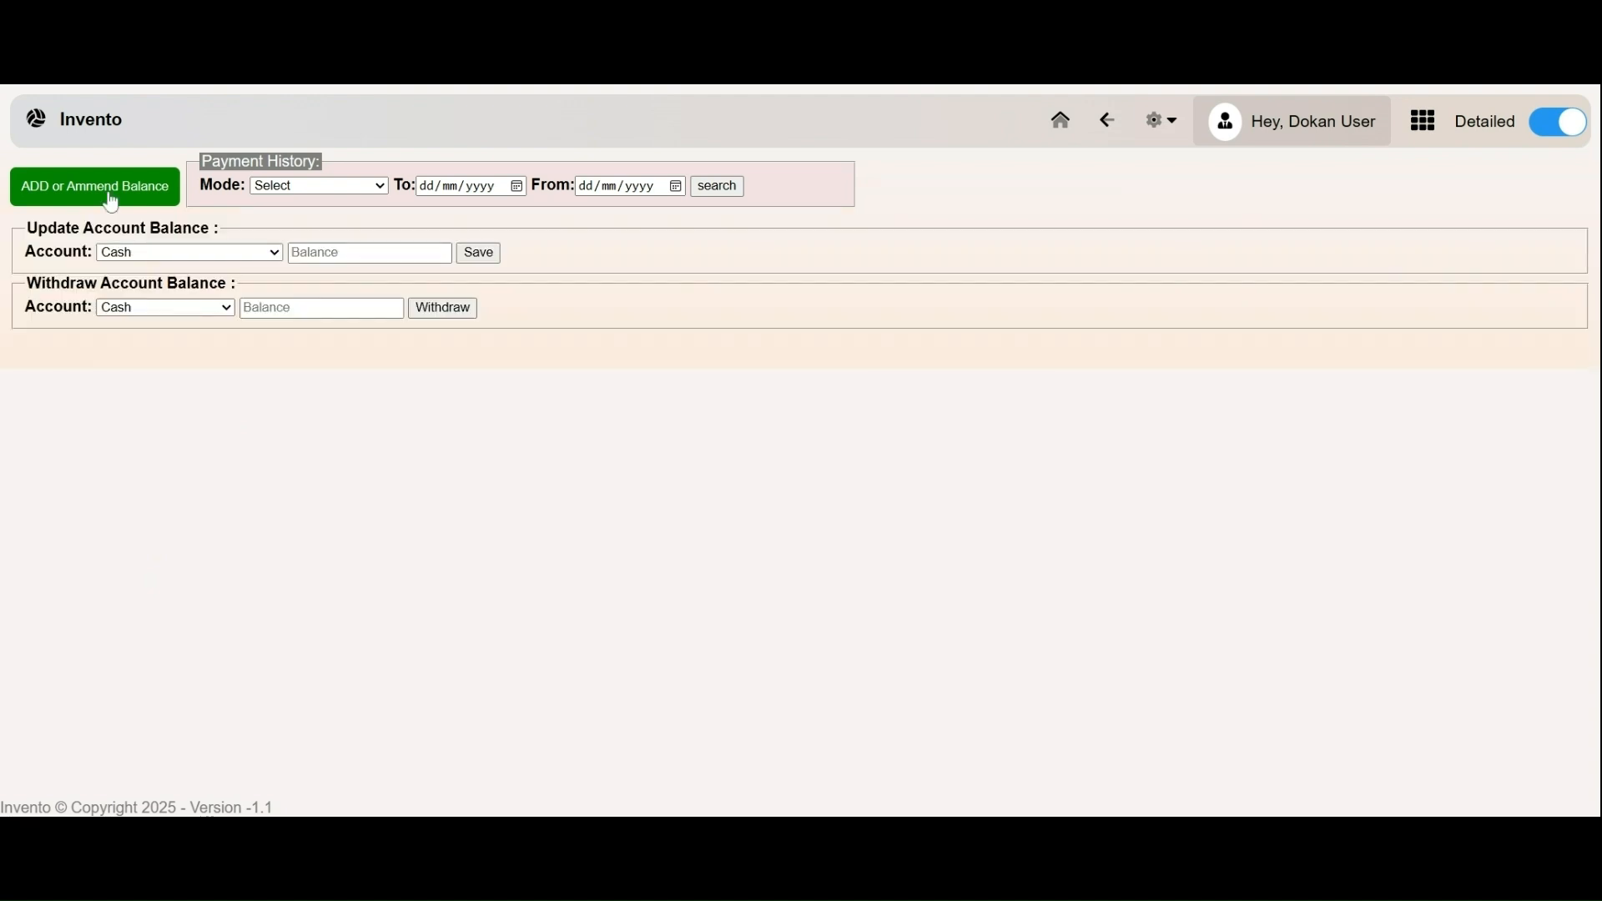
left_click(111, 201)
left_click(111, 200)
left_click(106, 198)
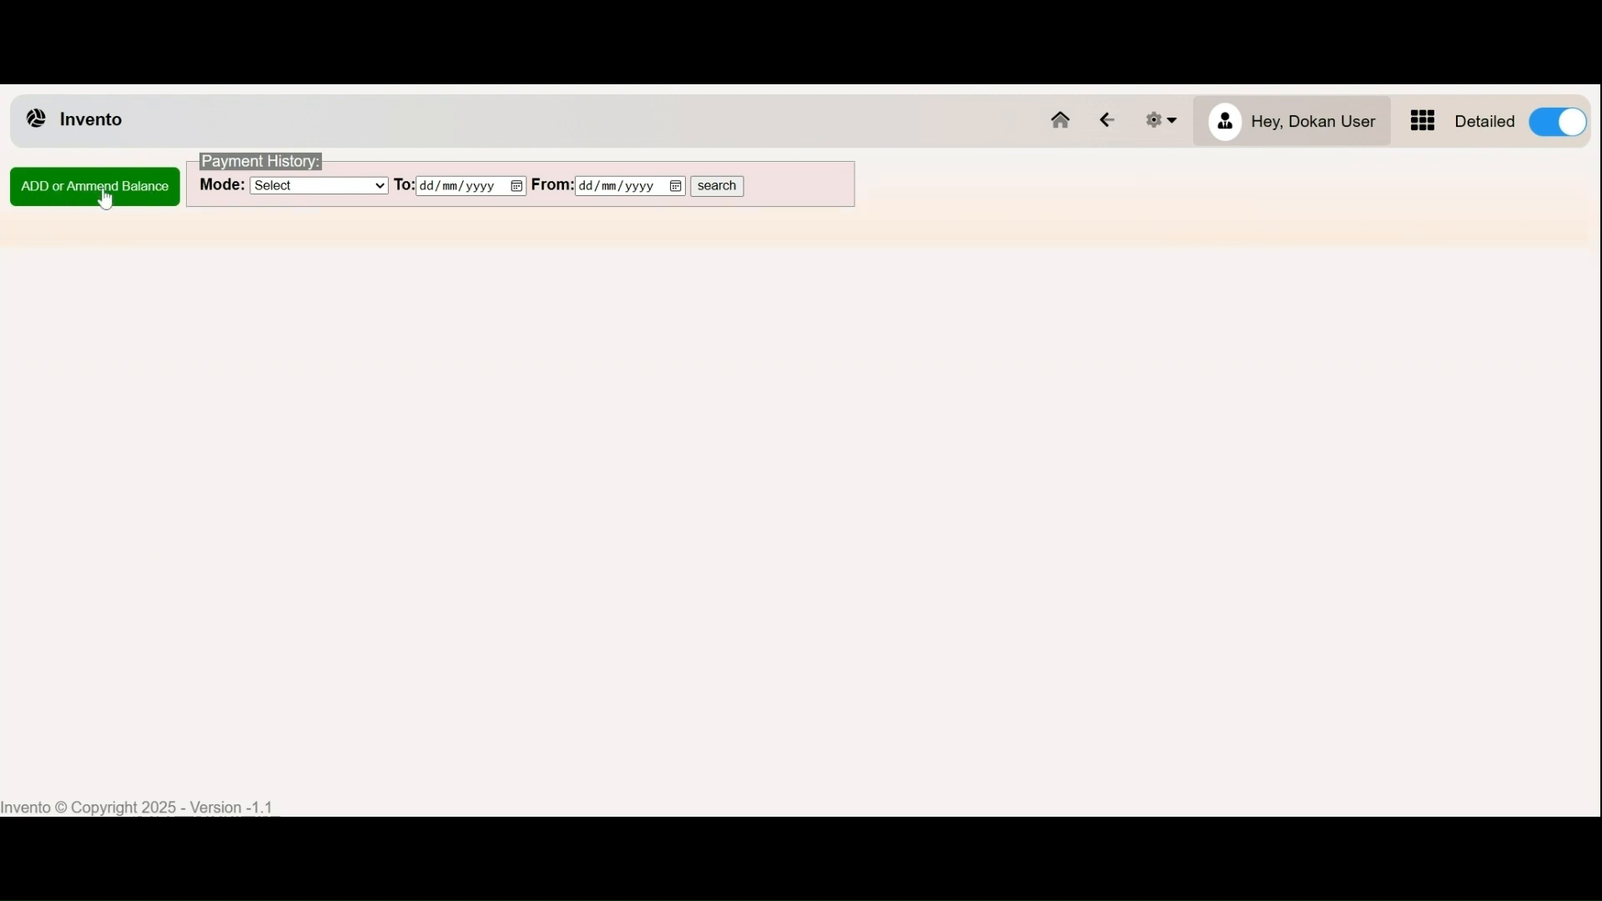
- Search the payment history for Cash with To date 19/01/2021 and From date 19/03/2025, and return to the dashboard
left_click(300, 188)
left_click(300, 219)
left_click(517, 186)
left_click(493, 348)
left_click(675, 186)
left_click(671, 348)
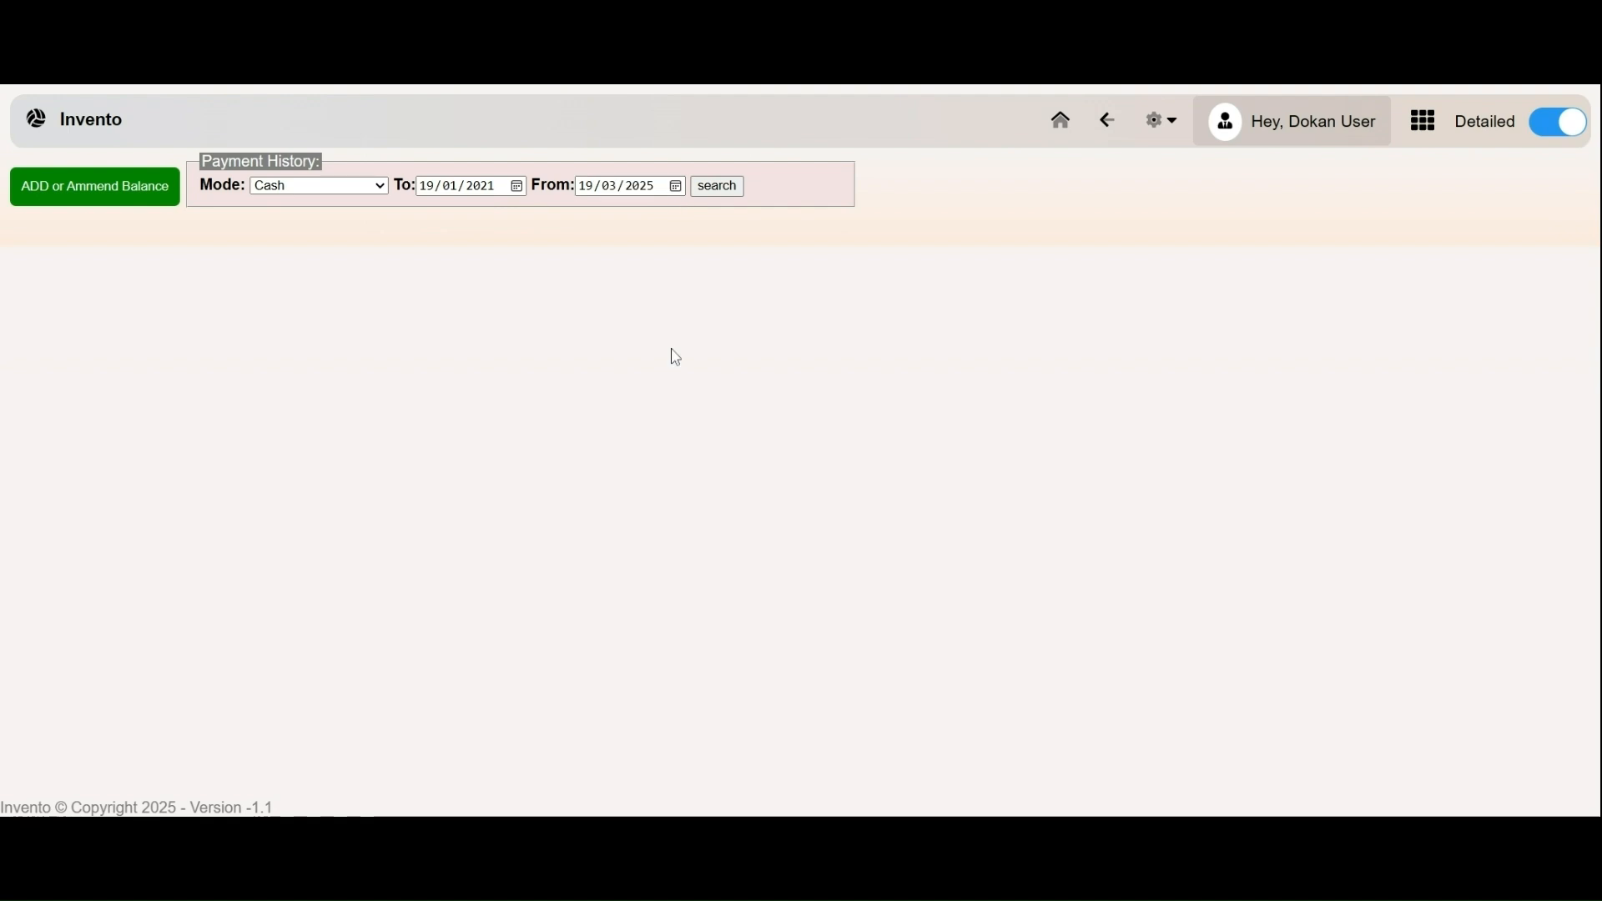
left_click(722, 190)
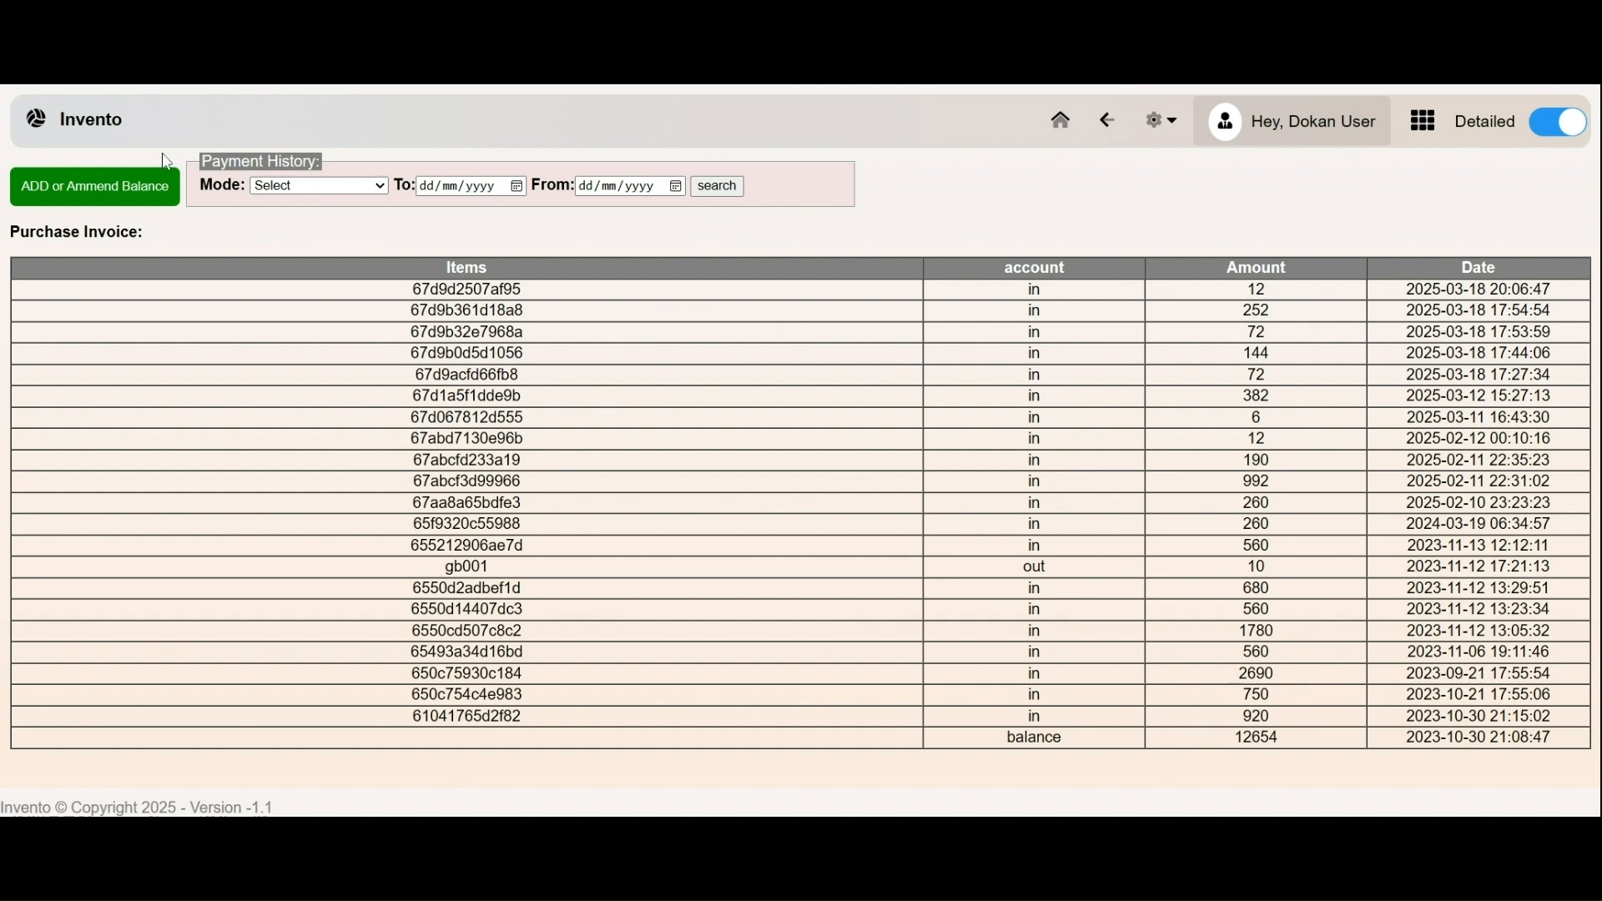
left_click(1067, 127)
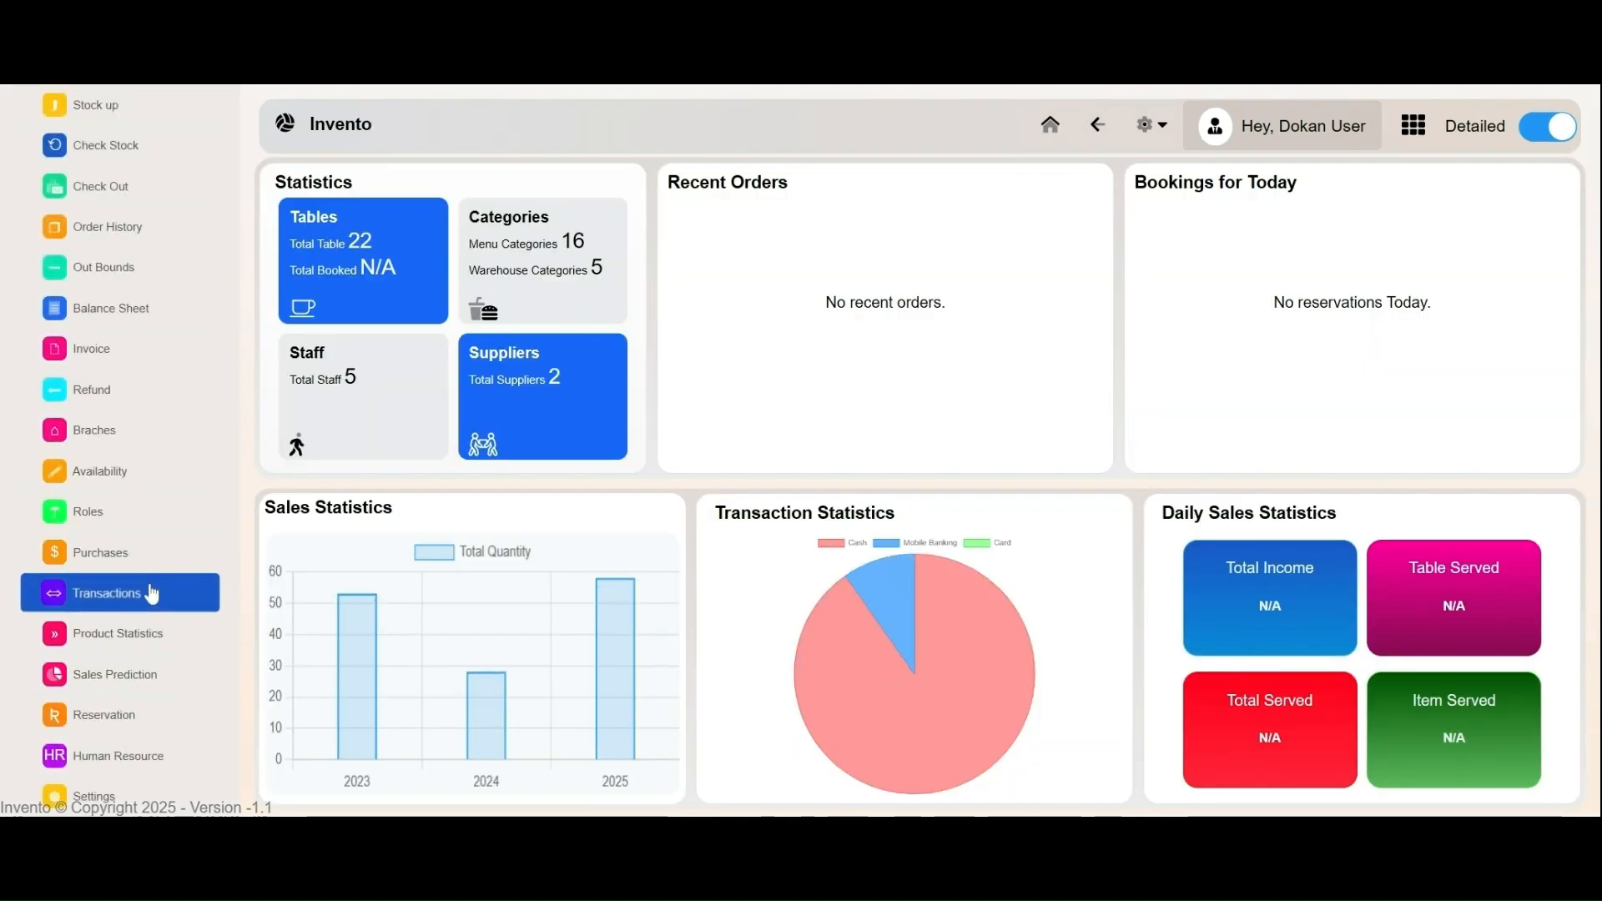
- Repeat the Cash payment history search in Transactions with To date 19/01/2021, review the amounts and balance, and return to the dashboard
left_click(154, 592)
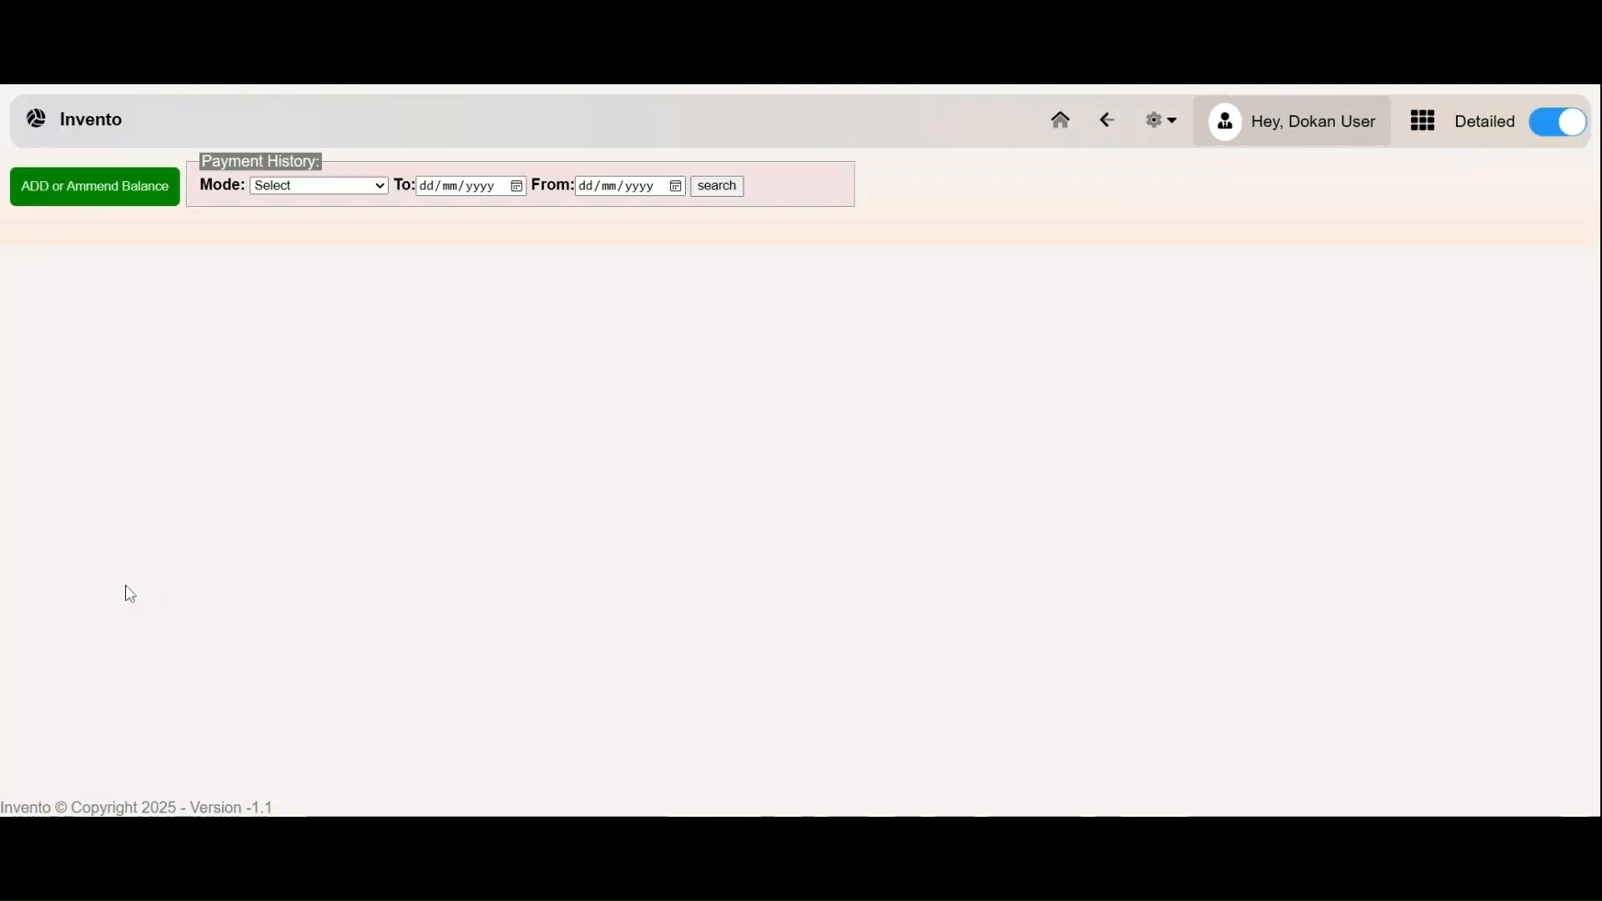
left_click(313, 203)
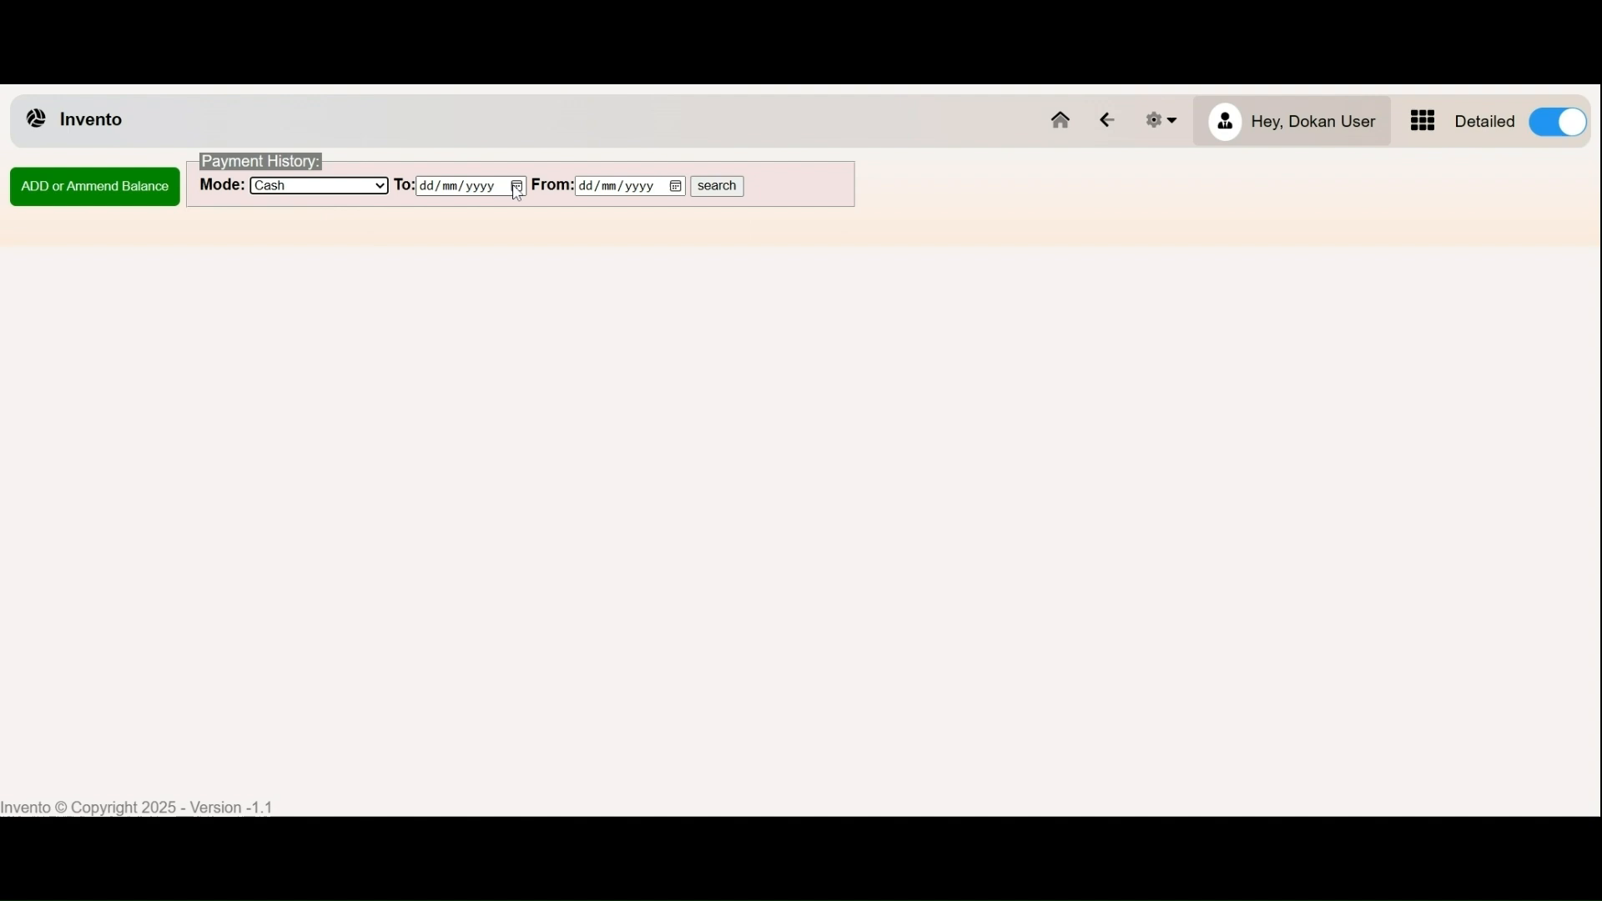
left_click(516, 185)
left_click(507, 204)
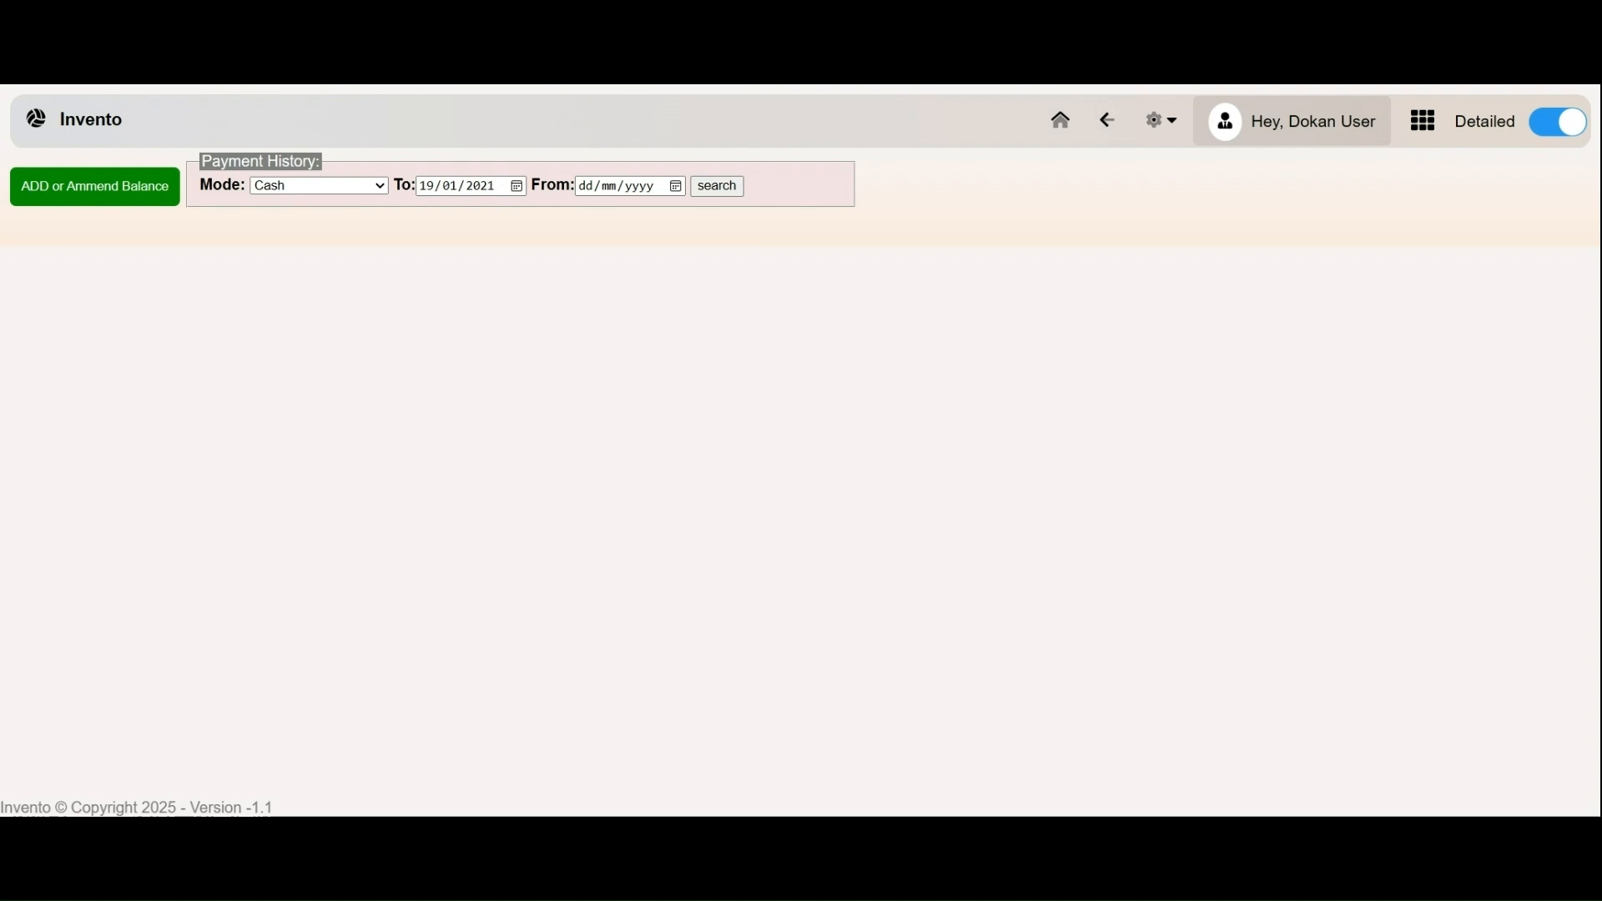
left_click(675, 186)
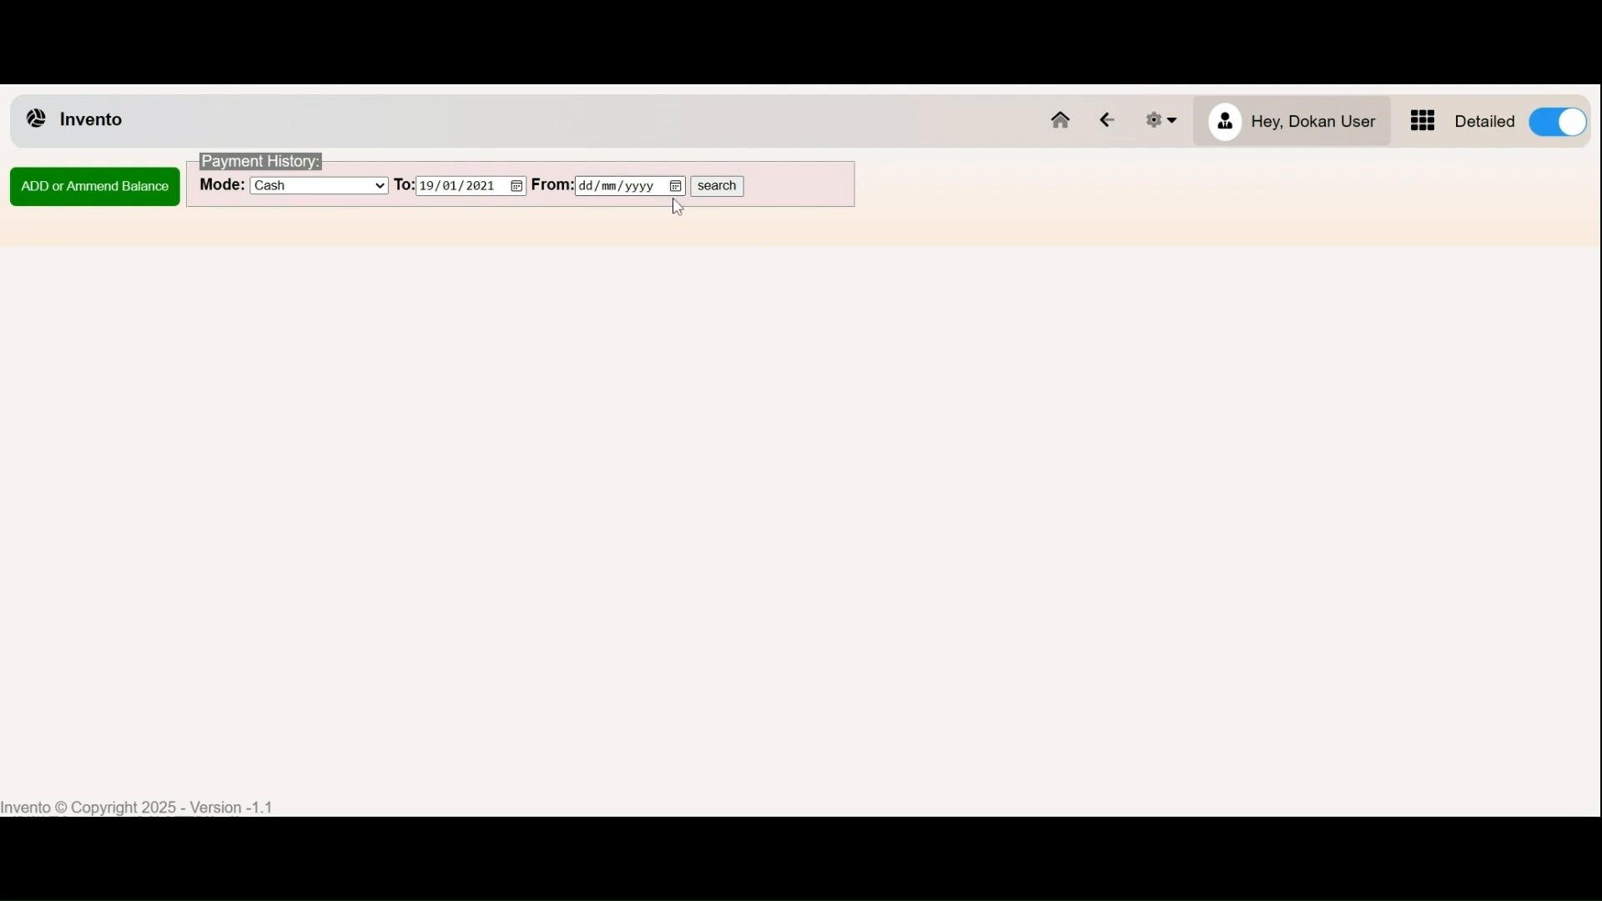
left_click(677, 207)
left_click(726, 186)
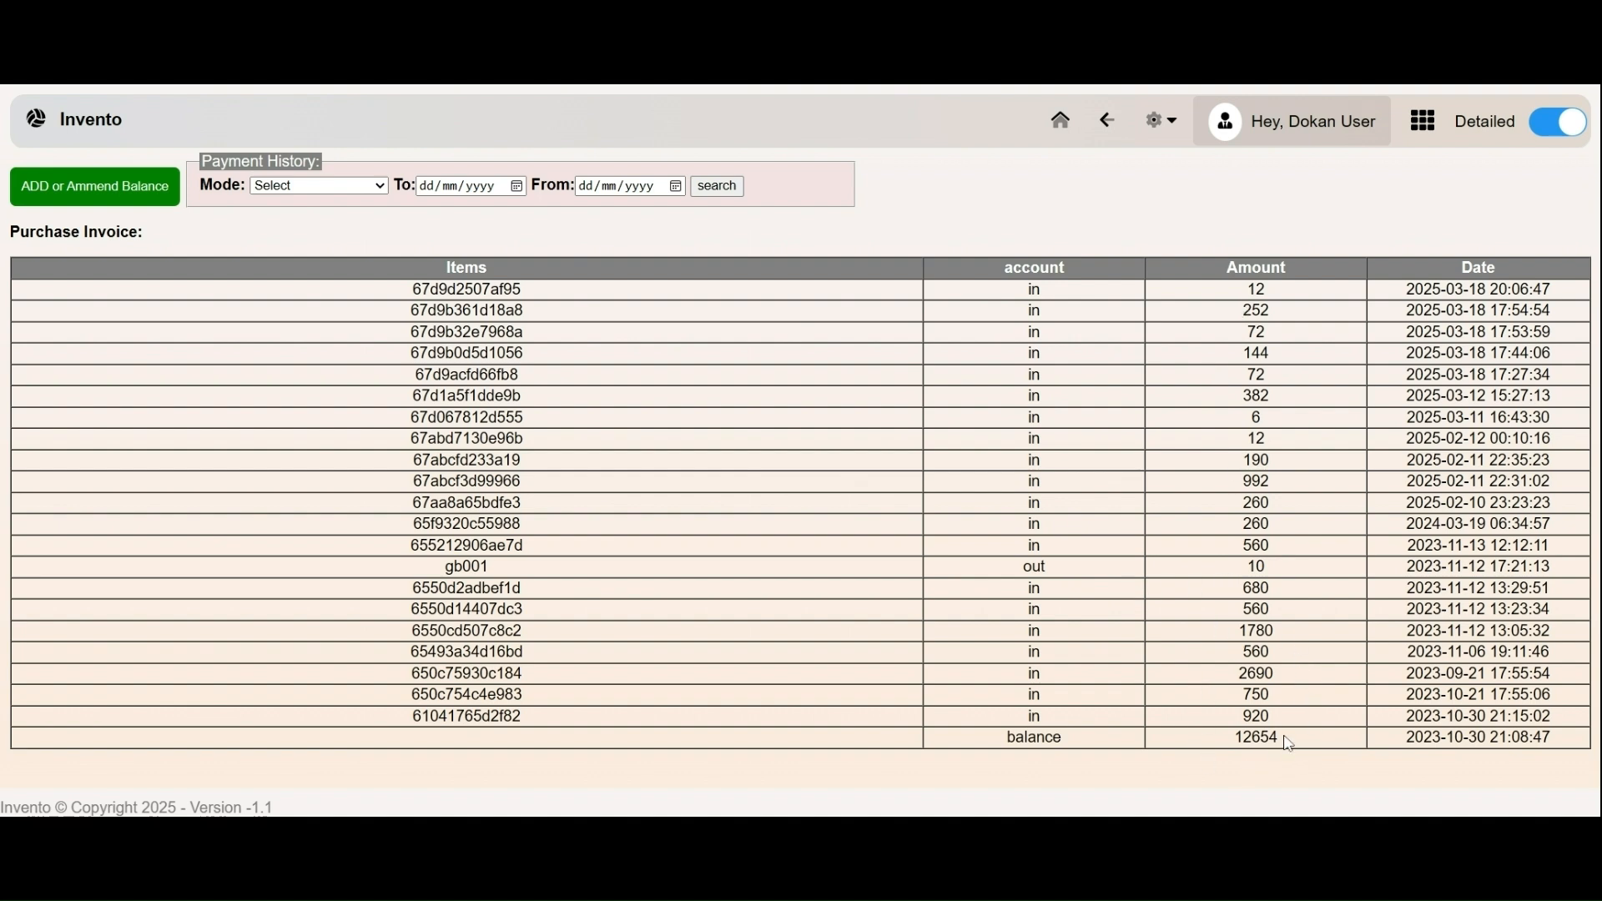
left_click(1060, 120)
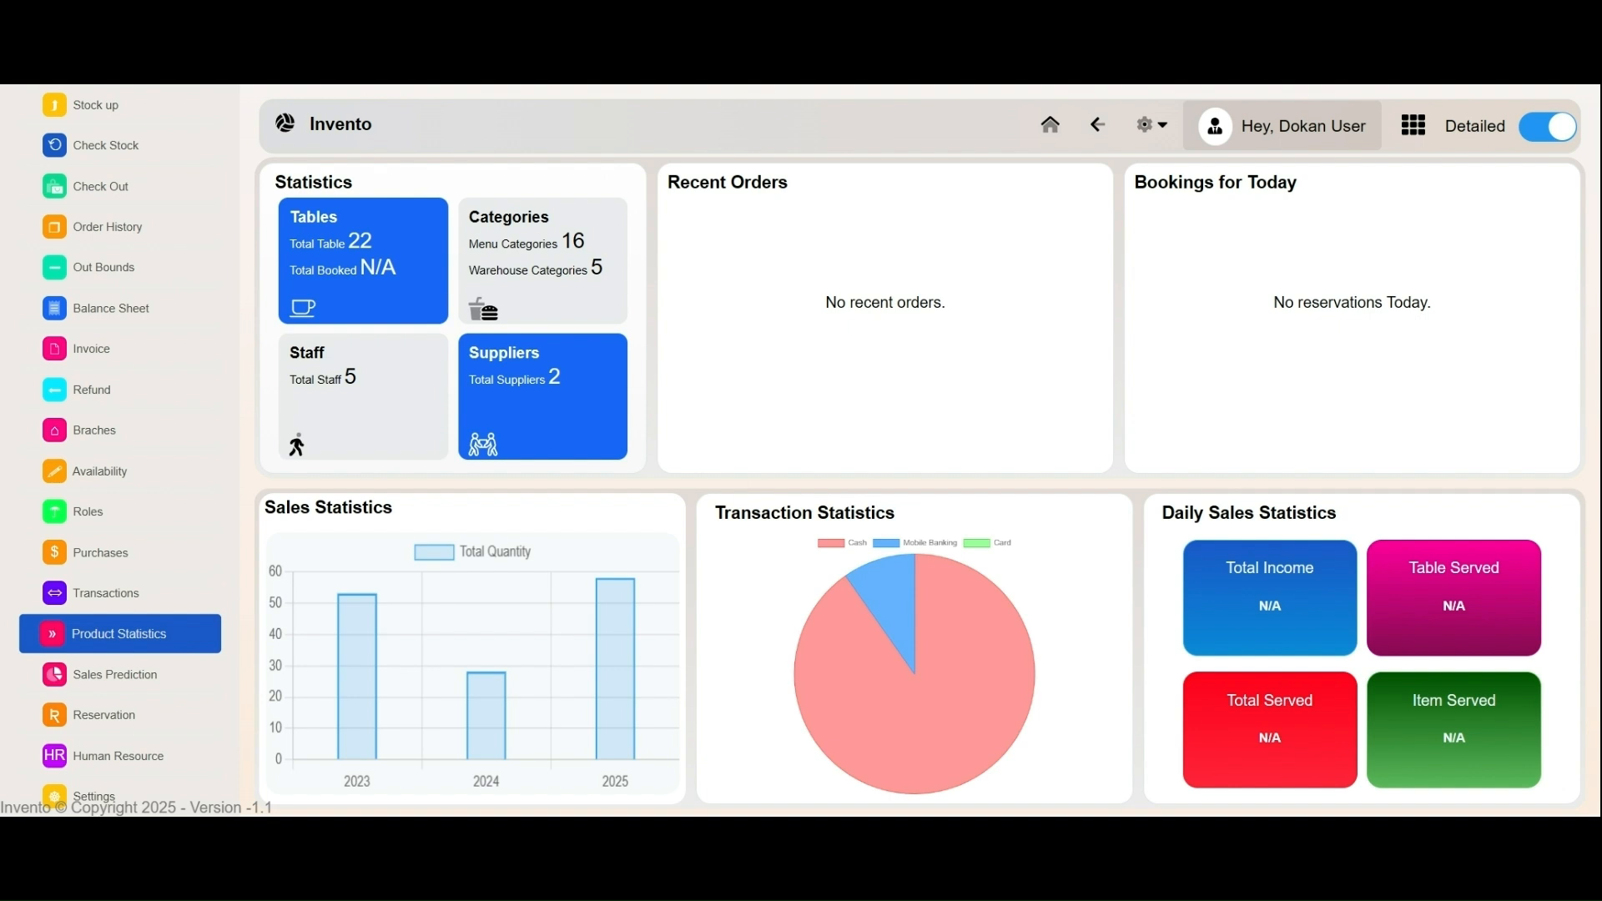
- Search Product Statistics for the most sold products from 19/01/2021, review the popular items list, and return to the dashboard
left_click(155, 644)
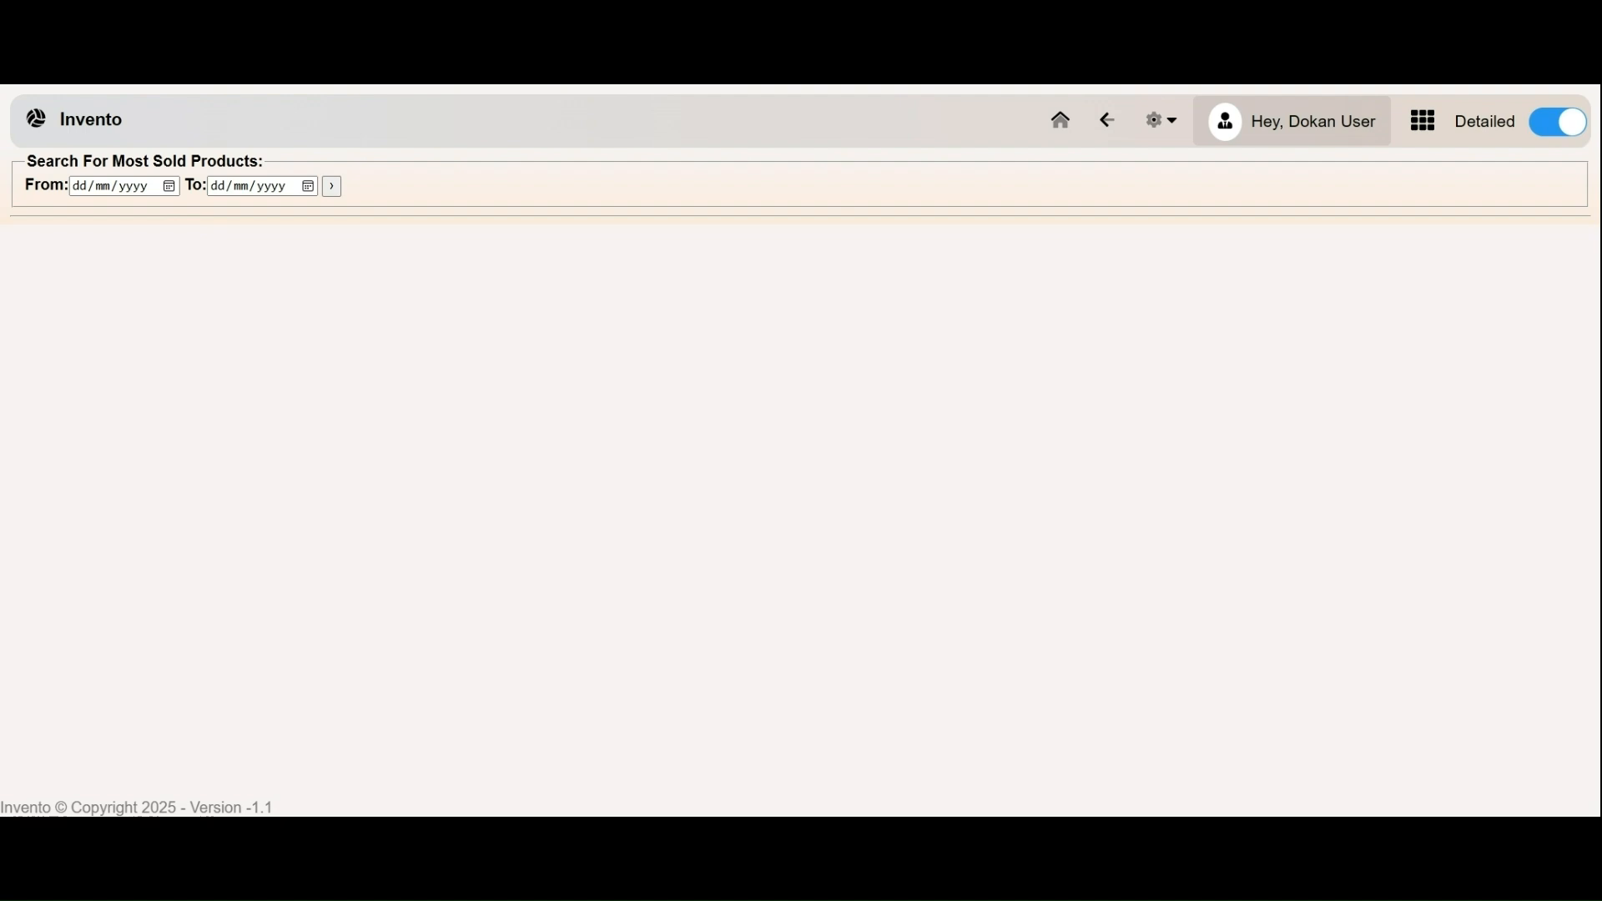
type("19012021")
left_click(304, 343)
left_click(332, 186)
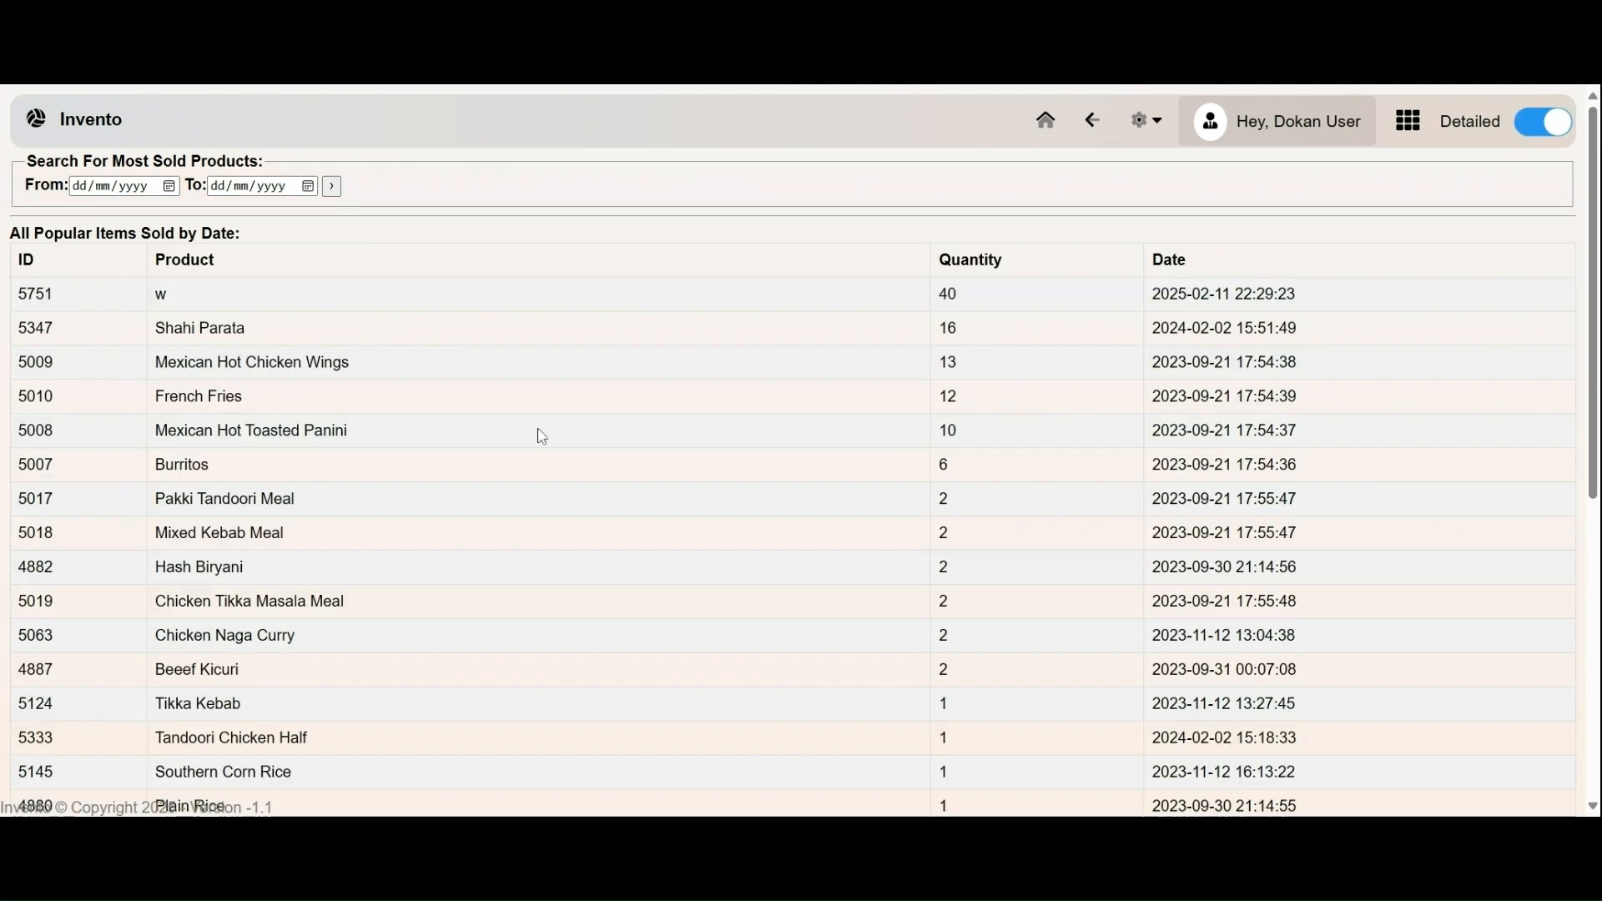
scroll(542, 436, "down", 1)
scroll(972, 289, "down", 5)
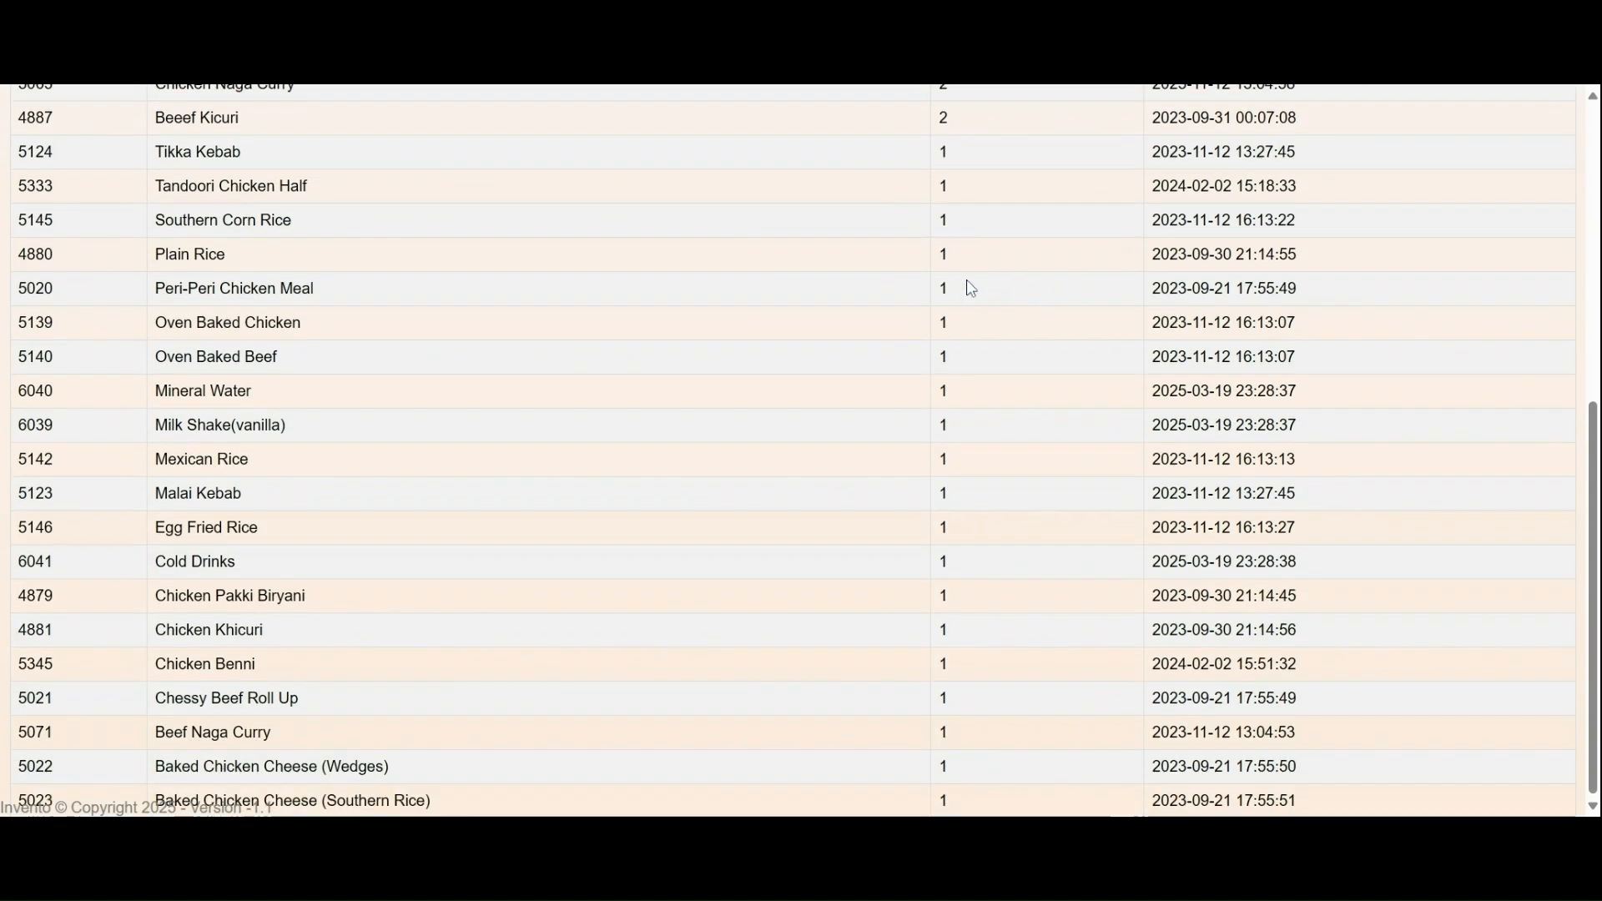
scroll(961, 542, "up", 6)
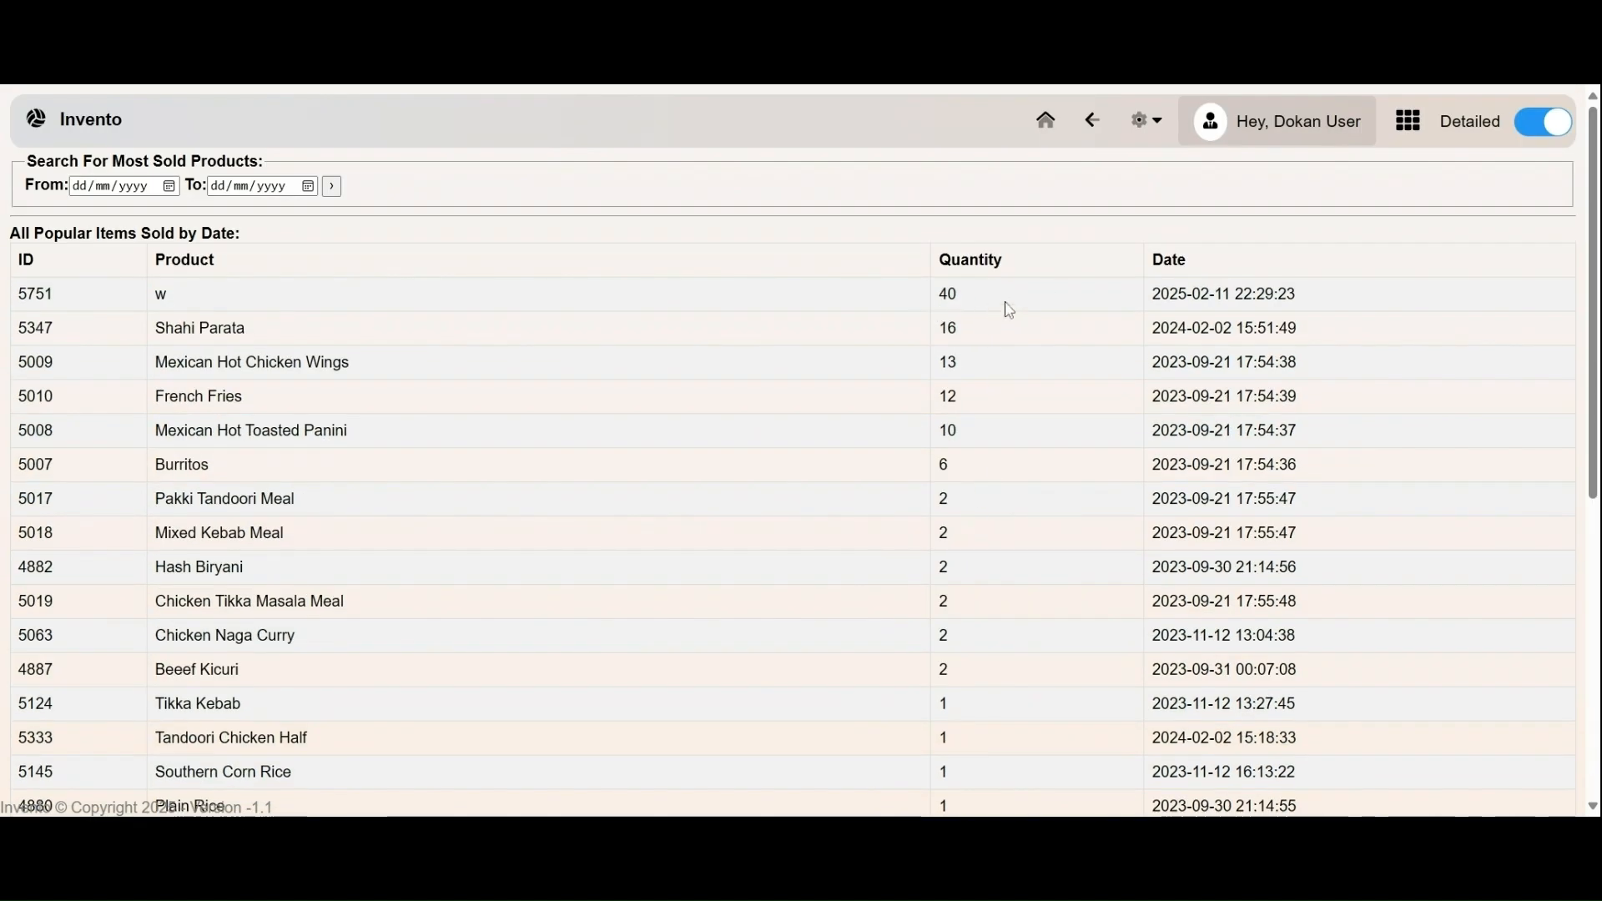
left_click(1092, 121)
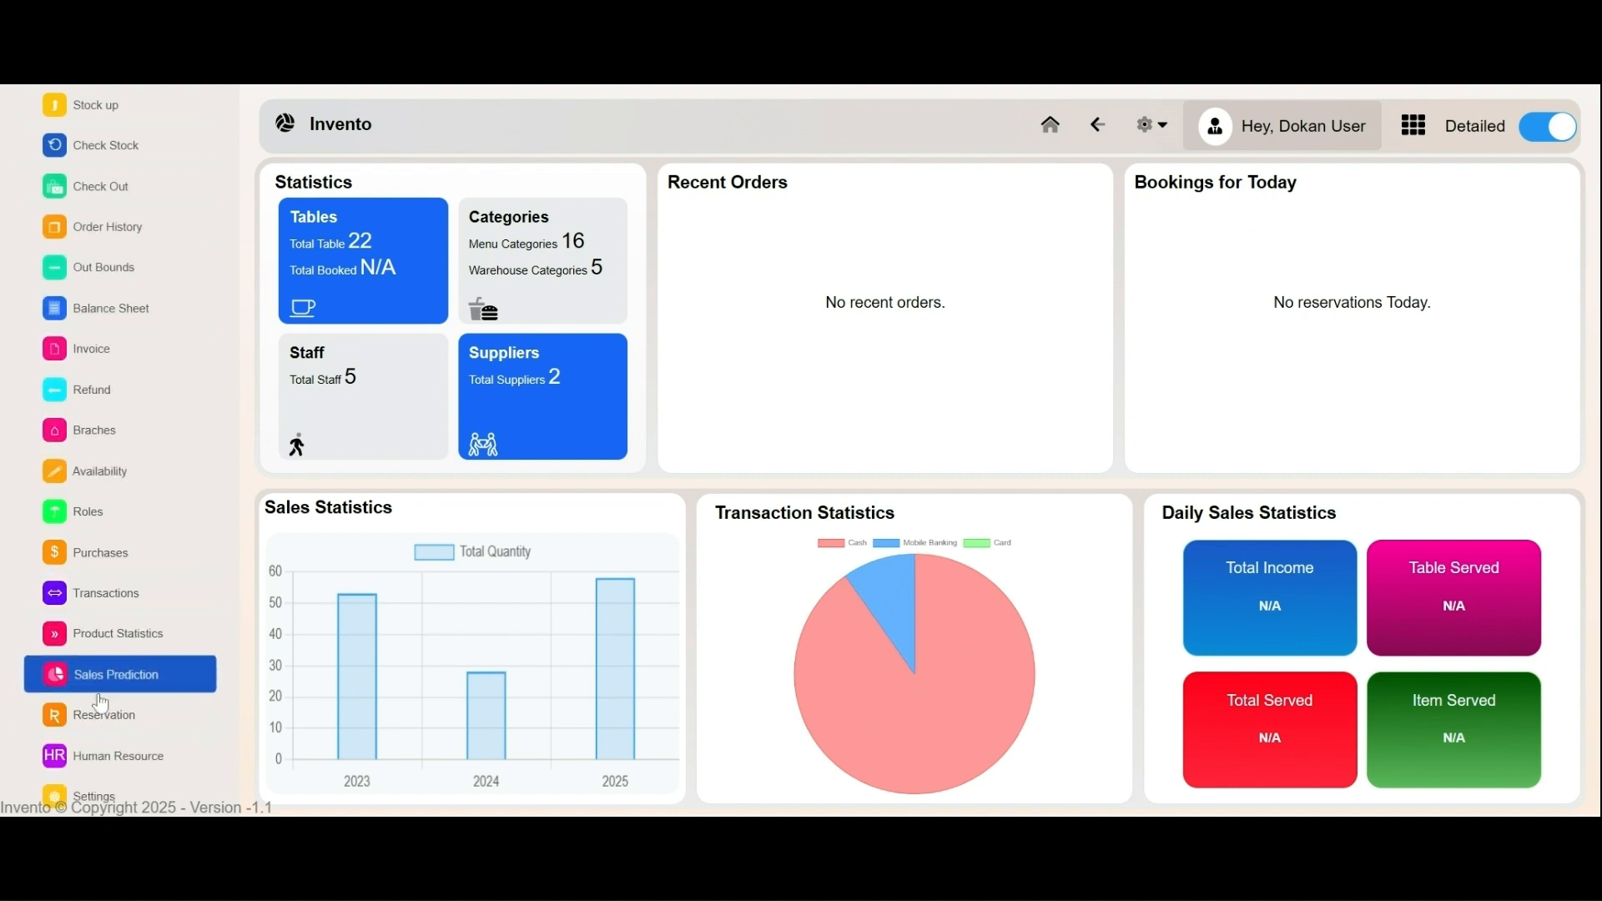
- Open Reservation, choose Table 01 in the booking form, go through its date, guest, name and phone fields, and return to the dashboard
left_click(102, 714)
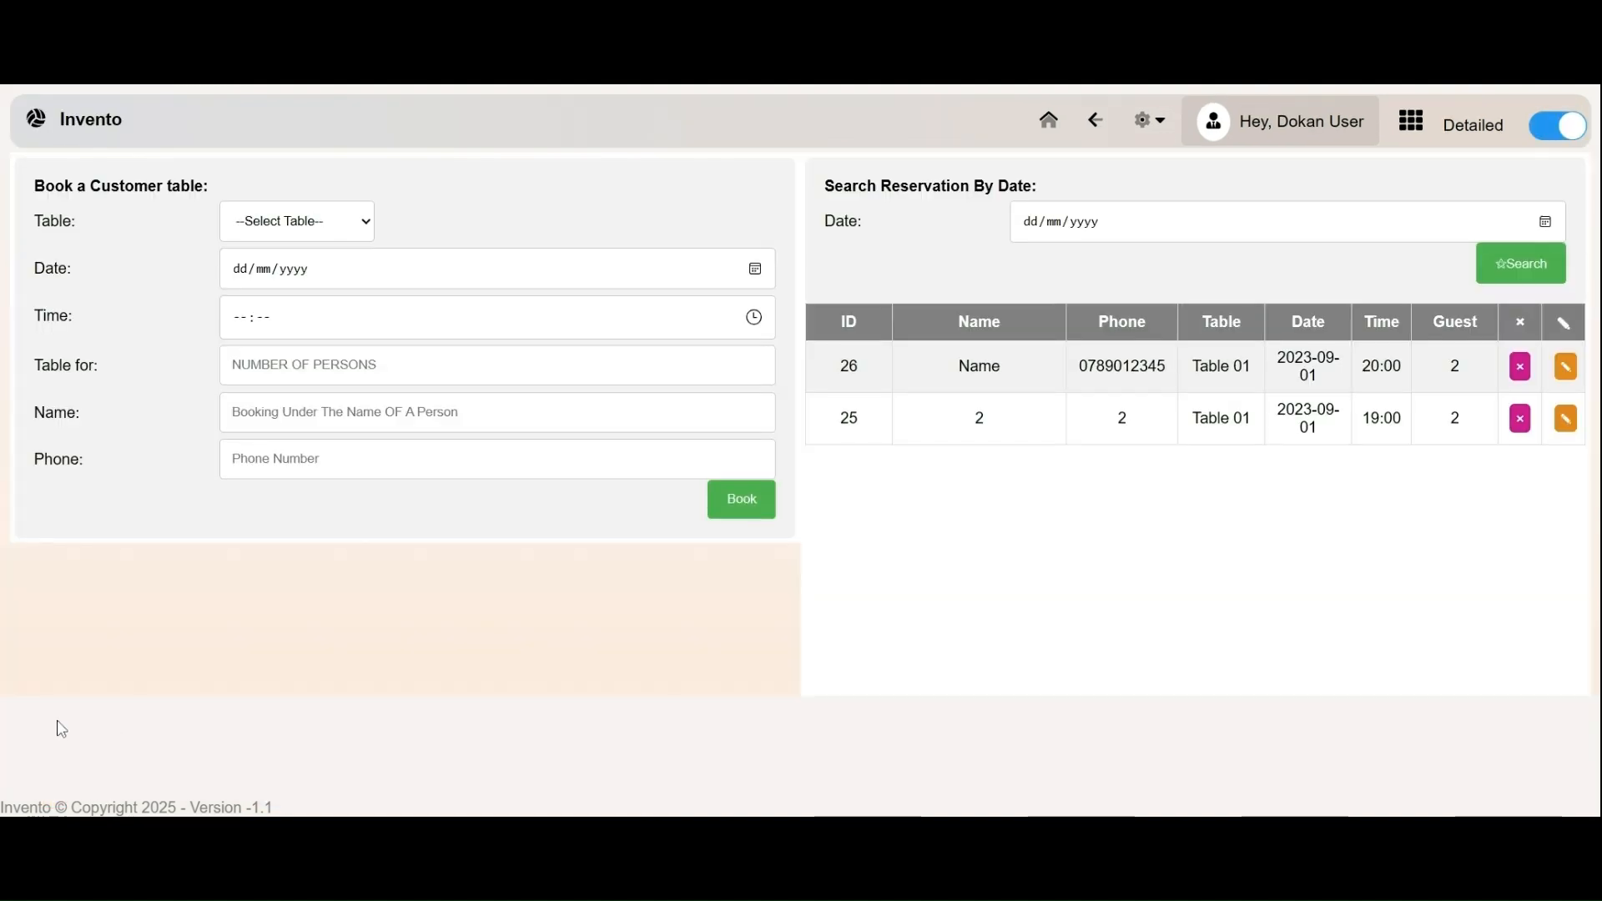
left_click(290, 224)
left_click(290, 254)
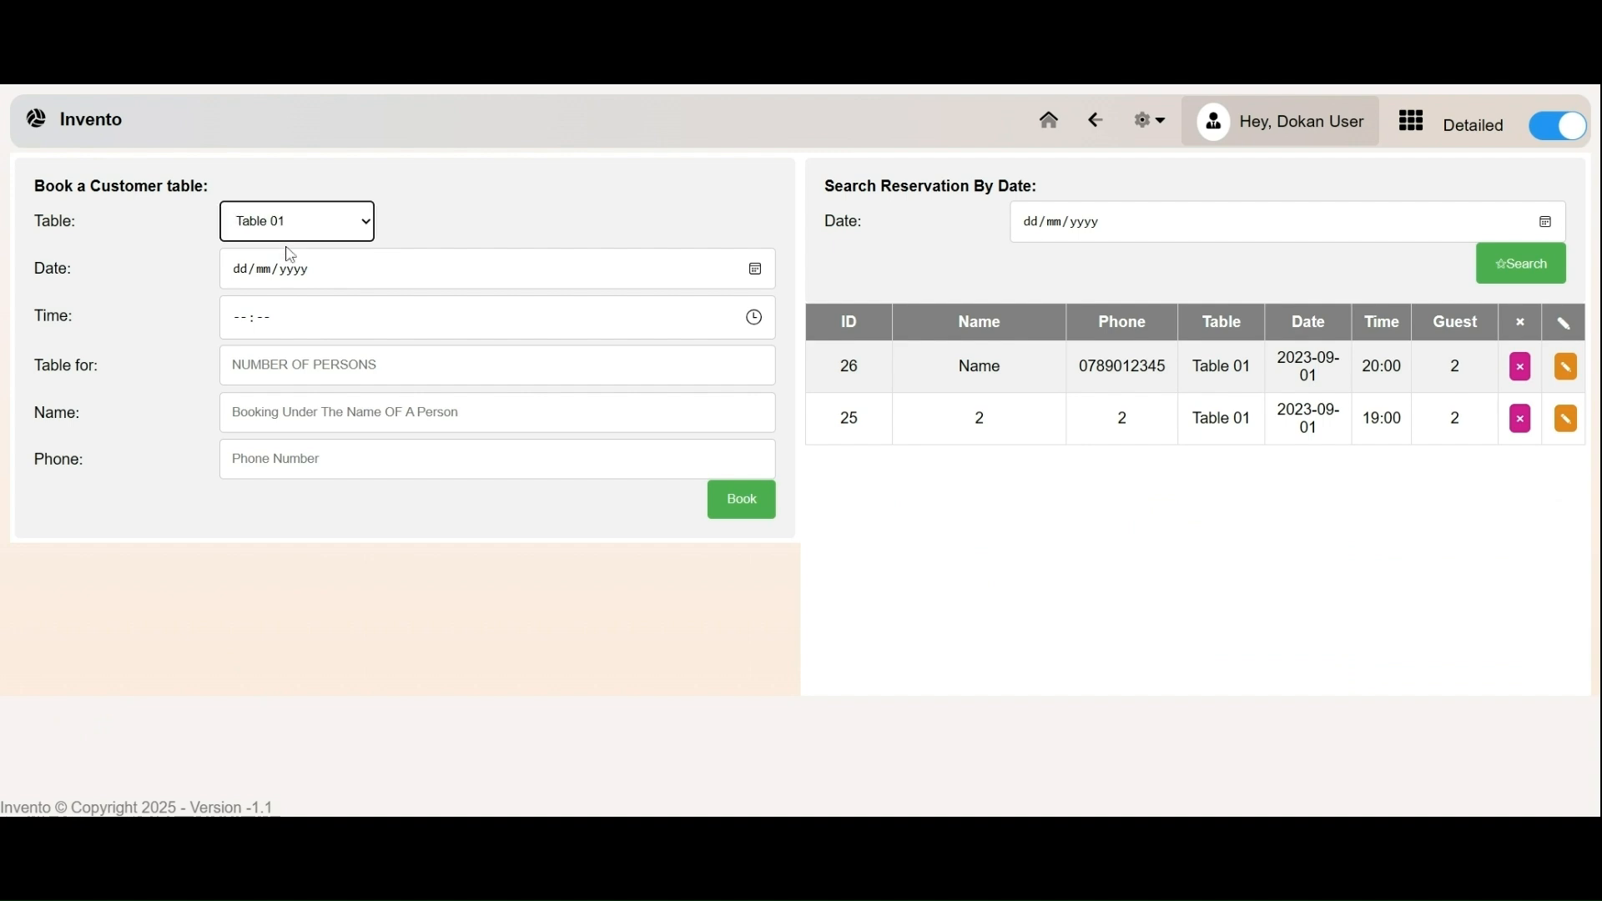
left_click(319, 274)
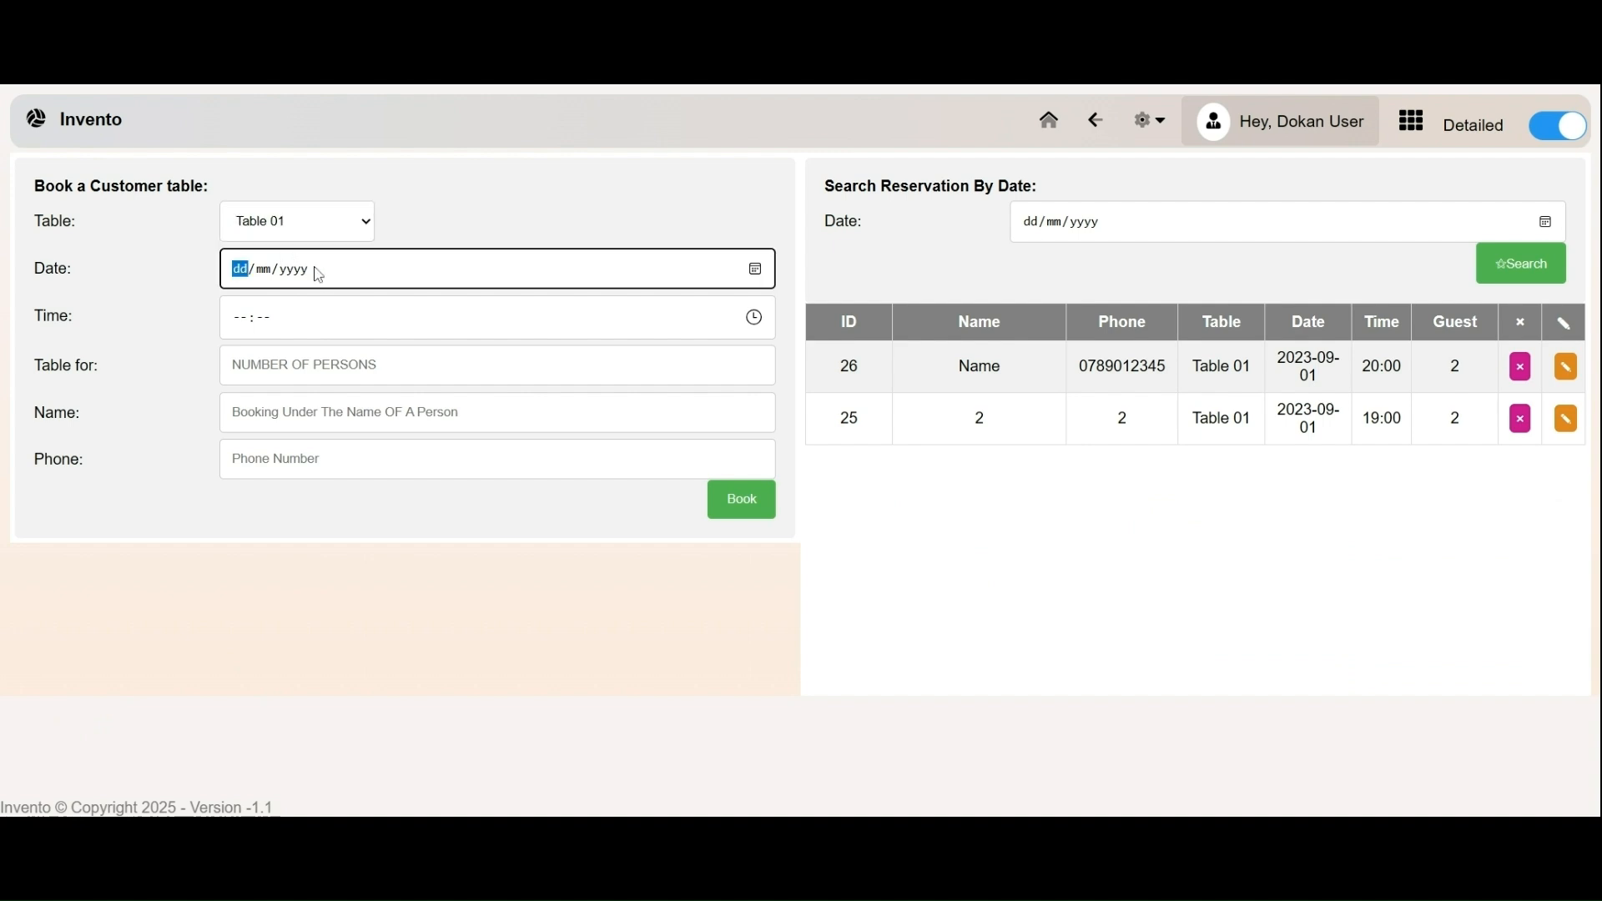
left_click(759, 271)
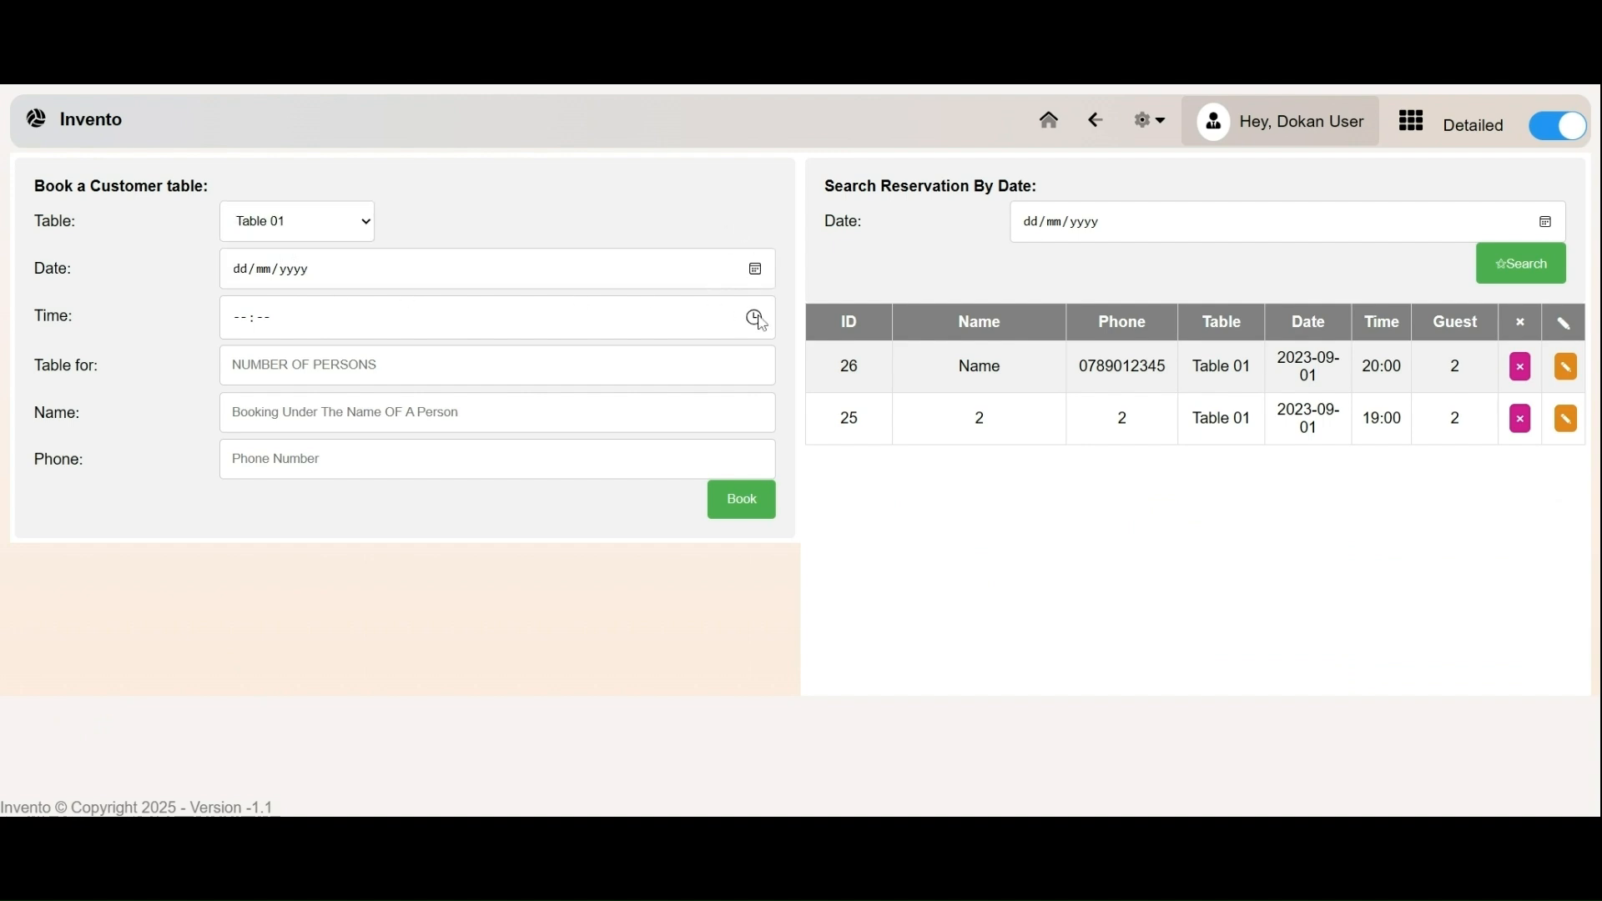
left_click(534, 366)
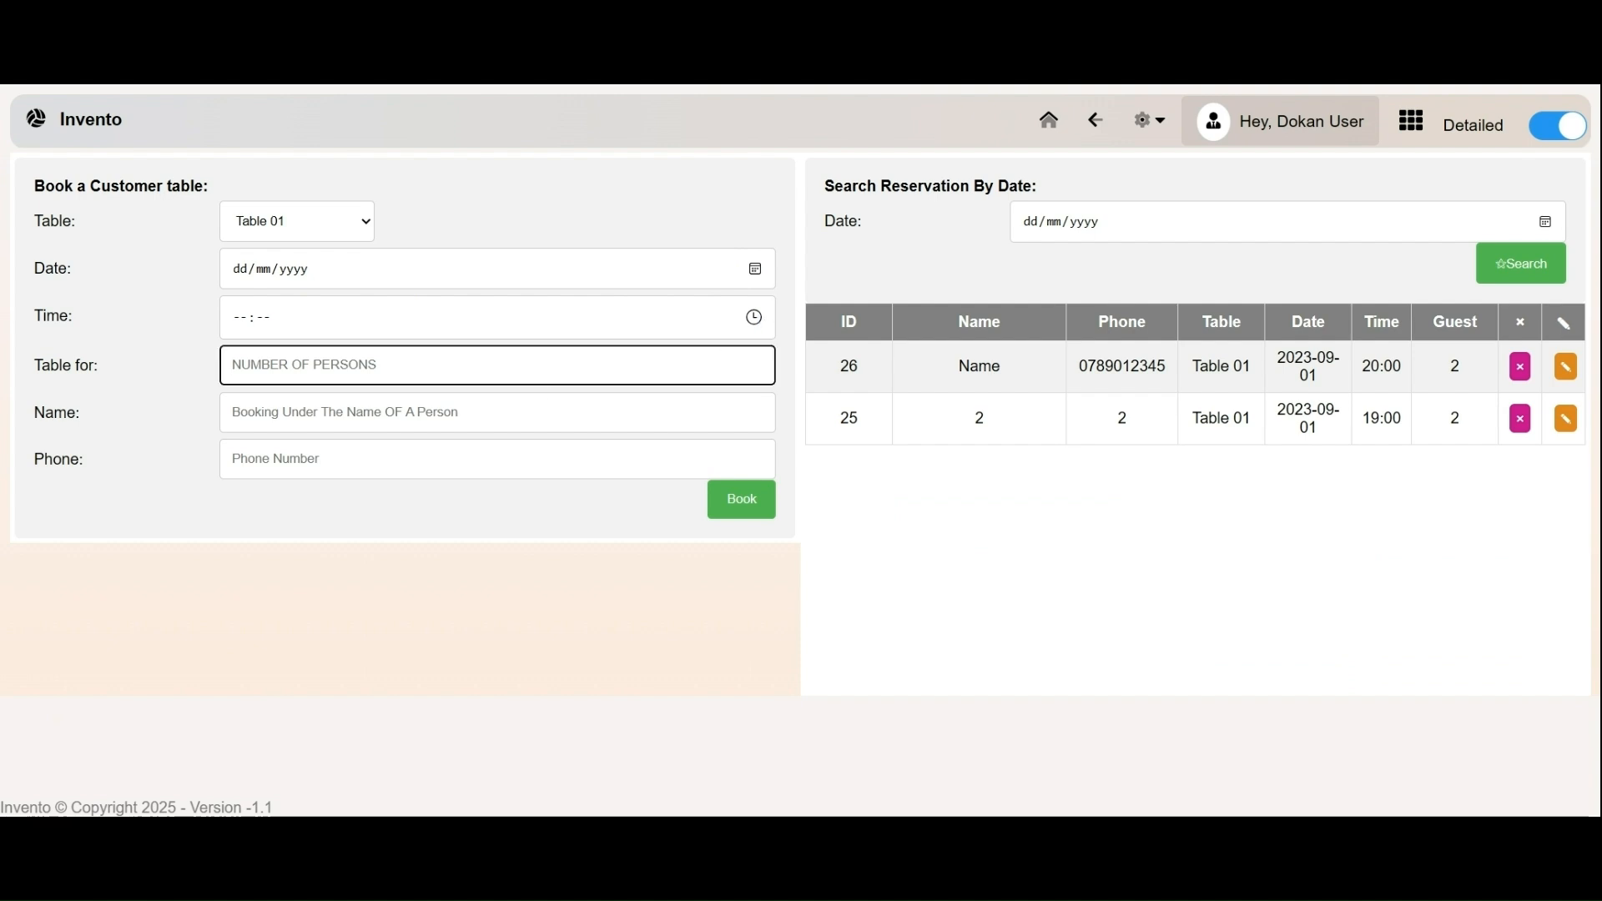
left_click(517, 412)
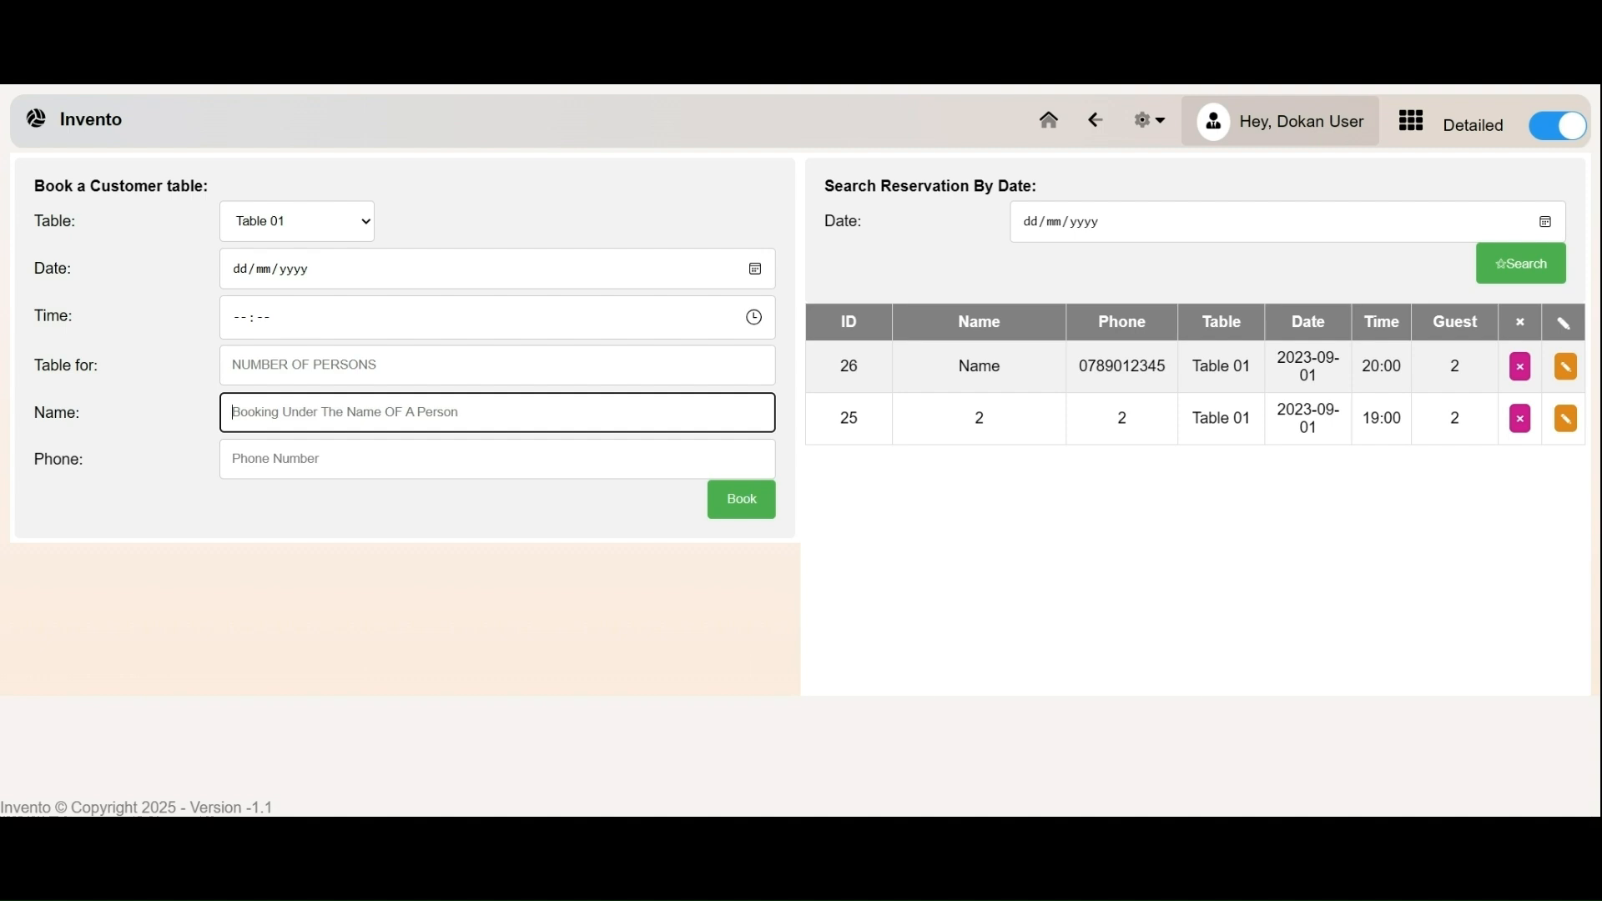
left_click(501, 459)
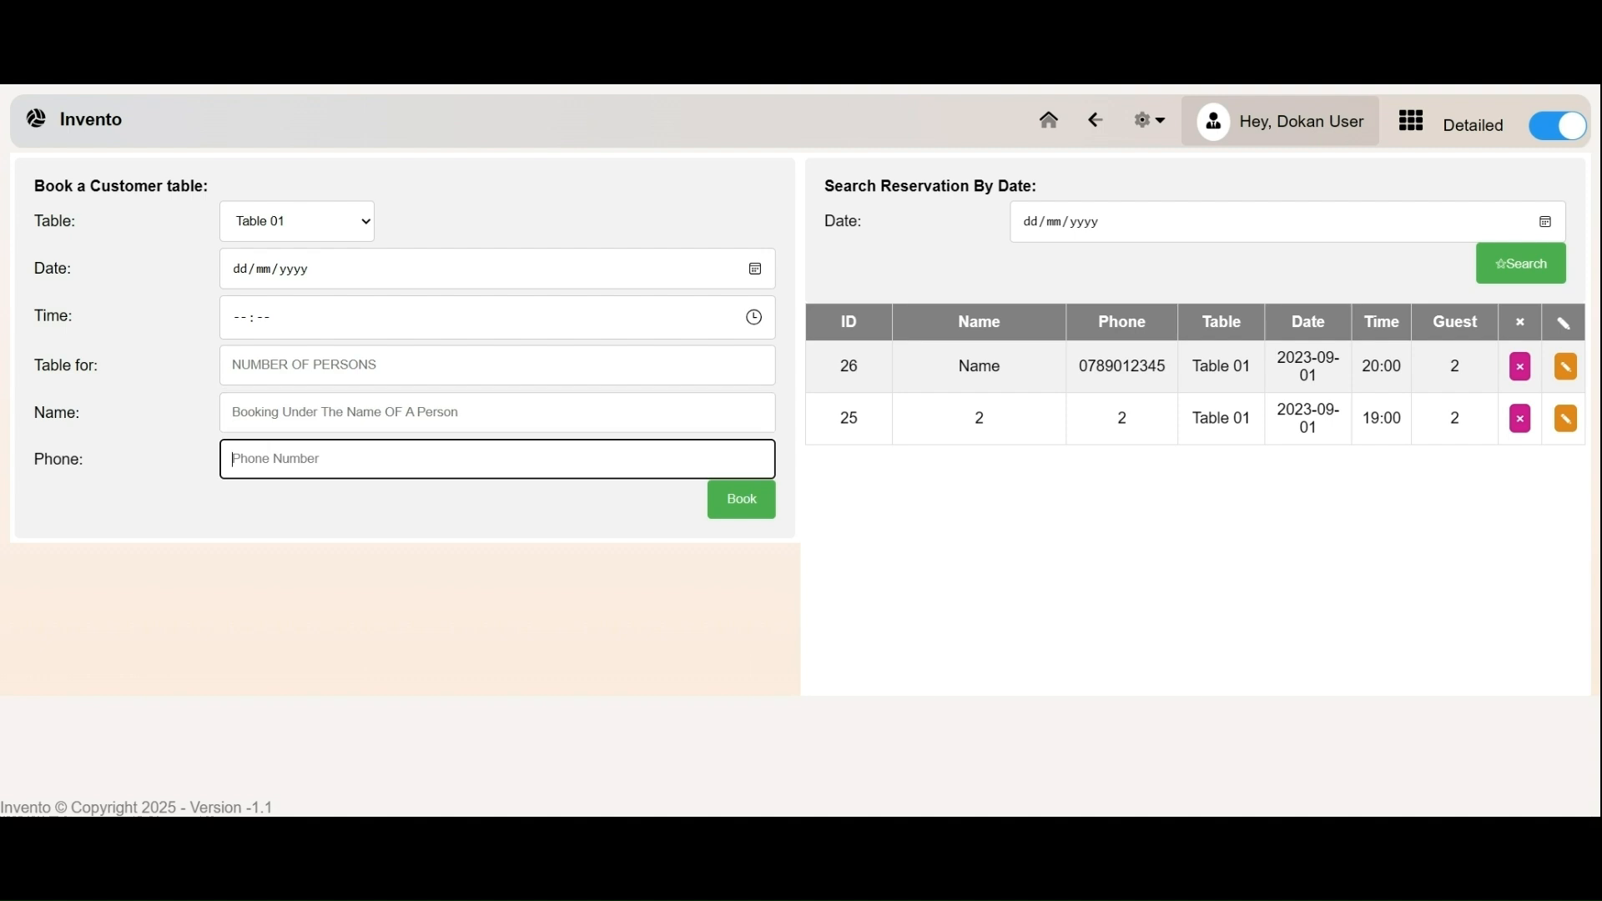
left_click(209, 529)
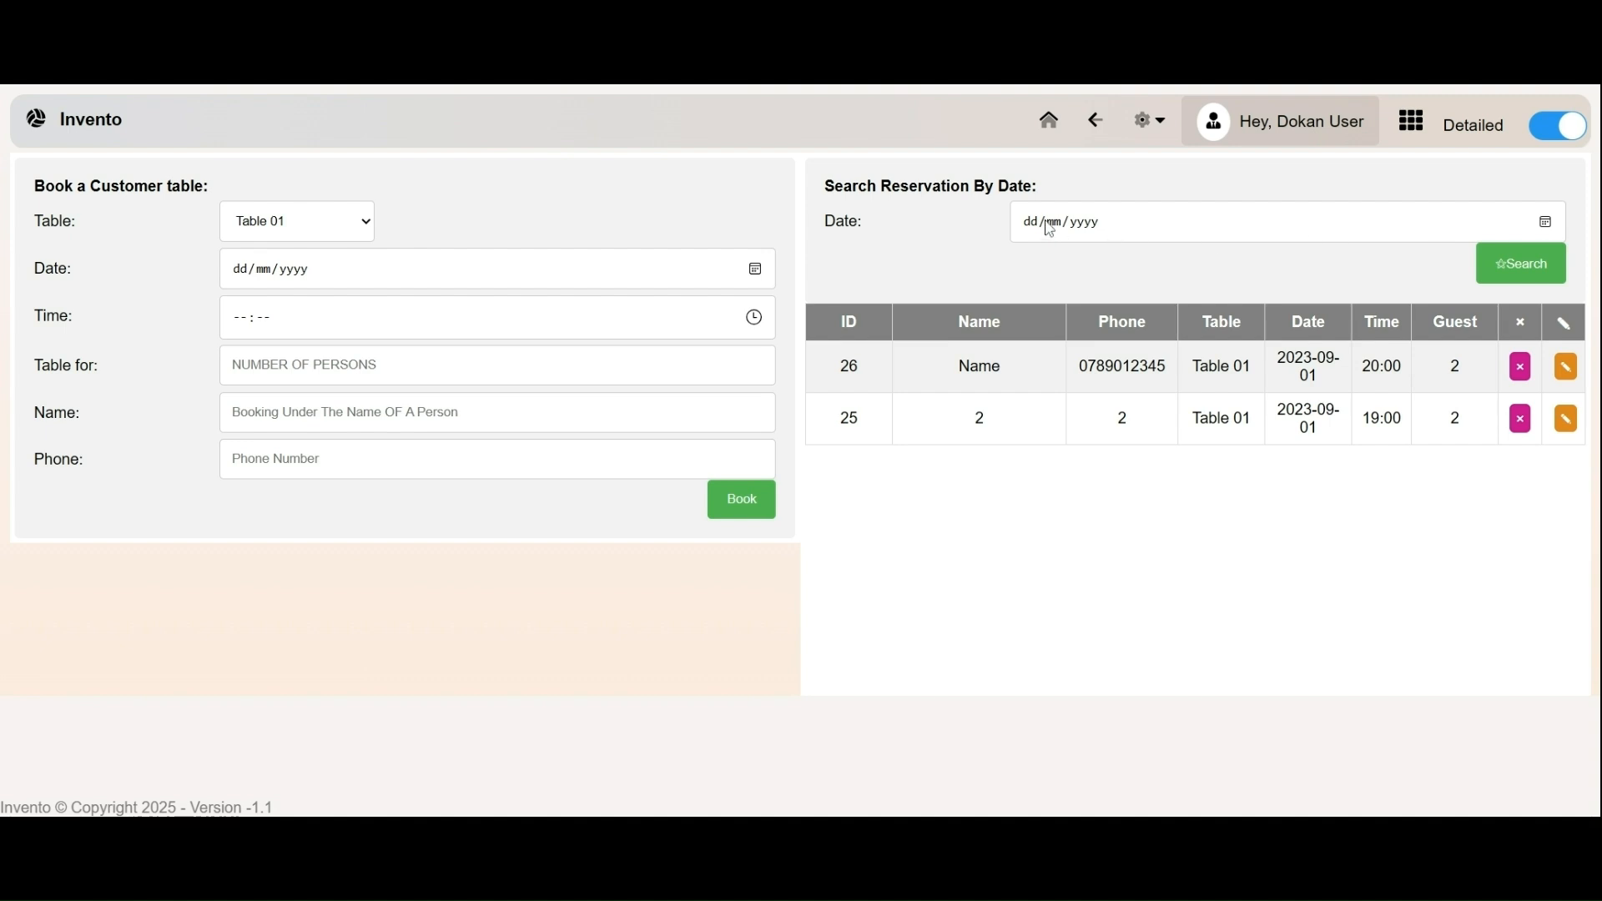
left_click(1046, 119)
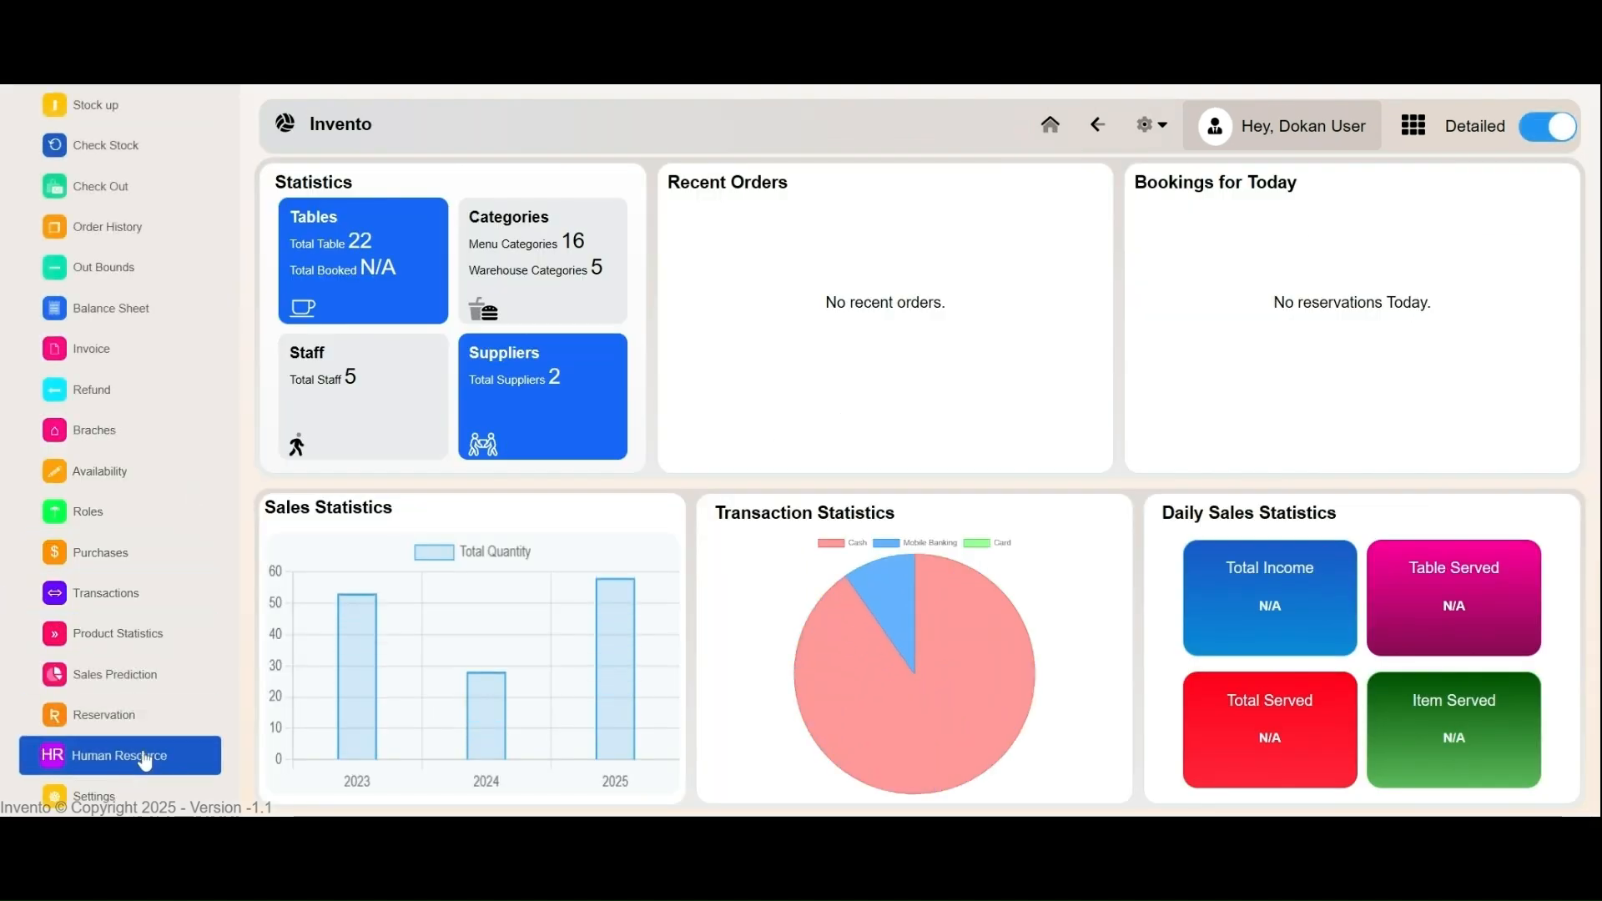
- Open Human Resource and review the new employee form's fields from first name down to off days
left_click(146, 756)
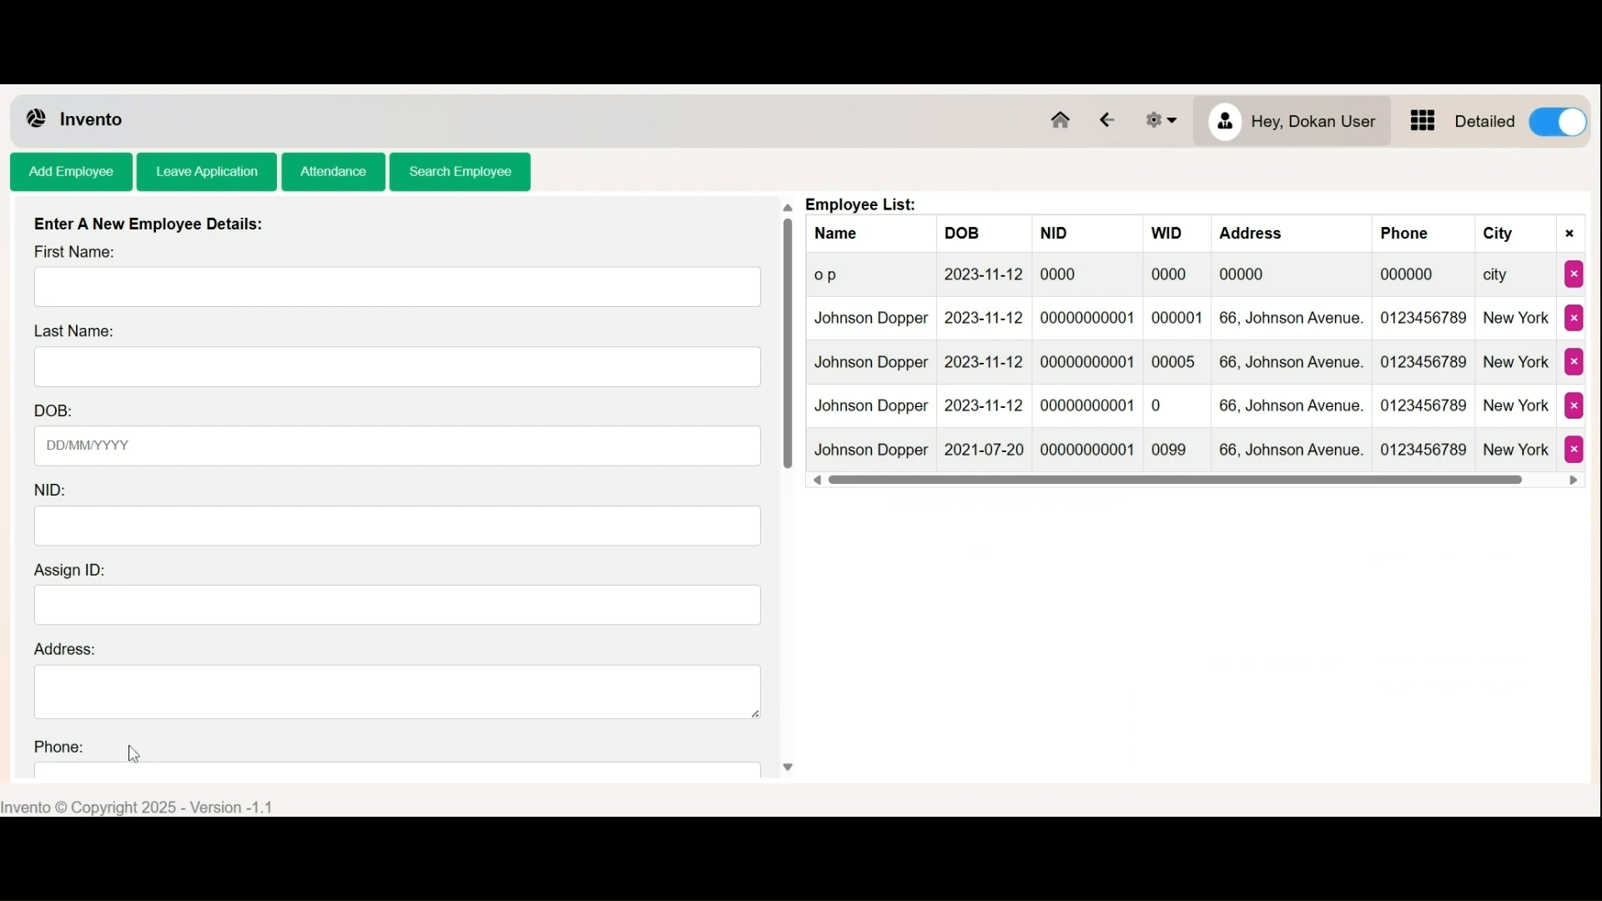
scroll(219, 646, "down", 4)
scroll(261, 537, "down", 5)
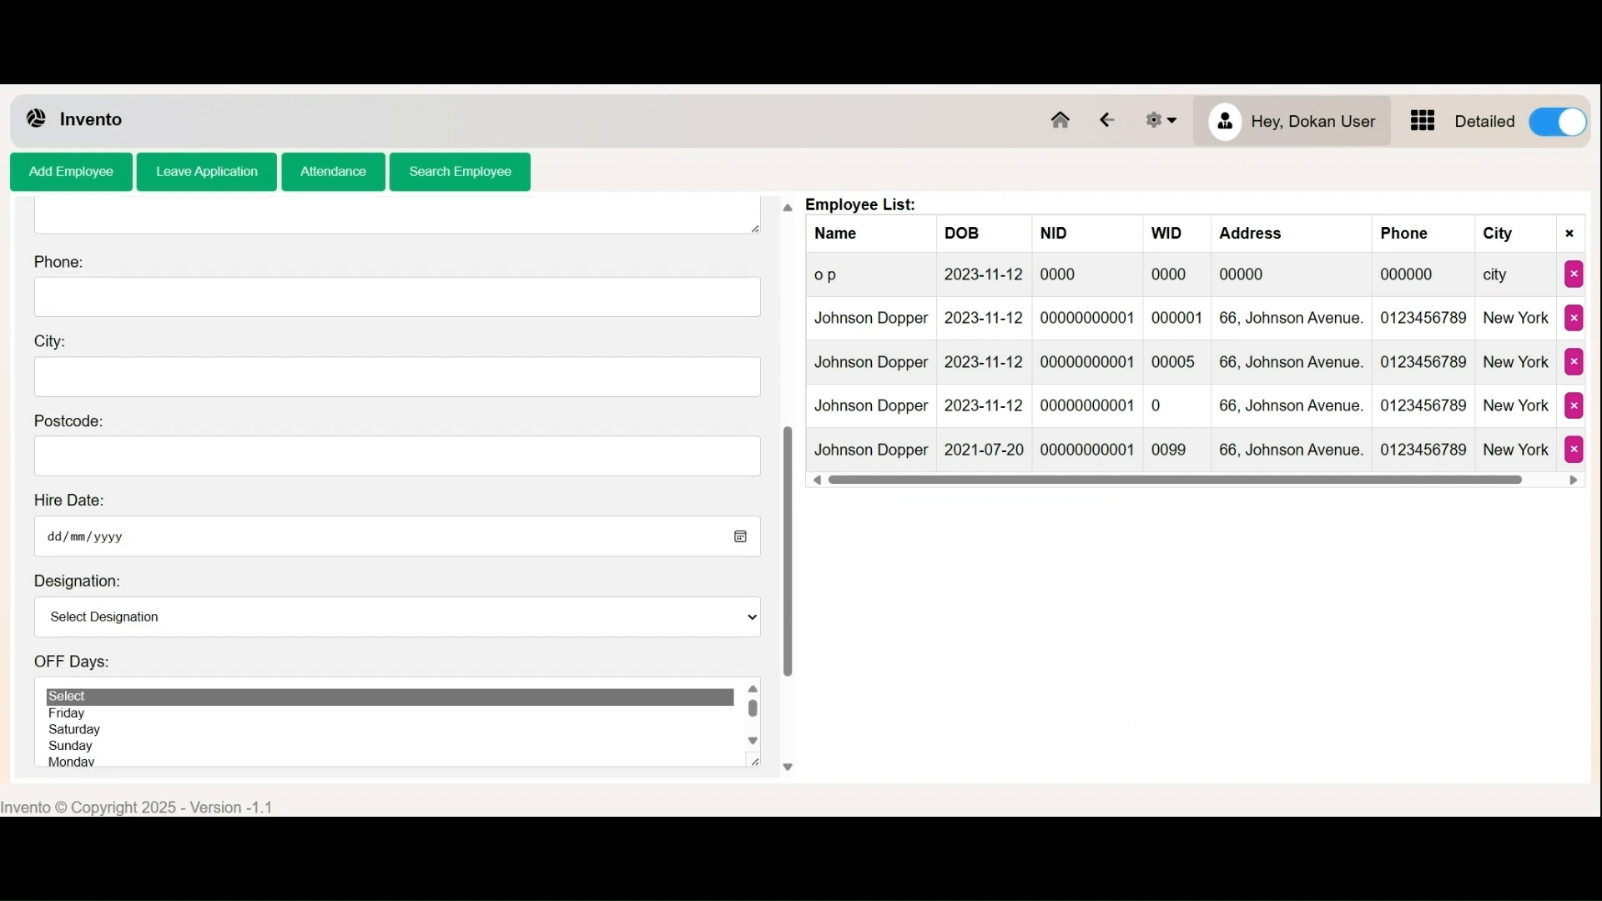
scroll(261, 537, "up", 9)
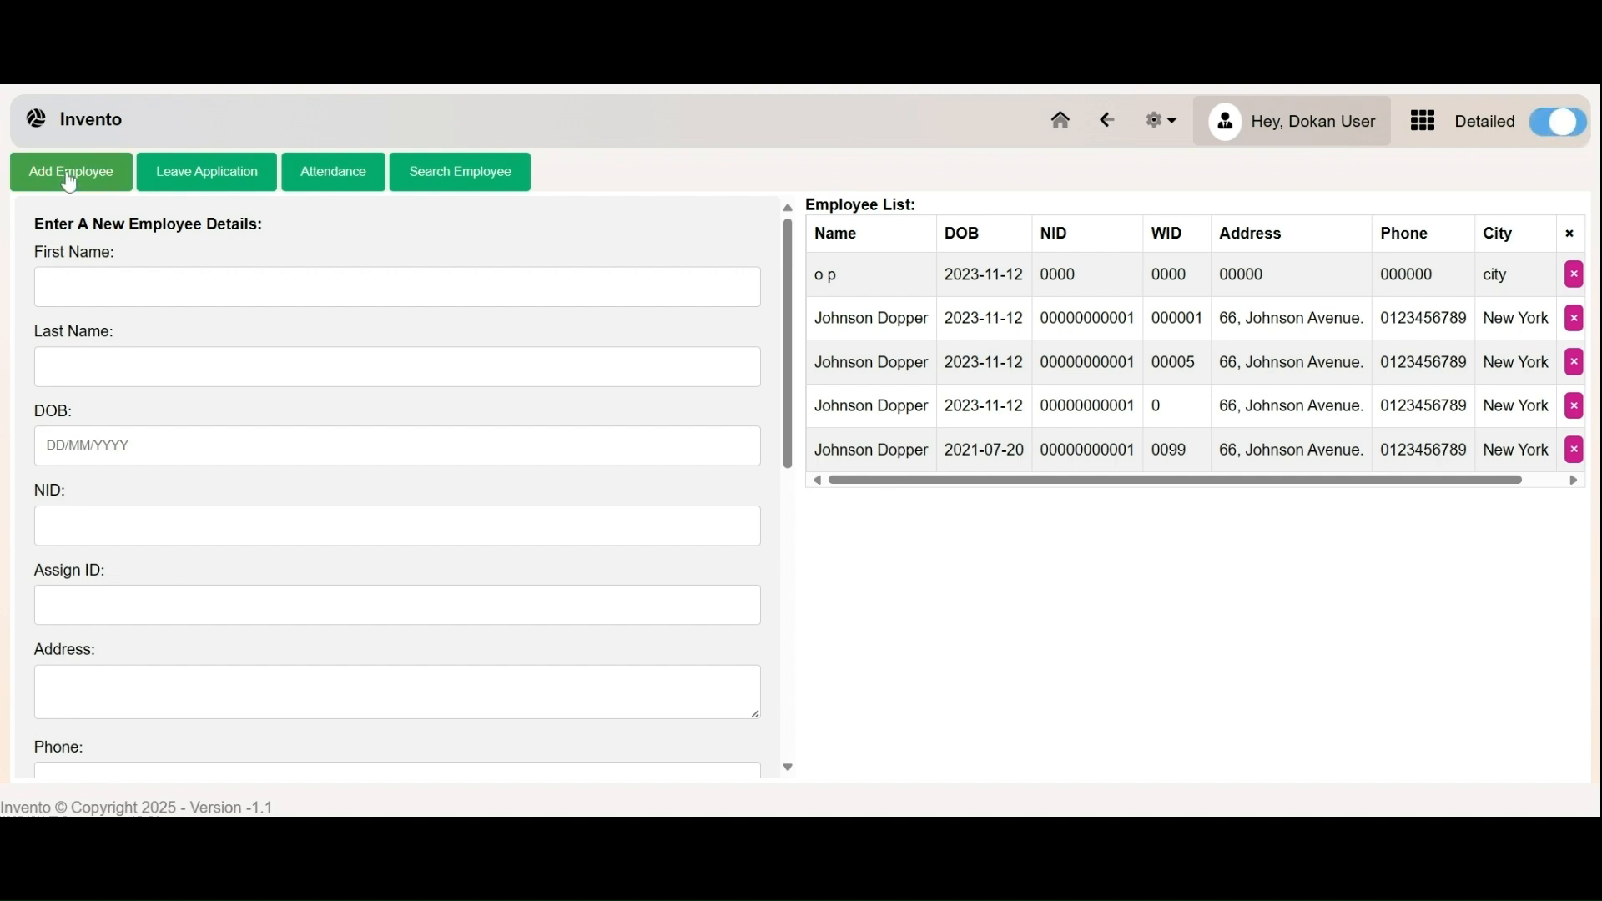
- View the Leave Application, Attendance and Search Employee pages in Human Resource, and return to the dashboard
left_click(181, 182)
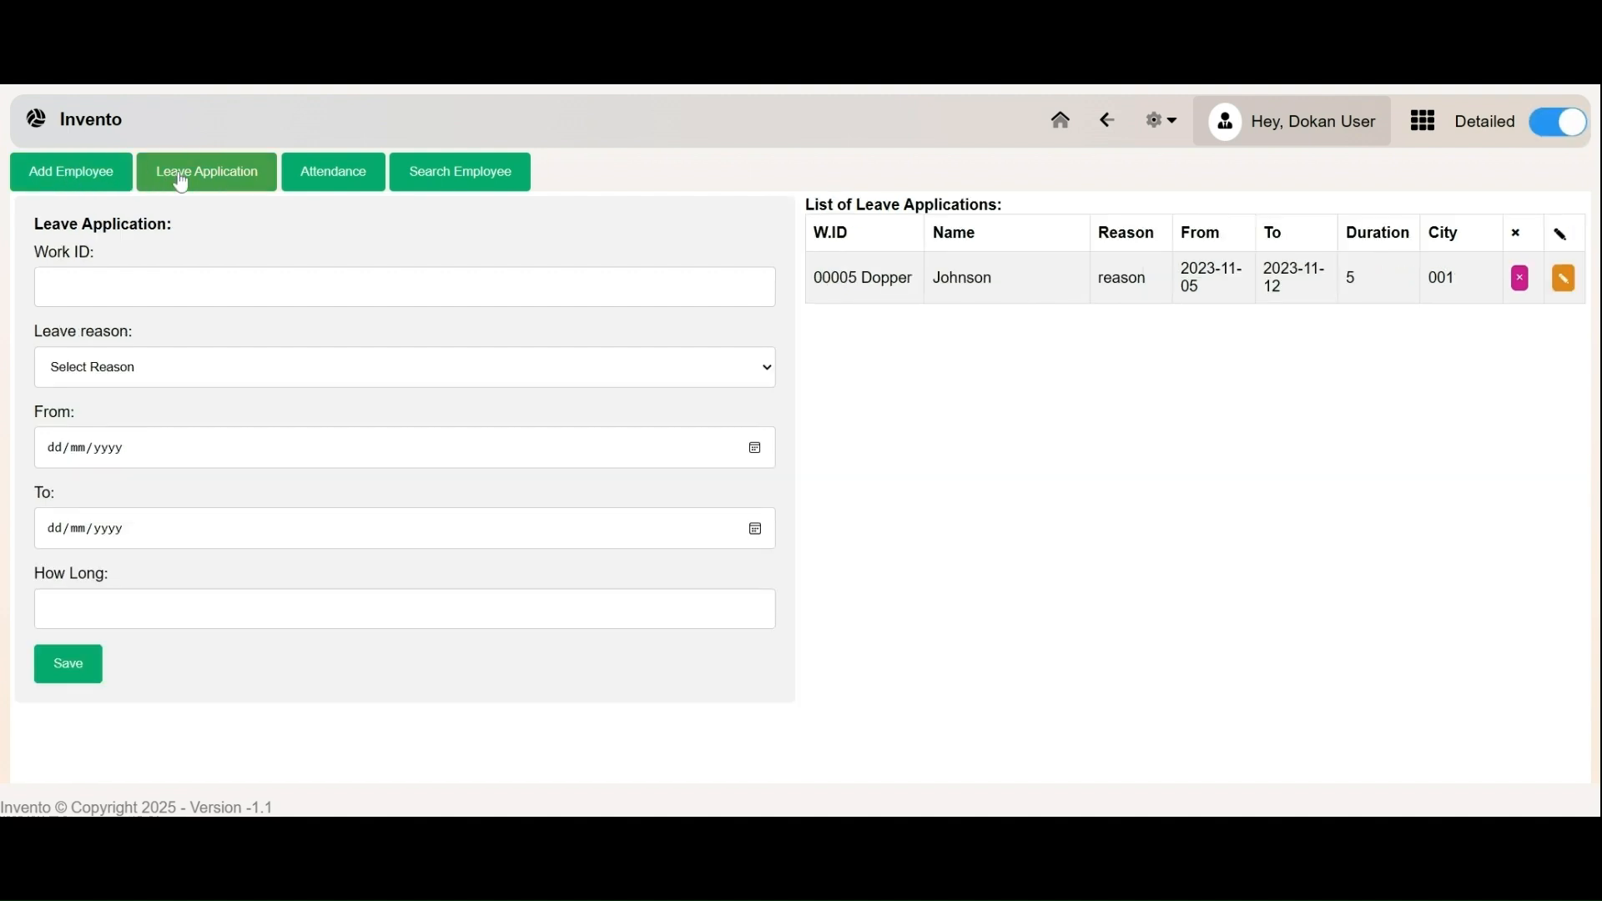
left_click(330, 177)
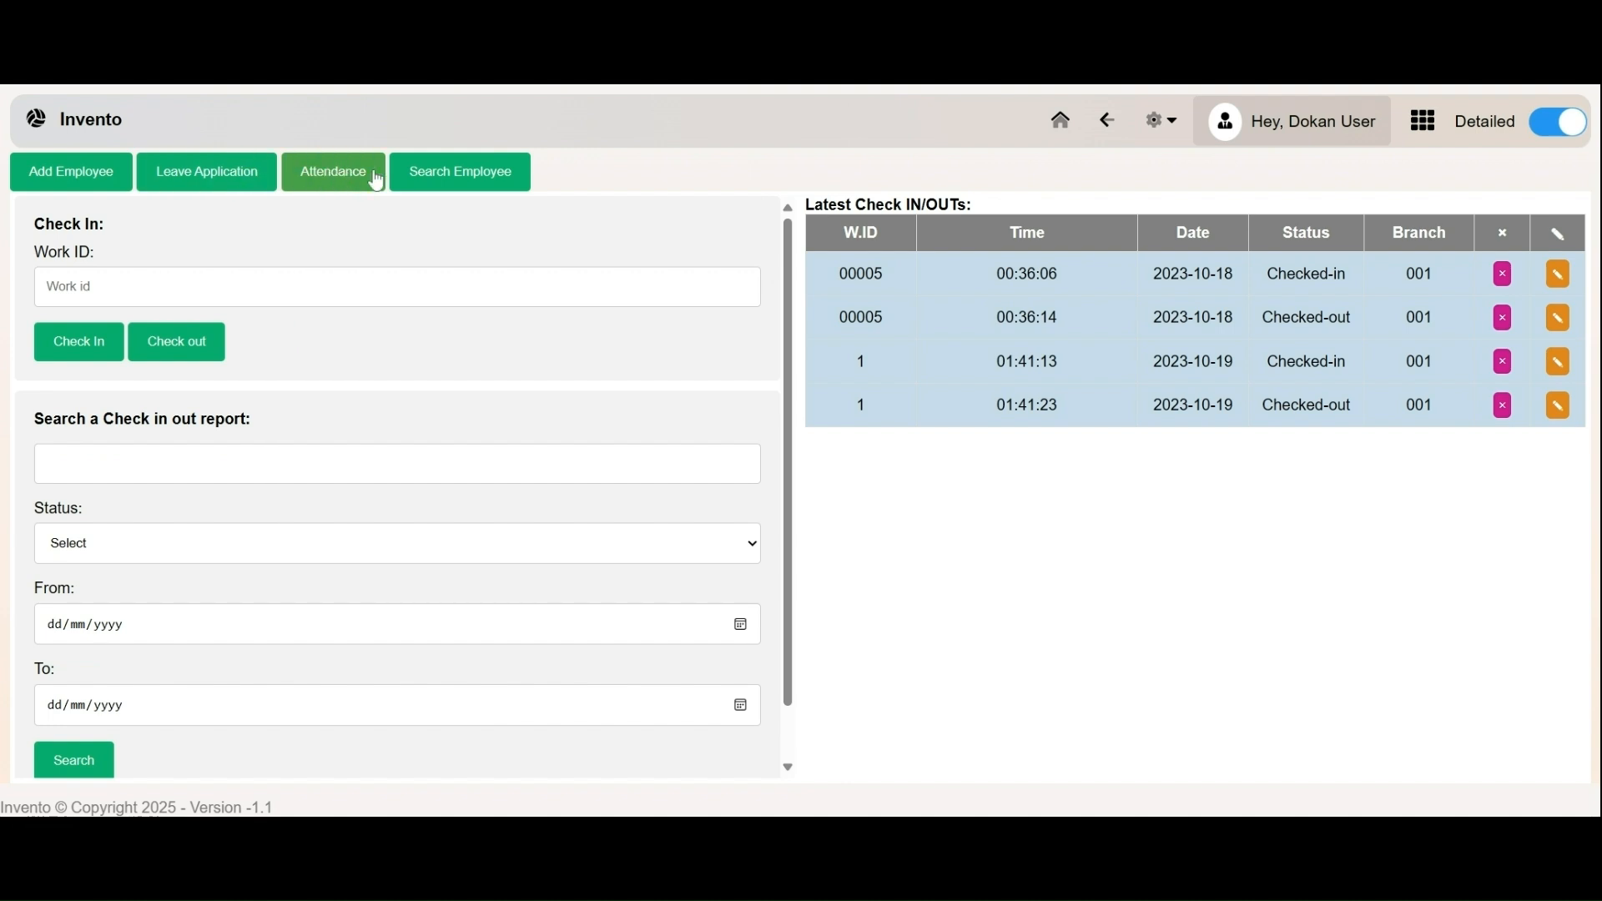
left_click(451, 179)
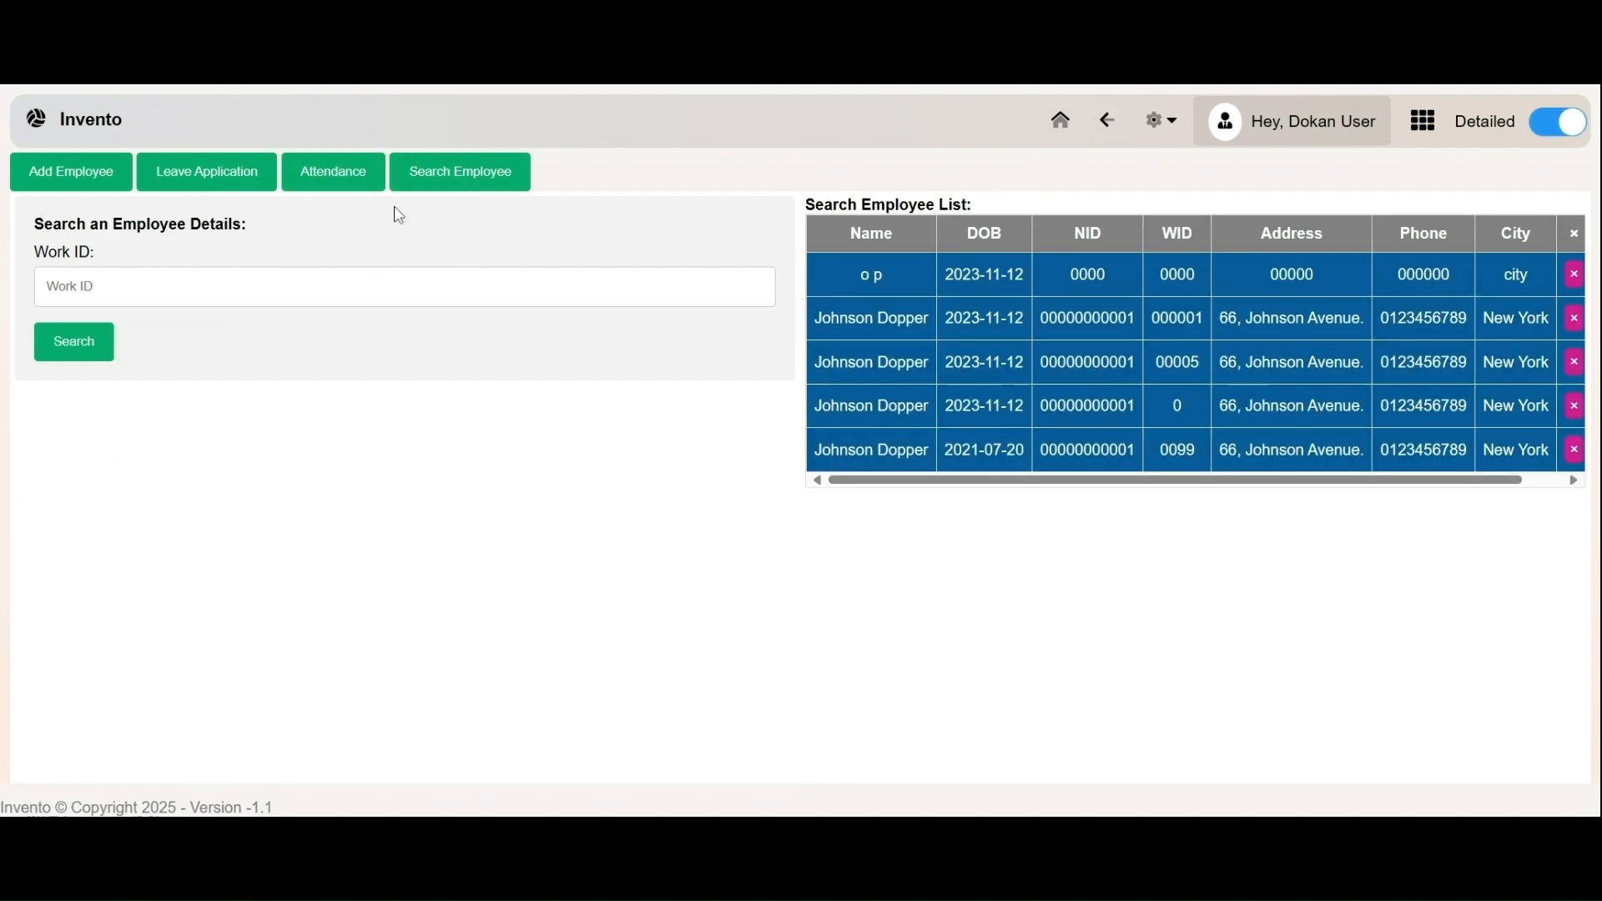
left_click(1060, 120)
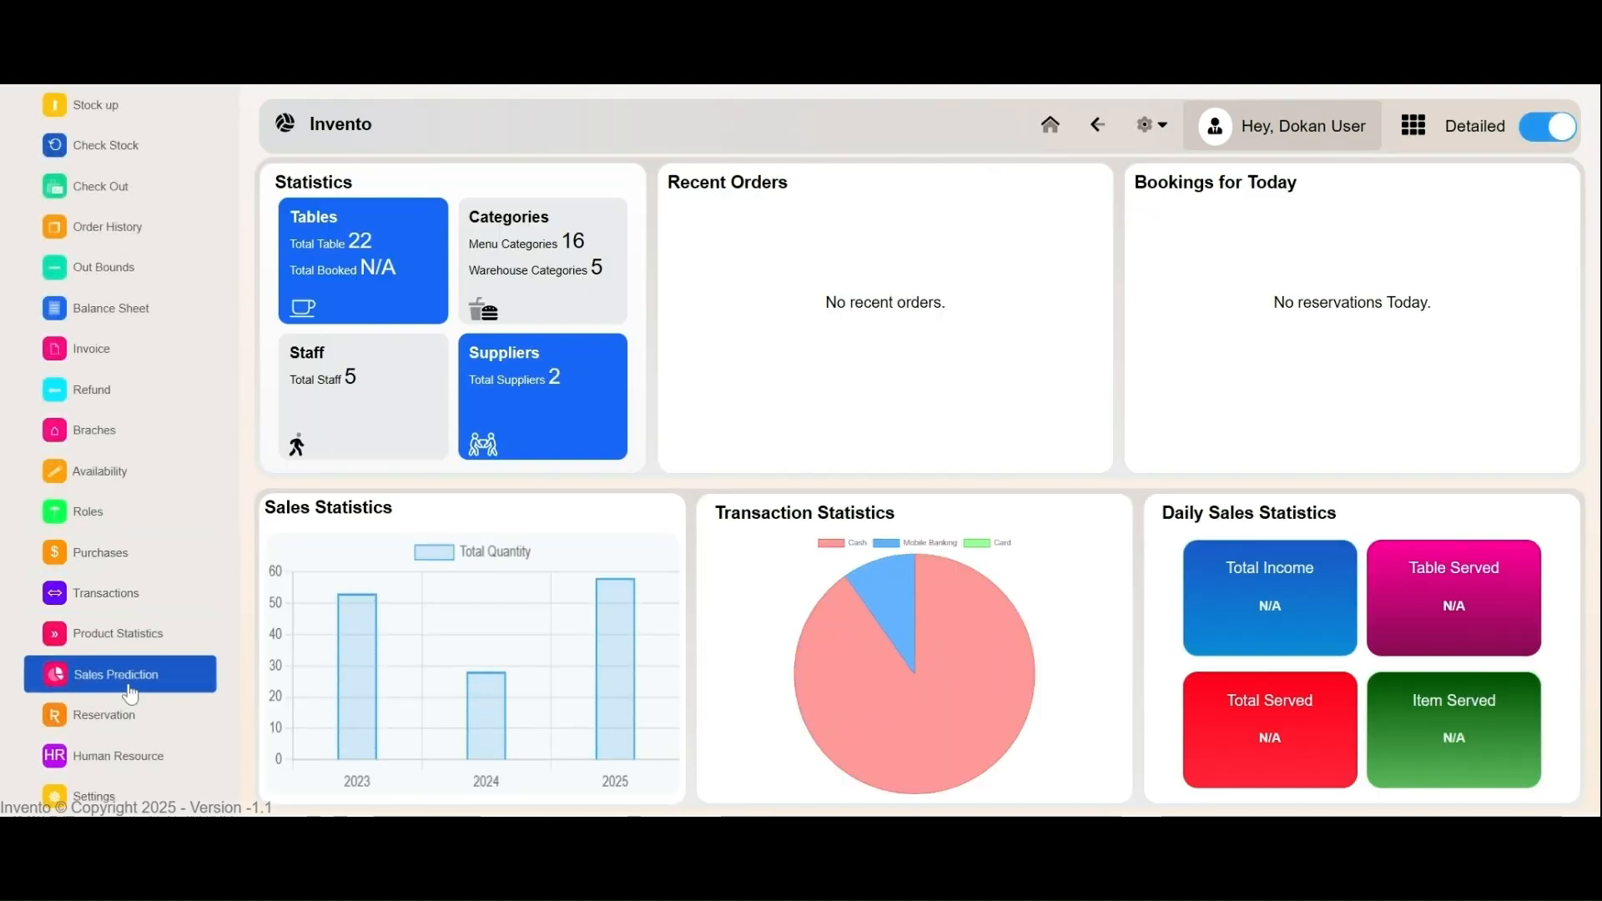
- Open Settings and view the Change Password, Add Category and Add Table pages
left_click(132, 797)
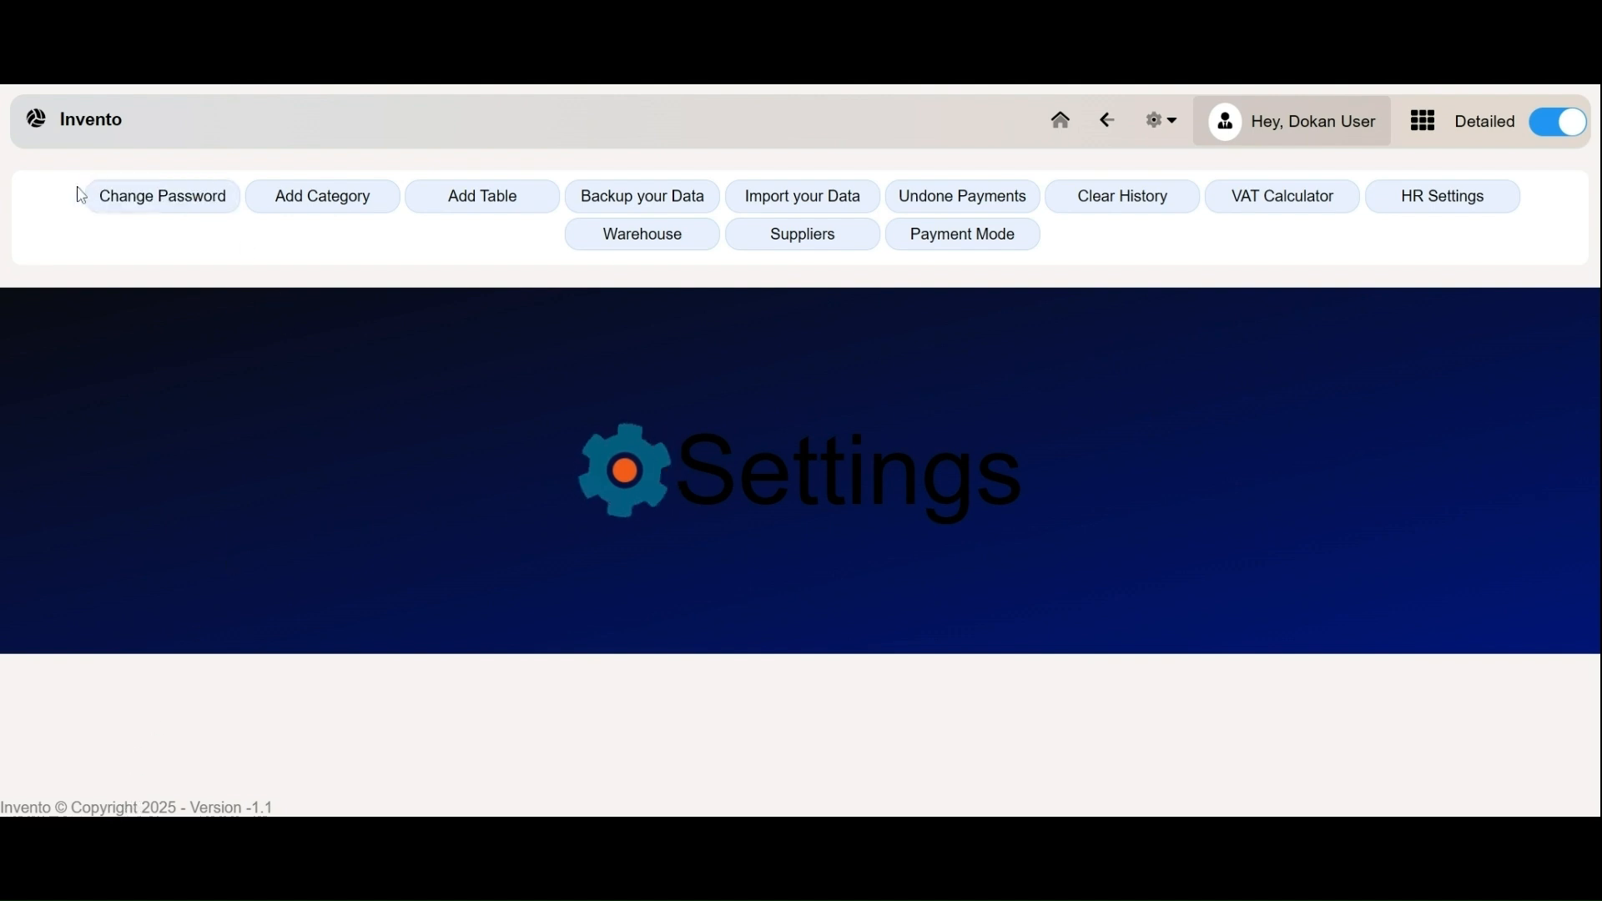
left_click(169, 204)
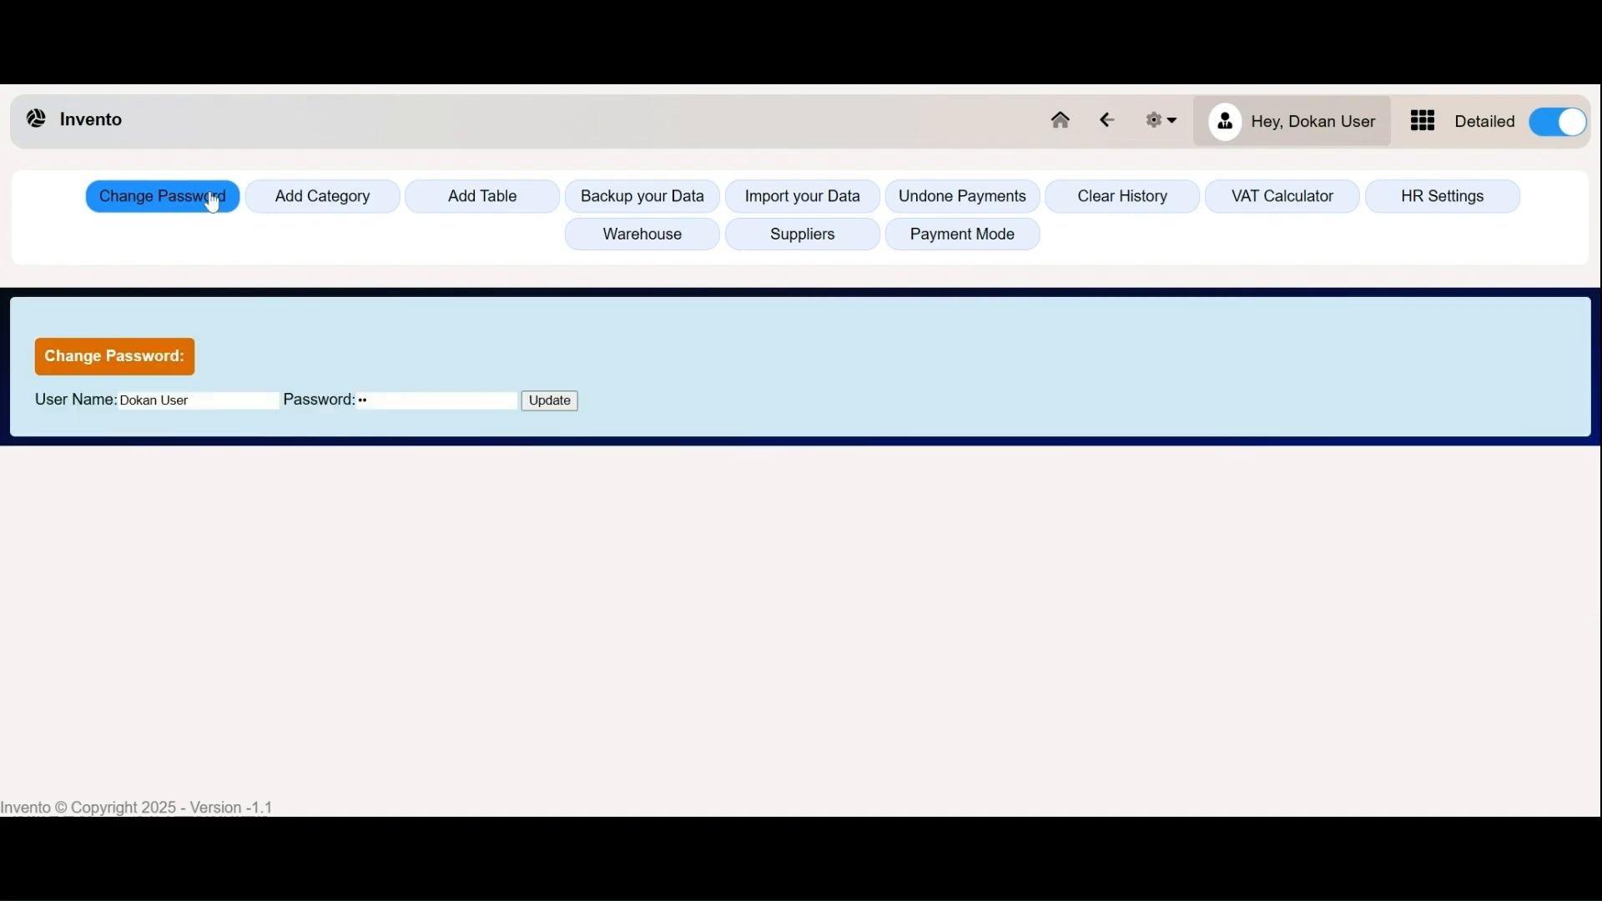
left_click(308, 196)
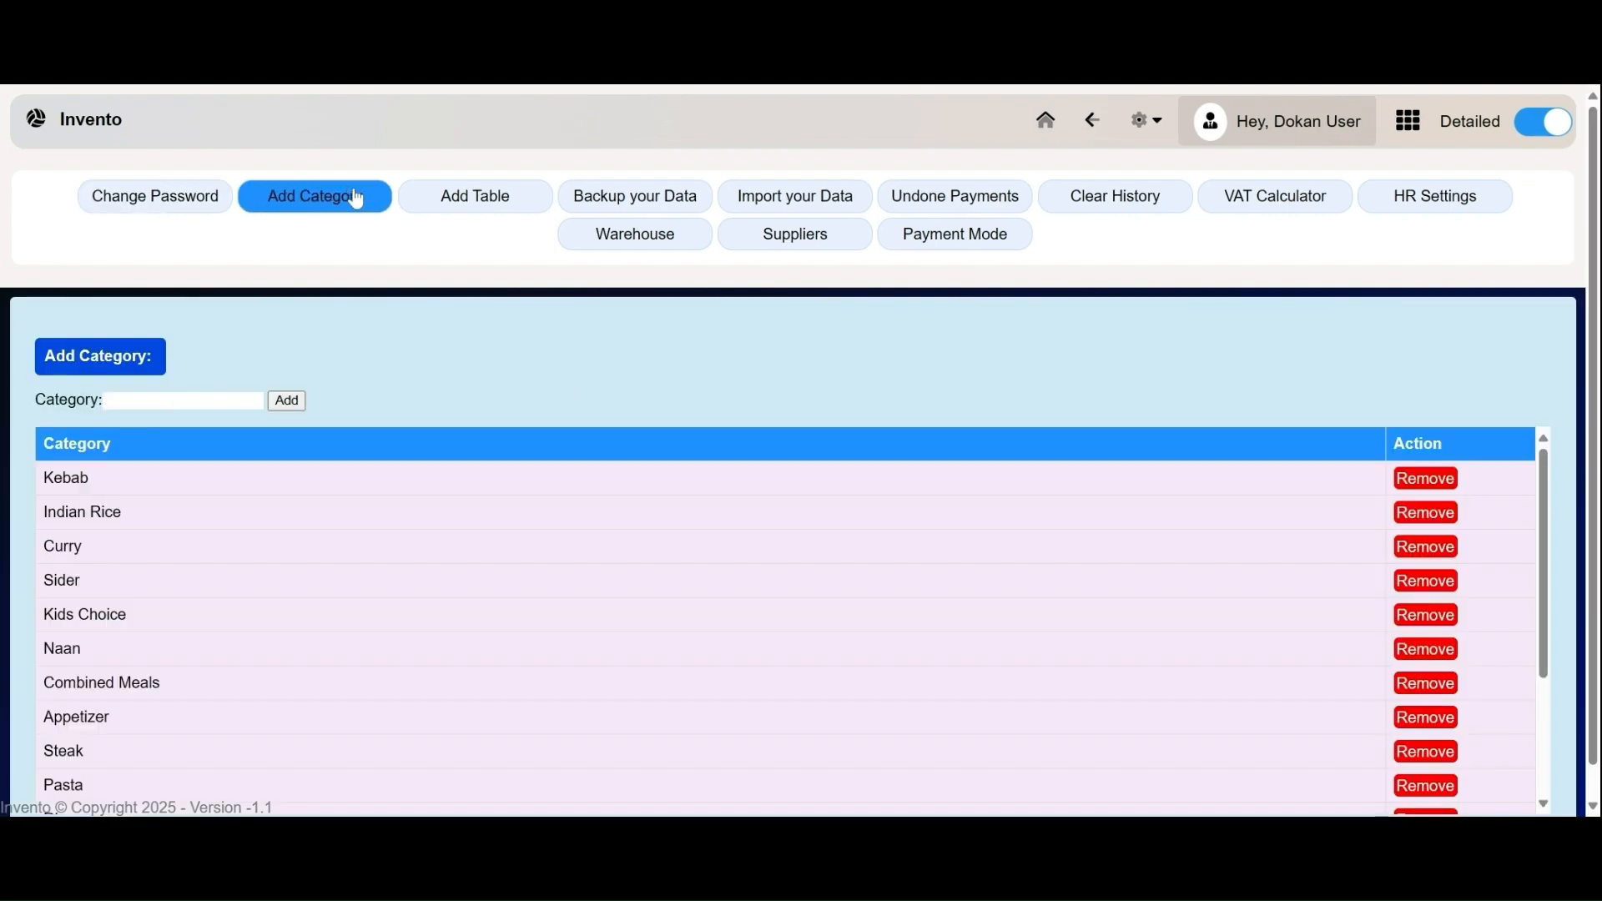
left_click(427, 204)
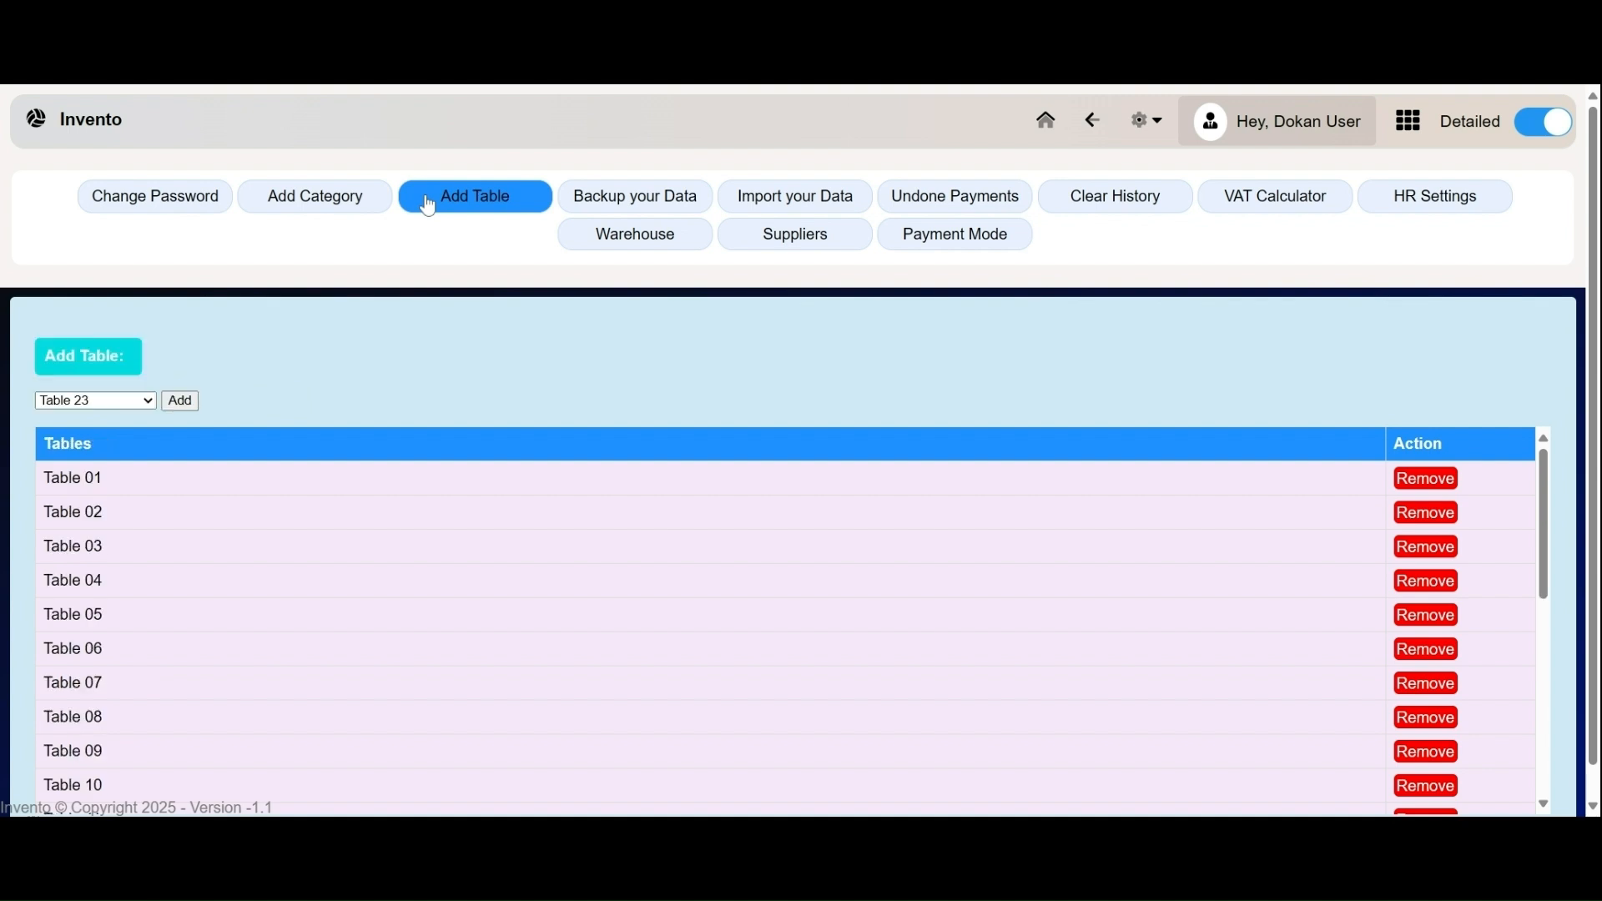
- View the Backup your Data, Import your Data, Undone Payments and Clear History settings
left_click(582, 206)
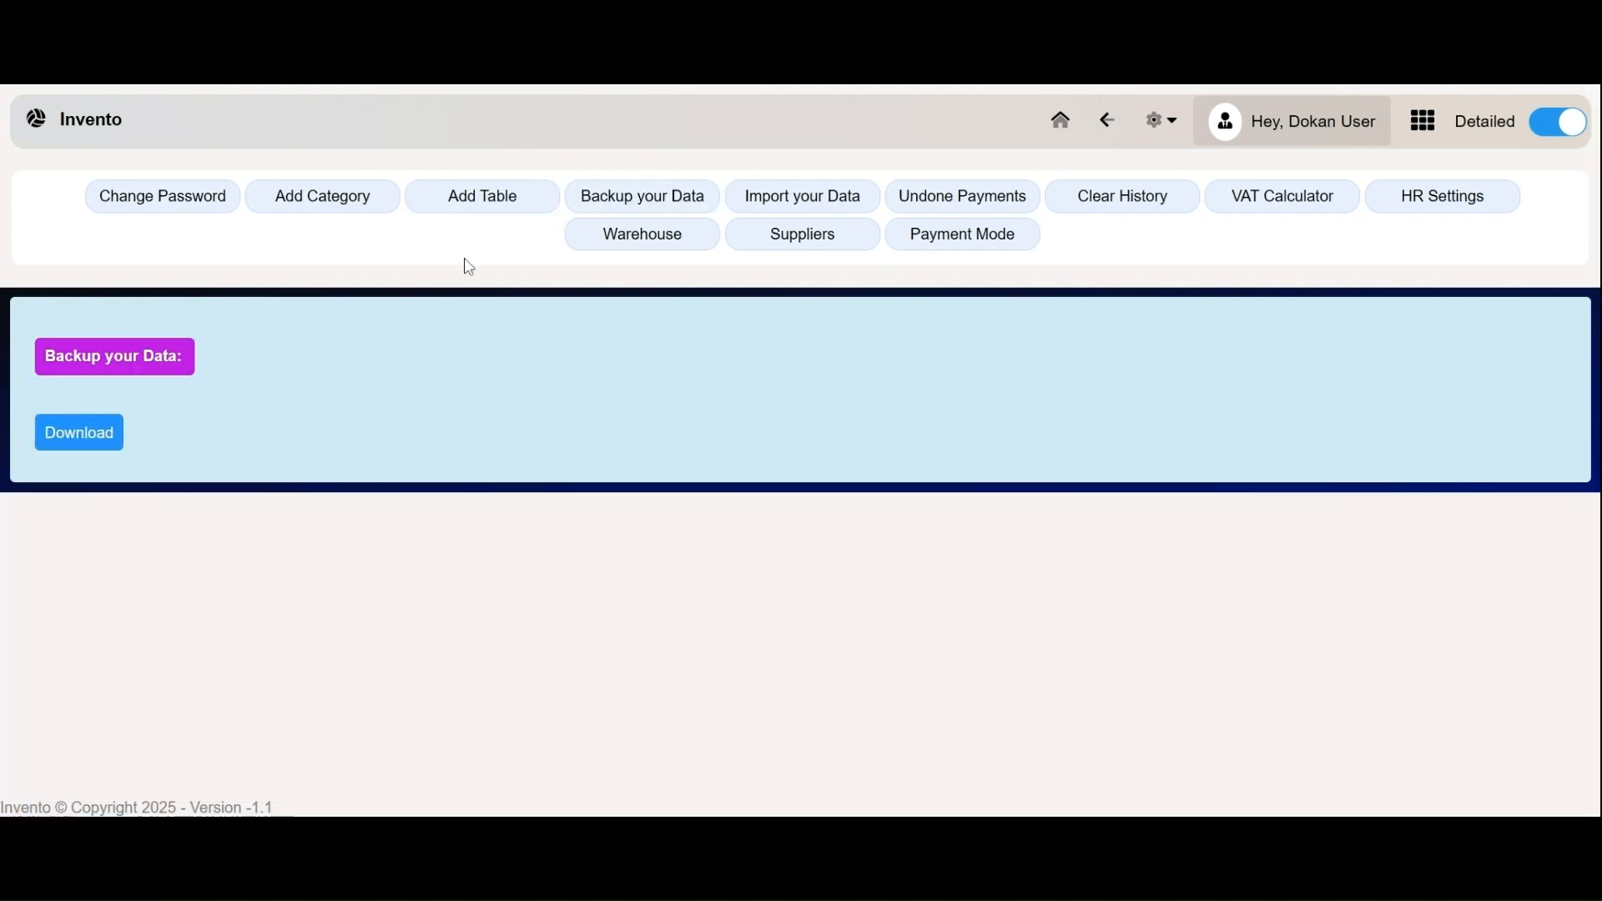
left_click(776, 200)
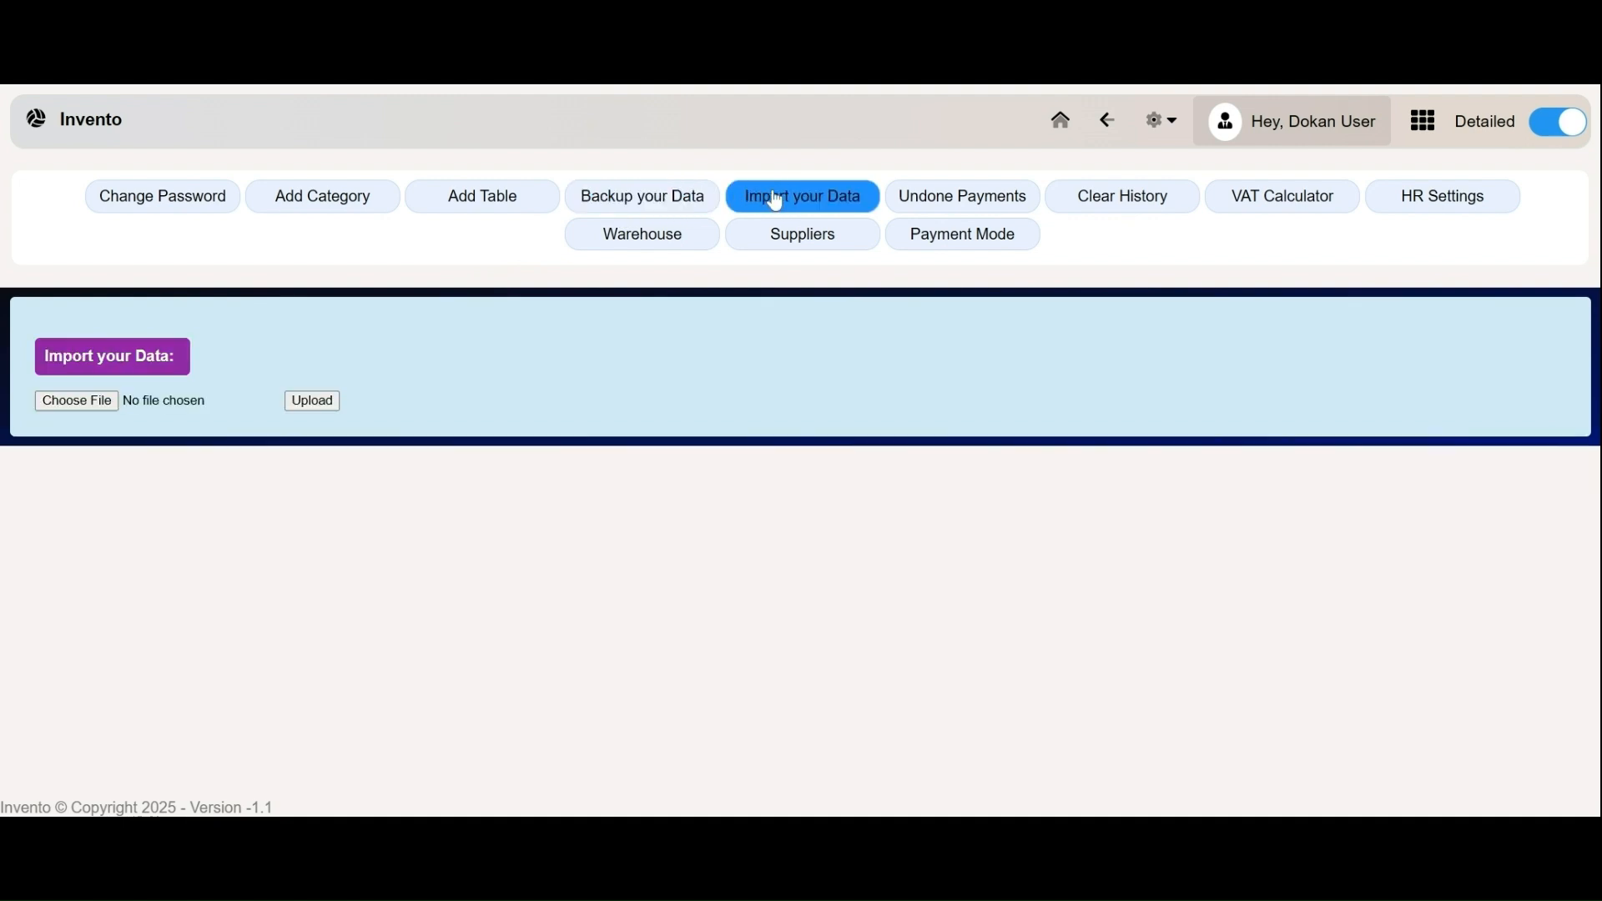
left_click(952, 209)
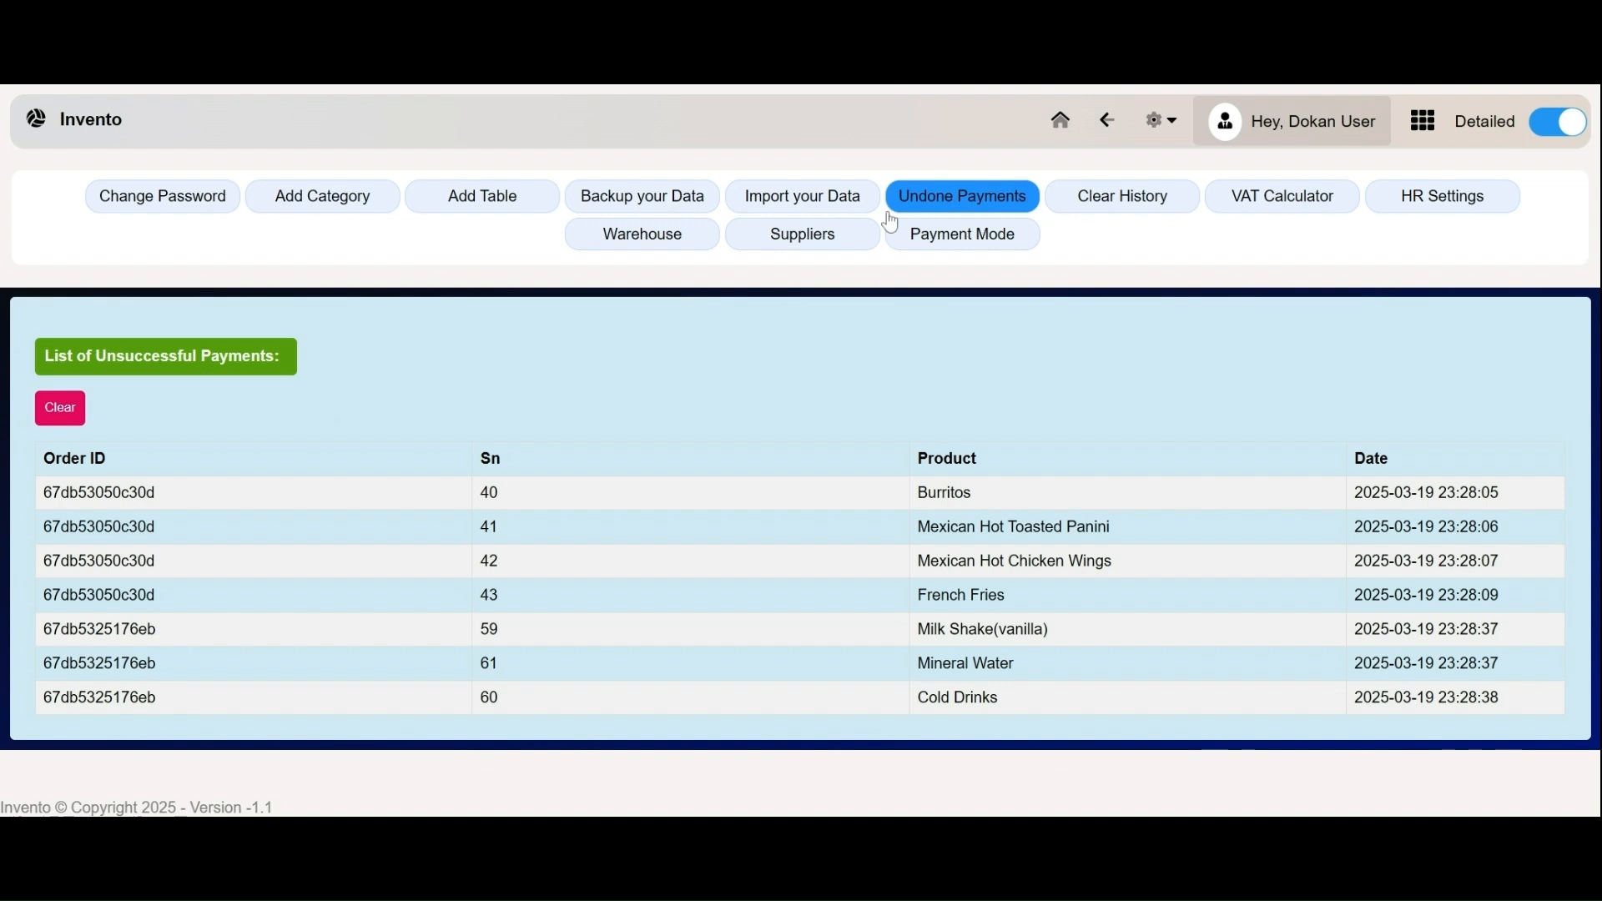
left_click(1092, 215)
- Open the VAT Calculator settings and re-enter 0 as the VAT value without updating it
left_click(1279, 205)
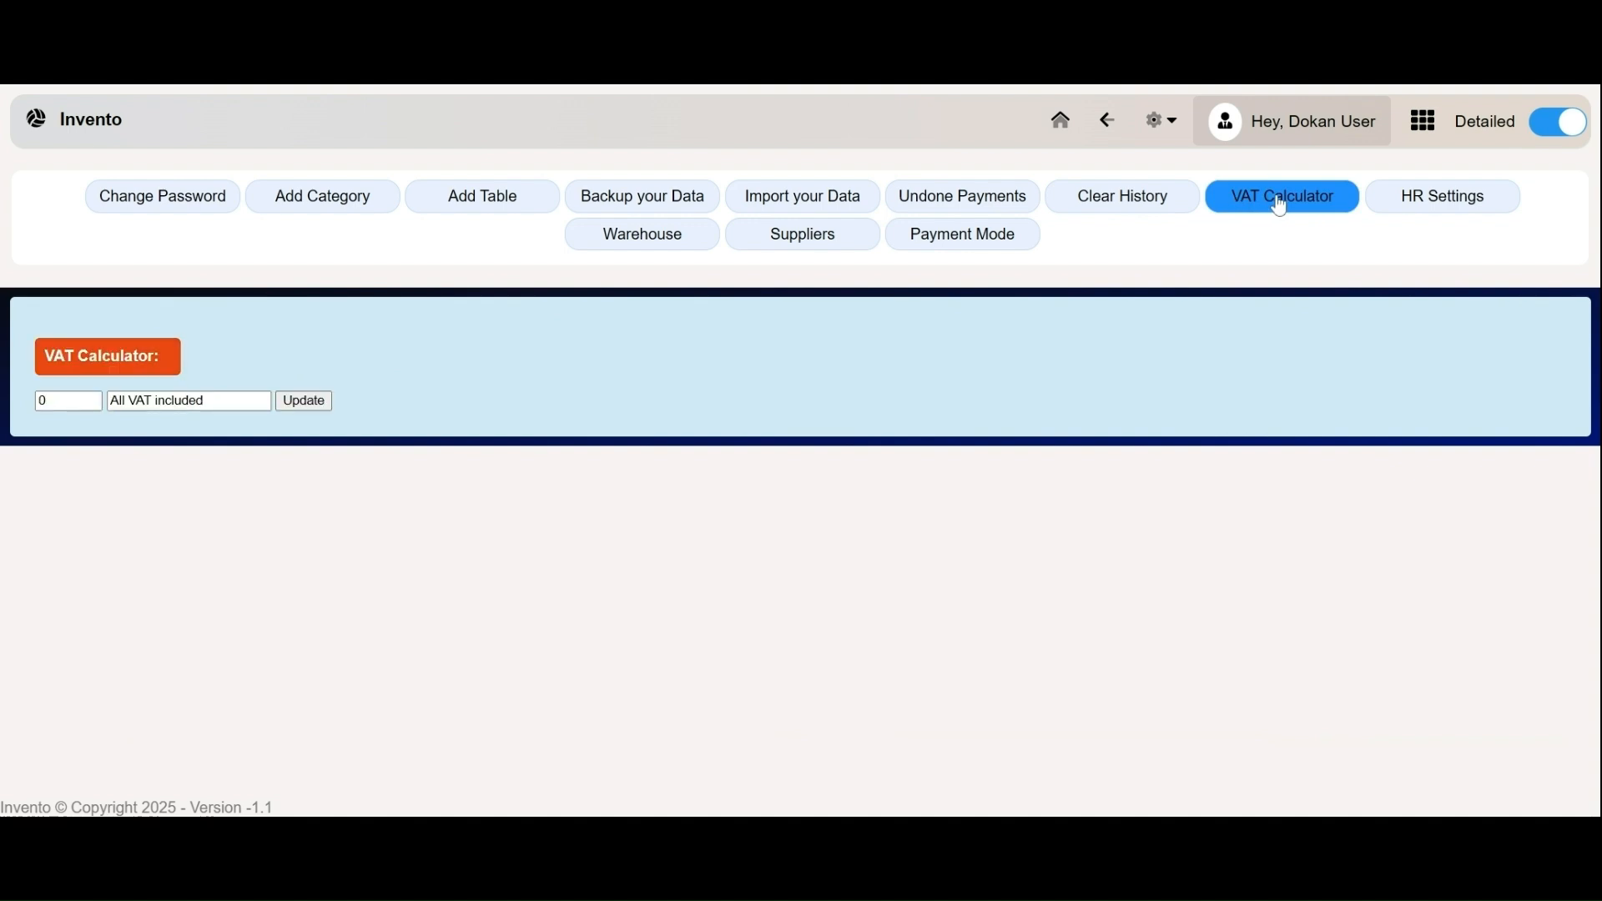
left_click_drag(63, 402, 25, 413)
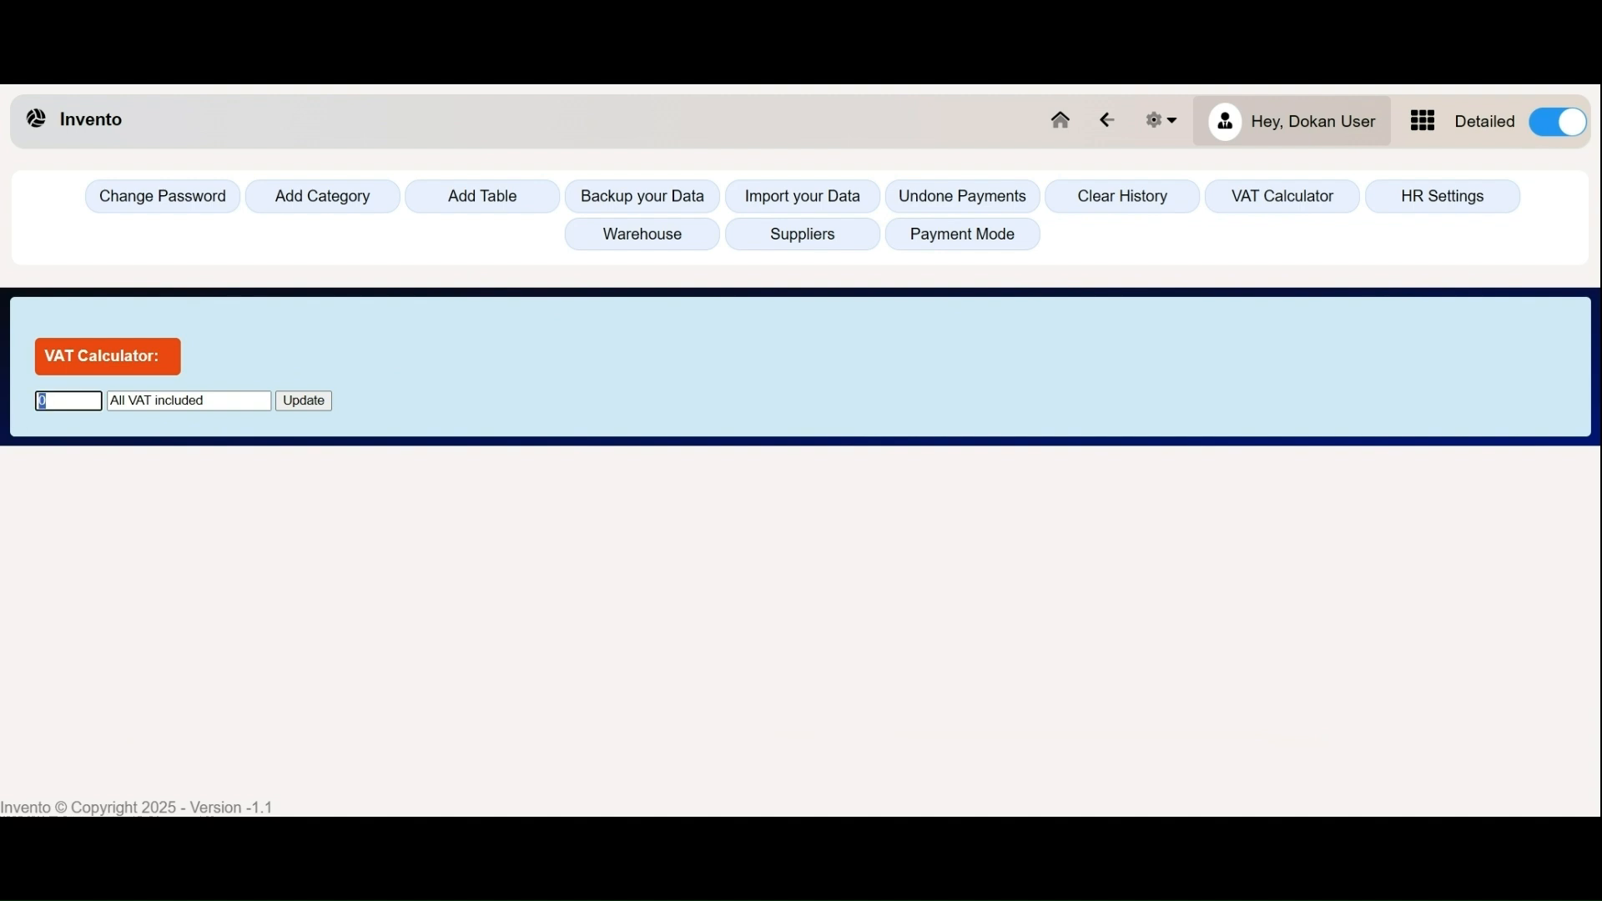
type("0")
left_click_drag(44, 401, 22, 413)
type("0")
left_click_drag(48, 402, 1, 418)
- View the HR Settings designations, Warehouse categories, Suppliers and Payment Mode pages in Settings
left_click(1480, 204)
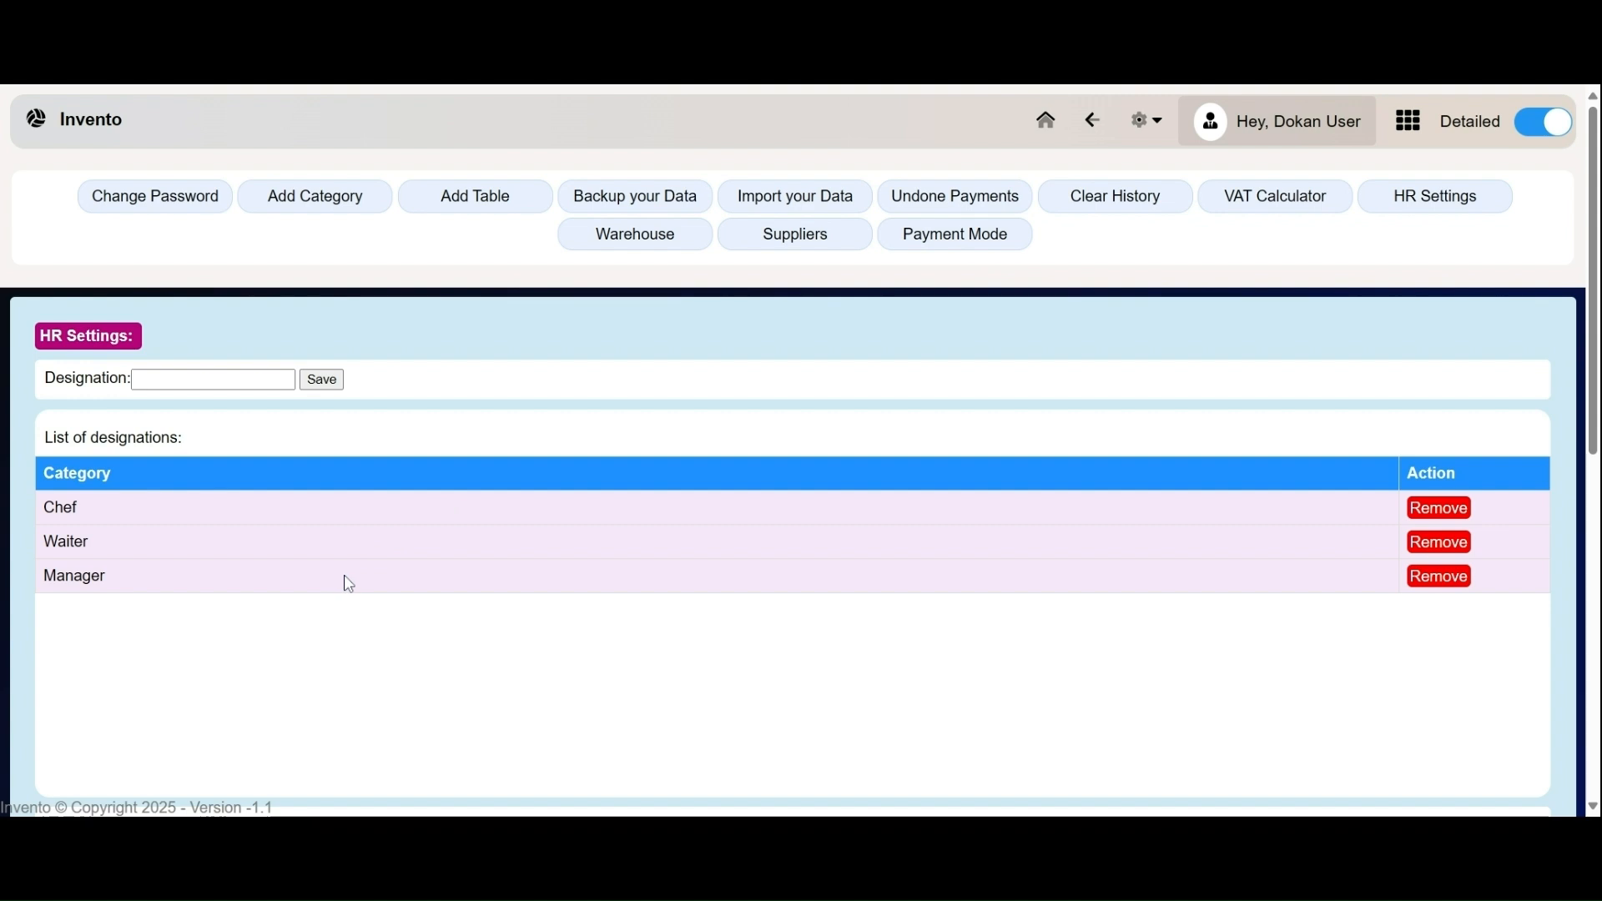
left_click(660, 253)
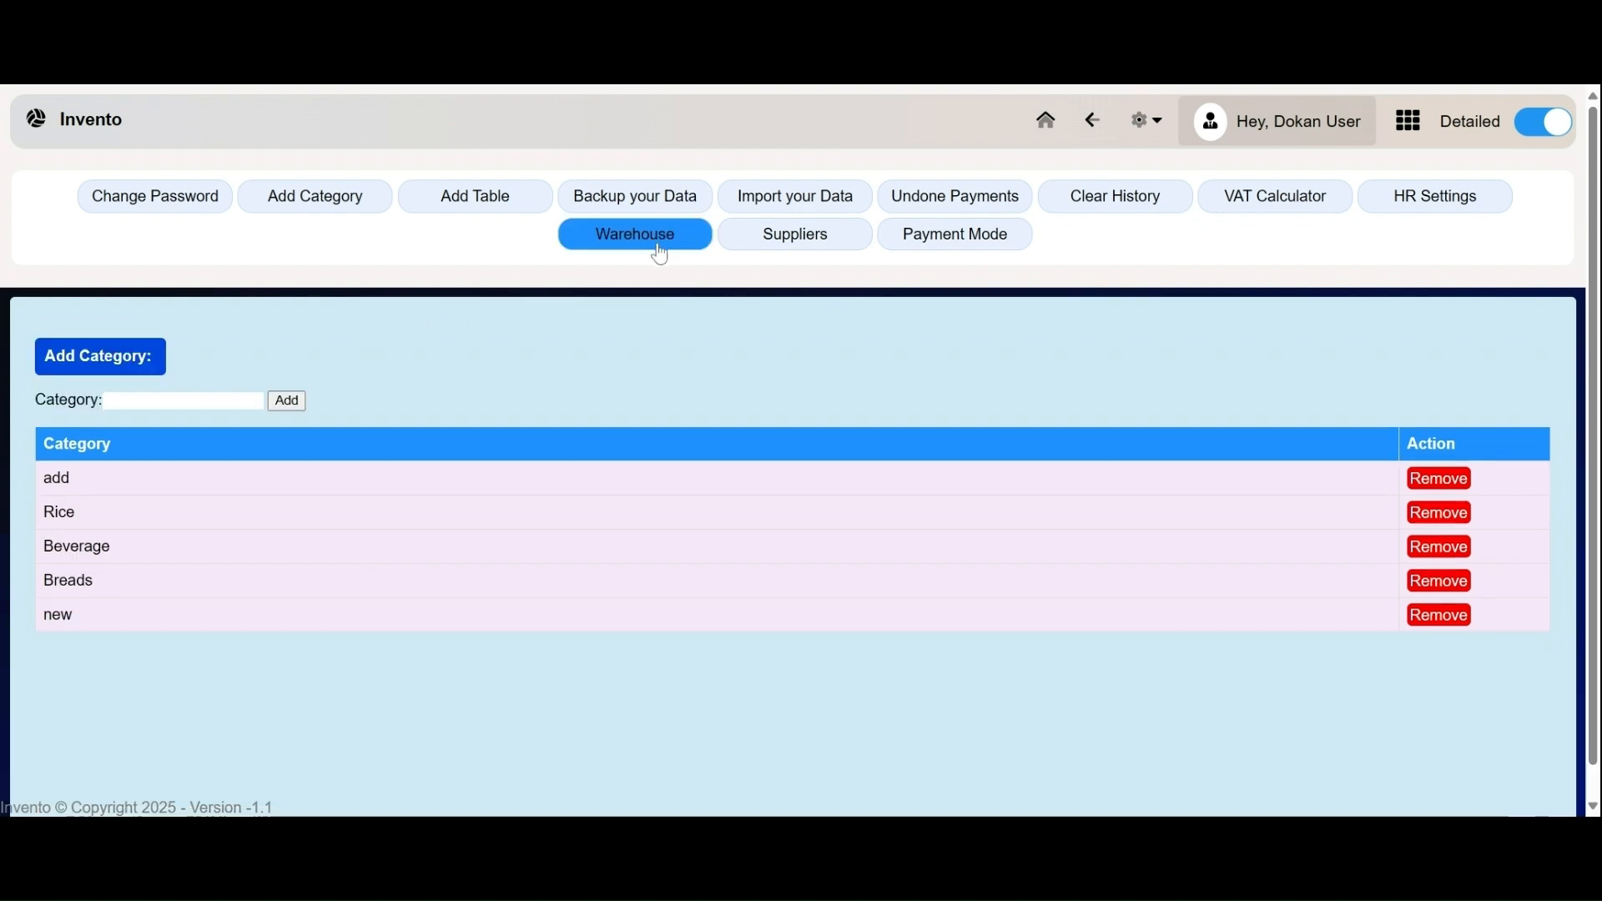
left_click(813, 247)
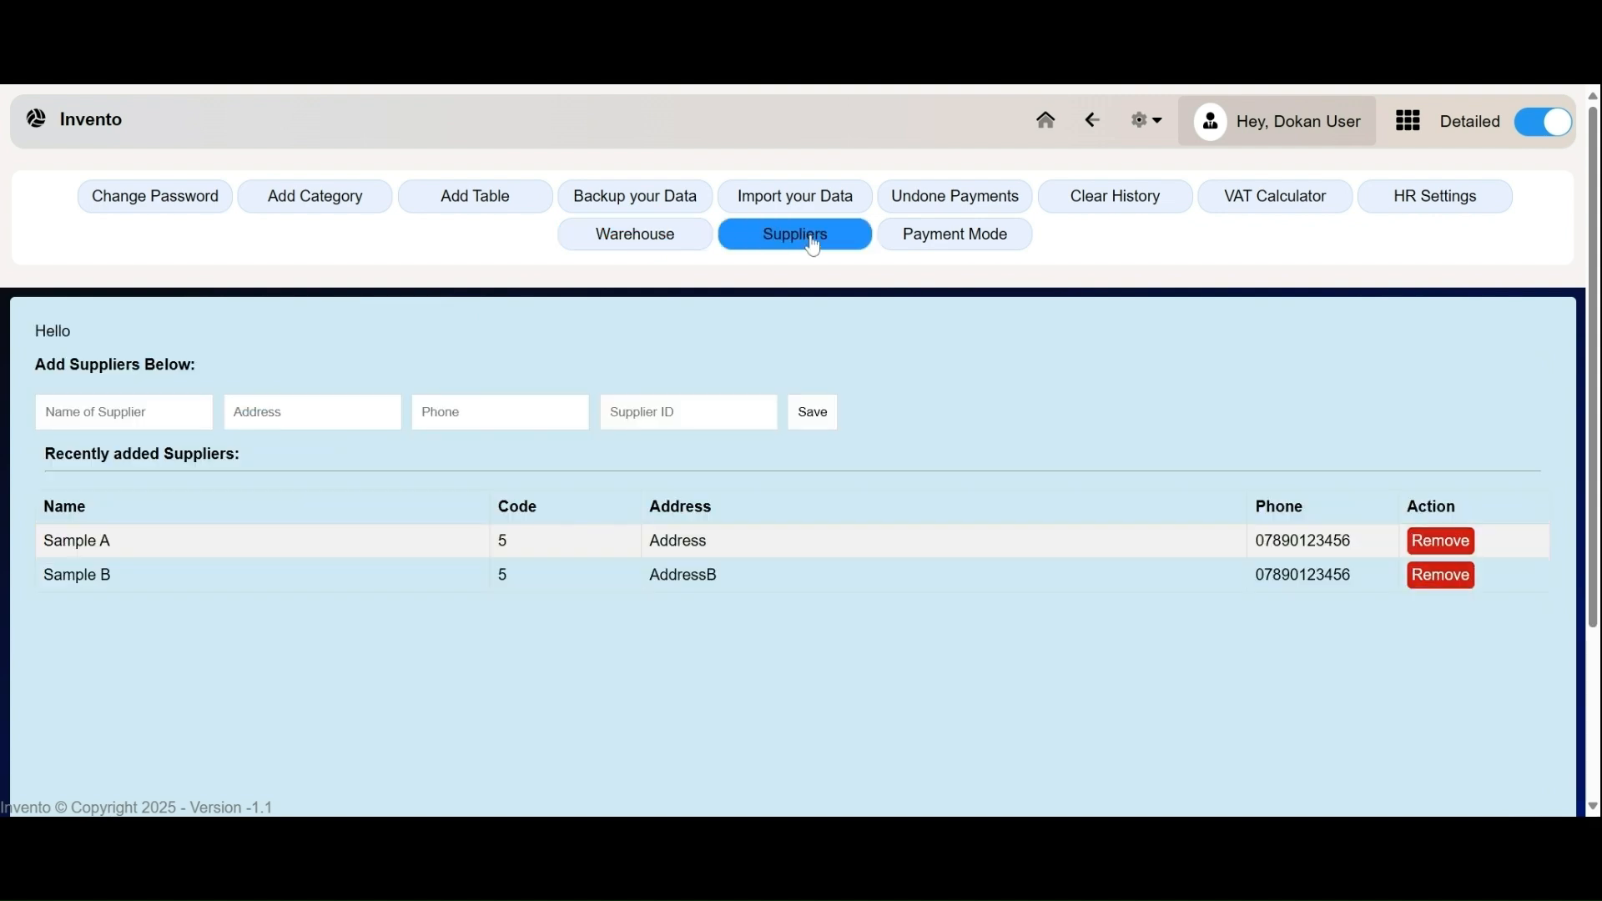
left_click(951, 242)
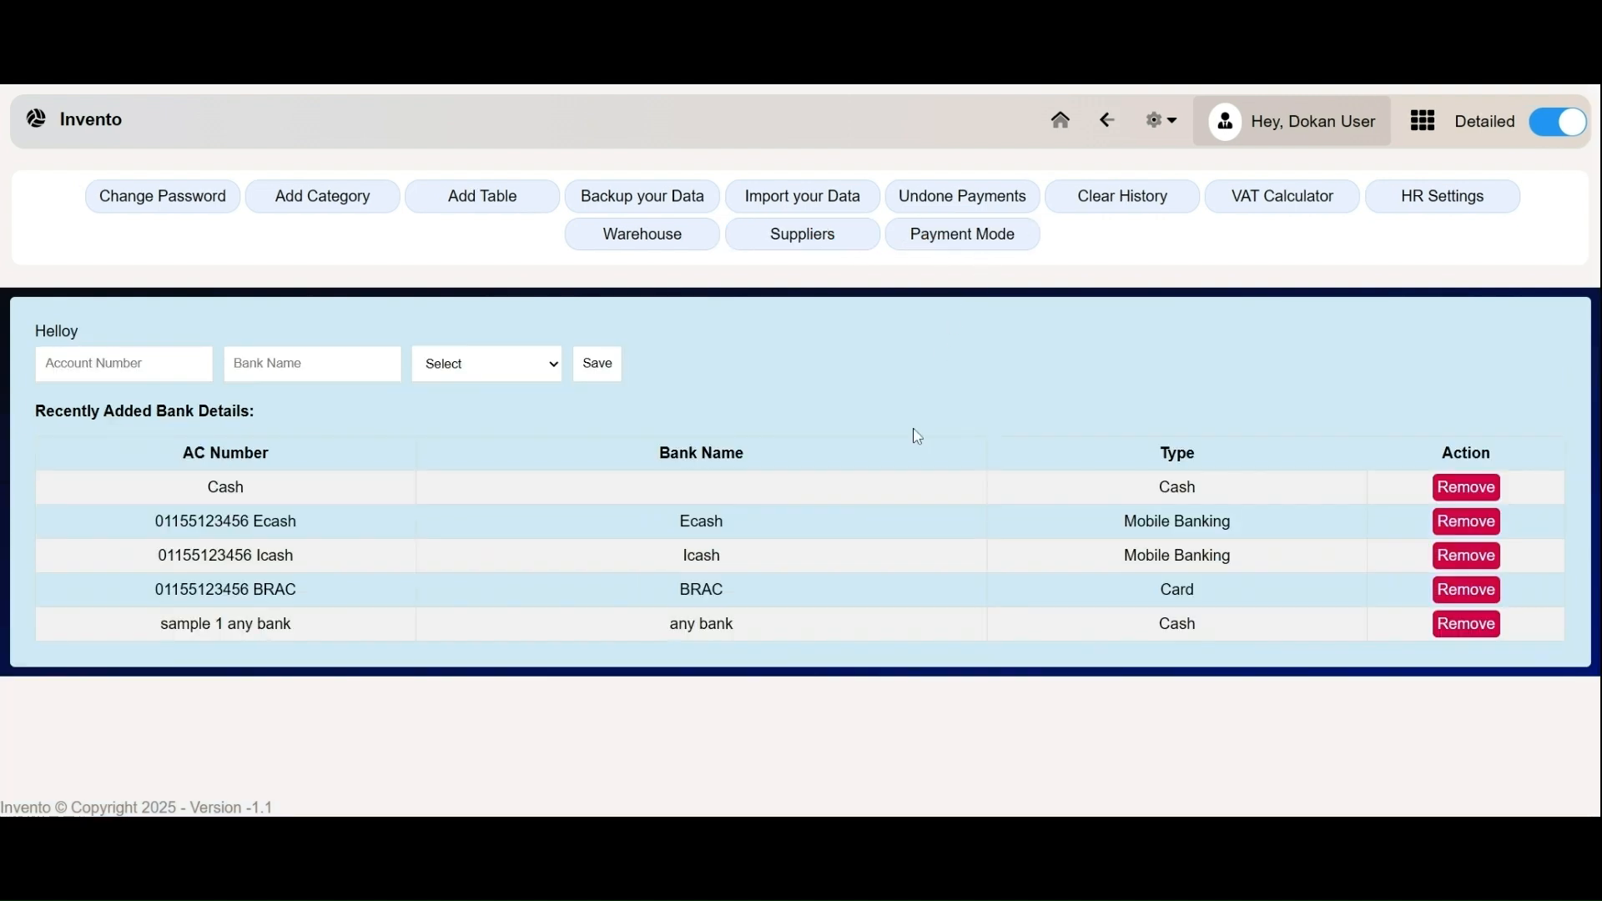